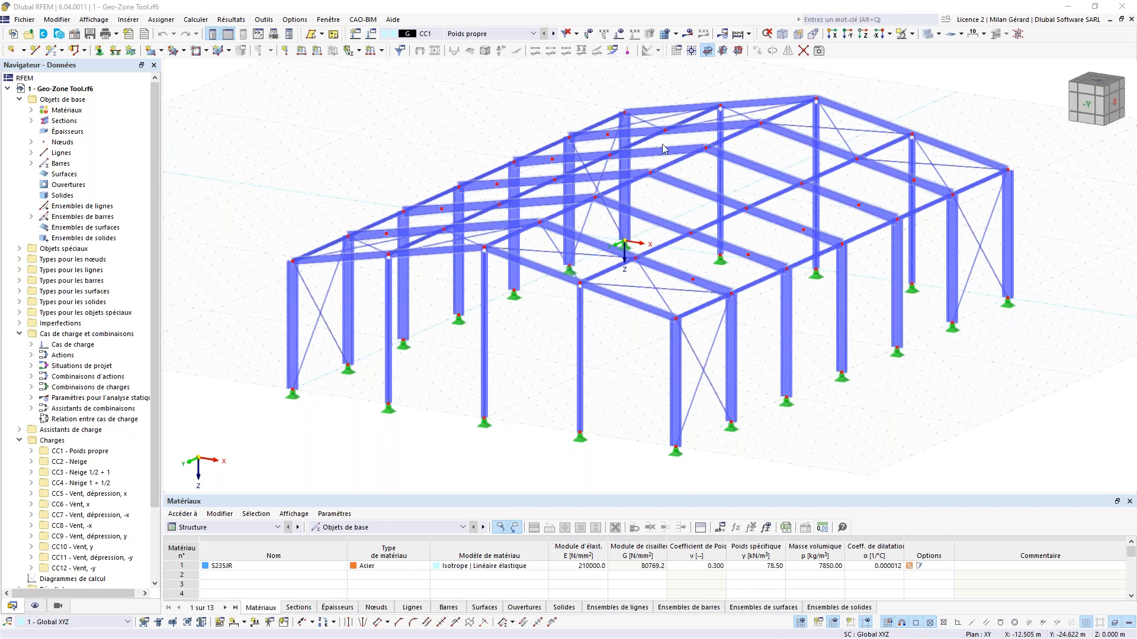
Step: Select CC5 Vent, dépression, x from the toolbar's load case list as the active case
{"action": "left_click", "coordinate": [478, 105]}
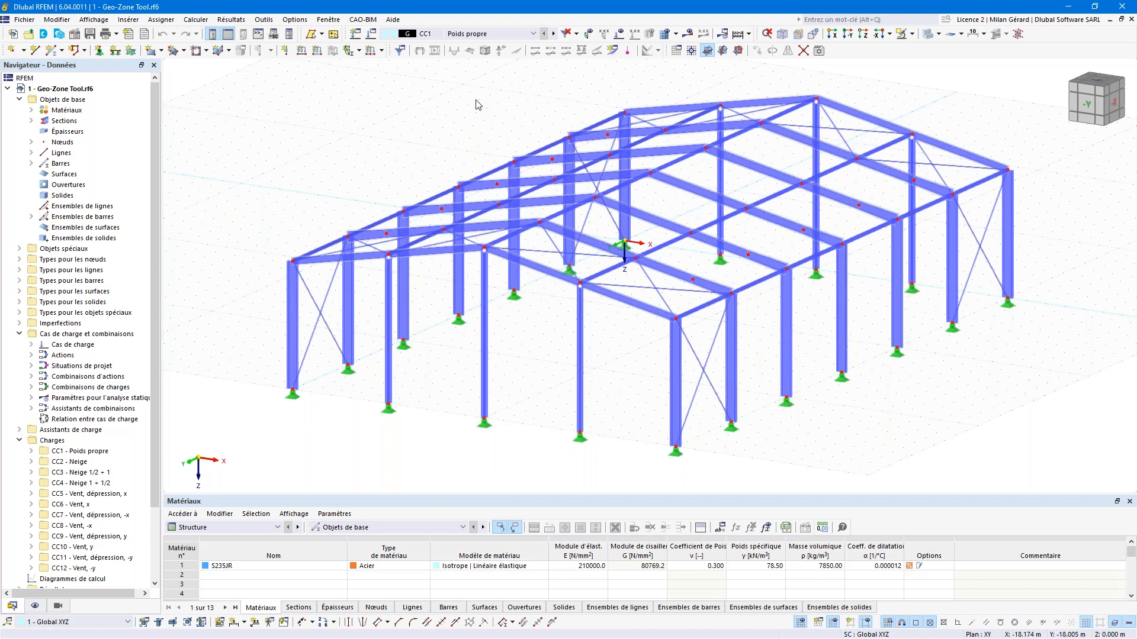
{"action": "left_click", "coordinate": [483, 34]}
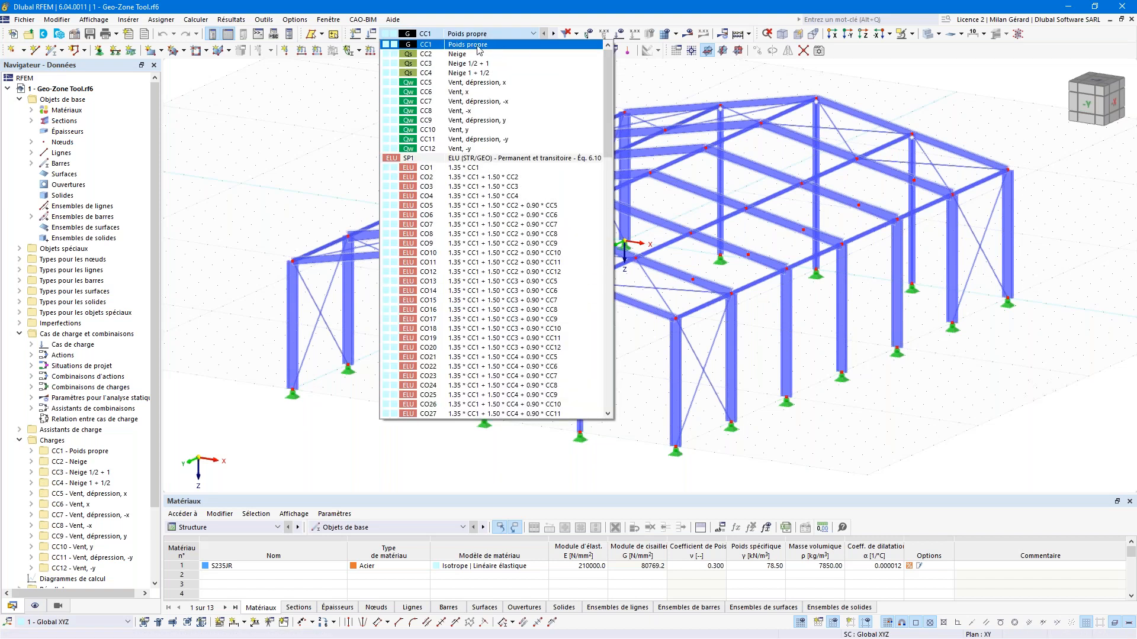
{"action": "left_click", "coordinate": [472, 83]}
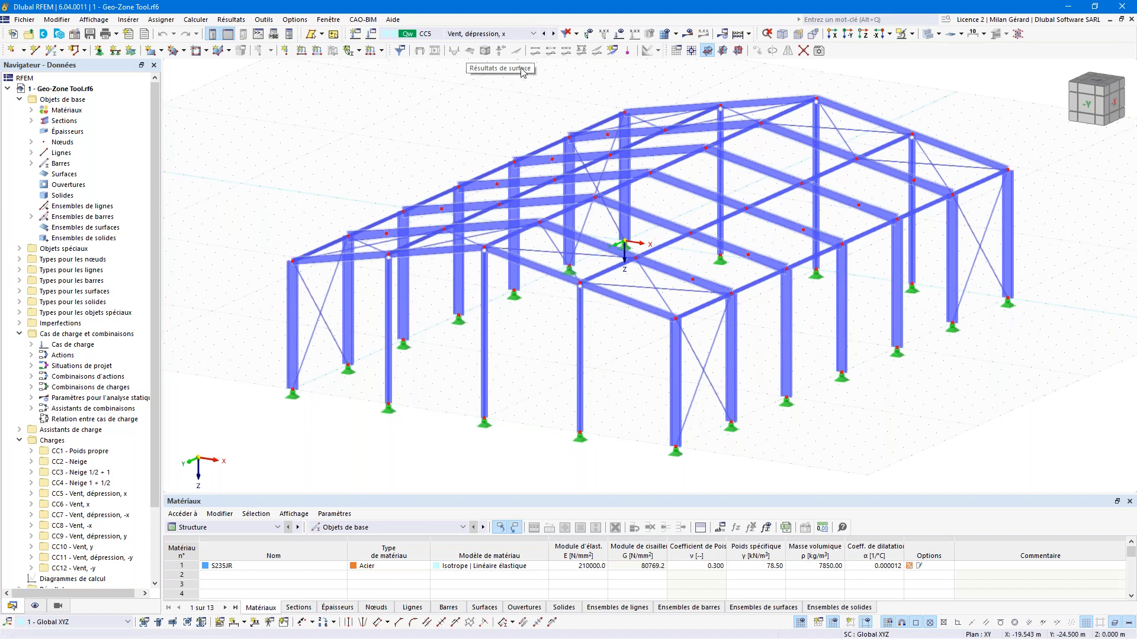
Step: Display loads with their values and step through wind load cases CC6 to CC12
{"action": "left_click", "coordinate": [619, 34]}
{"action": "left_click", "coordinate": [634, 34]}
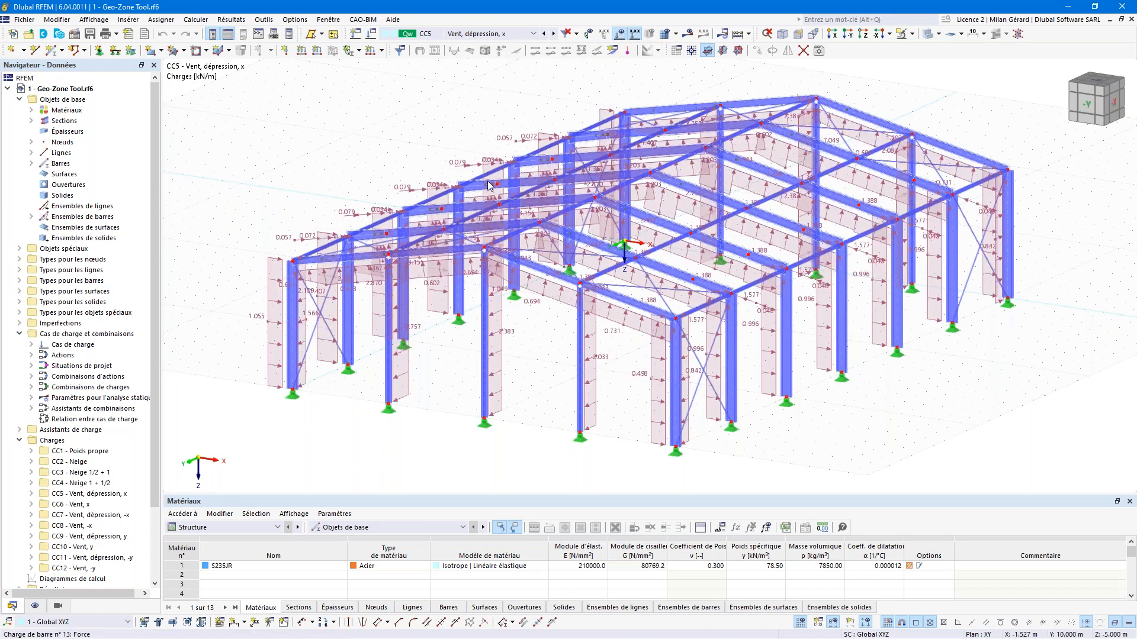
{"action": "mouse_move", "coordinate": [495, 183]}
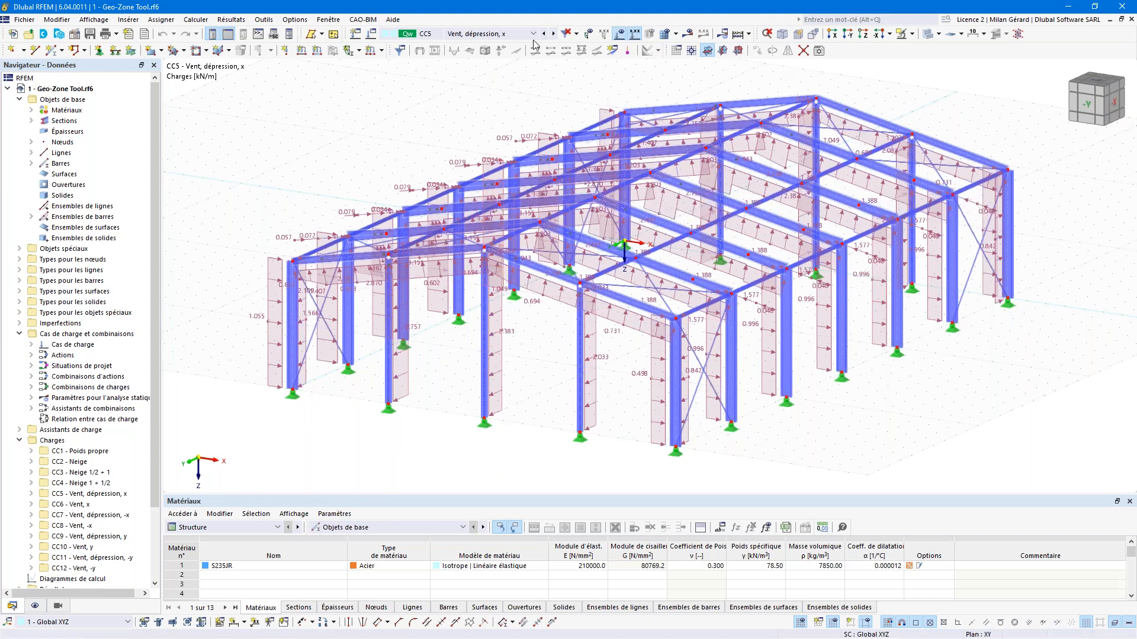
{"action": "left_click", "coordinate": [554, 34]}
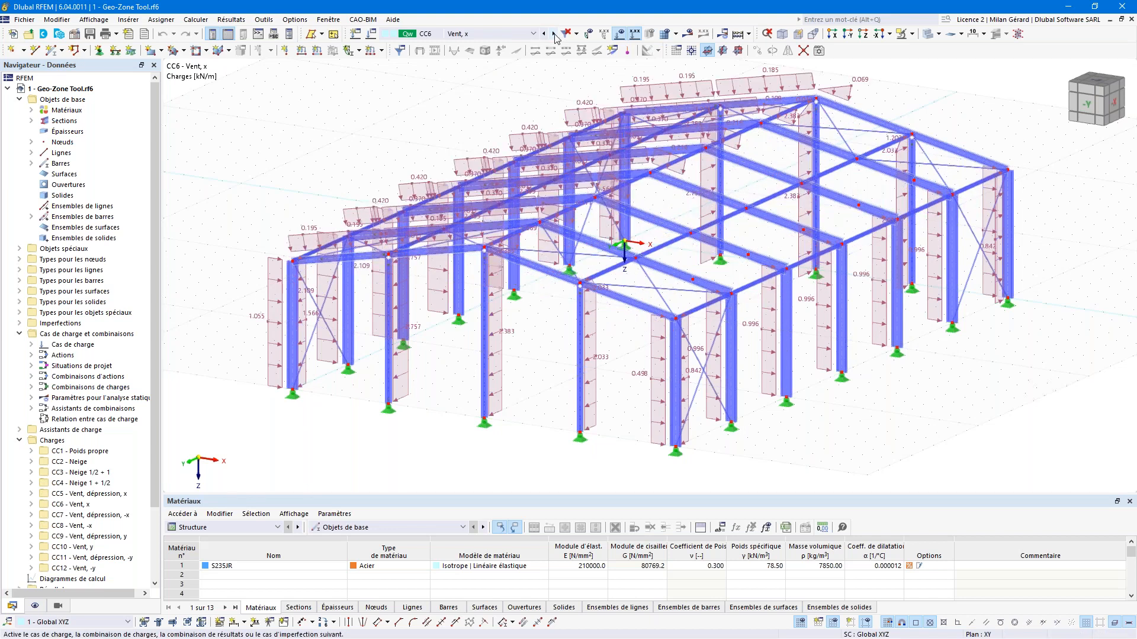
{"action": "left_click", "coordinate": [554, 34]}
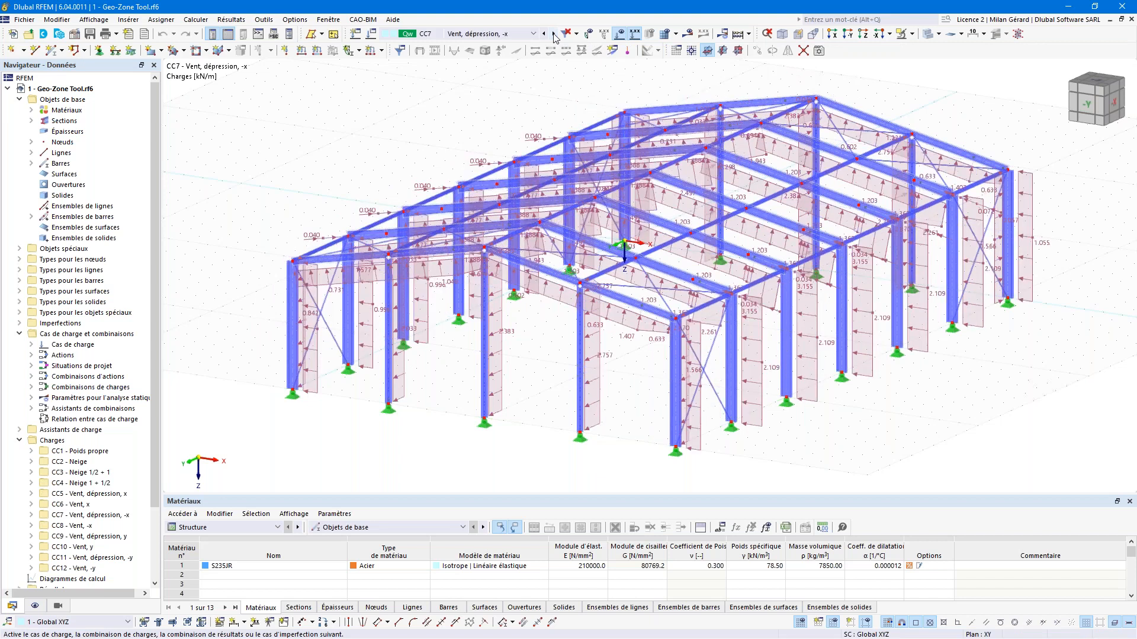
{"action": "left_click", "coordinate": [554, 35]}
{"action": "left_click", "coordinate": [554, 34]}
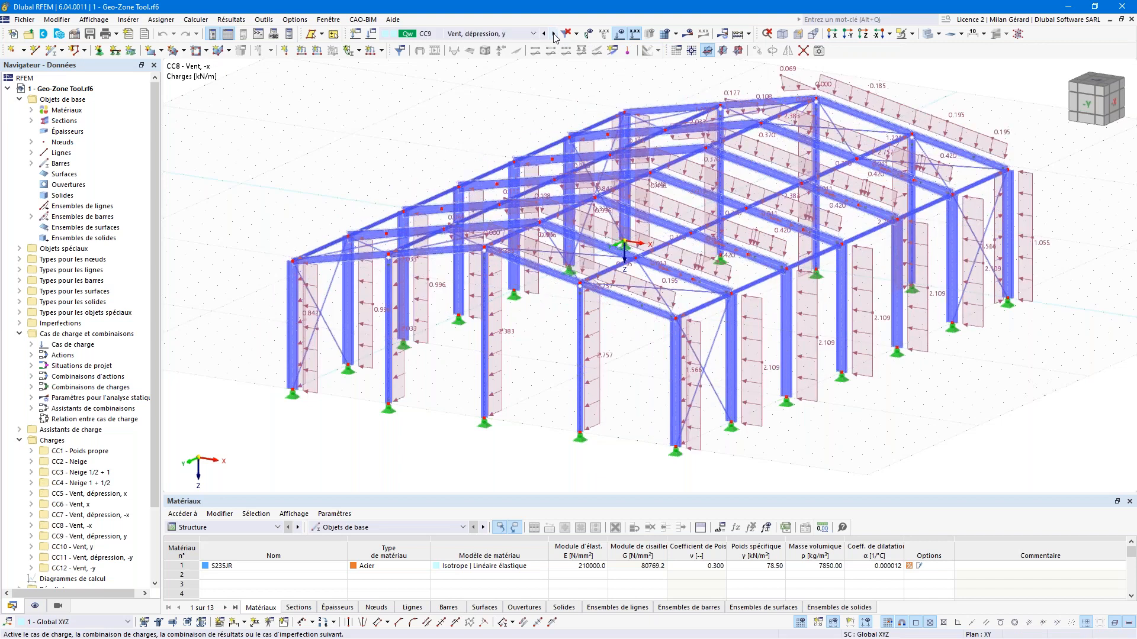
{"action": "left_click", "coordinate": [555, 34]}
{"action": "left_click", "coordinate": [554, 34]}
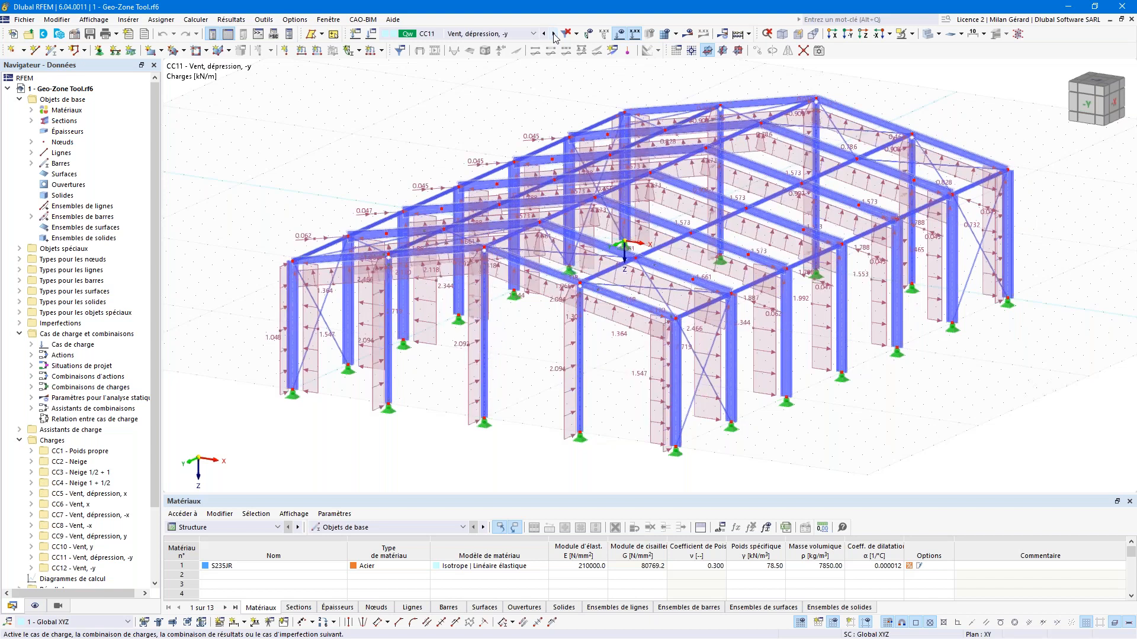
{"action": "left_click", "coordinate": [554, 34]}
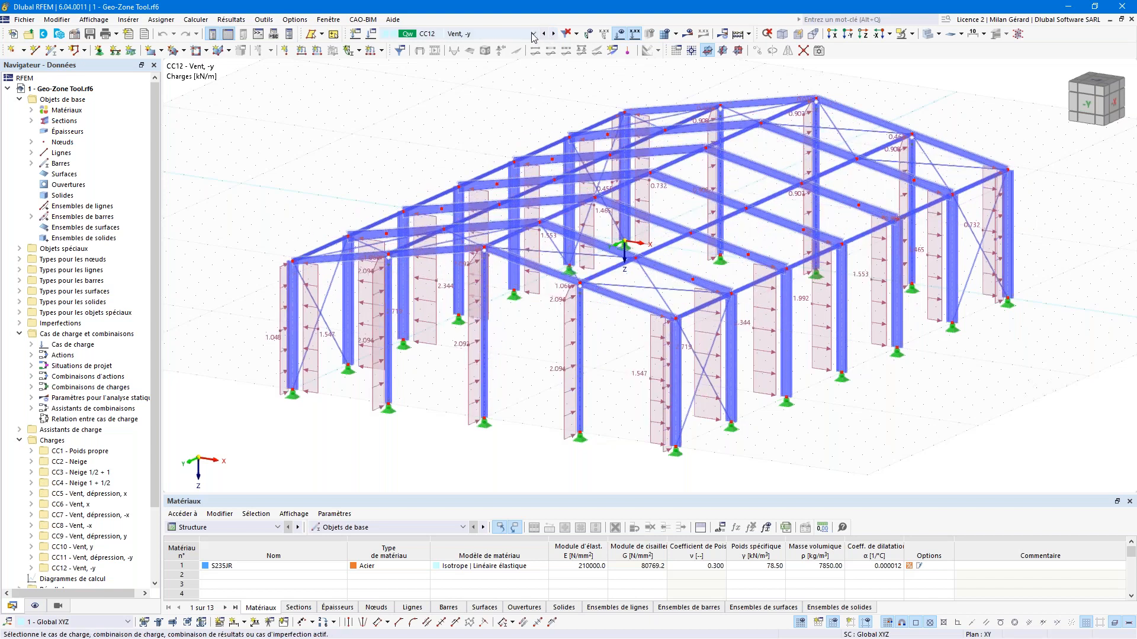
Step: Make the snow load case CC2 Neige the active load case
{"action": "left_click", "coordinate": [525, 35]}
{"action": "scroll", "coordinate": [525, 53], "scroll_direction": "up", "scroll_amount": 2}
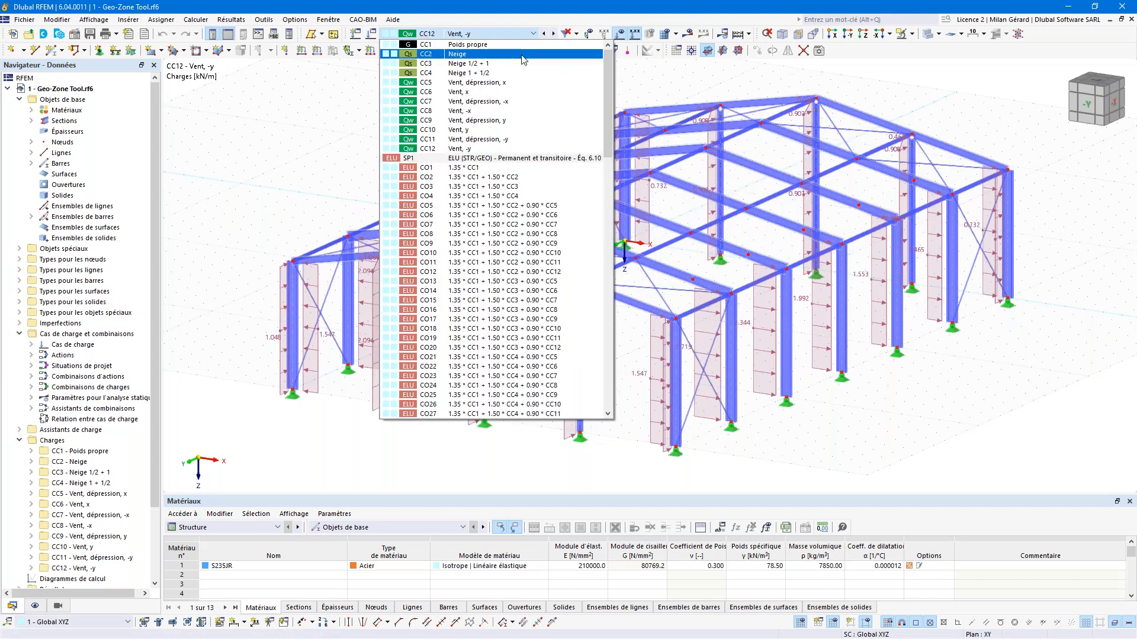
{"action": "left_click", "coordinate": [525, 56]}
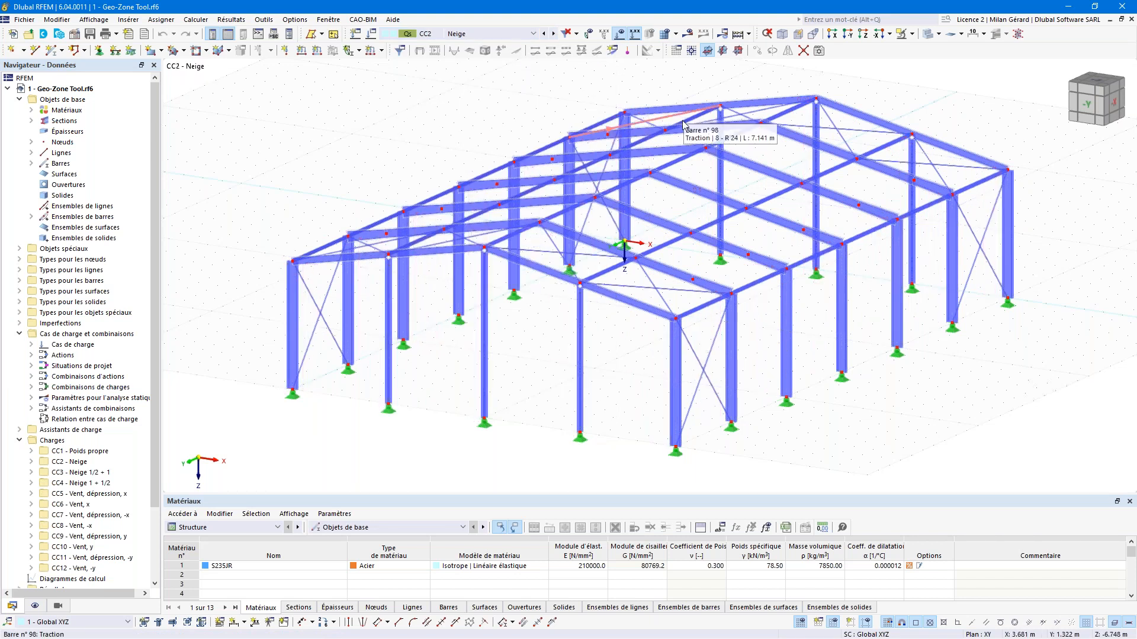
{"action": "left_click", "coordinate": [473, 34]}
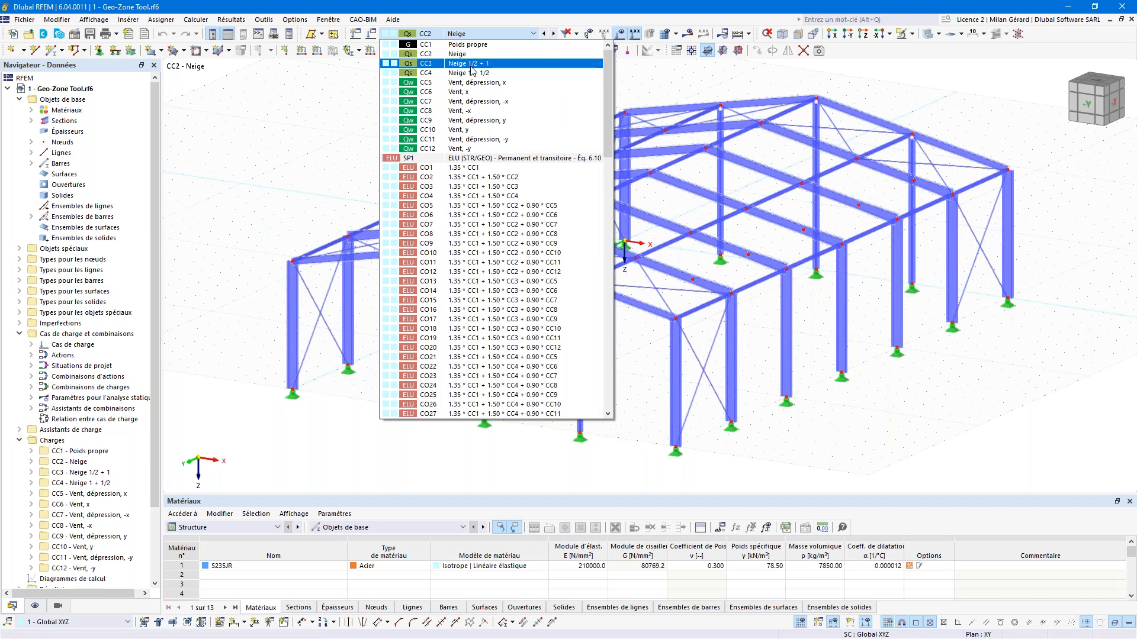
{"action": "left_click", "coordinate": [474, 34]}
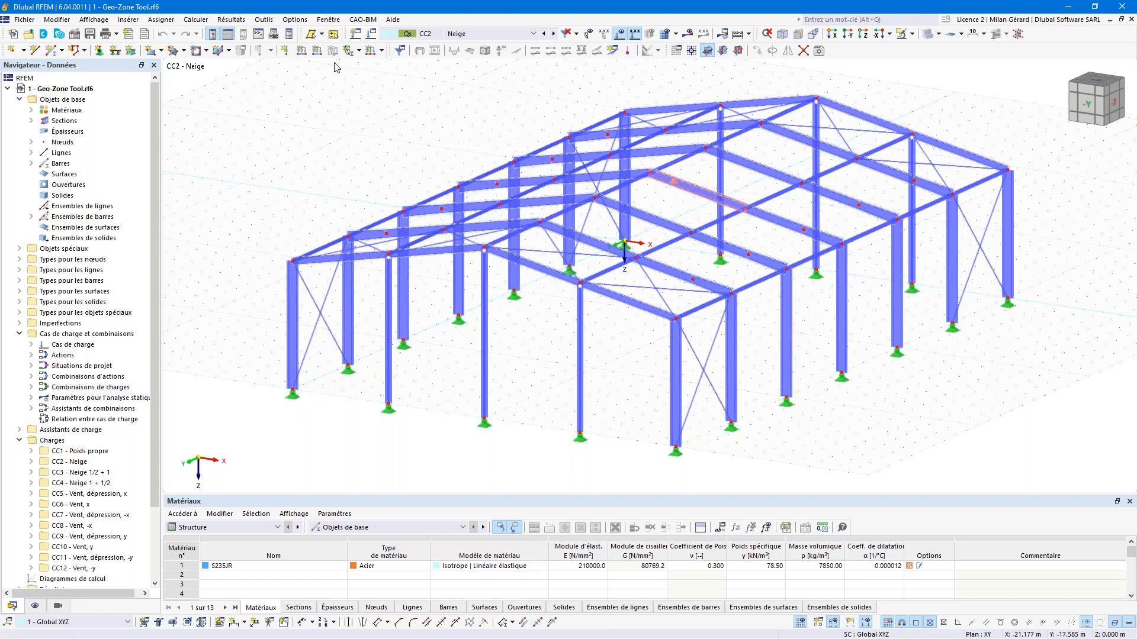
{"action": "left_click", "coordinate": [73, 37]}
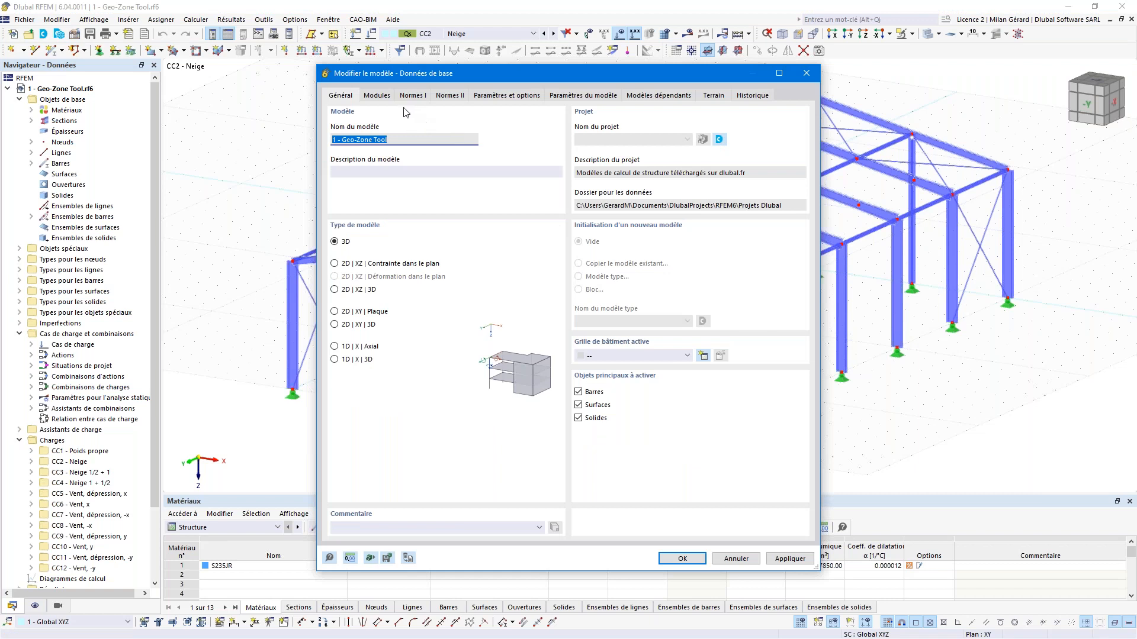
{"action": "left_click", "coordinate": [376, 95]}
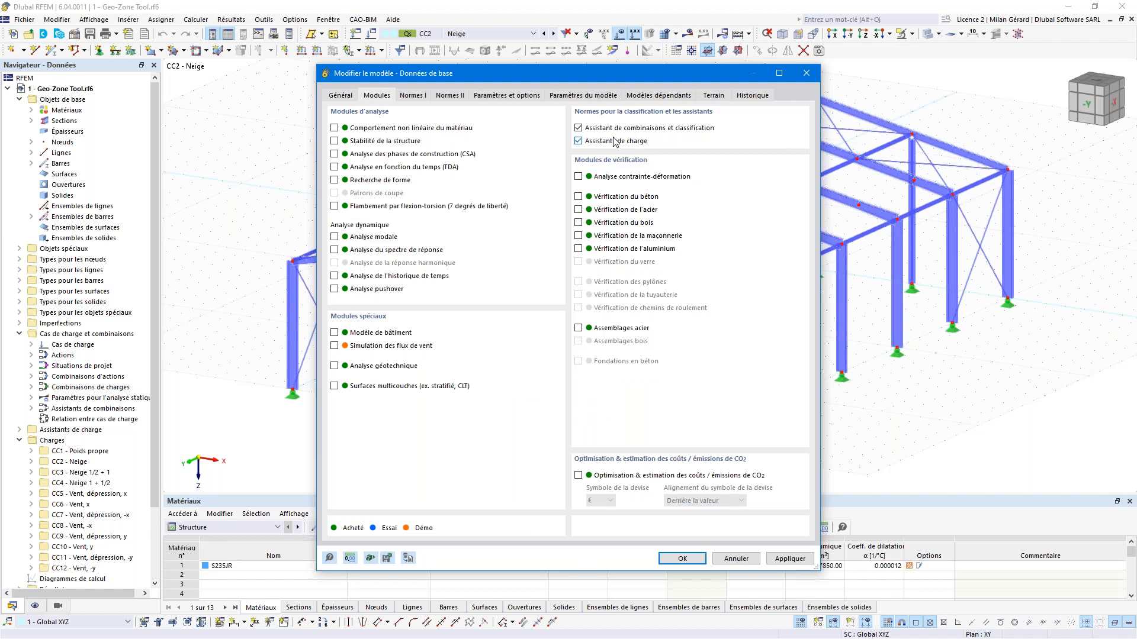
{"action": "left_click", "coordinate": [805, 74]}
{"action": "left_click", "coordinate": [135, 21]}
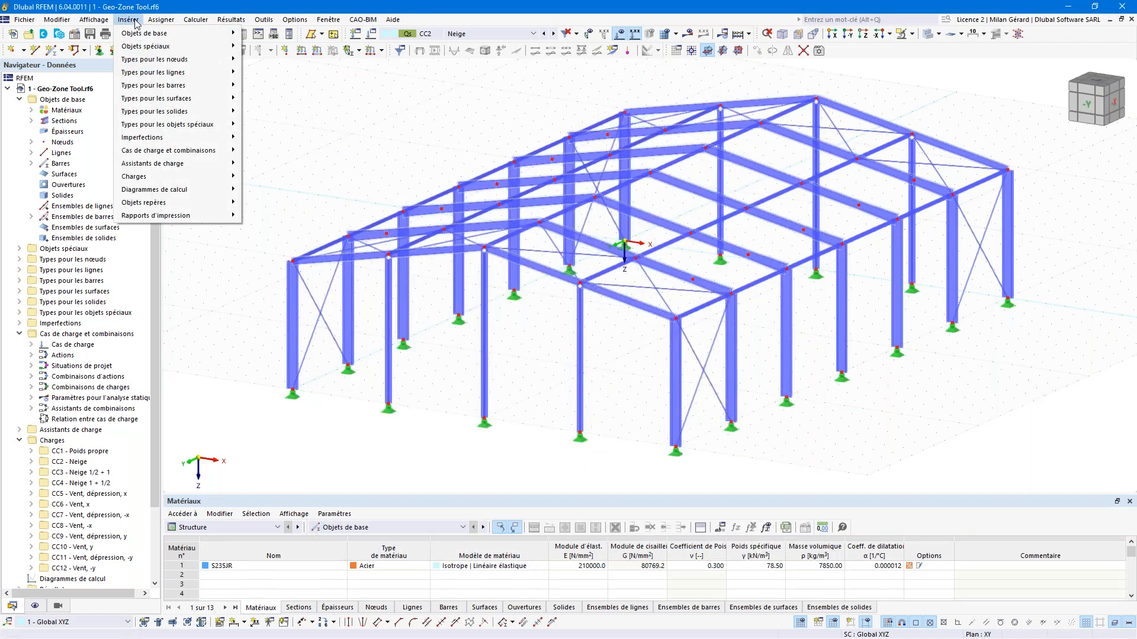
Step: Start a new Snow Load Wizard via Insert > Load Wizards and keep characteristic snow load 1.00 kN/m²
{"action": "mouse_move", "coordinate": [179, 164]}
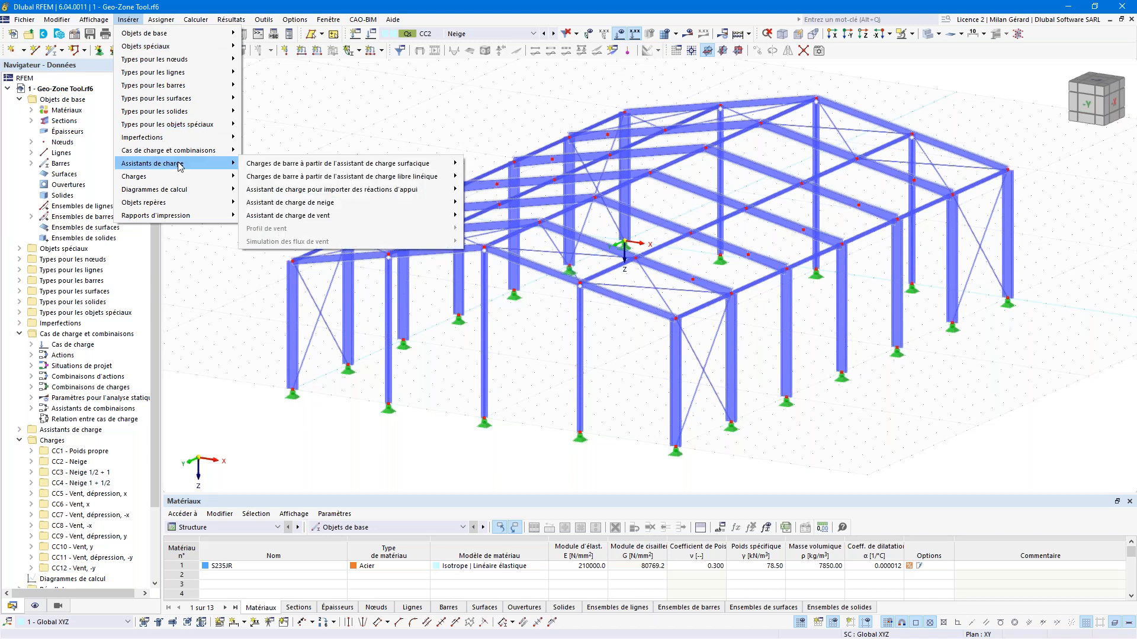
{"action": "mouse_move", "coordinate": [335, 206]}
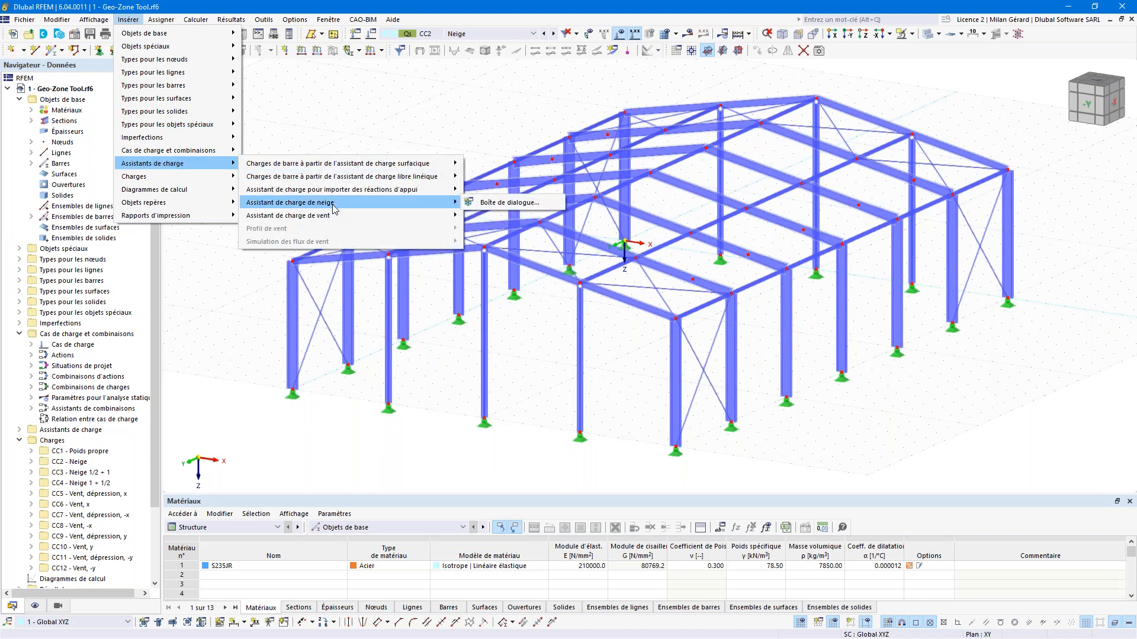
{"action": "left_click", "coordinate": [505, 203]}
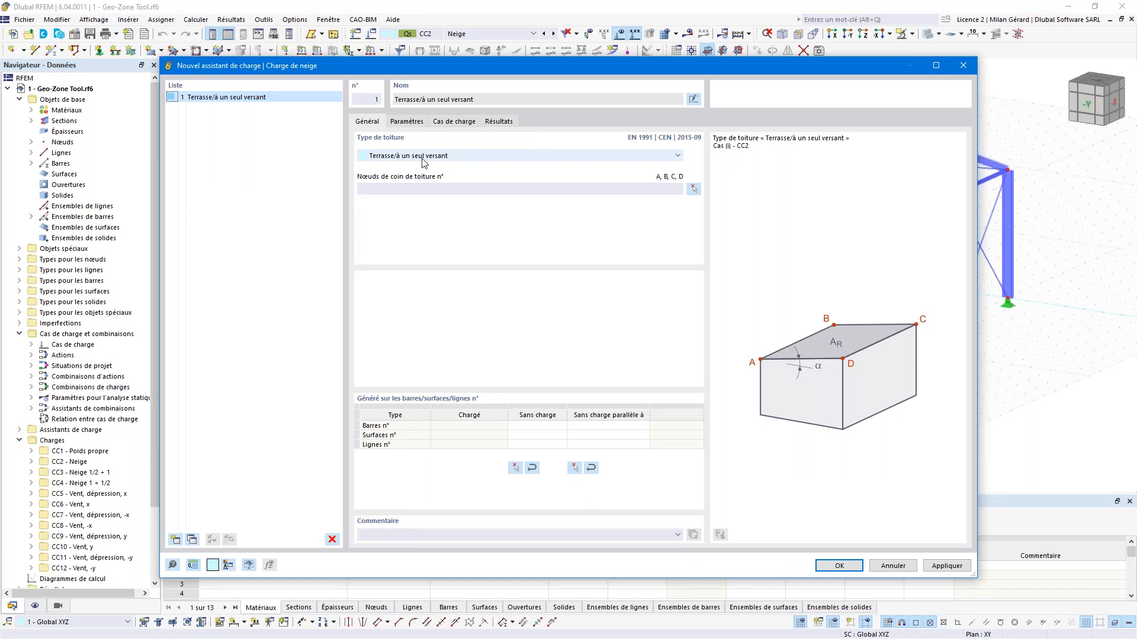
{"action": "left_click", "coordinate": [414, 122]}
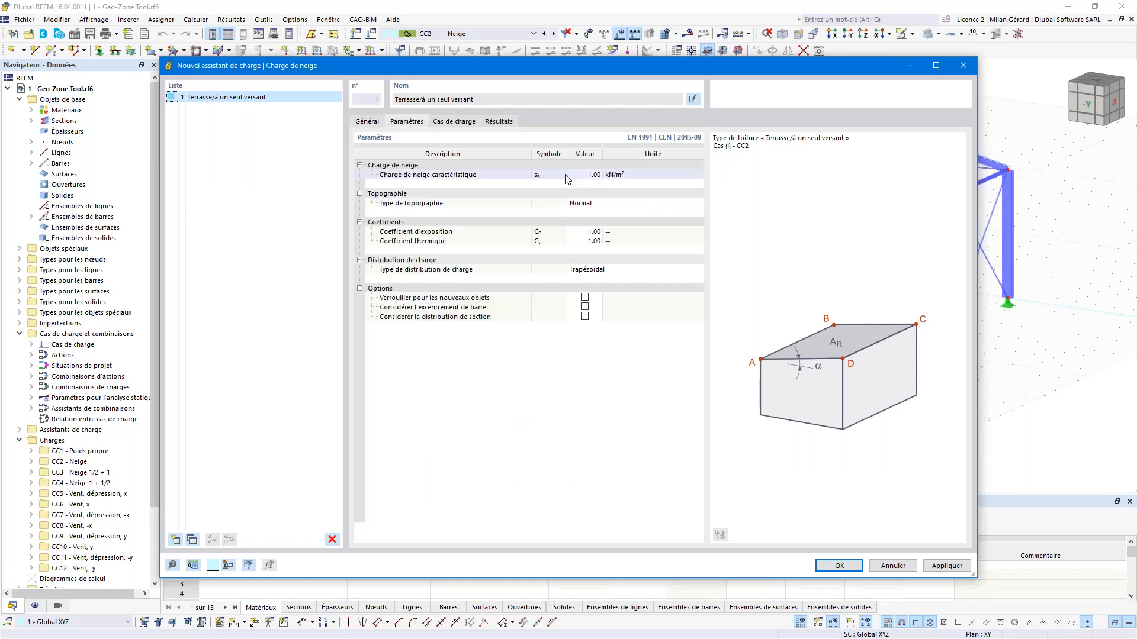
{"action": "left_click", "coordinate": [588, 175]}
{"action": "left_click", "coordinate": [550, 174]}
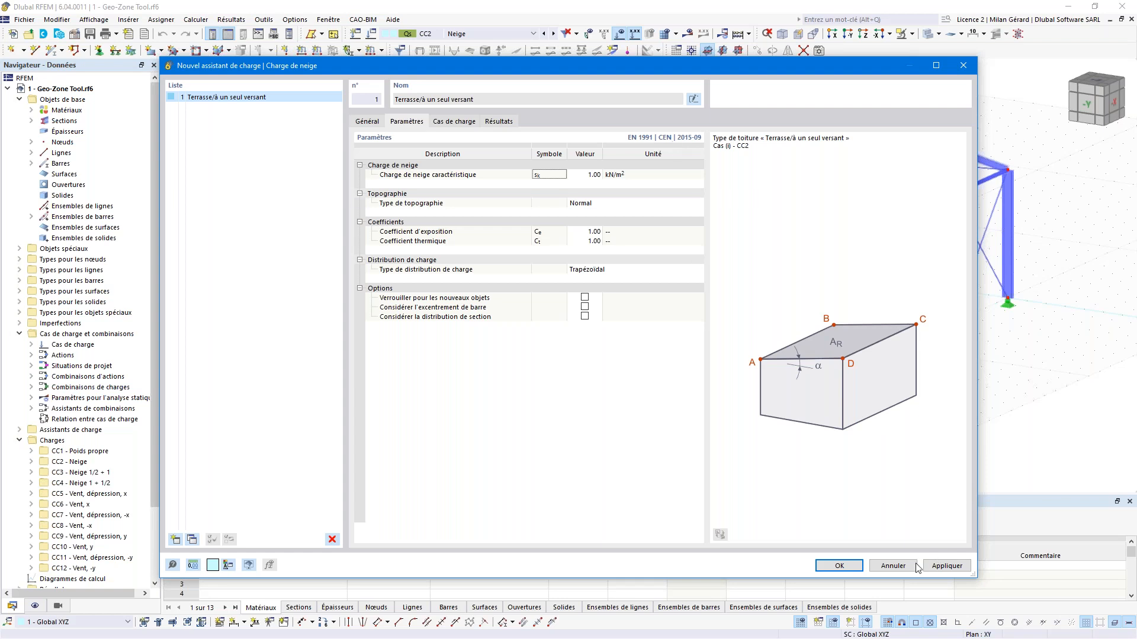
Step: Cancel the snow wizard and set the load wizards' national annex to NF | 2019-04 in Standards I
{"action": "left_click", "coordinate": [893, 567]}
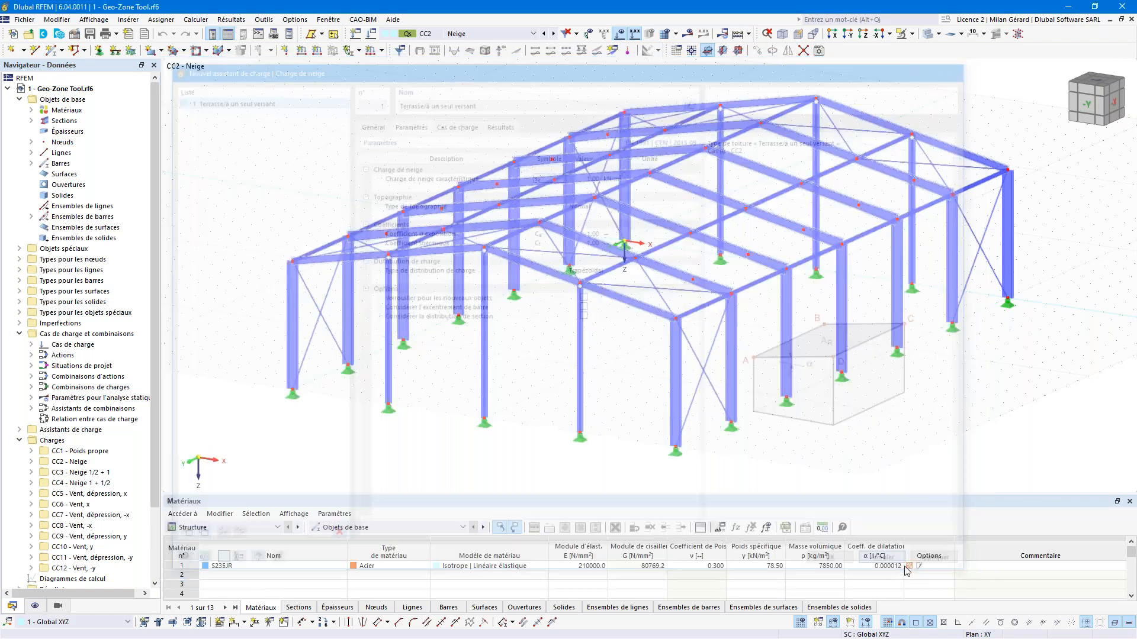
{"action": "left_click", "coordinate": [77, 34]}
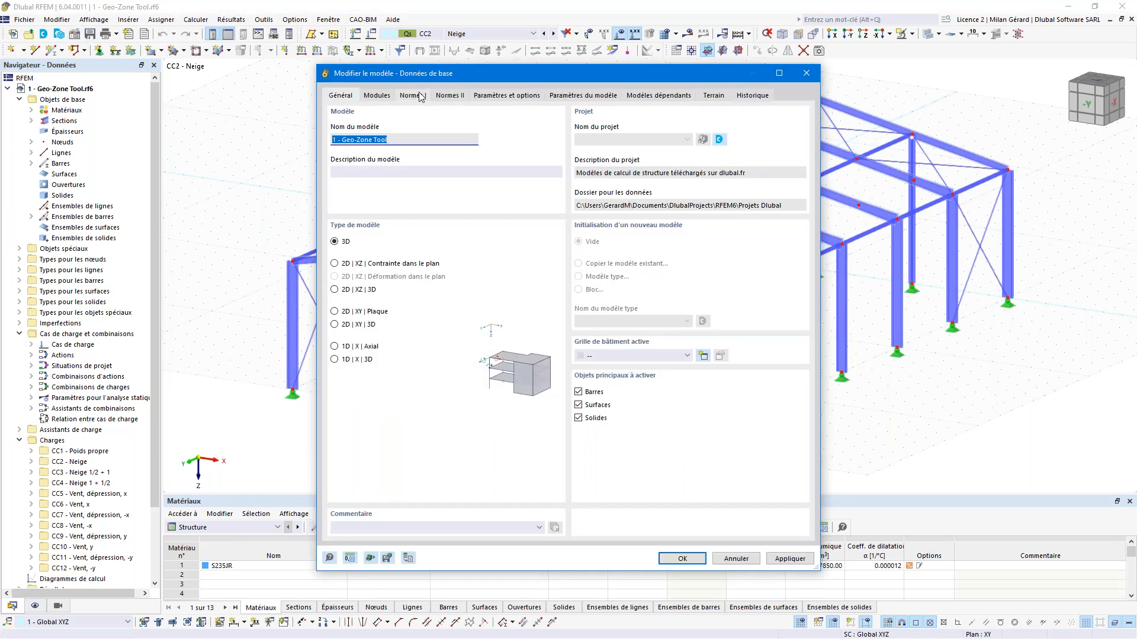
{"action": "left_click", "coordinate": [413, 96]}
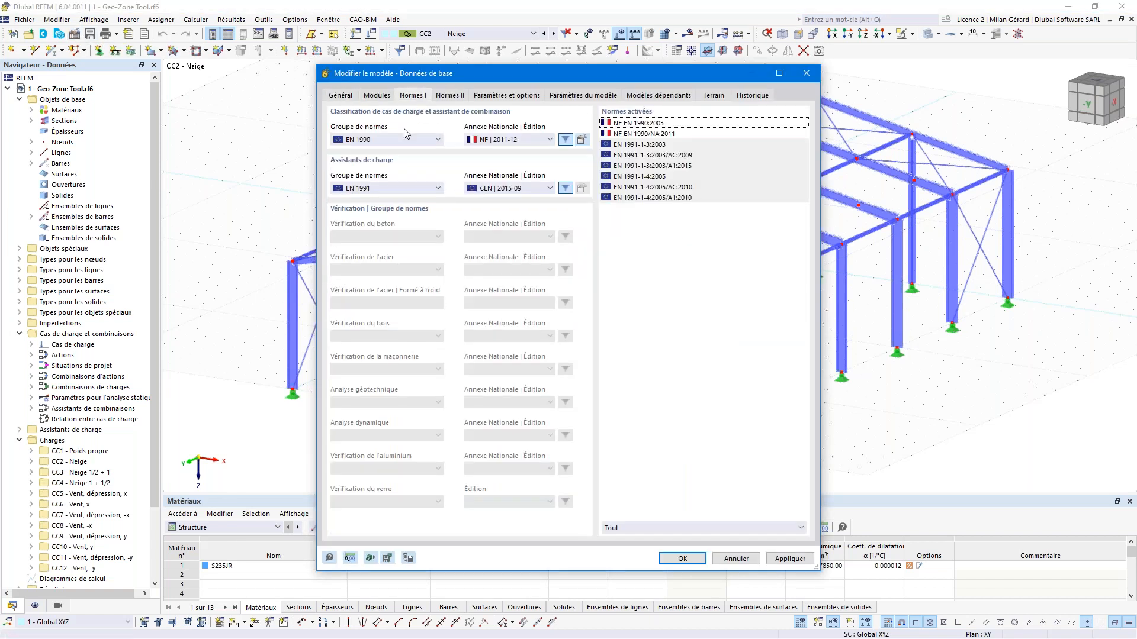
{"action": "left_click", "coordinate": [521, 190]}
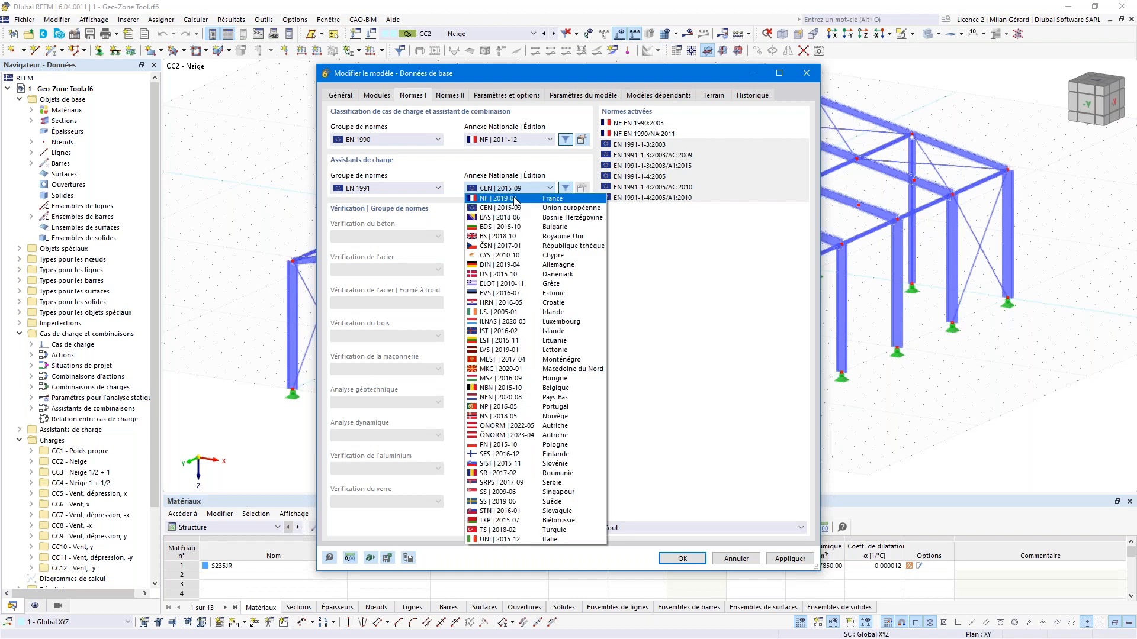
{"action": "left_click", "coordinate": [515, 198]}
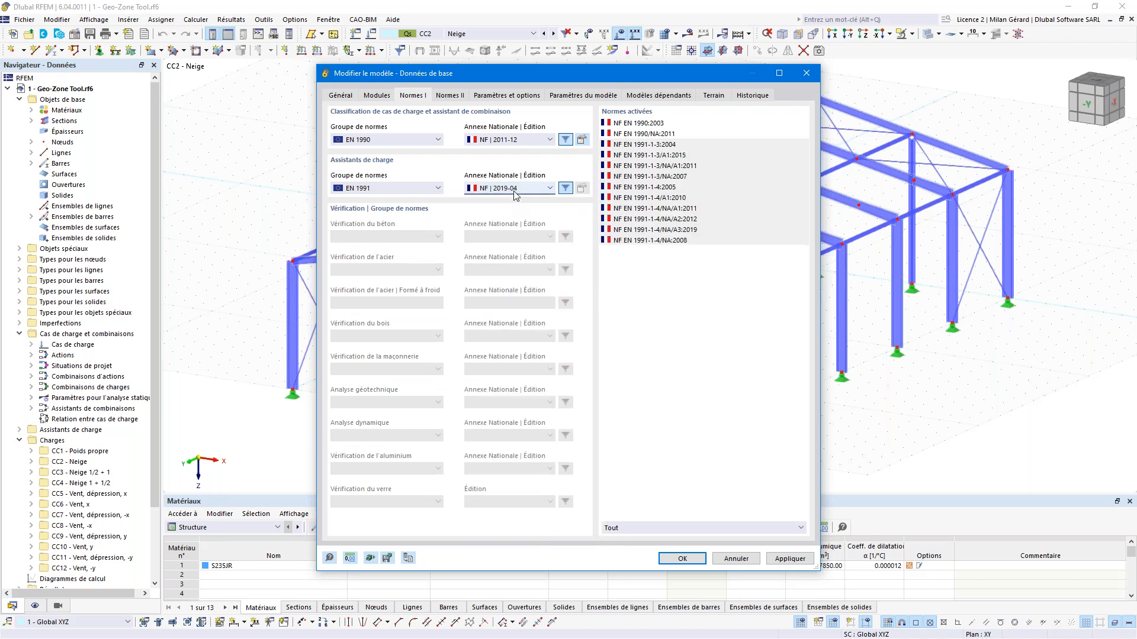
{"action": "left_click", "coordinate": [673, 563]}
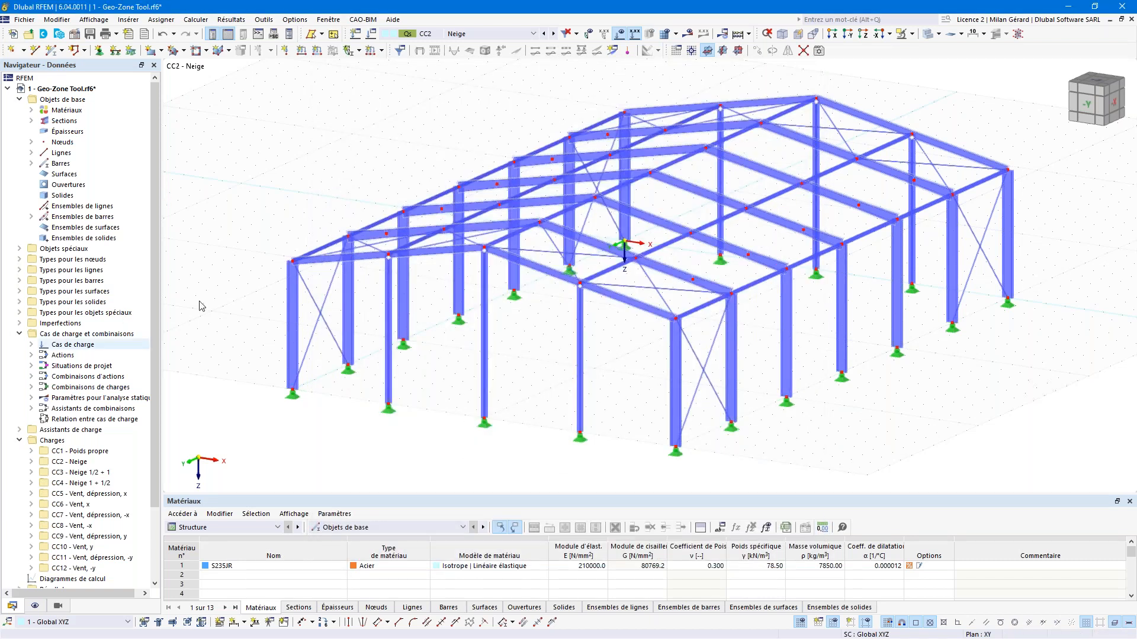
Step: Create a new snow load wizard from the navigator's Load Wizards branch
{"action": "left_click", "coordinate": [20, 334]}
{"action": "left_click", "coordinate": [20, 344]}
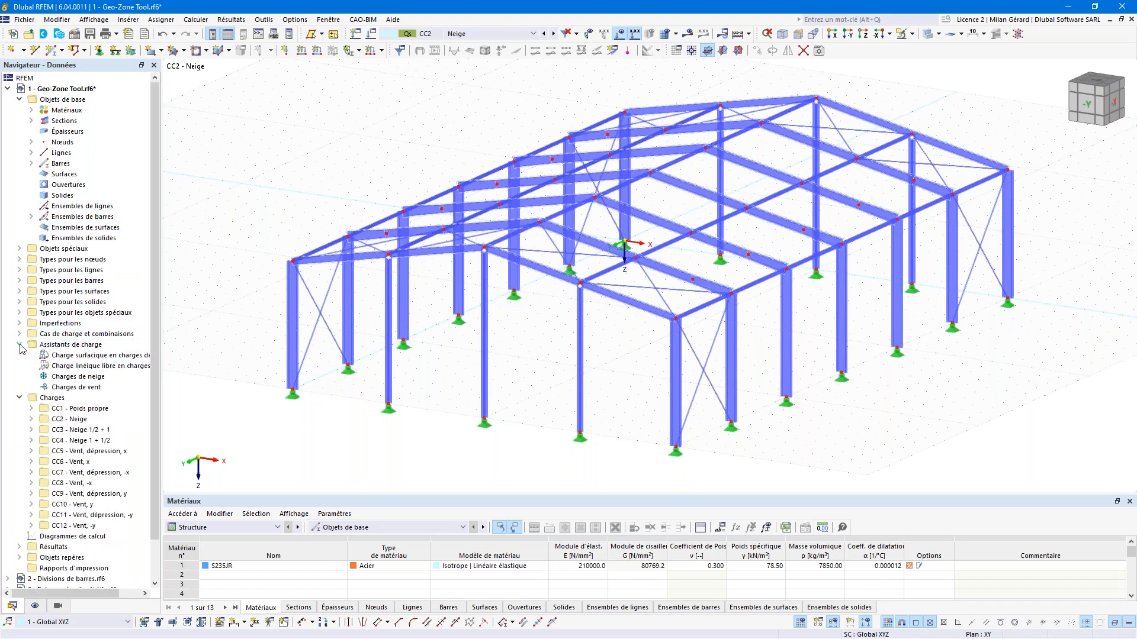
{"action": "right_click", "coordinate": [116, 379]}
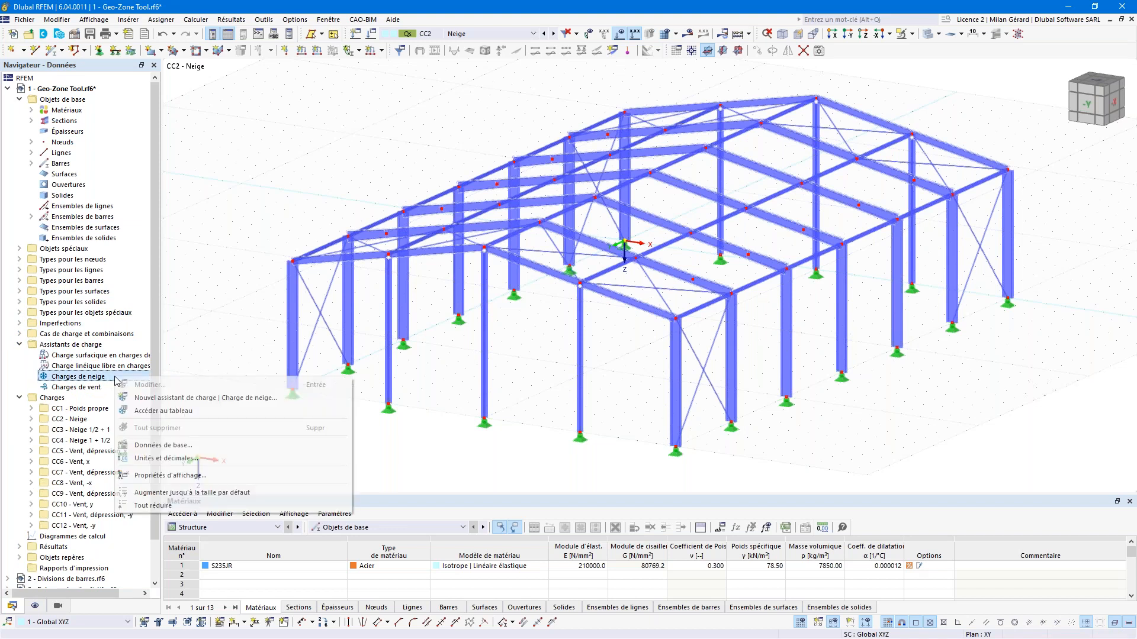
{"action": "left_click", "coordinate": [146, 400]}
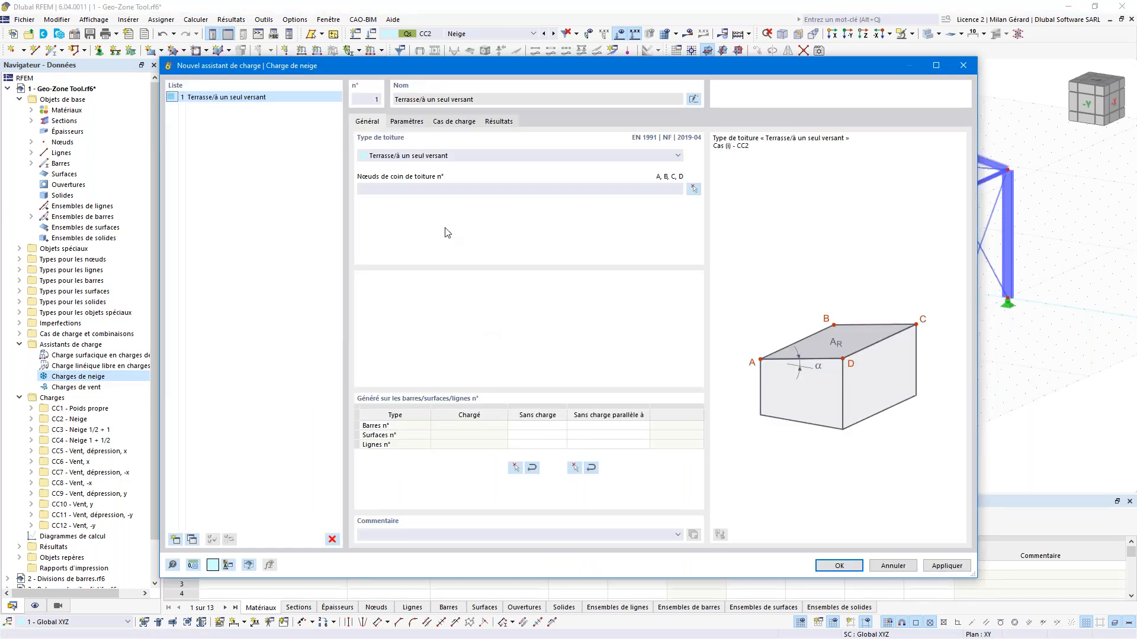
Step: Set the roof type to 'Toiture à deux versants' and begin graphical corner-node selection
{"action": "left_click", "coordinate": [443, 158]}
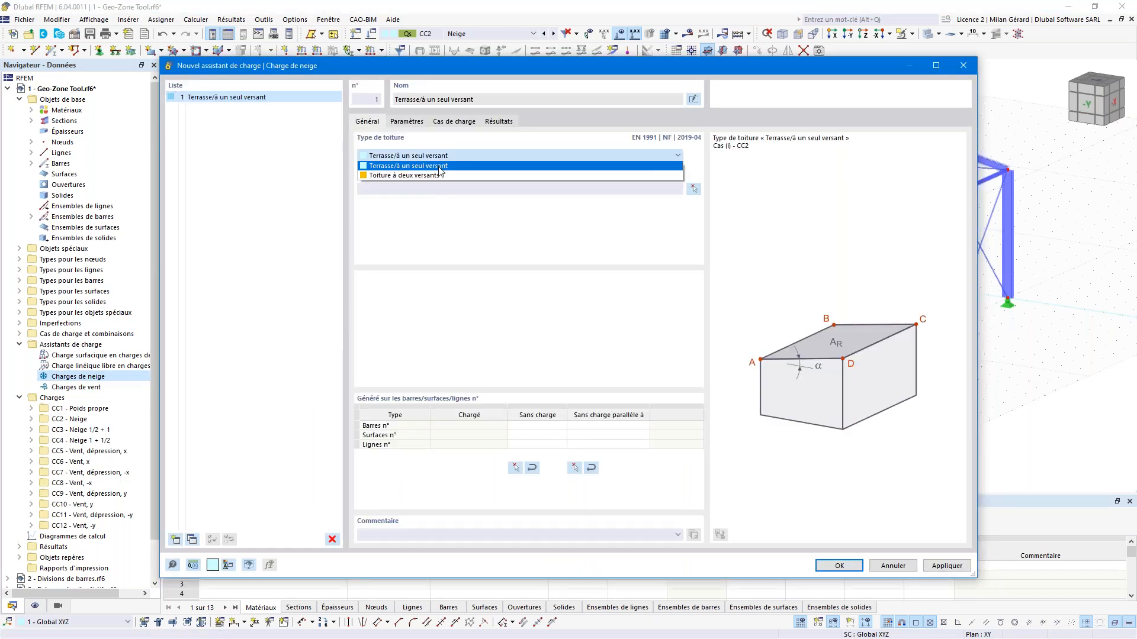
{"action": "left_click", "coordinate": [440, 176]}
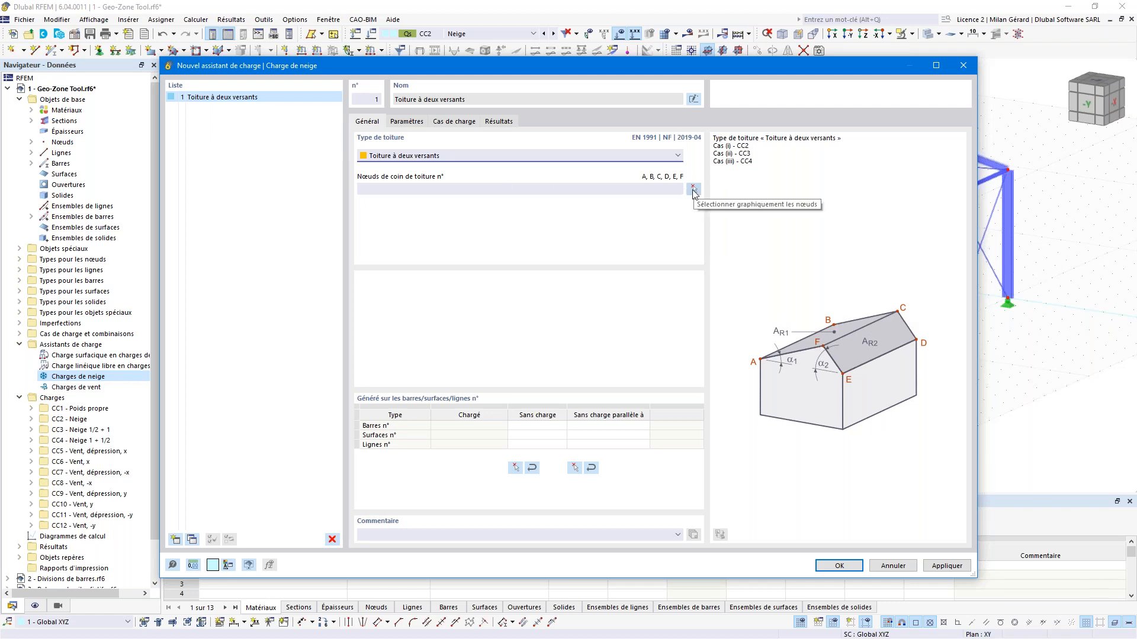
{"action": "left_click", "coordinate": [694, 190]}
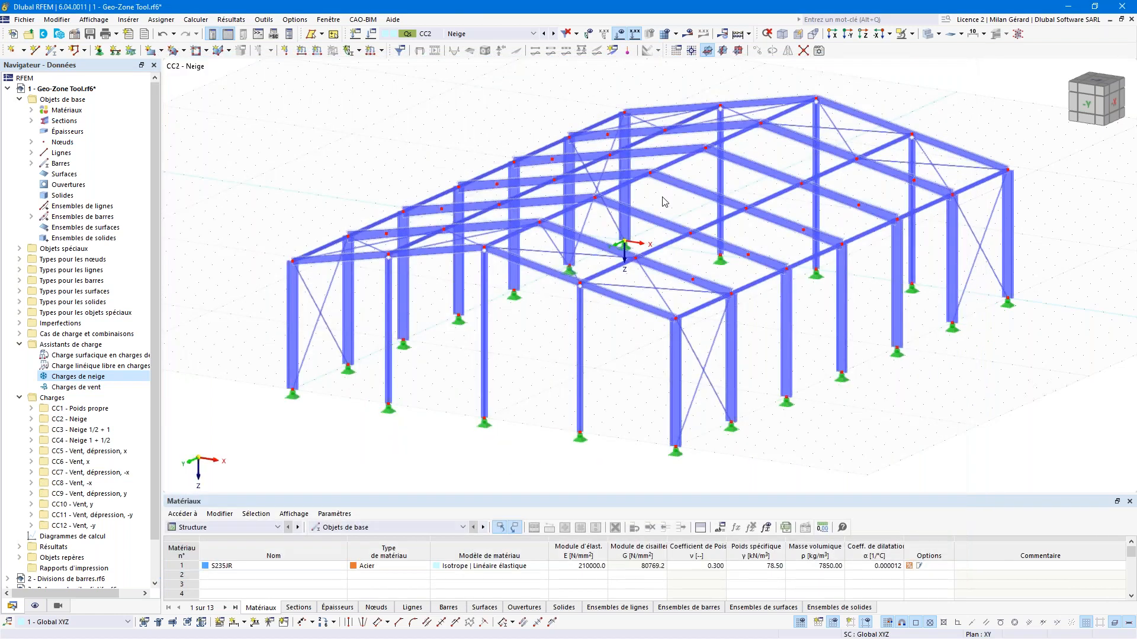
Step: Pick roof corner nodes 57, 2, 4, 6, 61 and 59 in the 3D view
{"action": "left_click", "coordinate": [625, 112]}
{"action": "left_click", "coordinate": [818, 99]}
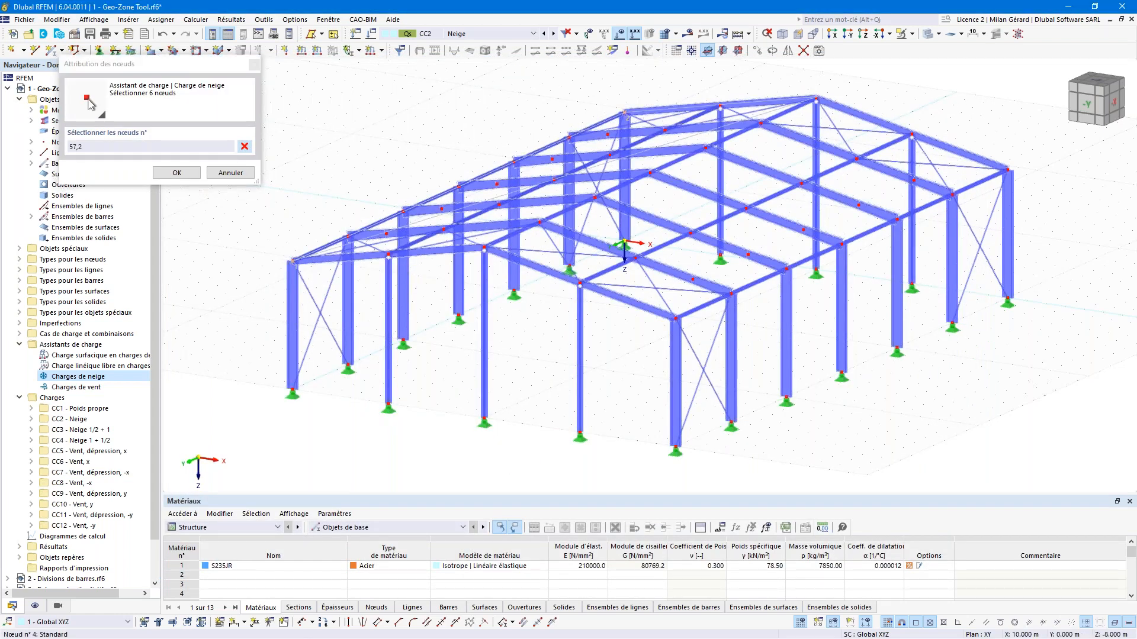
{"action": "left_click", "coordinate": [1008, 170]}
{"action": "left_click", "coordinate": [675, 318]}
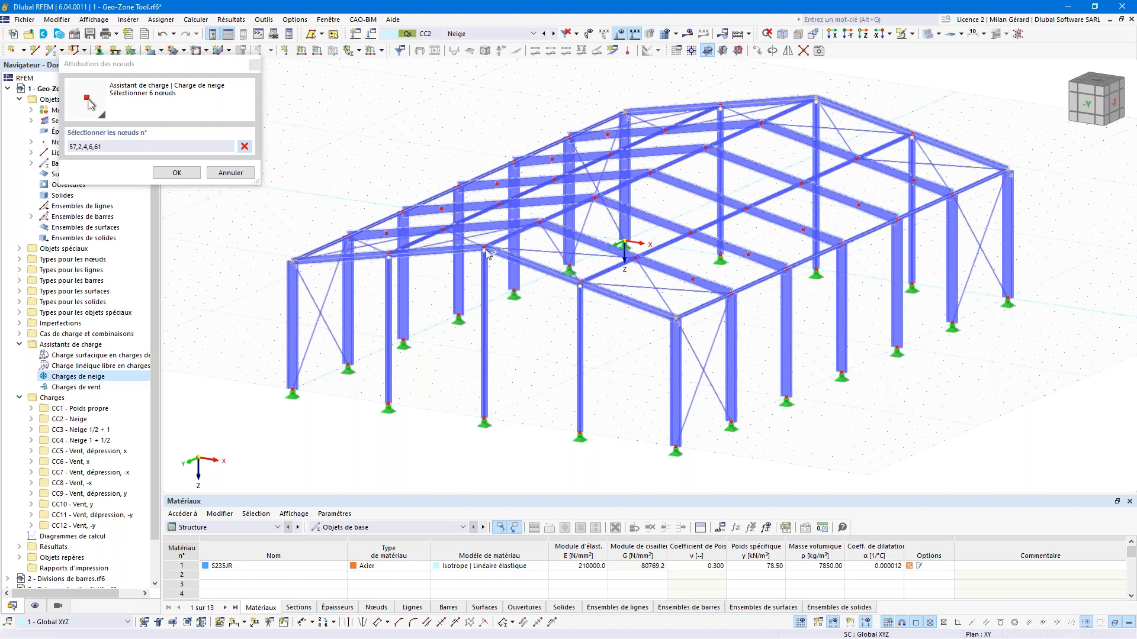
{"action": "left_click", "coordinate": [483, 248]}
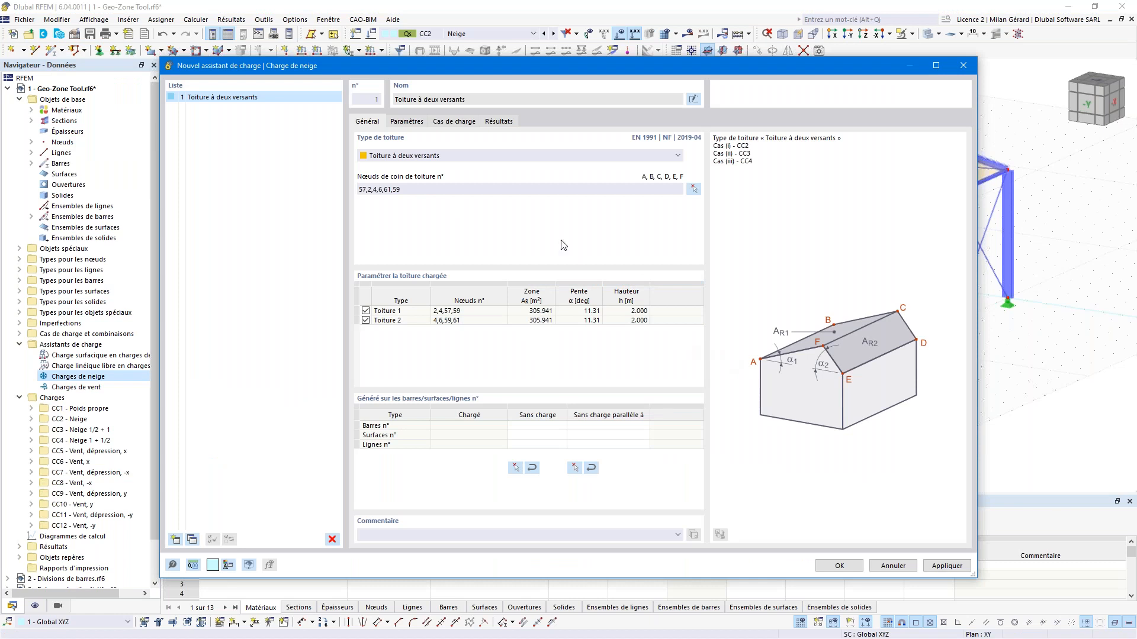
Step: On the Paramètres tab, keep 'Carte et paramètres' as the snow load definition type
{"action": "left_click", "coordinate": [408, 121]}
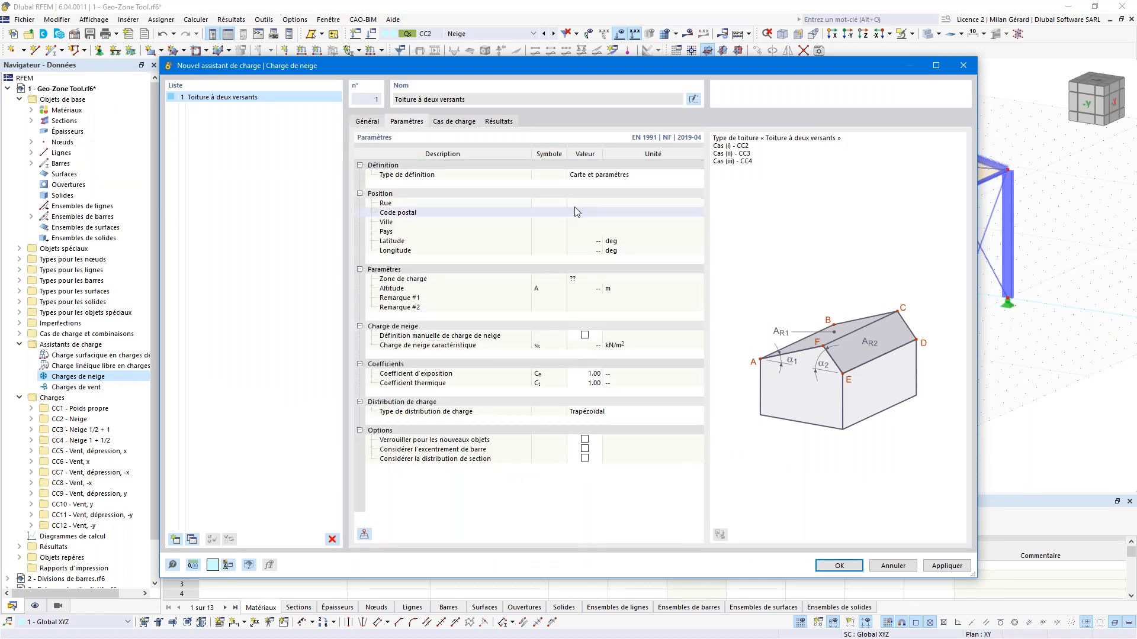
{"action": "left_click", "coordinate": [601, 176]}
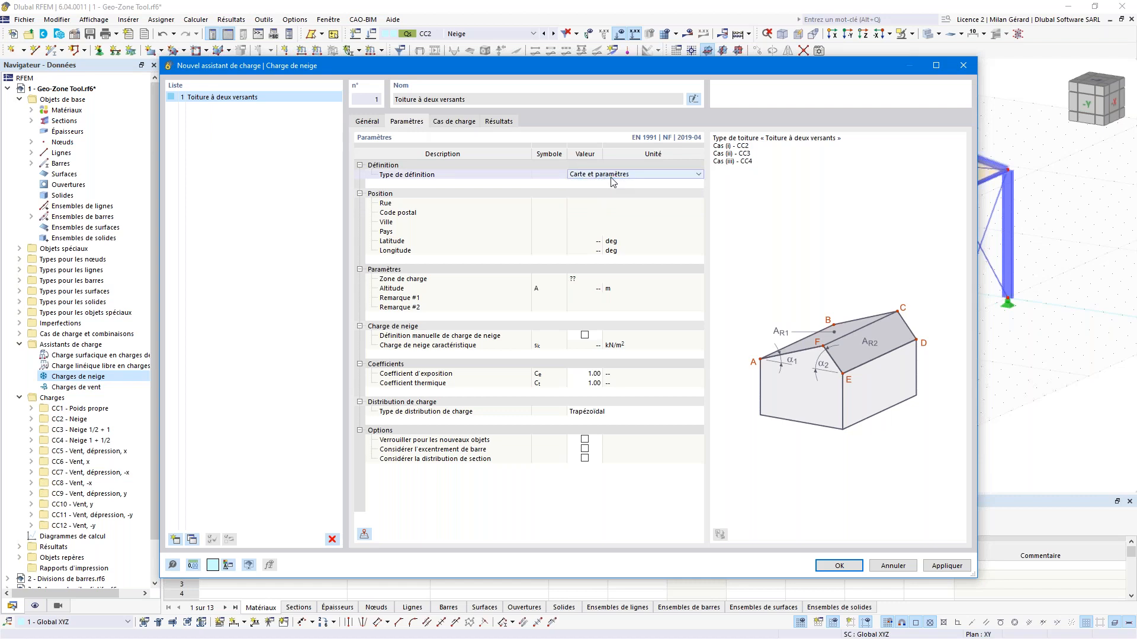
{"action": "left_click", "coordinate": [601, 177]}
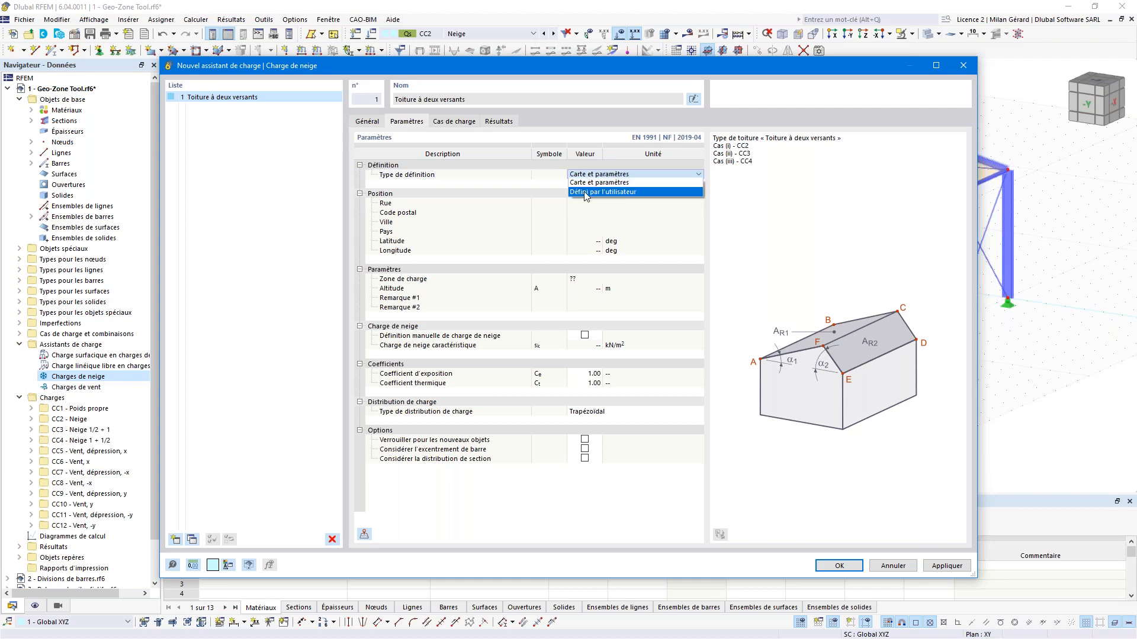
{"action": "left_click", "coordinate": [548, 184]}
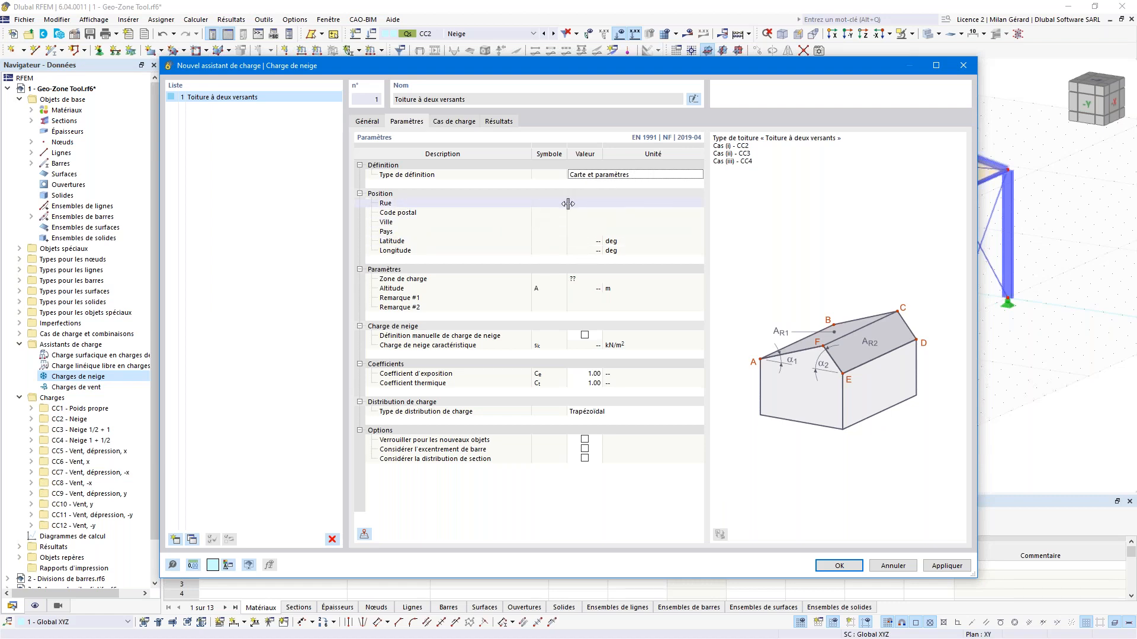
Step: Search the project site's Paris address in the Geo-Zone map and import zone A1, sk = 0.45 kN/m²
{"action": "left_click", "coordinate": [365, 534]}
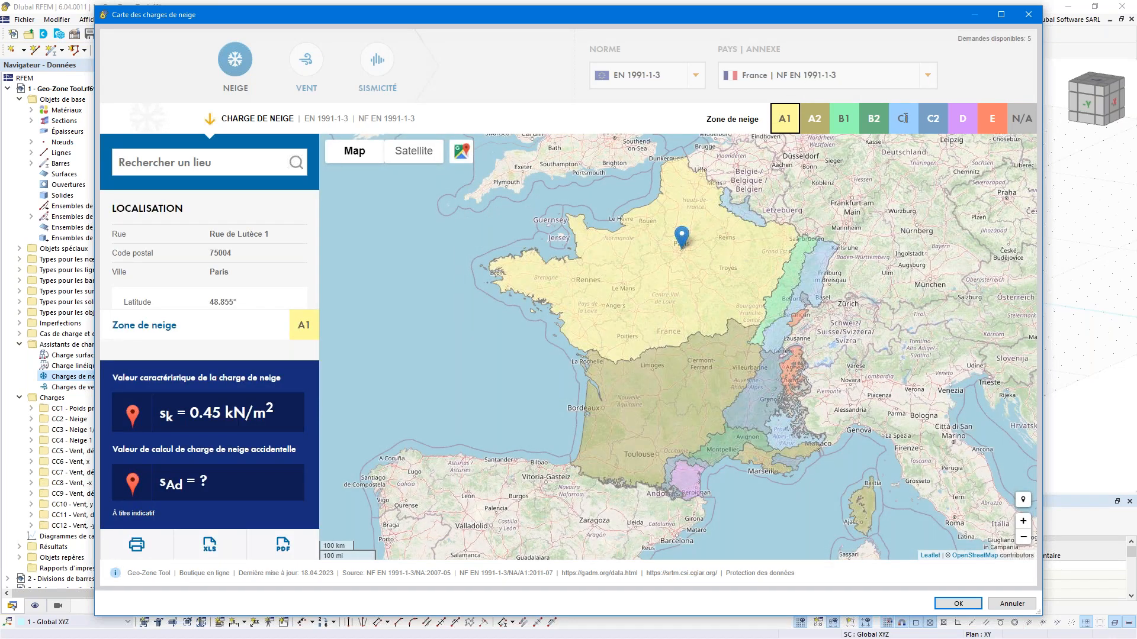
{"action": "left_click", "coordinate": [228, 158]}
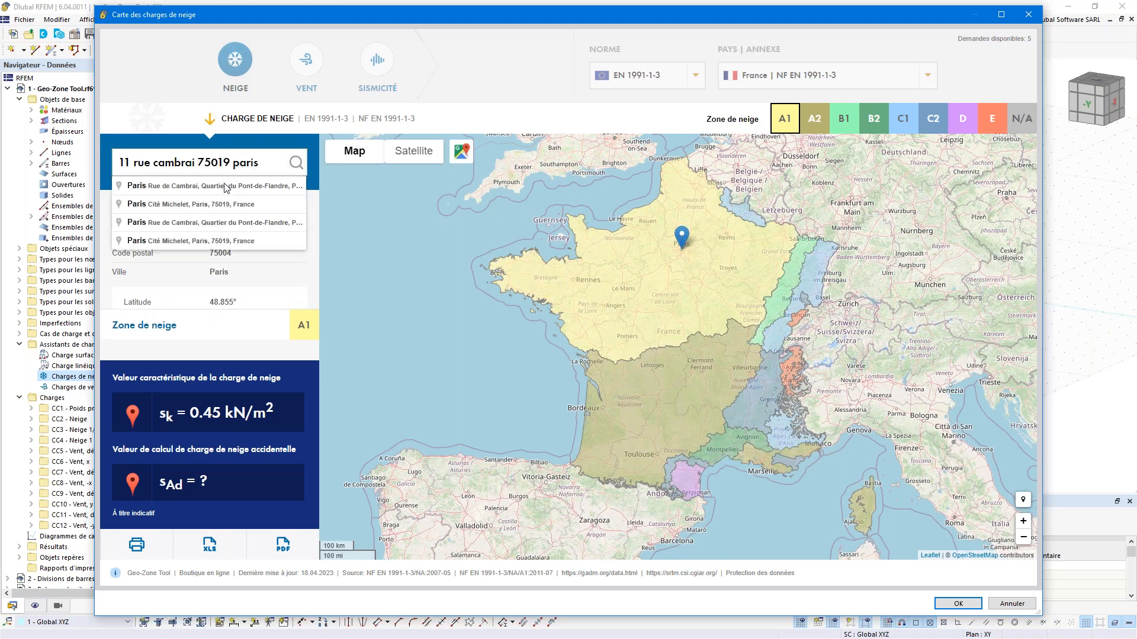
{"action": "left_click", "coordinate": [225, 188]}
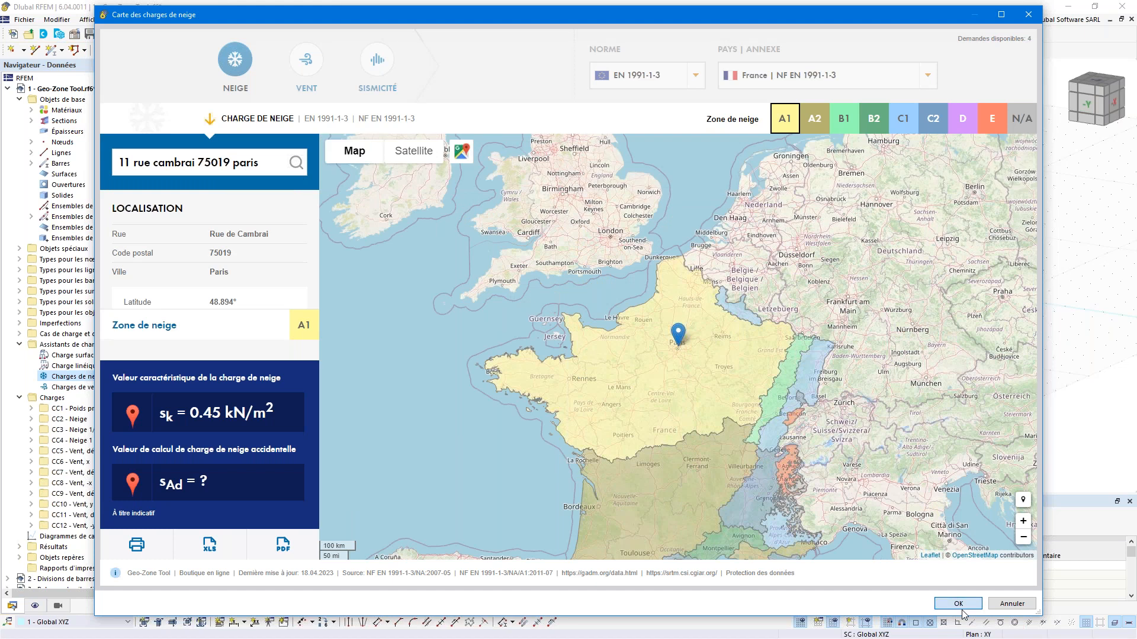
{"action": "left_click", "coordinate": [960, 609]}
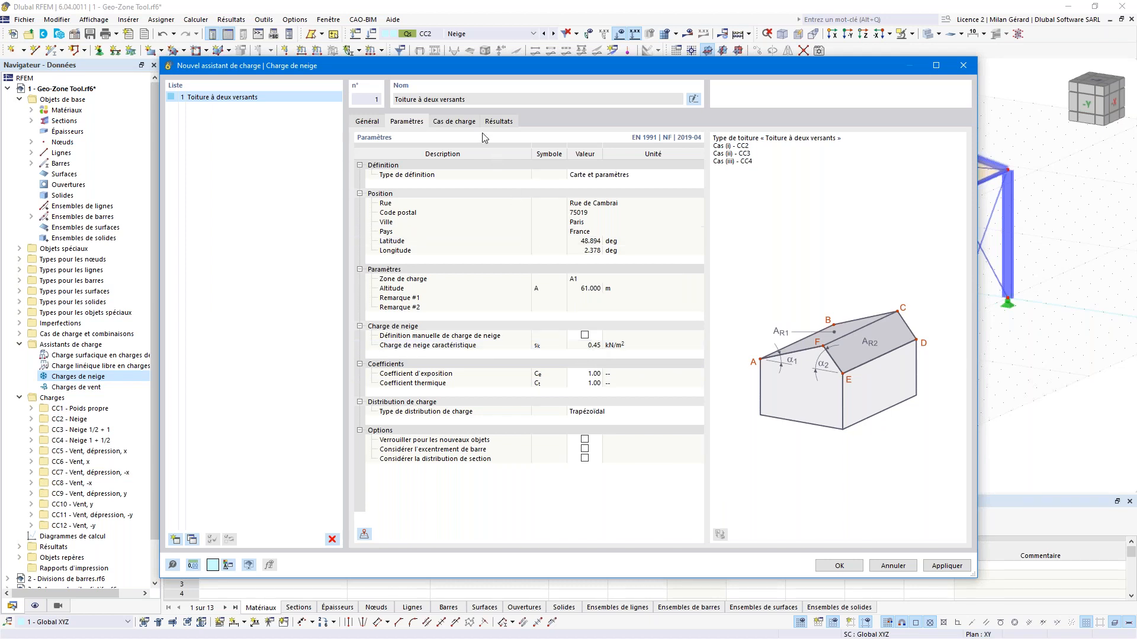
Step: Check the target load cases CC2, CC3 and CC4, then generate the gable-roof snow loads
{"action": "left_click", "coordinate": [464, 125]}
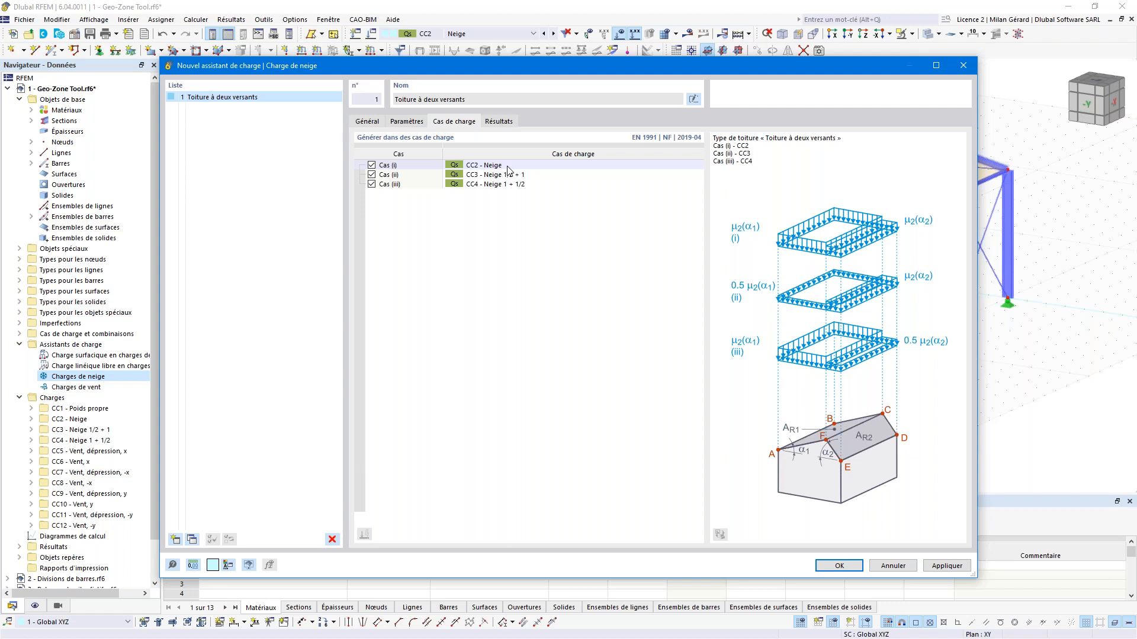
{"action": "left_click", "coordinate": [859, 569]}
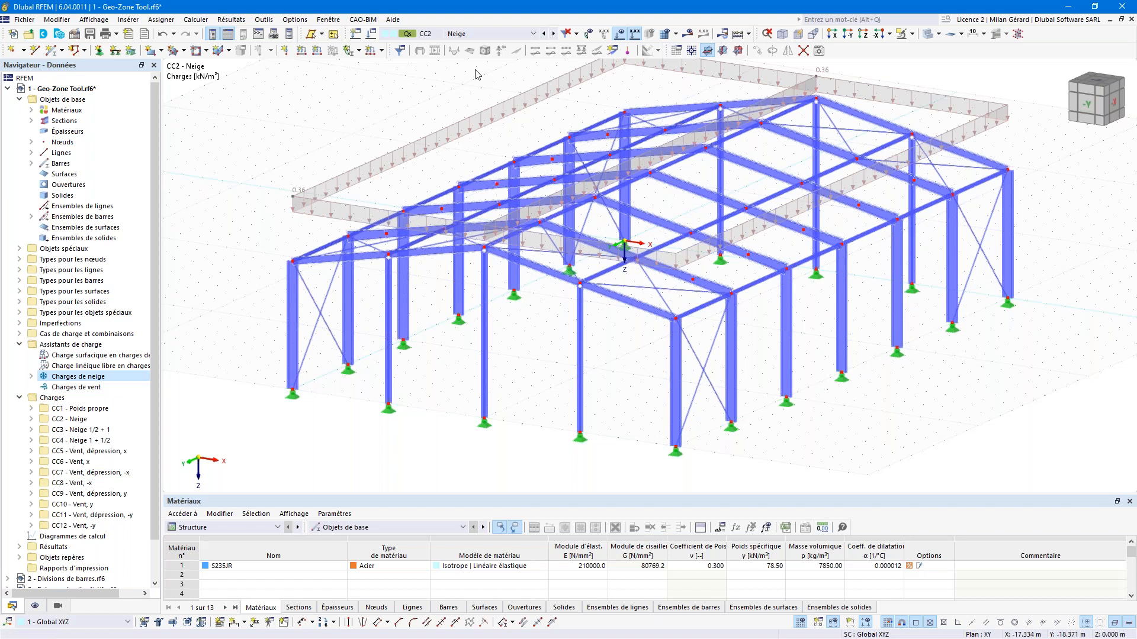
Step: Fit the whole structure in view and review CC3 Neige 1/2 + 1, then CC4 Neige 1 + 1/2
{"action": "left_click", "coordinate": [767, 34]}
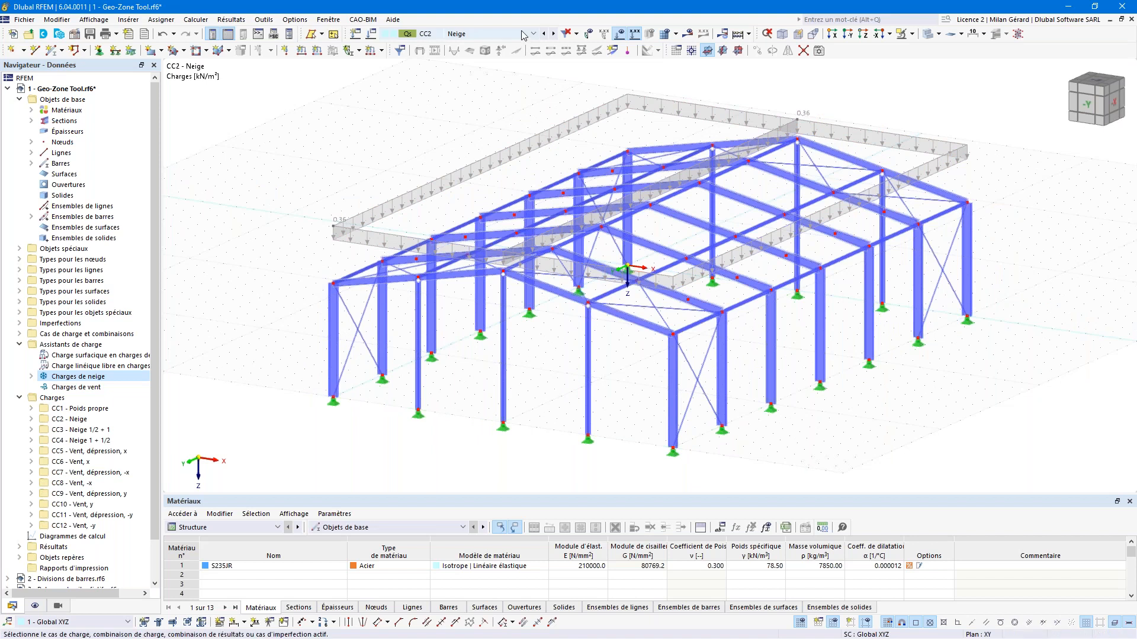
{"action": "left_click", "coordinate": [552, 34]}
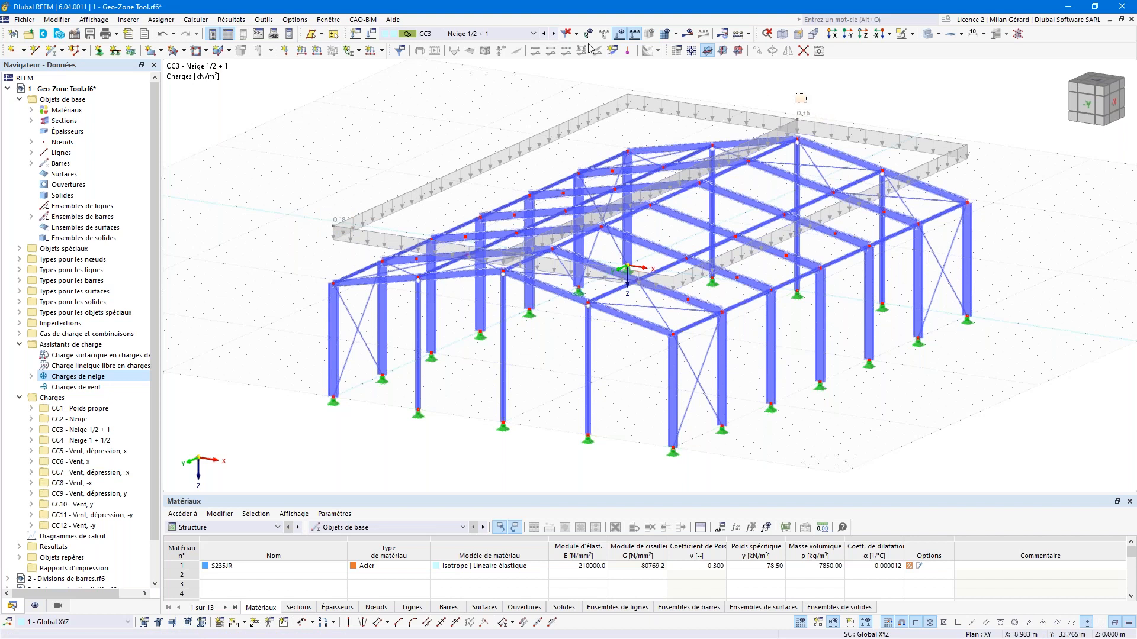
{"action": "left_click", "coordinate": [554, 34]}
{"action": "left_click", "coordinate": [340, 22]}
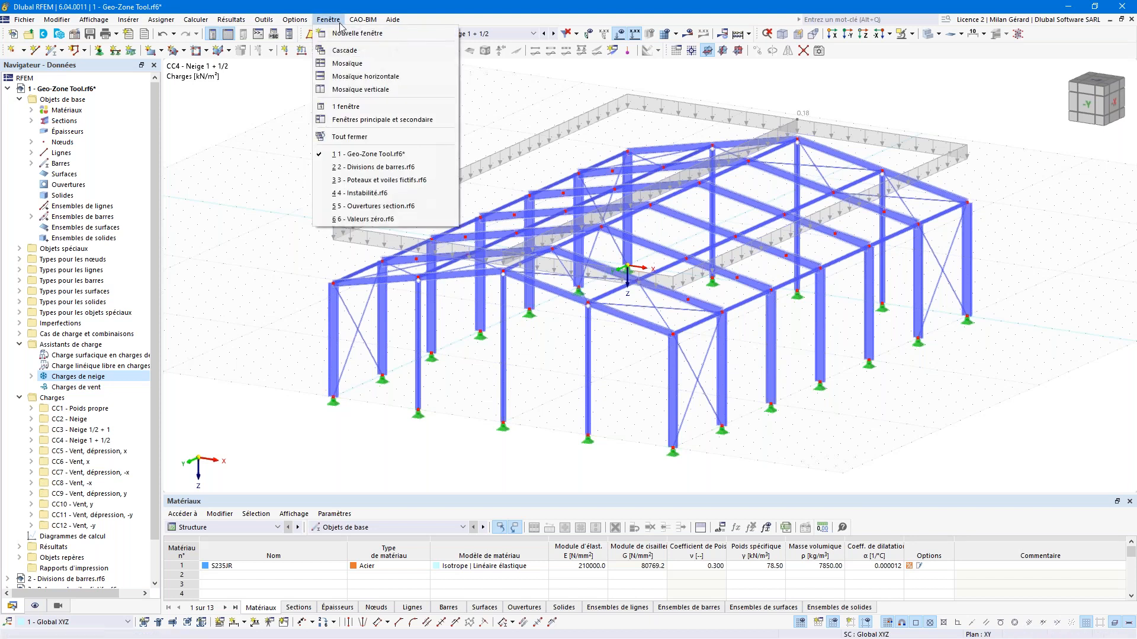
Step: Switch to the '2 - Divisions de barres' model from the Fenêtre list
{"action": "left_click", "coordinate": [362, 168]}
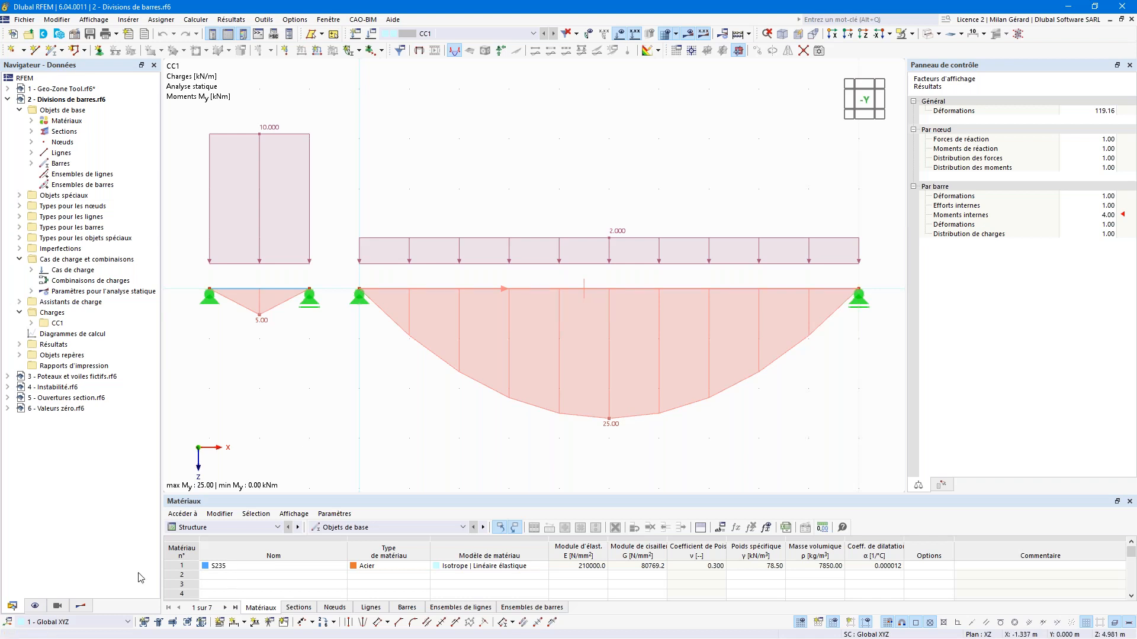
Step: In the Résultats navigator, expand Barres > Efforts internes to show the My moments
{"action": "left_click", "coordinate": [83, 607]}
{"action": "left_click", "coordinate": [7, 97]}
{"action": "left_click", "coordinate": [7, 108]}
{"action": "left_click", "coordinate": [19, 130]}
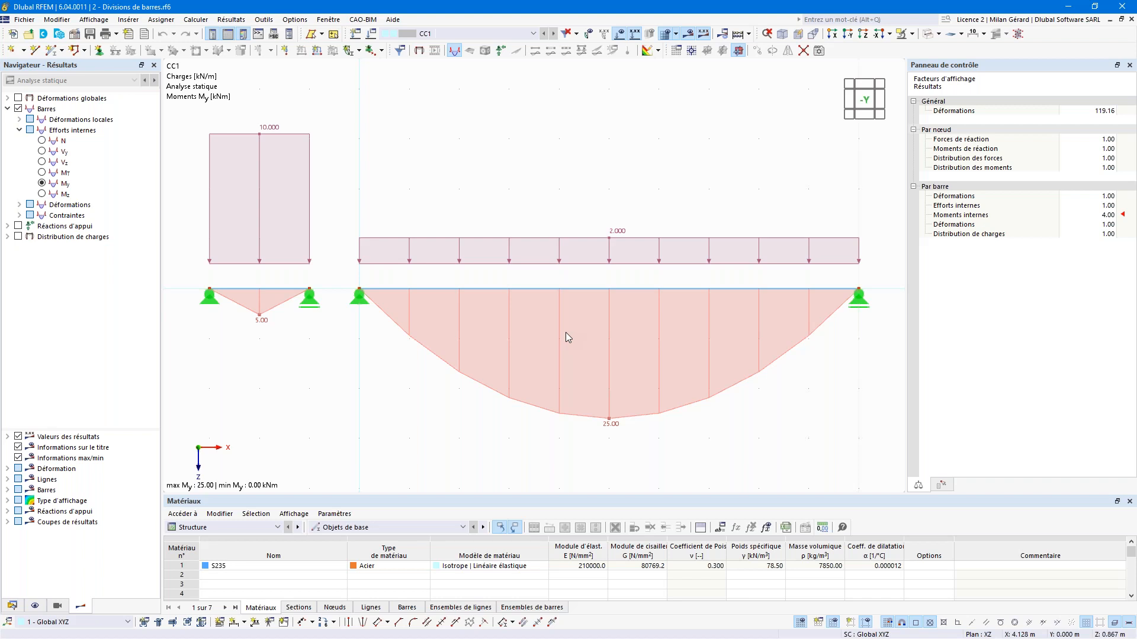
Step: In the display navigator, tick Maillage > Sur les barres and untick Modèle
{"action": "left_click", "coordinate": [35, 606]}
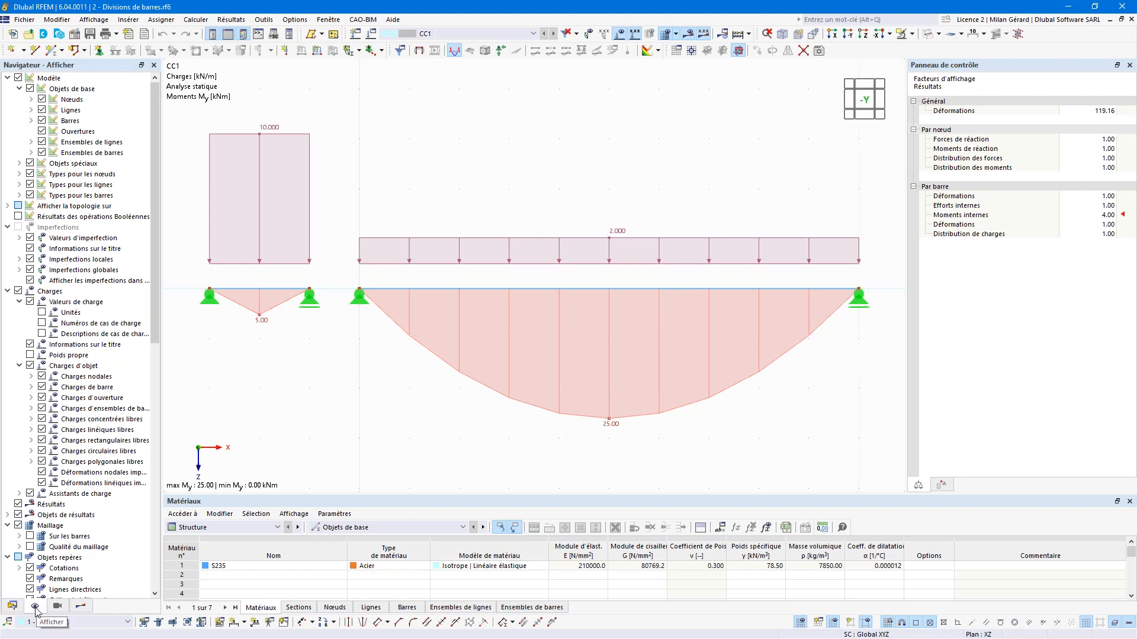
{"action": "scroll", "coordinate": [42, 474], "scroll_direction": "down", "scroll_amount": 7}
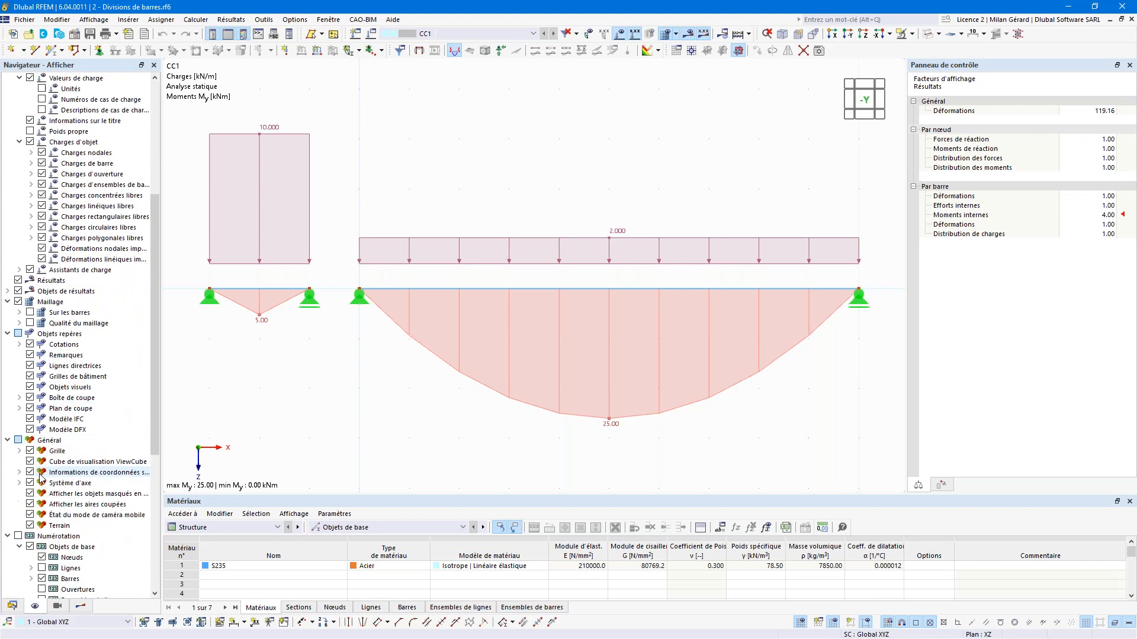
{"action": "left_click", "coordinate": [32, 314]}
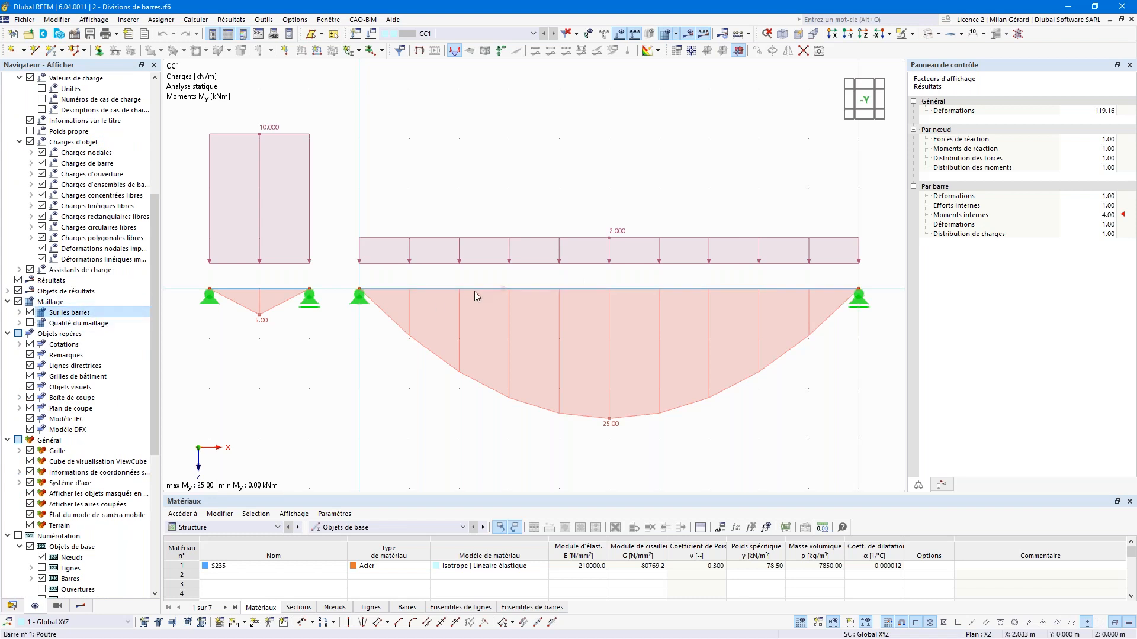
{"action": "scroll", "coordinate": [156, 279], "scroll_direction": "up", "scroll_amount": 7}
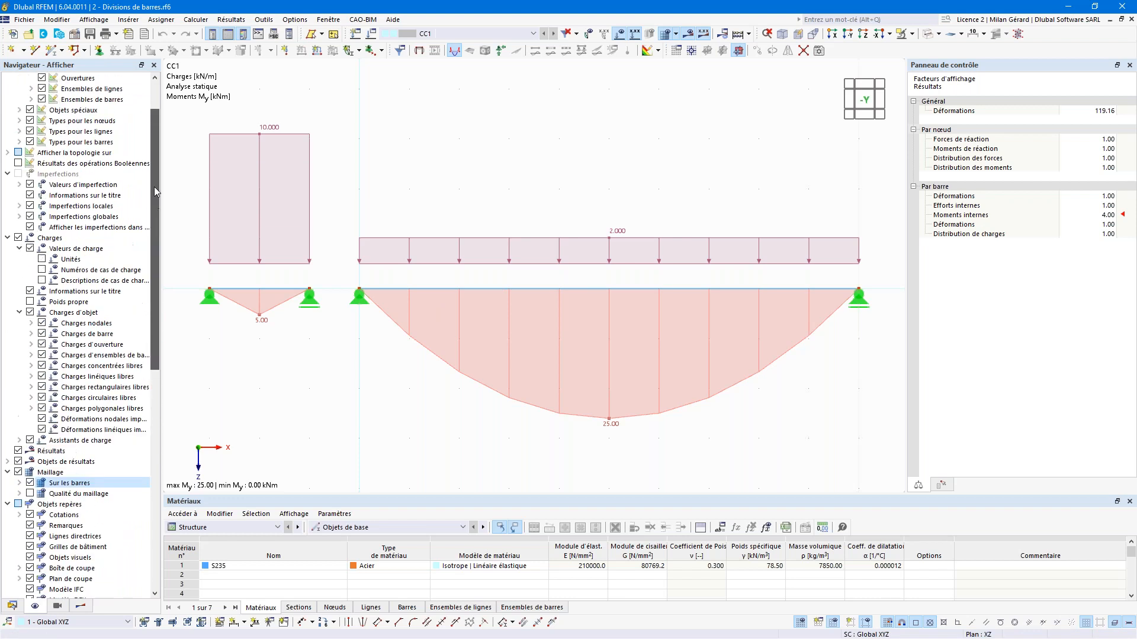
{"action": "left_click", "coordinate": [18, 78]}
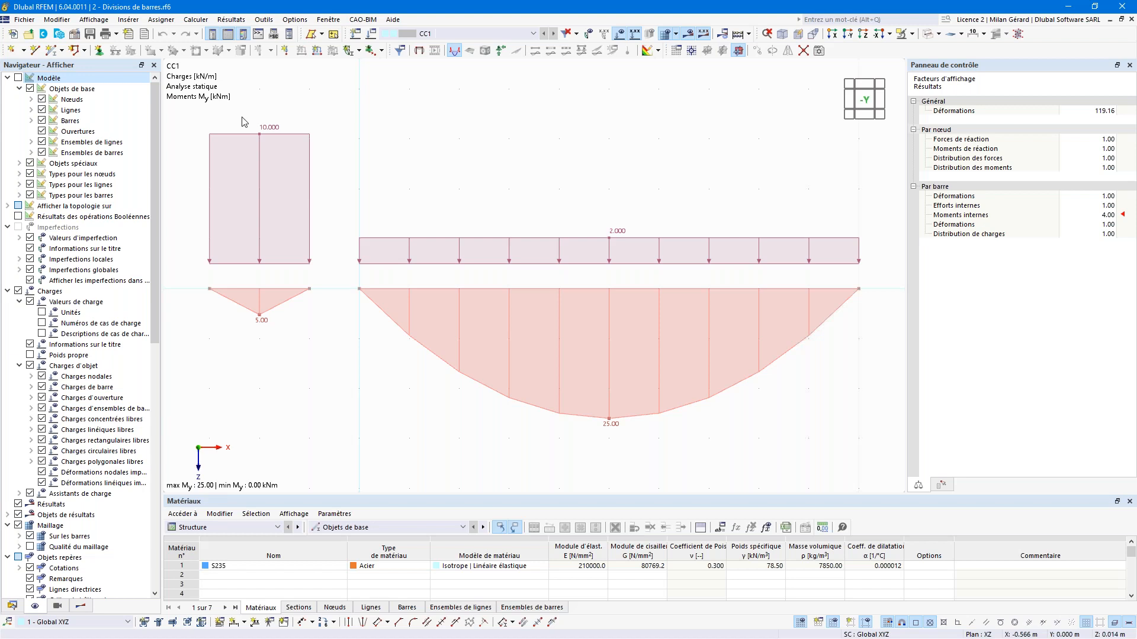
{"action": "left_click", "coordinate": [197, 21]}
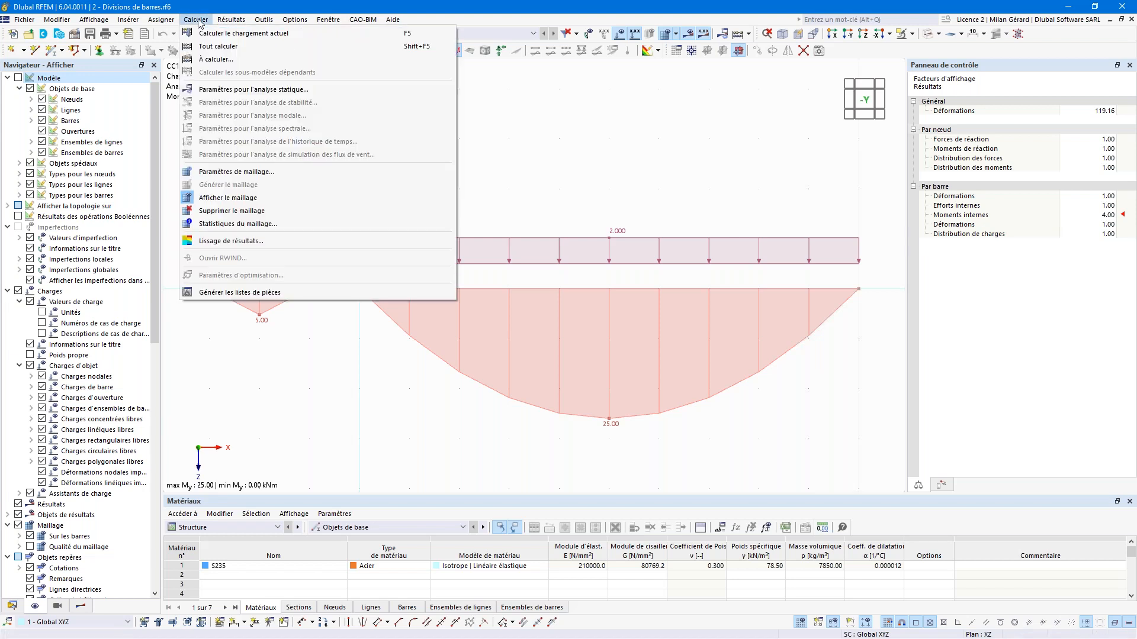
Step: In the mesh settings, enable divisions for straight members with a minimum of 8 divisions
{"action": "left_click", "coordinate": [263, 172]}
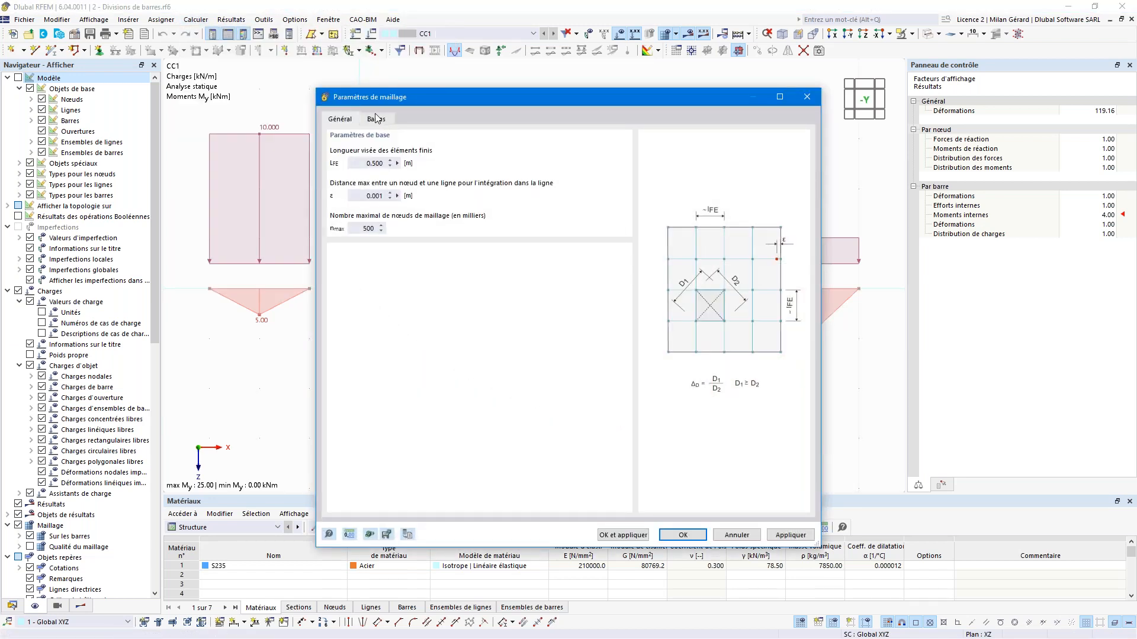
{"action": "left_click", "coordinate": [377, 120]}
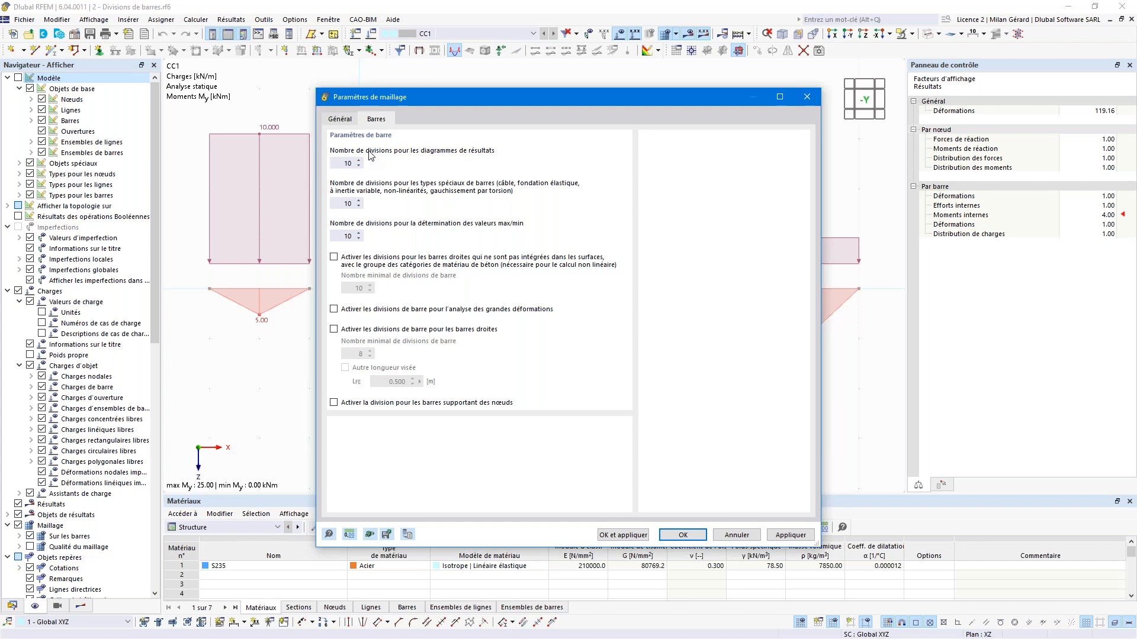
{"action": "left_click_drag", "start_coordinate": [340, 164], "coordinate": [369, 167]}
{"action": "left_click", "coordinate": [375, 332]}
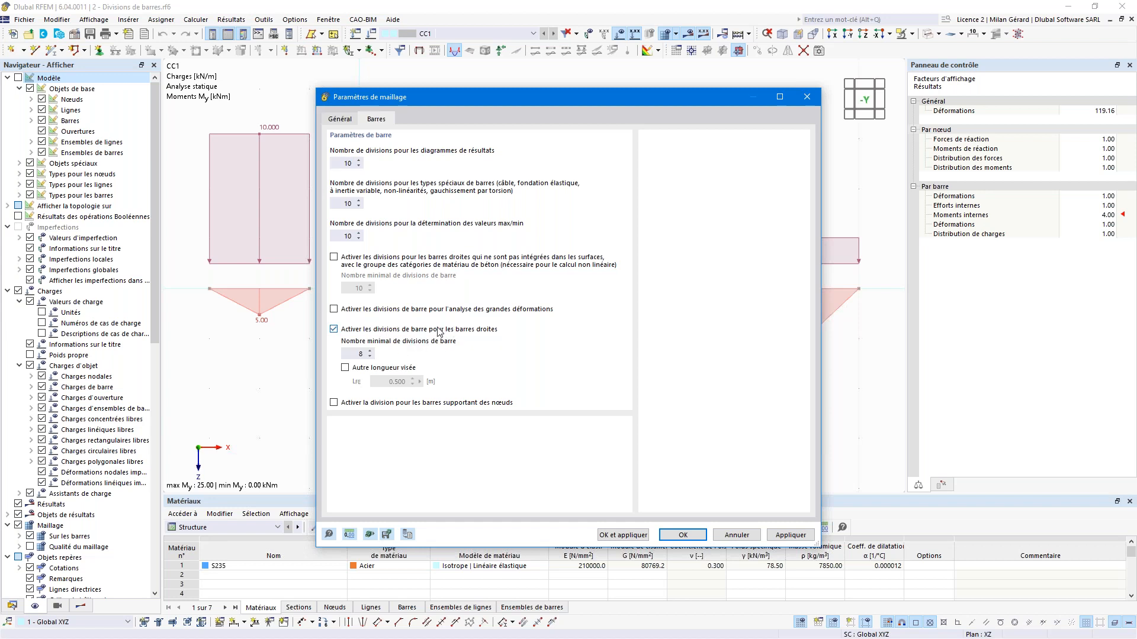
{"action": "left_click", "coordinate": [360, 353]}
{"action": "left_click", "coordinate": [639, 536]}
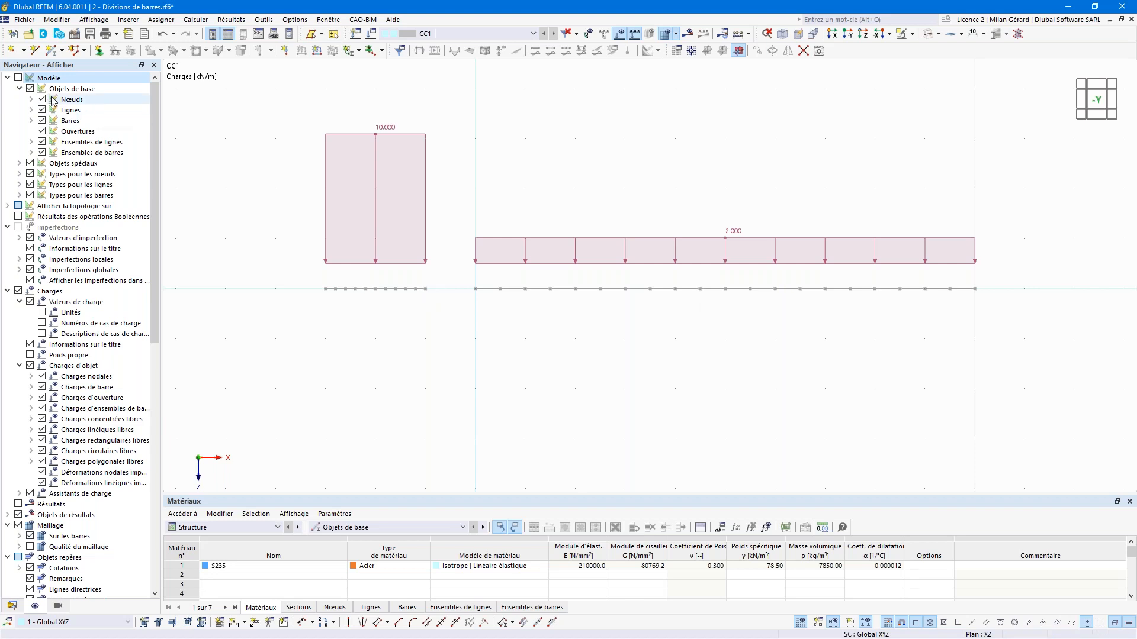
Step: Show the model objects again and recalculate so CC1's My diagrams curve smoothly
{"action": "left_click", "coordinate": [18, 78]}
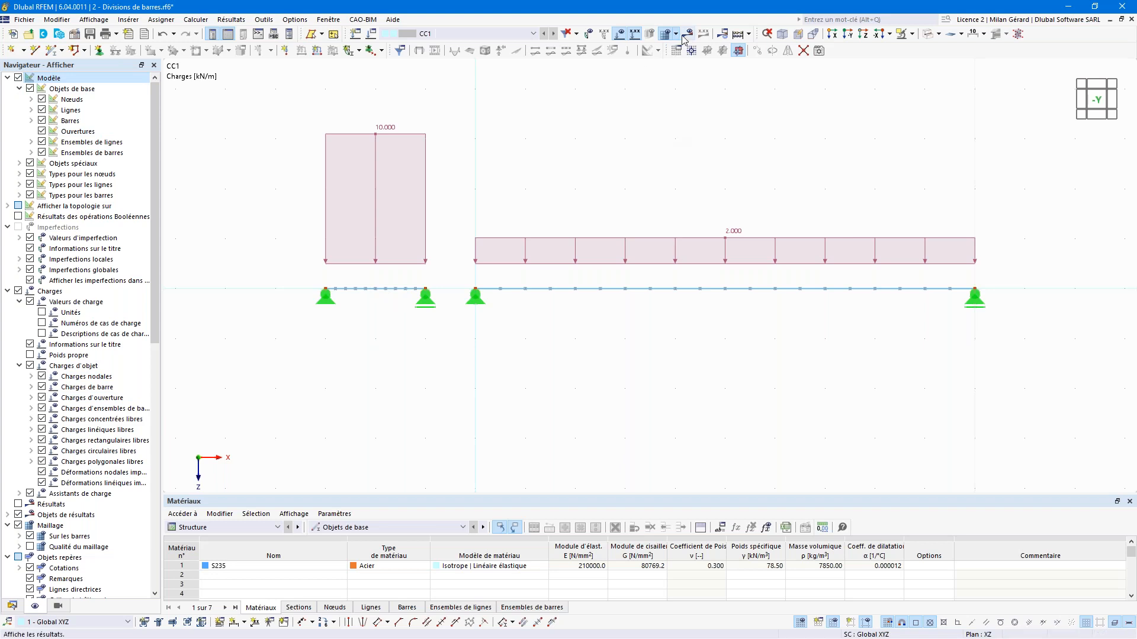
{"action": "left_click", "coordinate": [736, 35]}
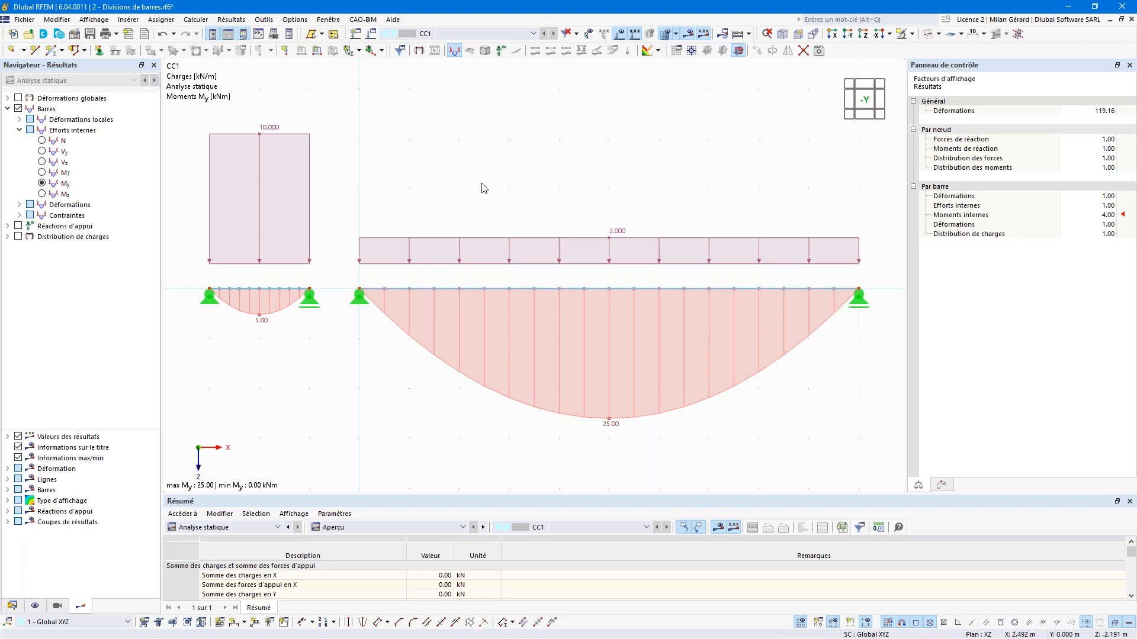
Step: Untick divisions for straight members in the mesh settings, apply, and recalculate the model
{"action": "left_click", "coordinate": [197, 20]}
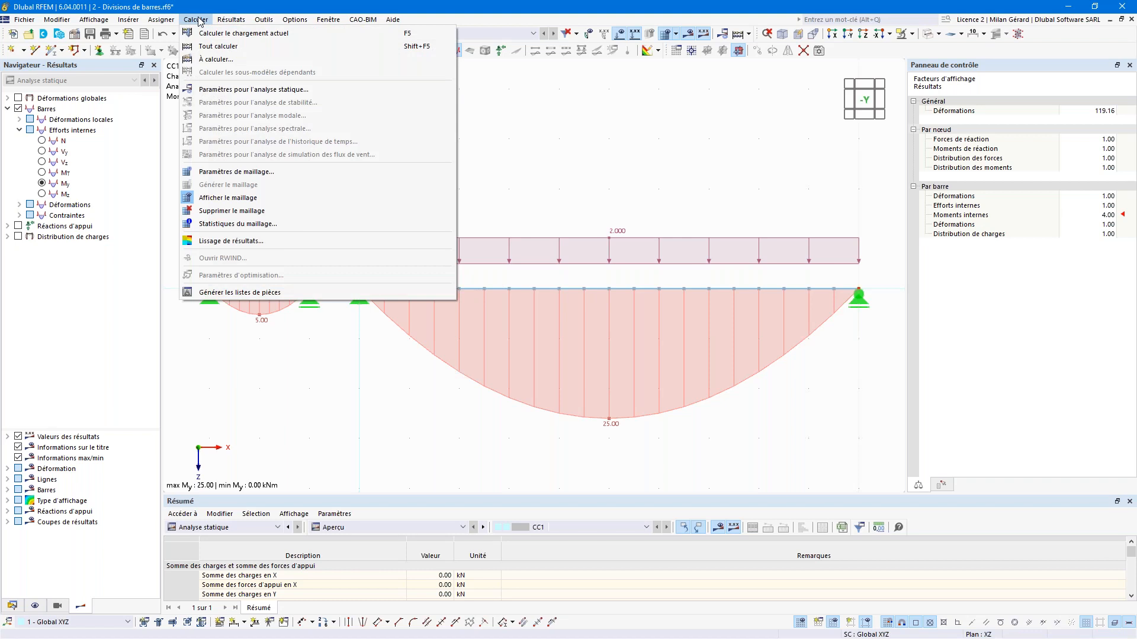
{"action": "left_click", "coordinate": [273, 173]}
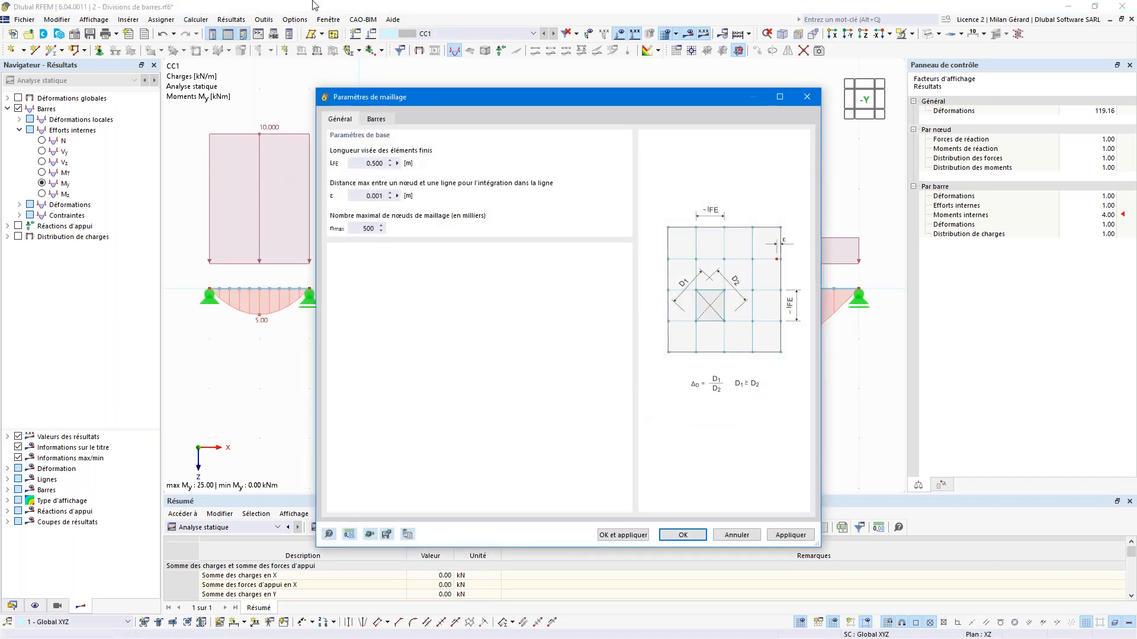
{"action": "left_click", "coordinate": [385, 117]}
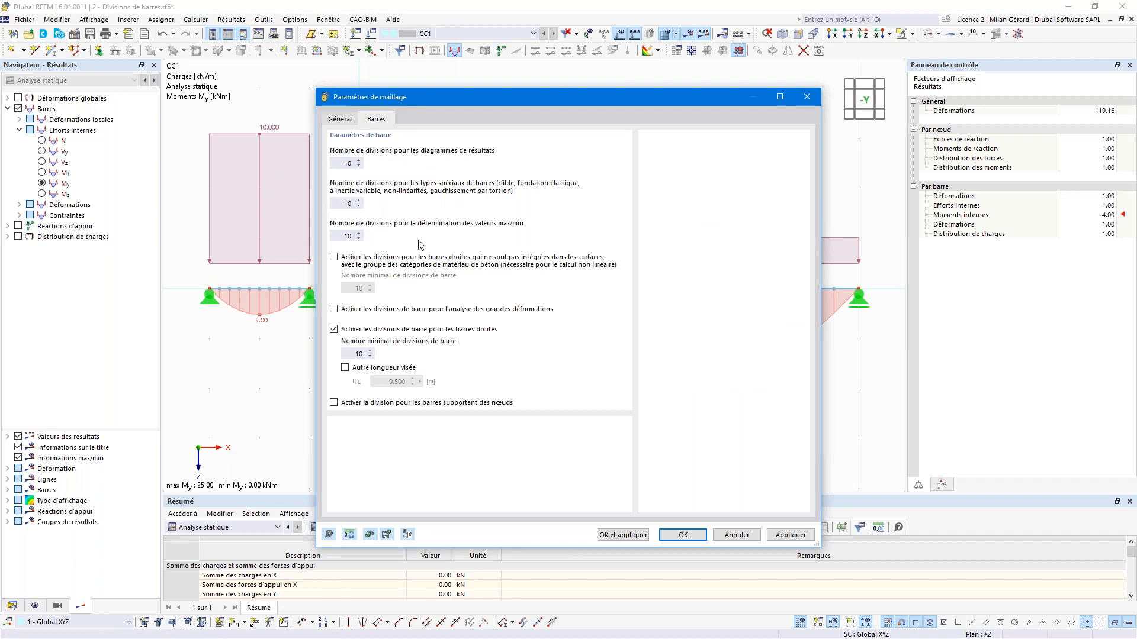
{"action": "left_click", "coordinate": [387, 331]}
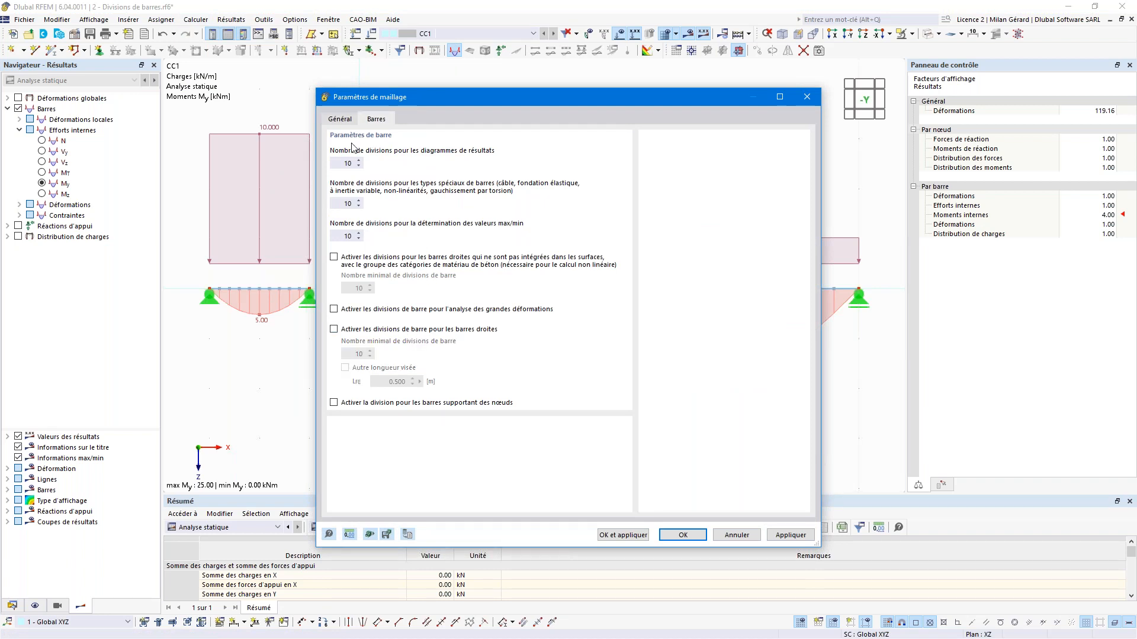
{"action": "double_click", "coordinate": [343, 163]}
{"action": "left_click", "coordinate": [623, 535]}
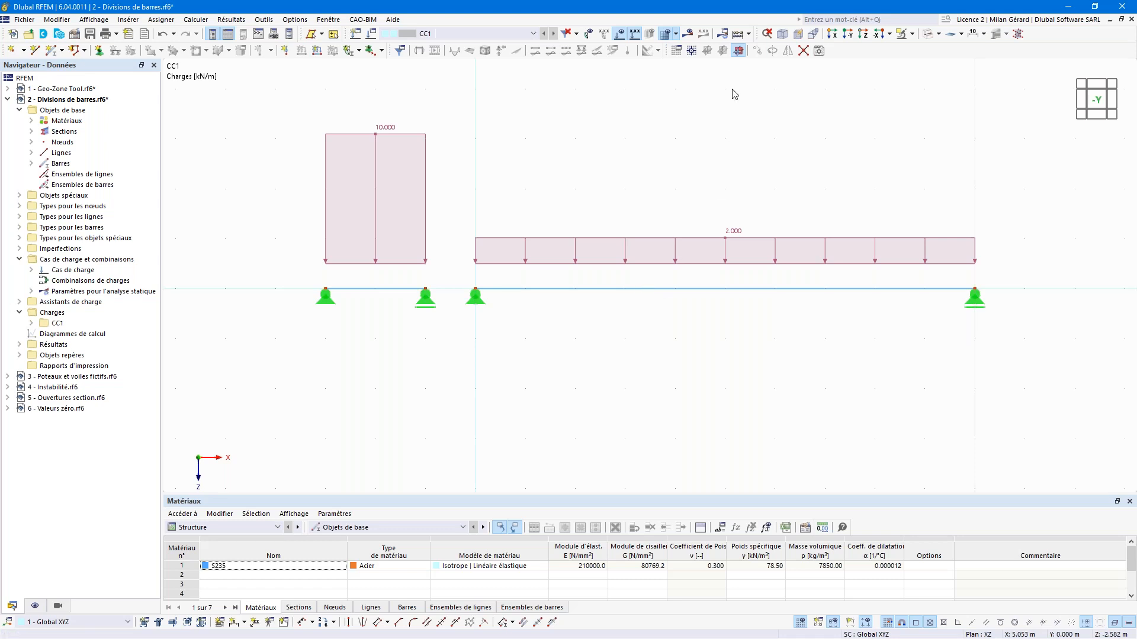
{"action": "left_click", "coordinate": [738, 37]}
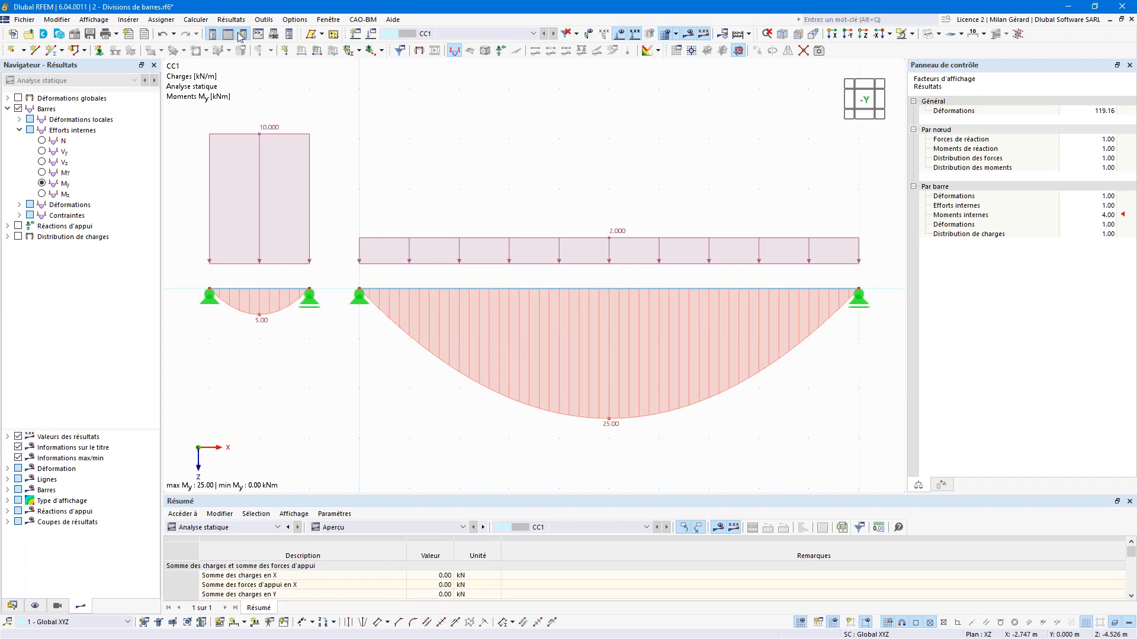
Step: Open the Fenêtre menu listing the open models
{"action": "left_click", "coordinate": [328, 20]}
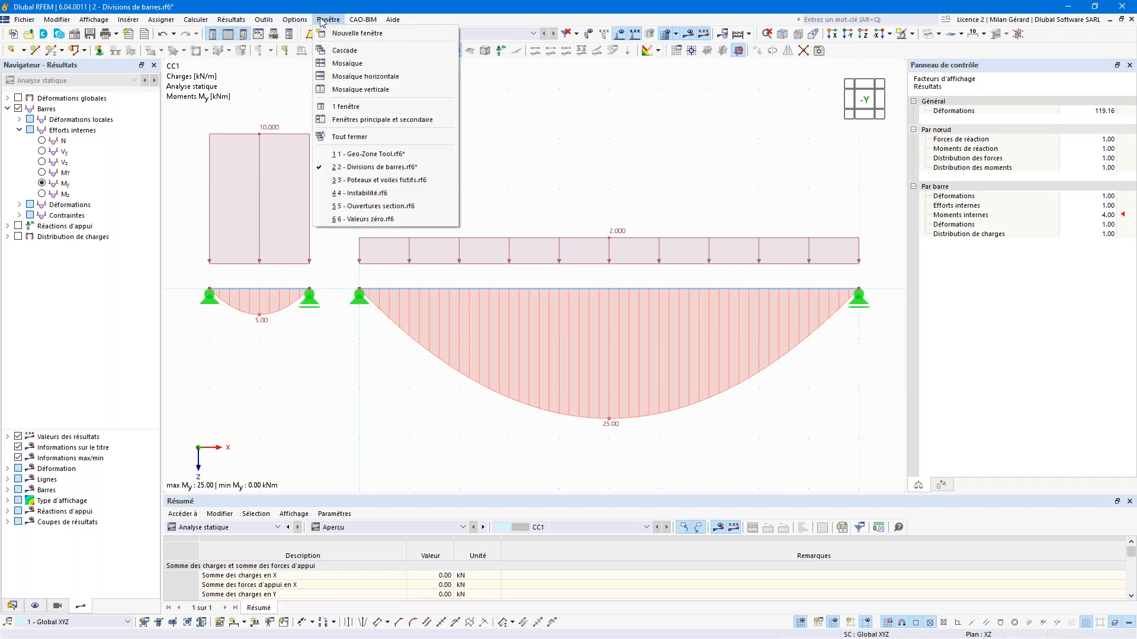
Step: Switch to '3 - Poteaux et voiles fictifs', tilt the view, and display combination CO1's loads
{"action": "left_click", "coordinate": [354, 184]}
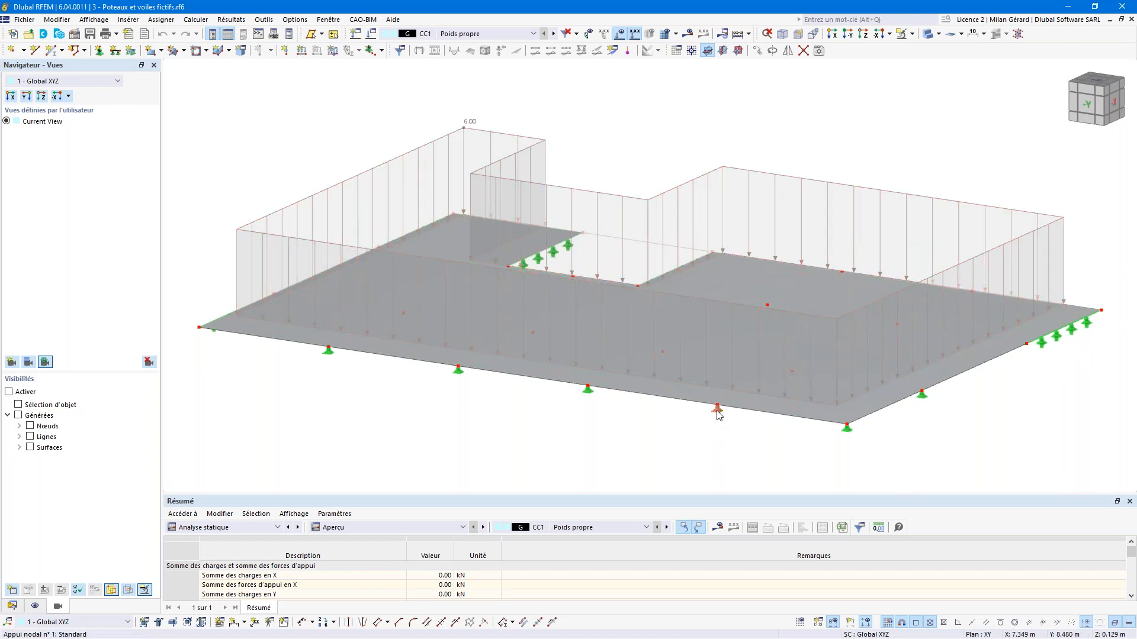
{"action": "middle_click_drag", "start_coordinate": [817, 428], "coordinate": [840, 385]}
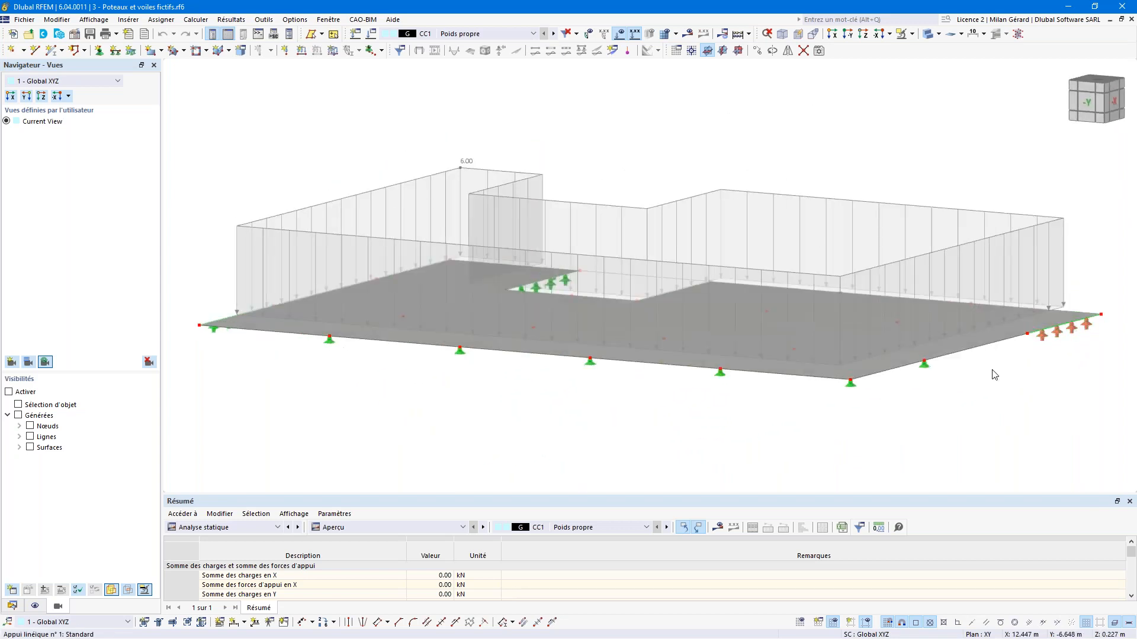
{"action": "middle_click_drag", "start_coordinate": [995, 375], "coordinate": [1004, 411]}
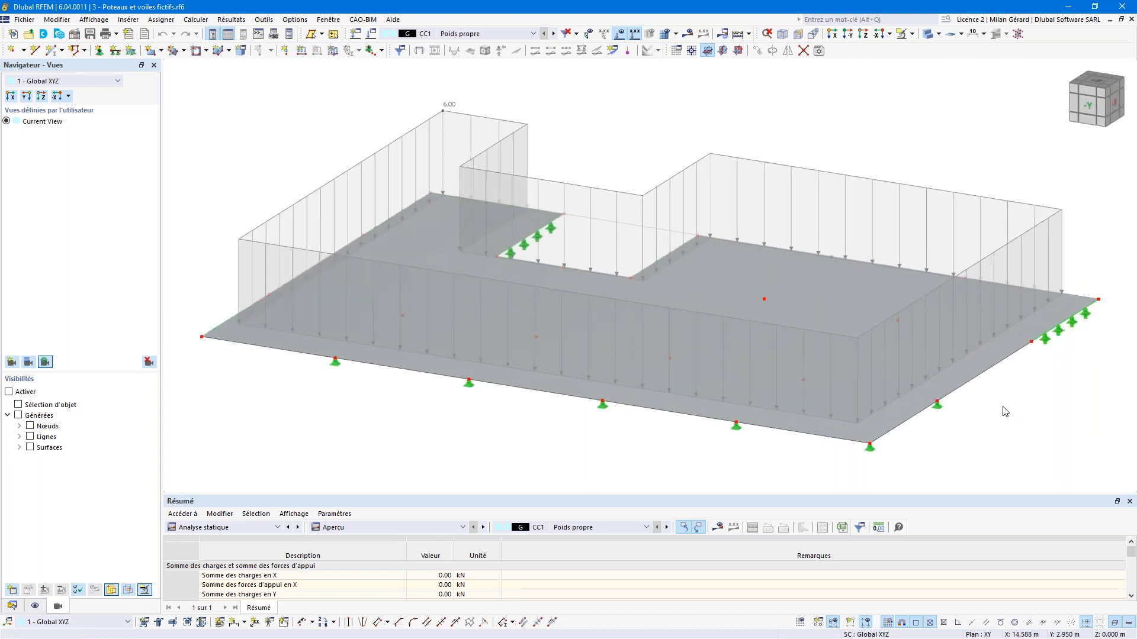
{"action": "left_click", "coordinate": [482, 35]}
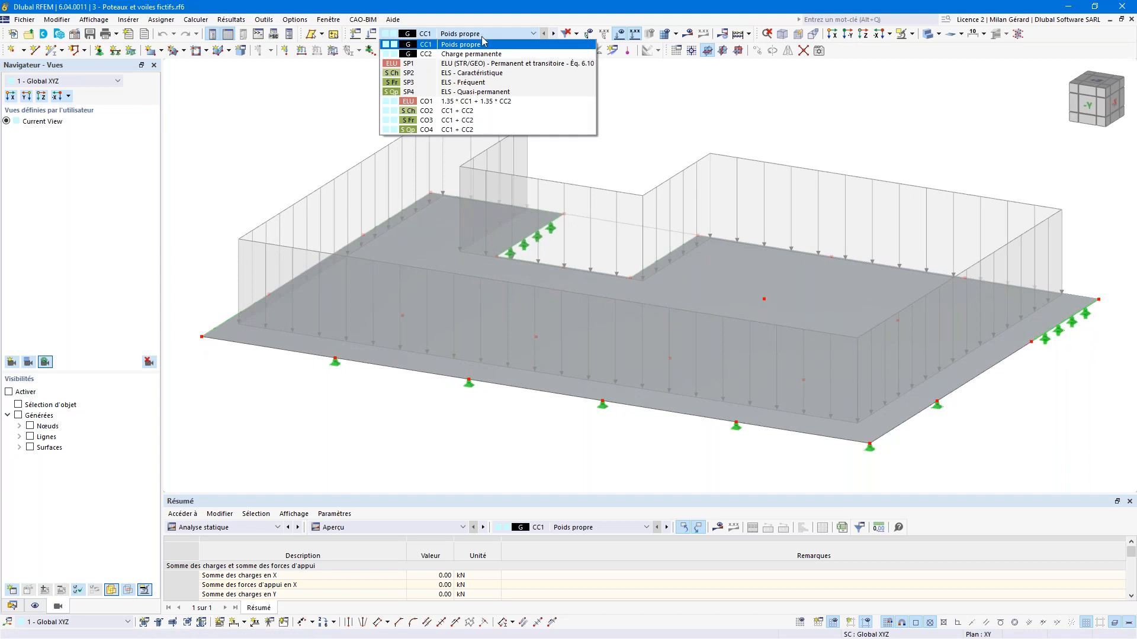
{"action": "left_click", "coordinate": [482, 101]}
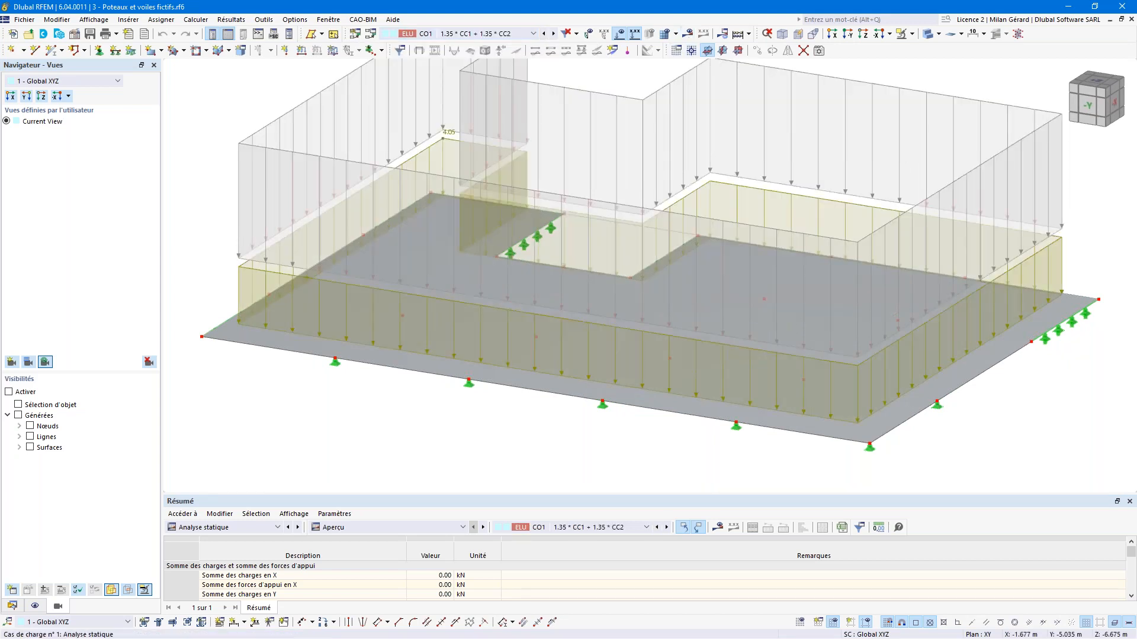
Step: Turn on results and show CO1's principal shear vmax,b on the slab, viewed from above
{"action": "middle_click", "coordinate": [605, 90]}
{"action": "middle_click", "coordinate": [605, 90]}
{"action": "left_click", "coordinate": [689, 33]}
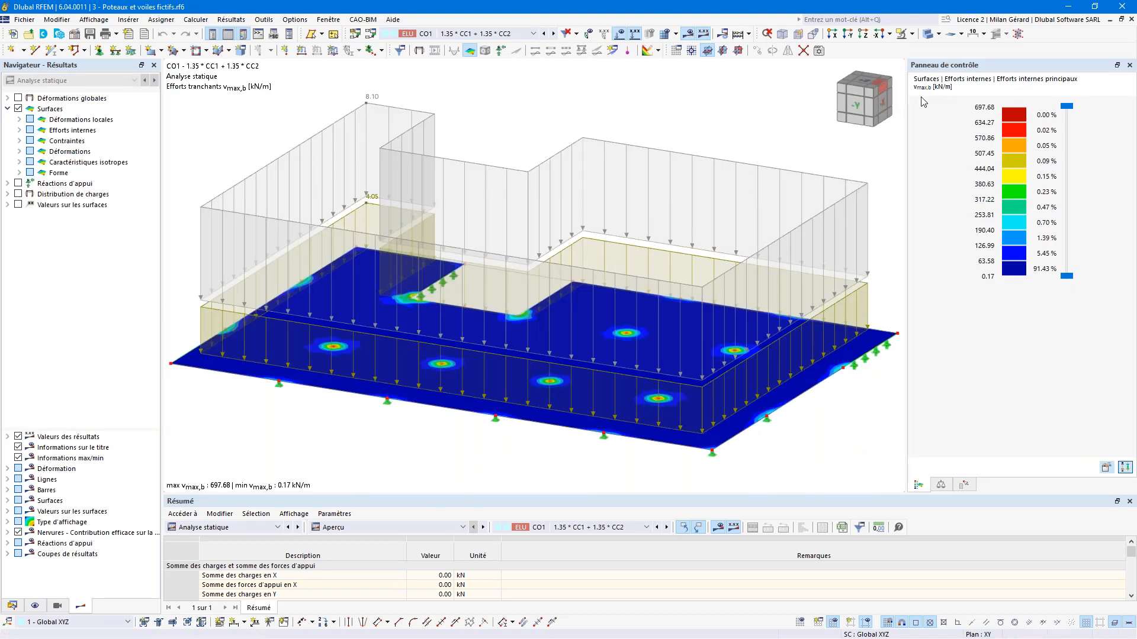
{"action": "left_click", "coordinate": [19, 130]}
{"action": "left_click", "coordinate": [30, 141]}
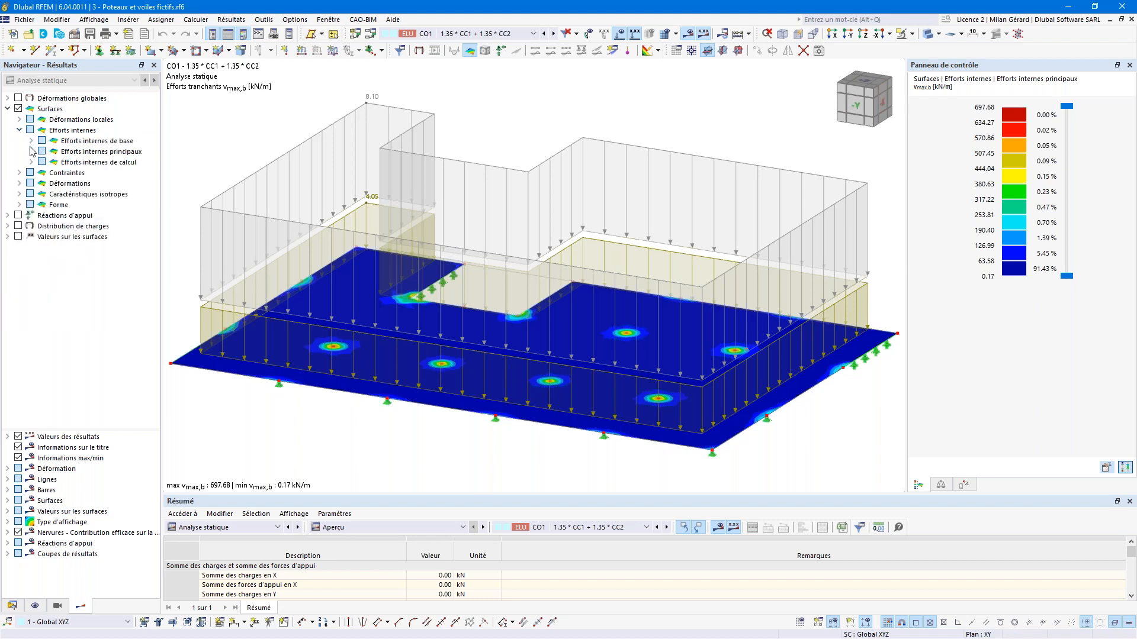
{"action": "left_click", "coordinate": [30, 152]}
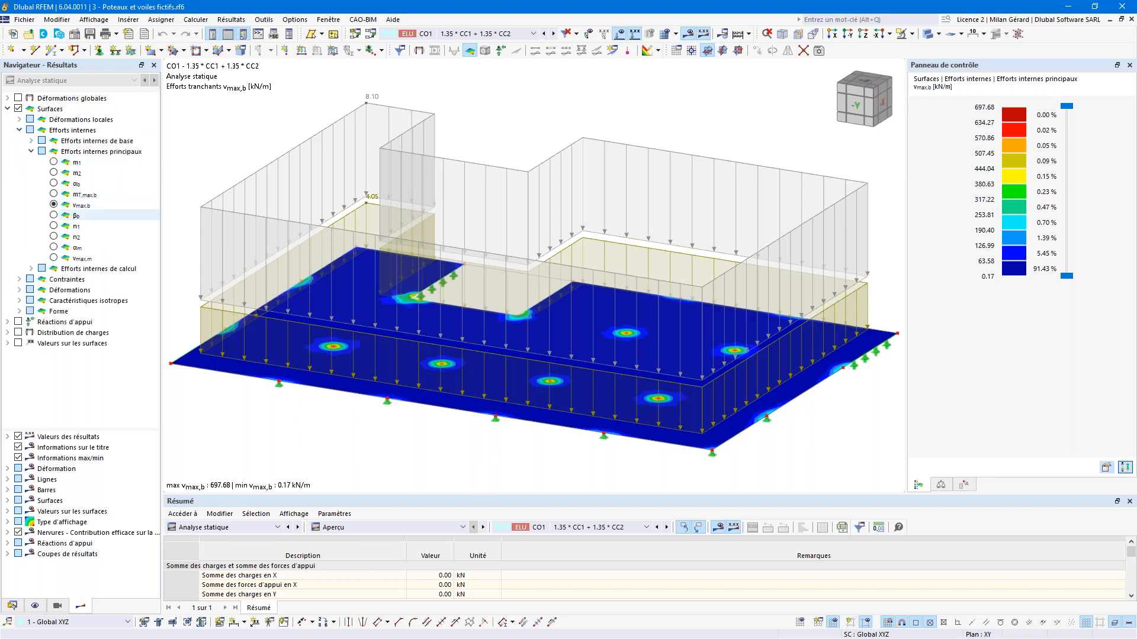
{"action": "left_click", "coordinate": [864, 81]}
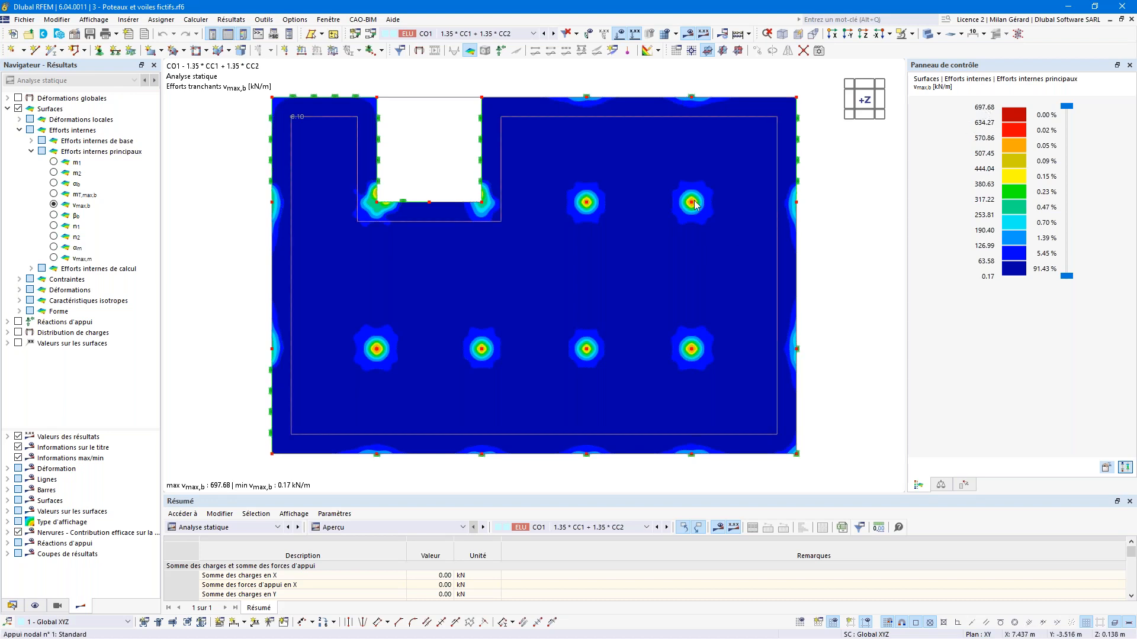
Step: Zoom in on a column's shear peak, zoom back to the full slab, and hide results
{"action": "scroll", "coordinate": [688, 210], "scroll_direction": "up", "scroll_amount": 5}
{"action": "scroll", "coordinate": [688, 211], "scroll_direction": "up", "scroll_amount": 4}
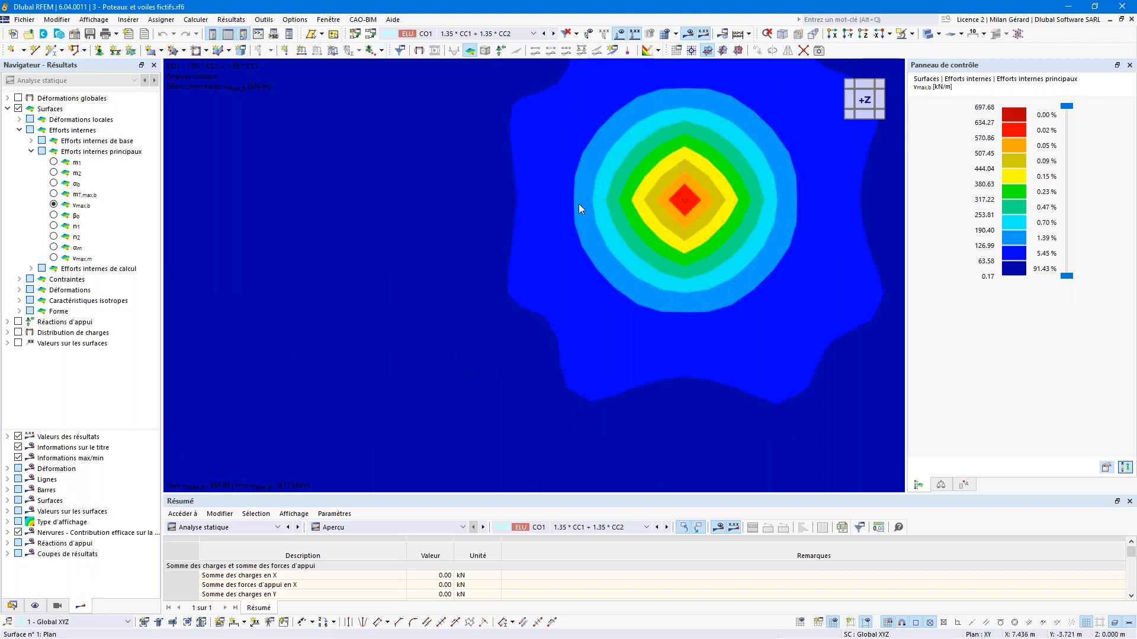
{"action": "scroll", "coordinate": [663, 148], "scroll_direction": "down", "scroll_amount": 3}
{"action": "scroll", "coordinate": [669, 145], "scroll_direction": "up", "scroll_amount": 3}
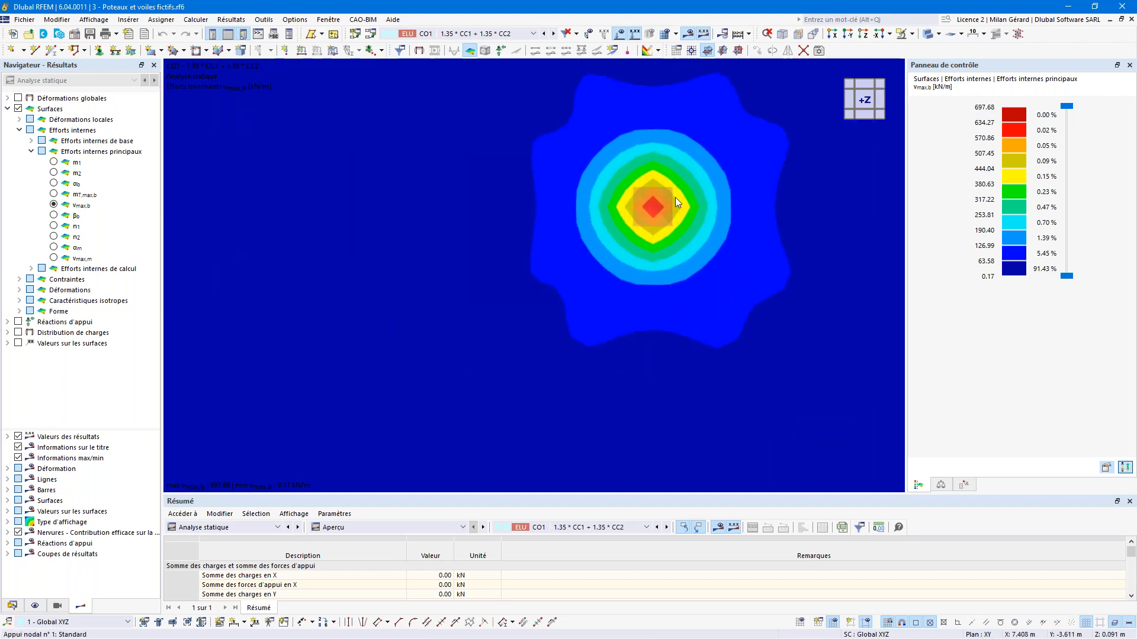
{"action": "scroll", "coordinate": [681, 189], "scroll_direction": "up", "scroll_amount": 2}
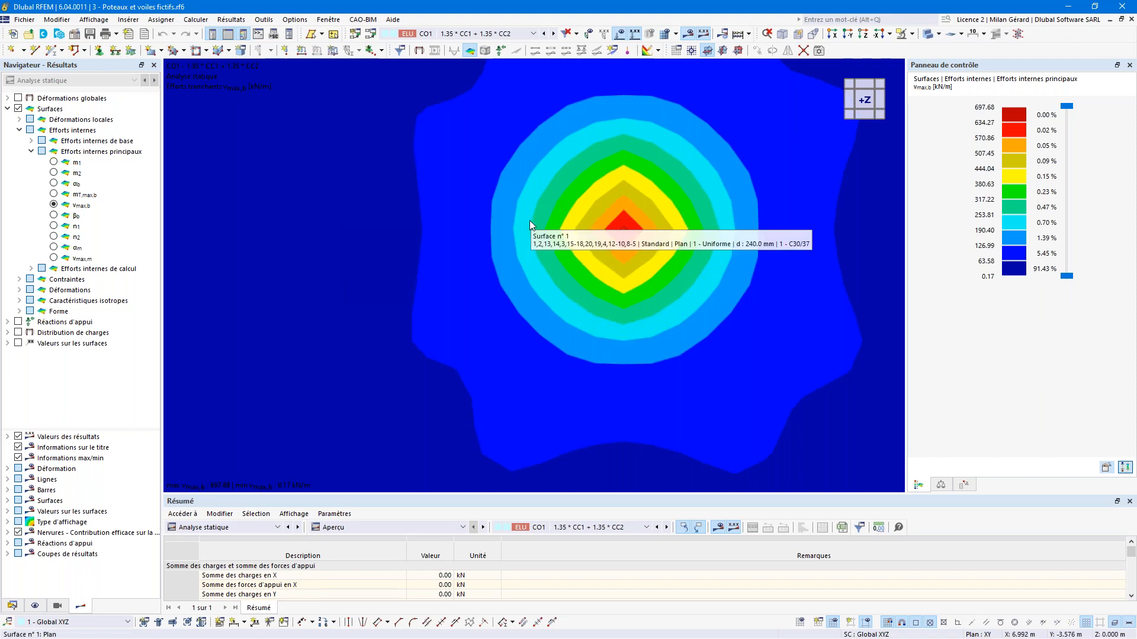
{"action": "middle_click", "coordinate": [489, 241]}
{"action": "middle_click", "coordinate": [489, 240]}
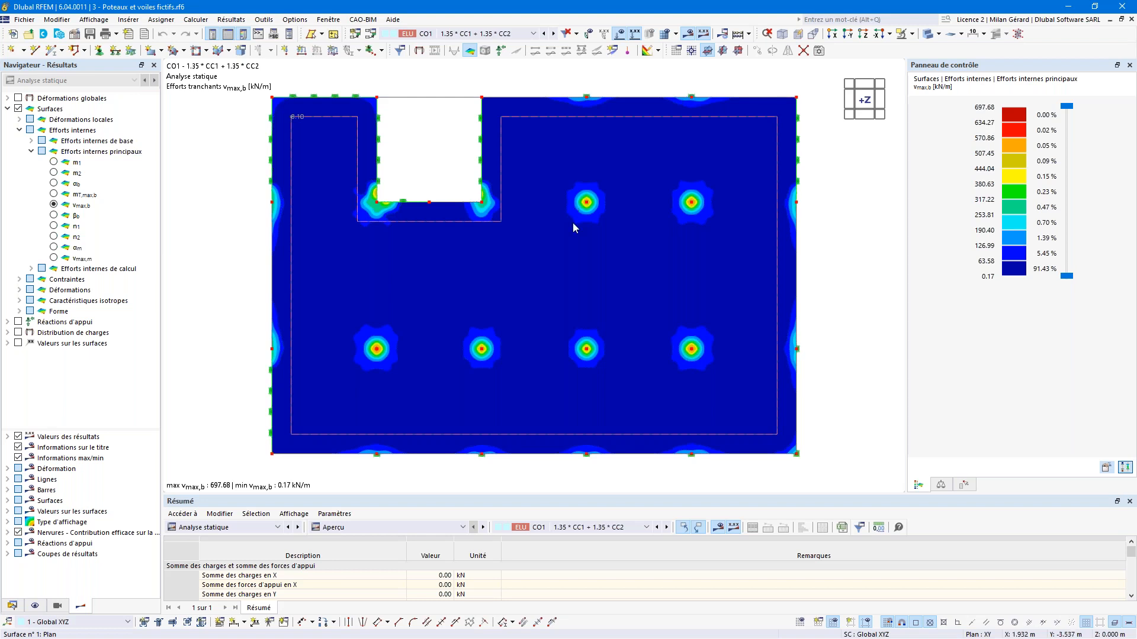
{"action": "left_click", "coordinate": [689, 35]}
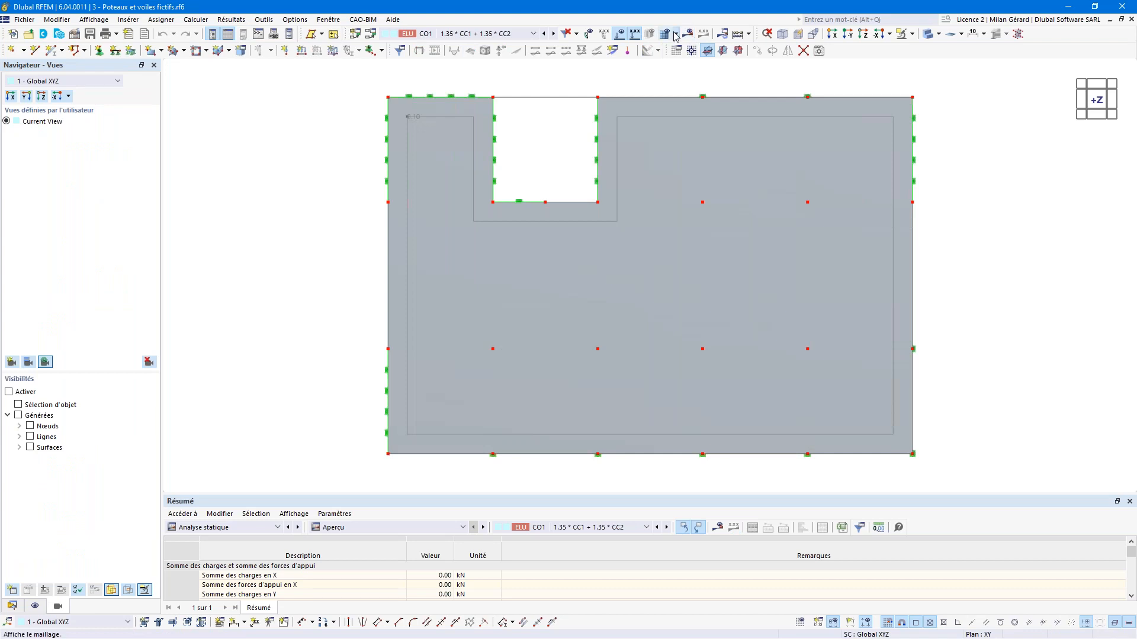
Step: Generate the finite-element mesh on the slab
{"action": "left_click", "coordinate": [675, 34]}
{"action": "left_click", "coordinate": [688, 69]}
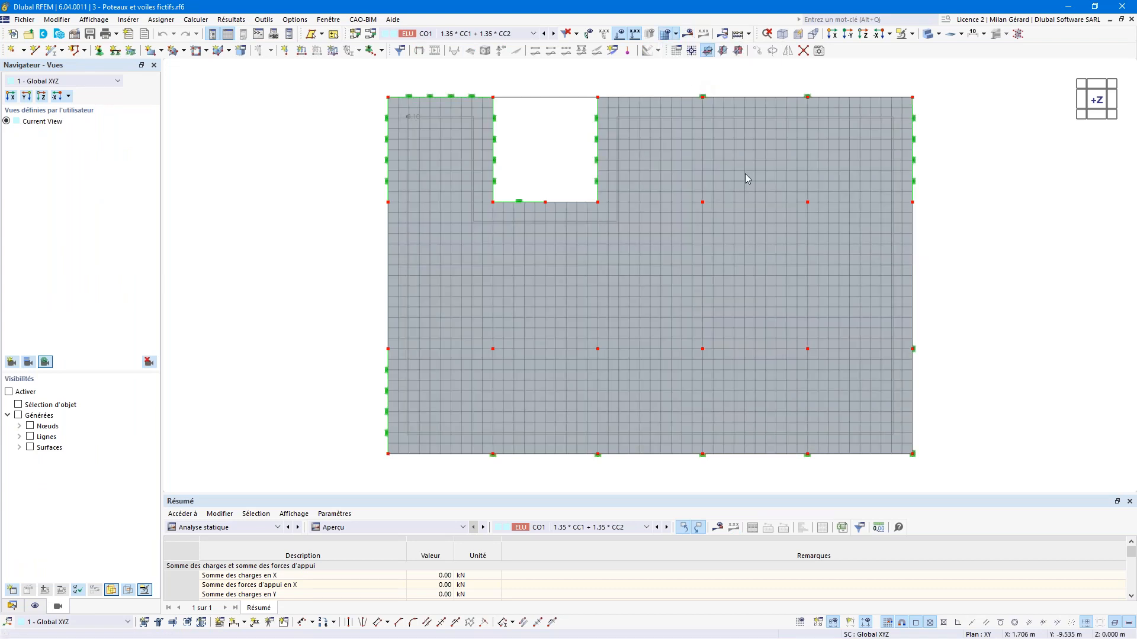
{"action": "scroll", "coordinate": [704, 202], "scroll_direction": "up", "scroll_amount": 10}
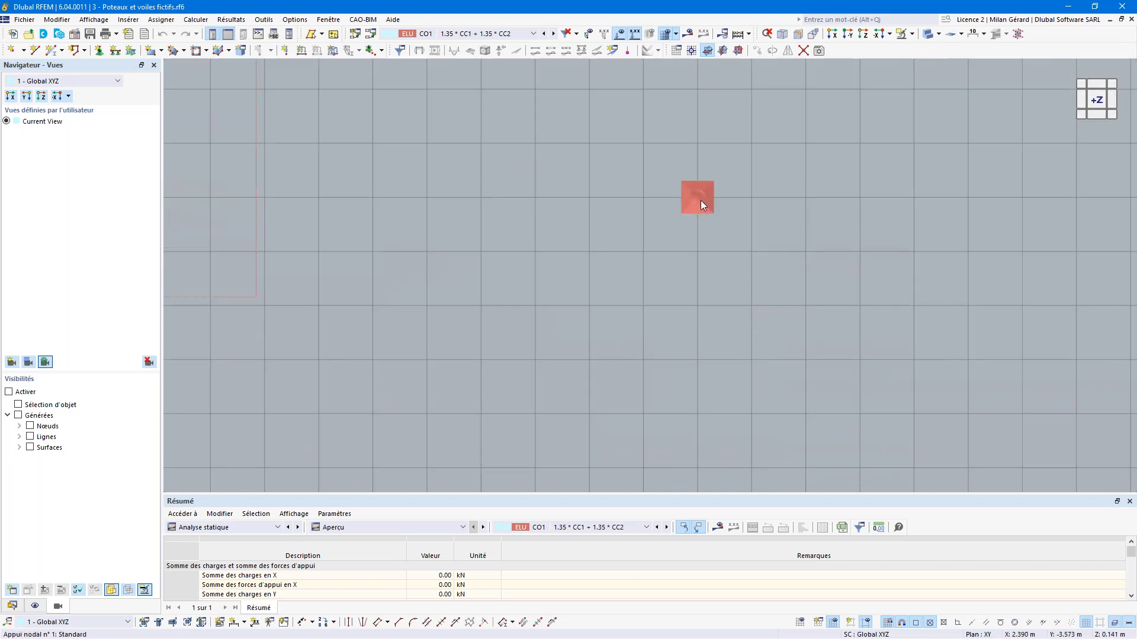
{"action": "scroll", "coordinate": [675, 192], "scroll_direction": "down", "scroll_amount": 5}
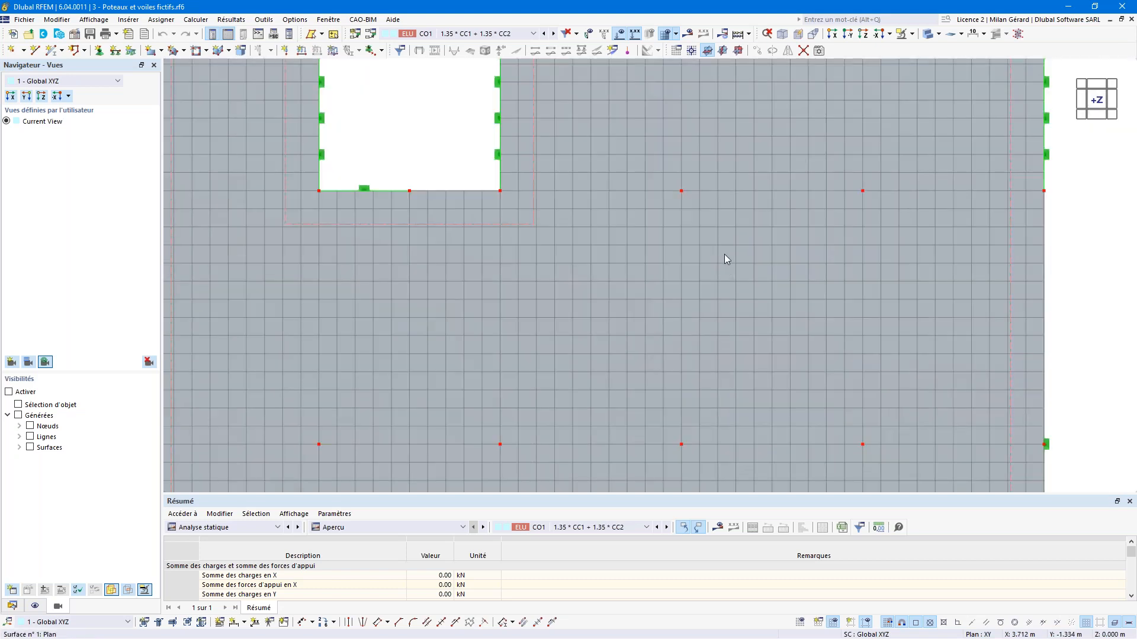
{"action": "scroll", "coordinate": [726, 251], "scroll_direction": "down", "scroll_amount": 4}
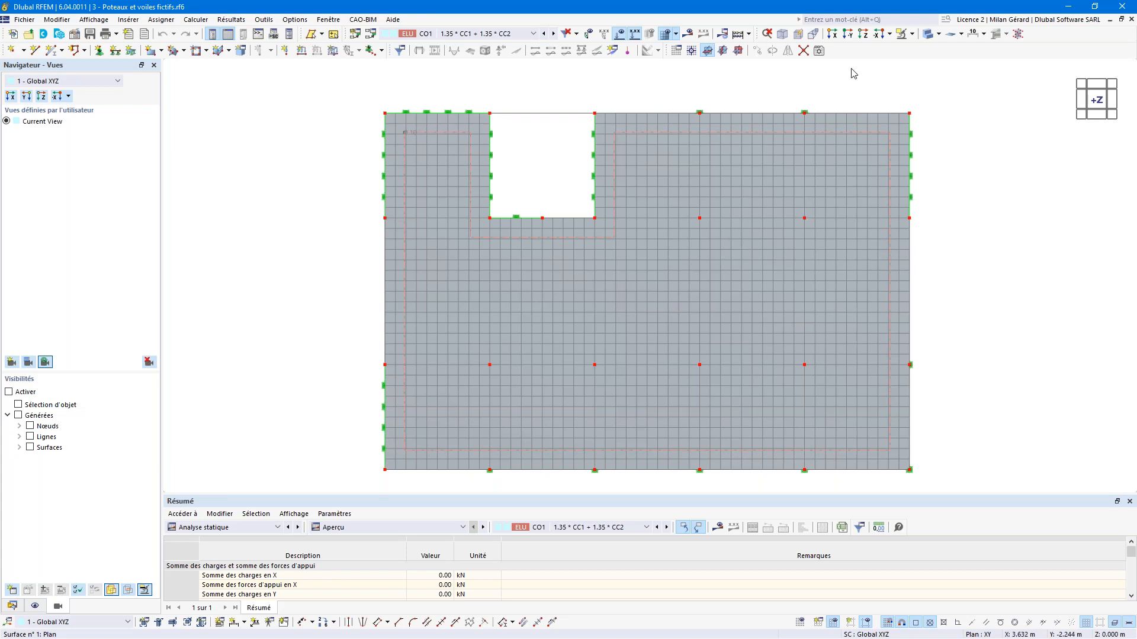
Step: Switch to wireframe display and select the four inner column nodes
{"action": "left_click", "coordinate": [938, 34]}
{"action": "left_click", "coordinate": [947, 52]}
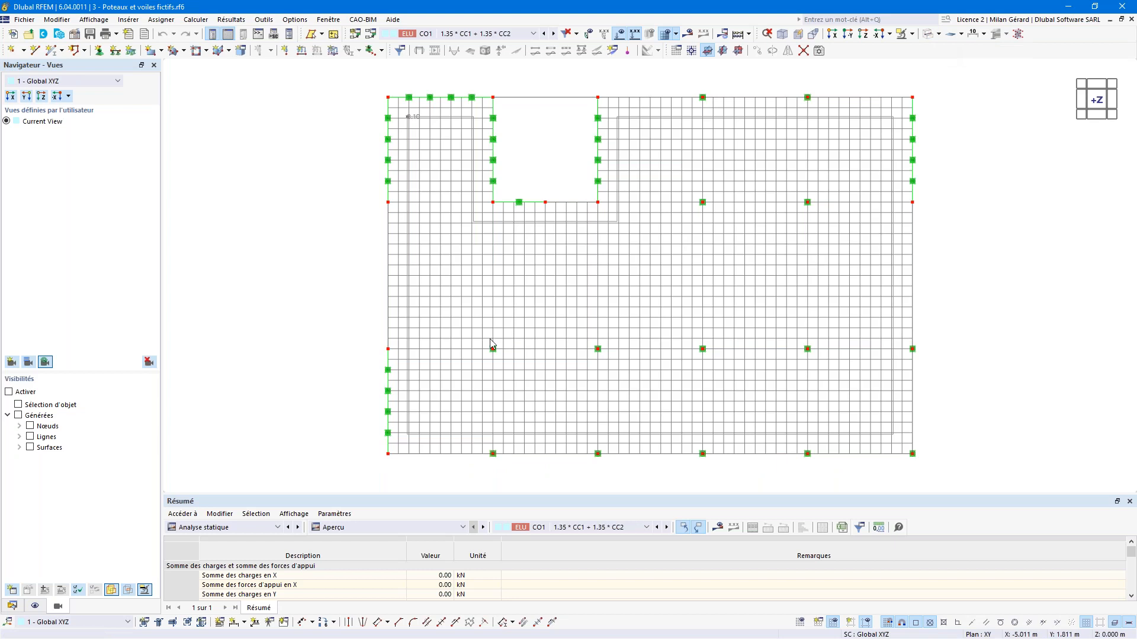
{"action": "left_click_drag", "start_coordinate": [435, 302], "coordinate": [856, 393]}
Step: Edit the support assignment of nodes 18, 19, 22 and 23 and create new nodal support 2
{"action": "right_click", "coordinate": [496, 354]}
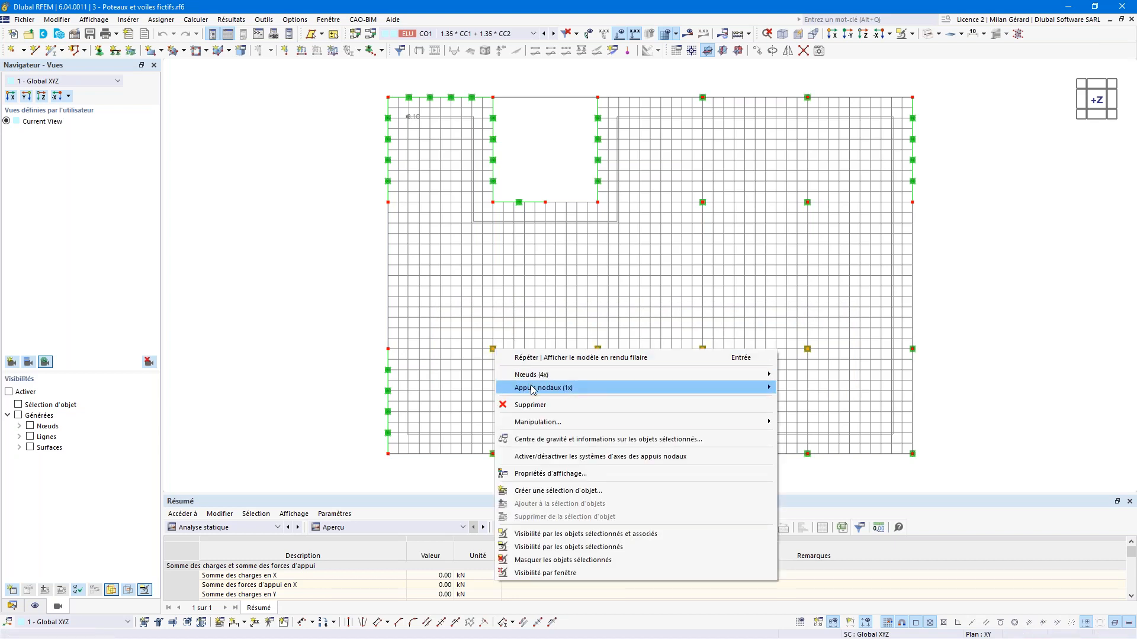
{"action": "mouse_move", "coordinate": [532, 389]}
{"action": "left_click", "coordinate": [807, 388]}
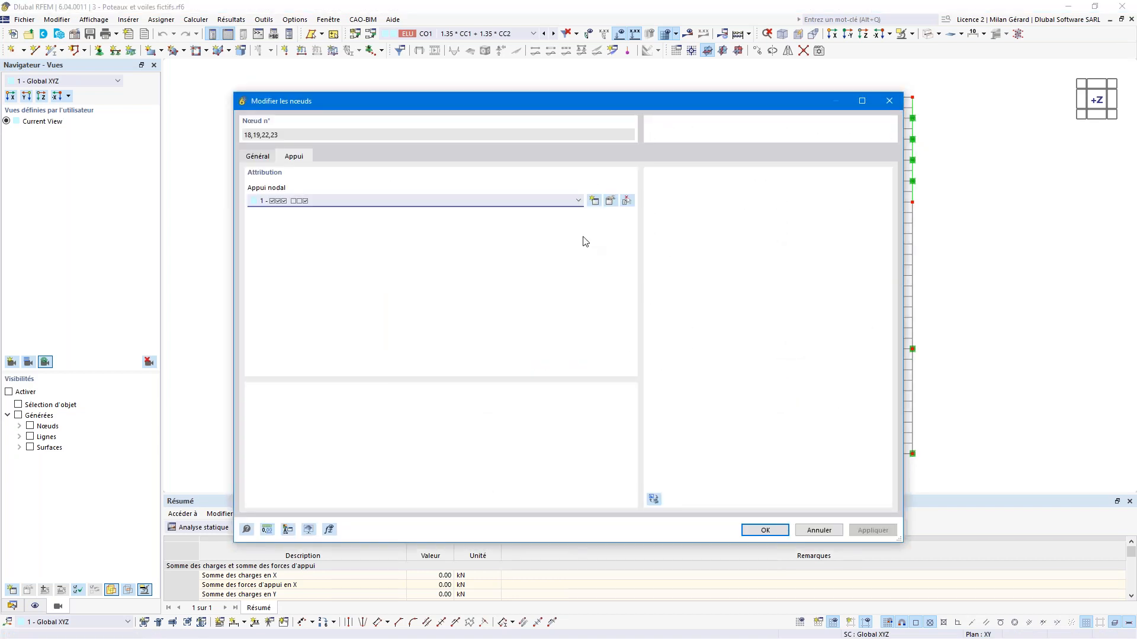
{"action": "left_click", "coordinate": [595, 202]}
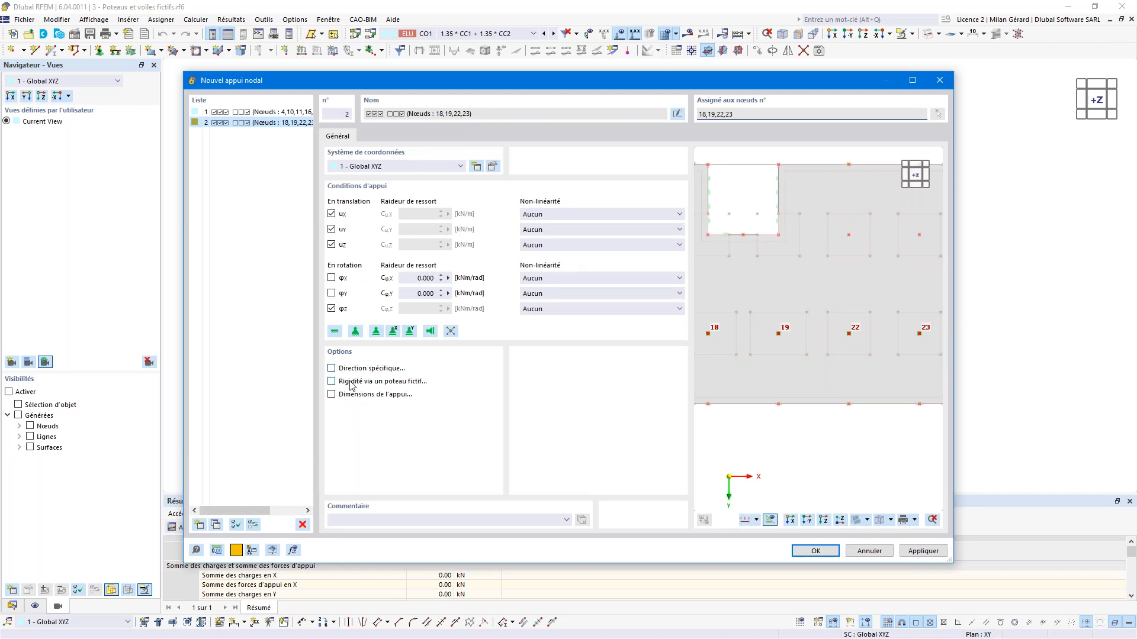
Step: Enable 'Rigidité via un poteau fictif' for support 2 and show the fictitious column parameters
{"action": "left_click", "coordinate": [376, 382]}
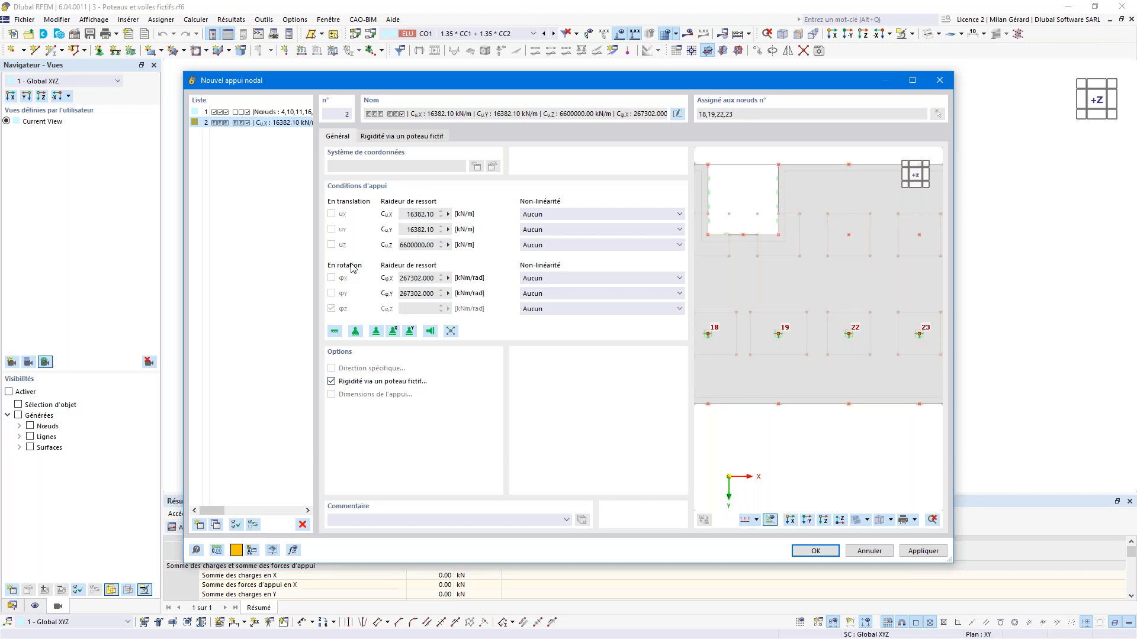
{"action": "left_click", "coordinate": [405, 138]}
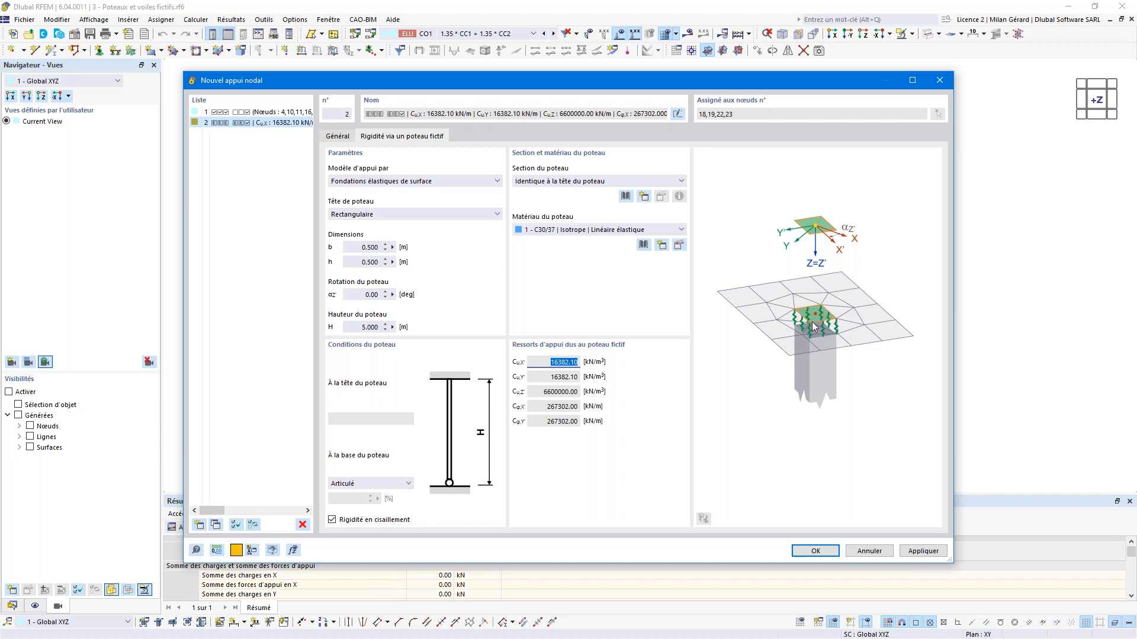
Step: Keep the fictitious column head rectangular and list the support model options
{"action": "left_click", "coordinate": [368, 217]}
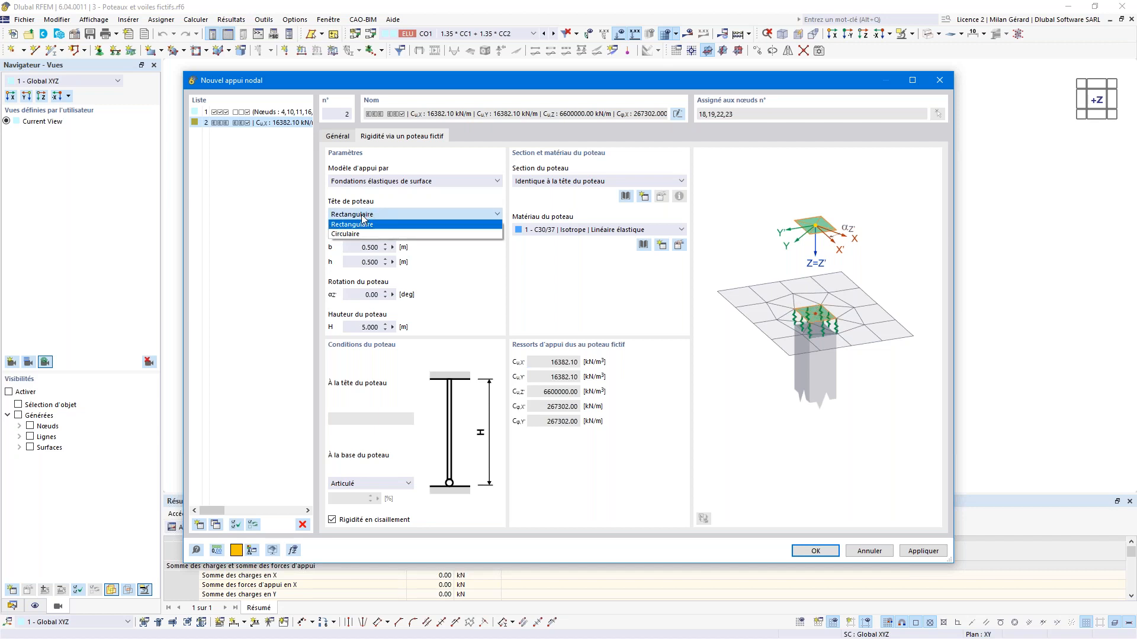
{"action": "left_click", "coordinate": [367, 225]}
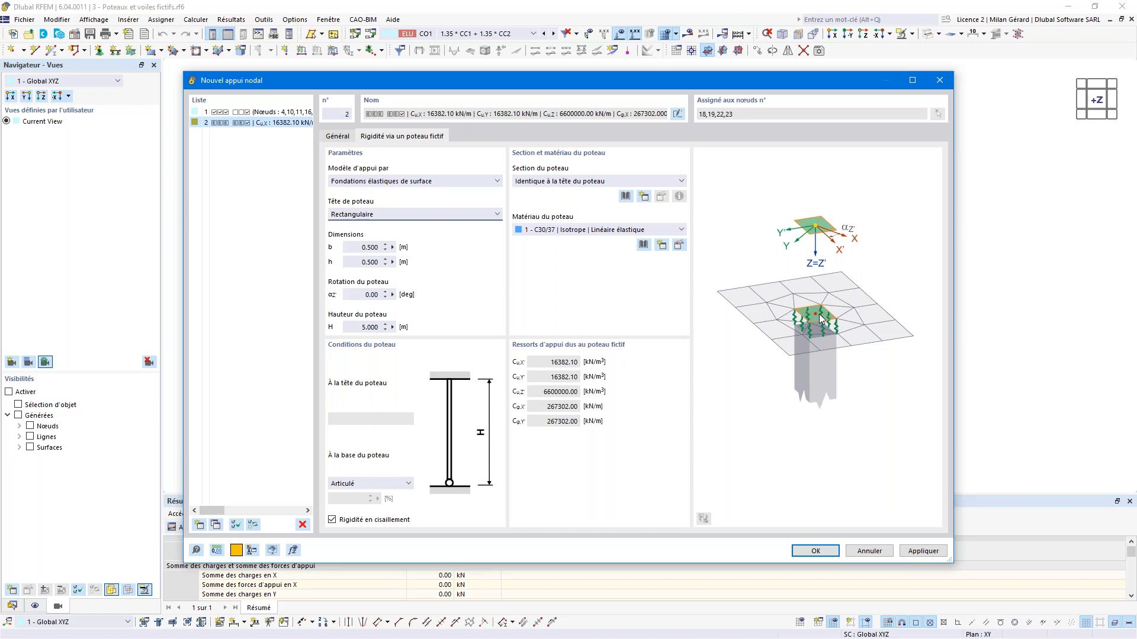
{"action": "left_click", "coordinate": [422, 181]}
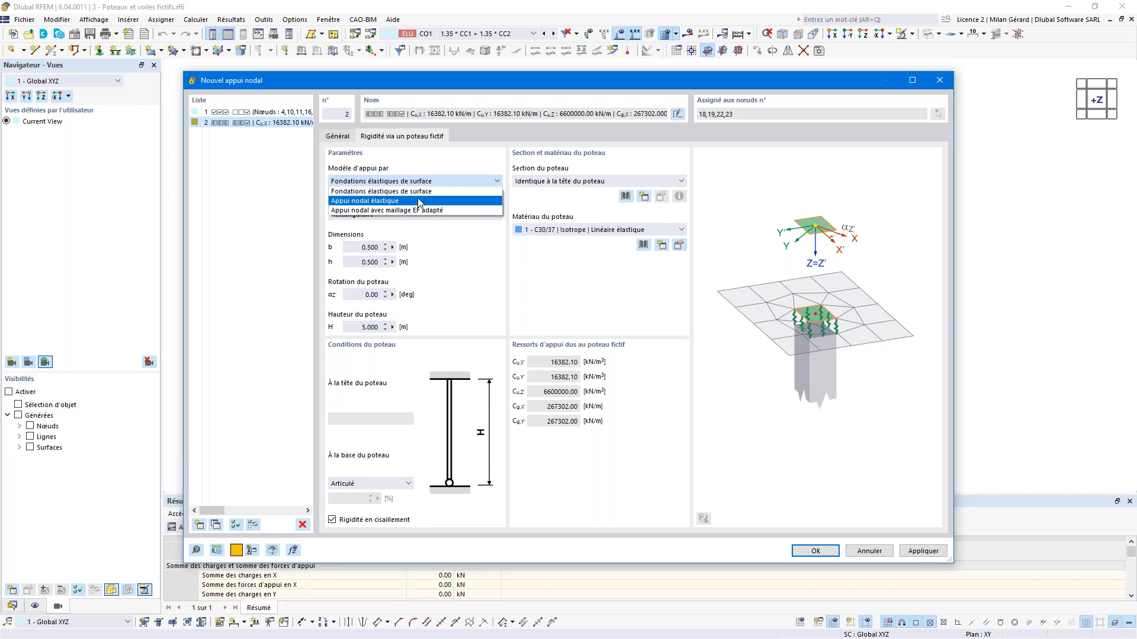
Step: Model the fictitious column as 'Appui nodal élastique', keeping the rectangular head
{"action": "left_click", "coordinate": [419, 201]}
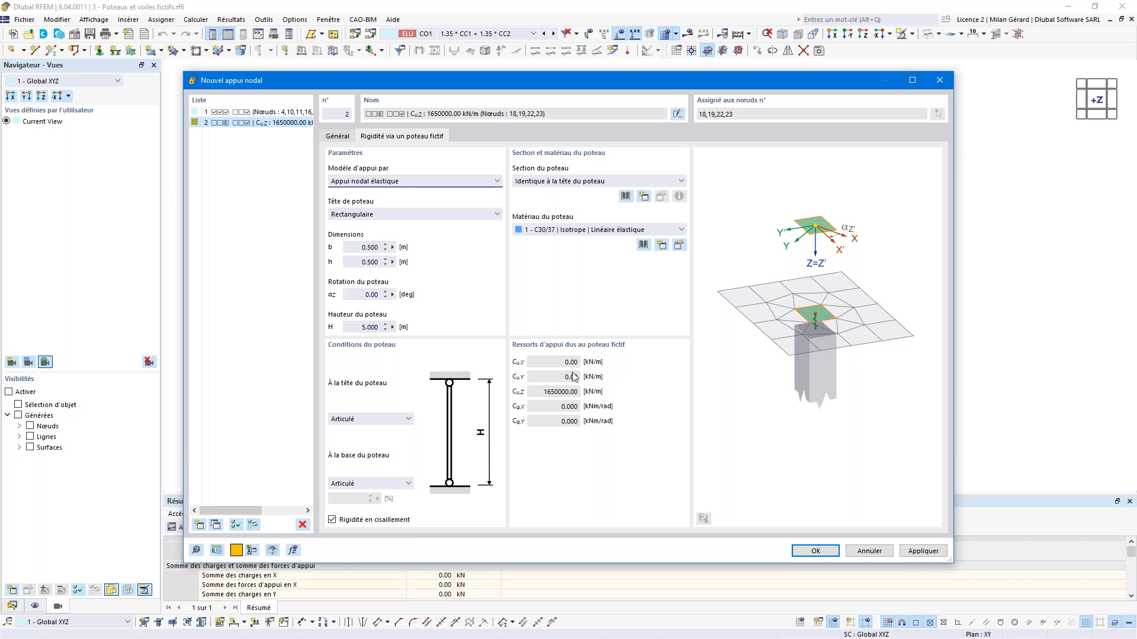
{"action": "left_click", "coordinate": [377, 220]}
{"action": "left_click", "coordinate": [373, 227]}
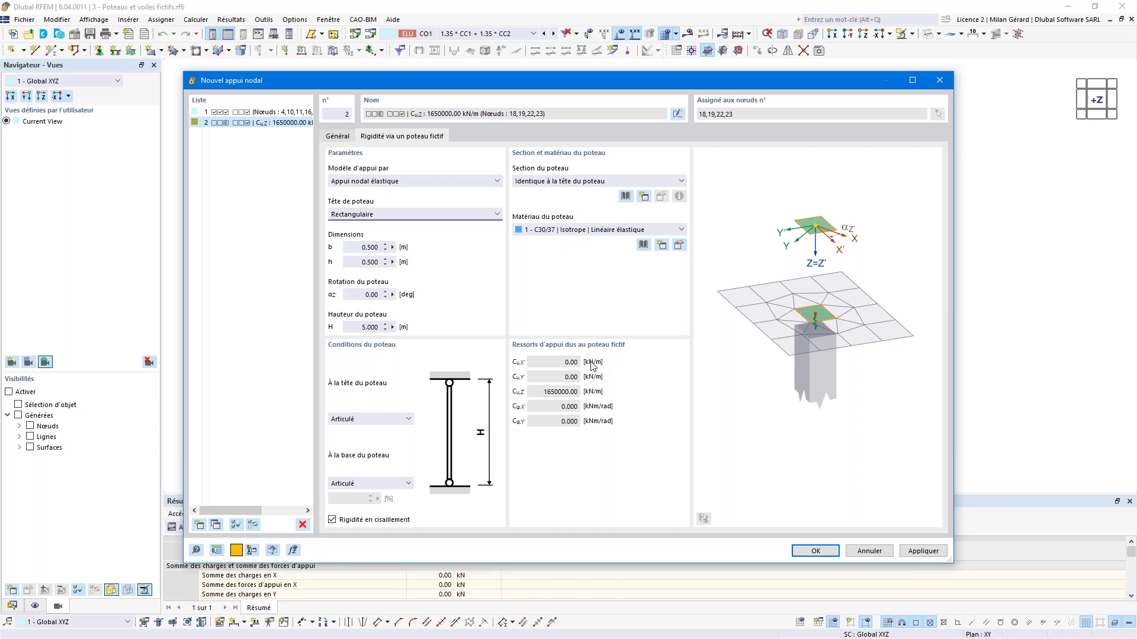
Step: Set the column base to Rigide and the column head to Semi-rigide
{"action": "left_click", "coordinate": [376, 482]}
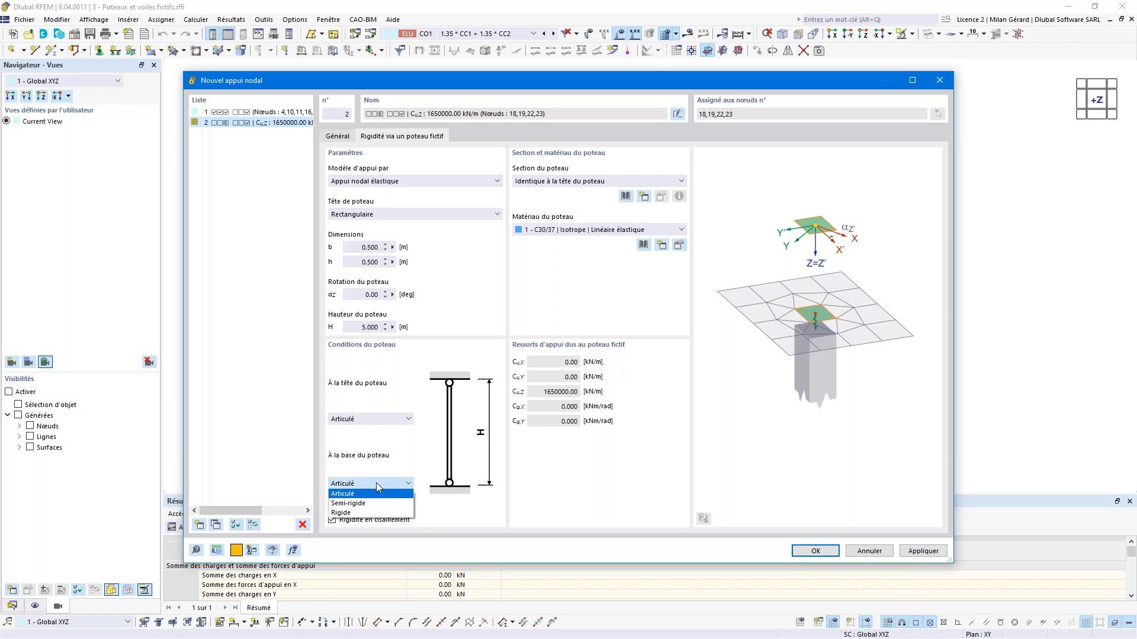
{"action": "left_click", "coordinate": [366, 513]}
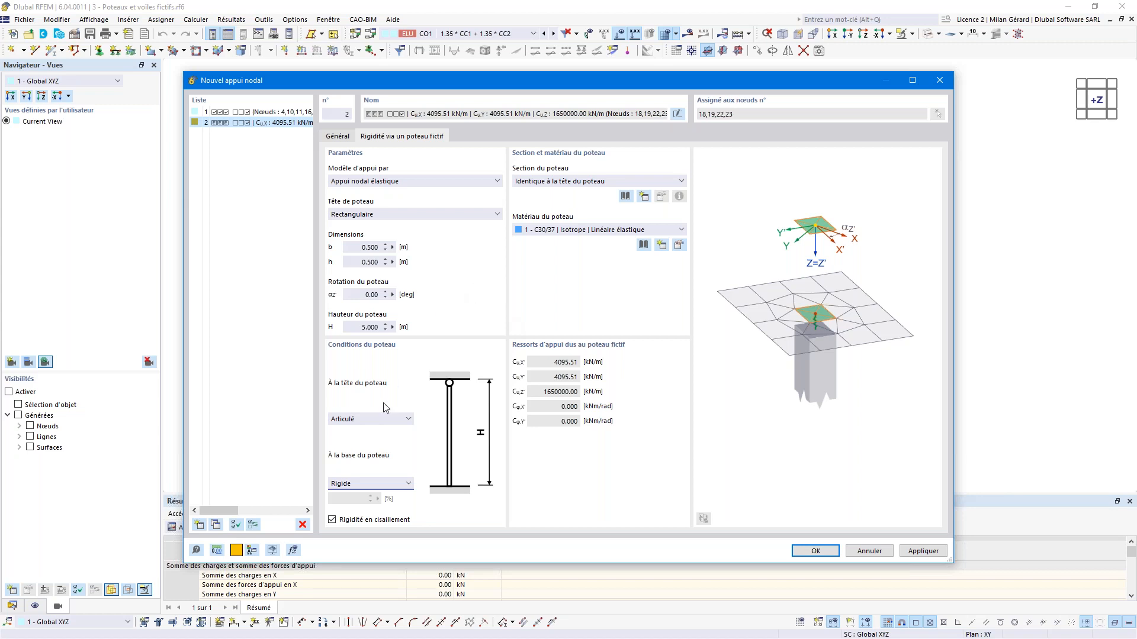
{"action": "left_click", "coordinate": [383, 420]}
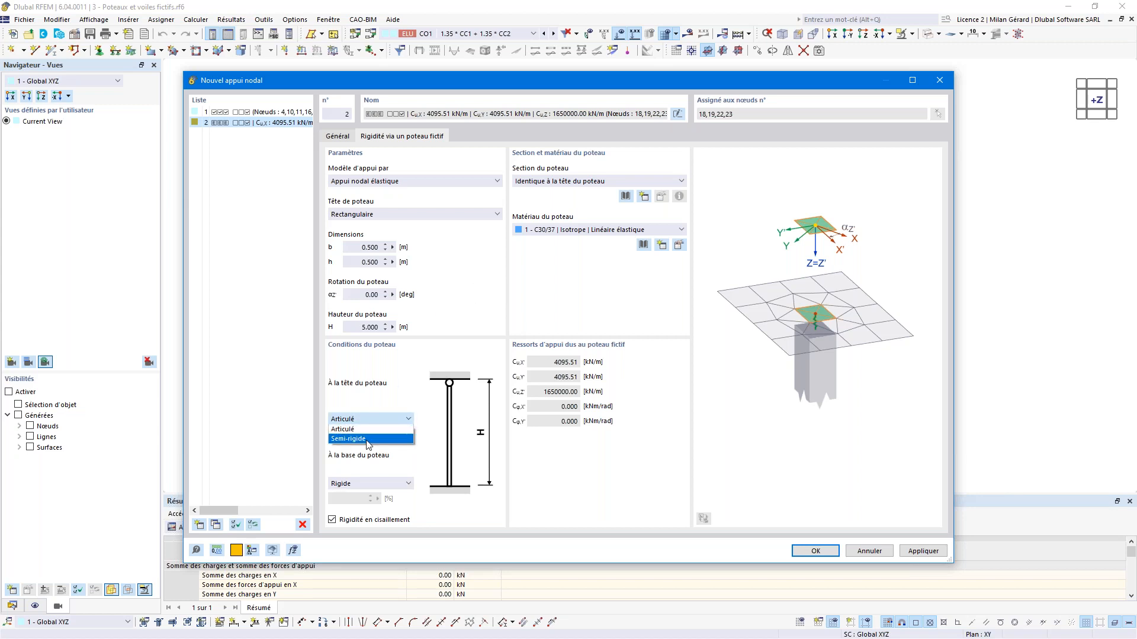
{"action": "left_click", "coordinate": [367, 439]}
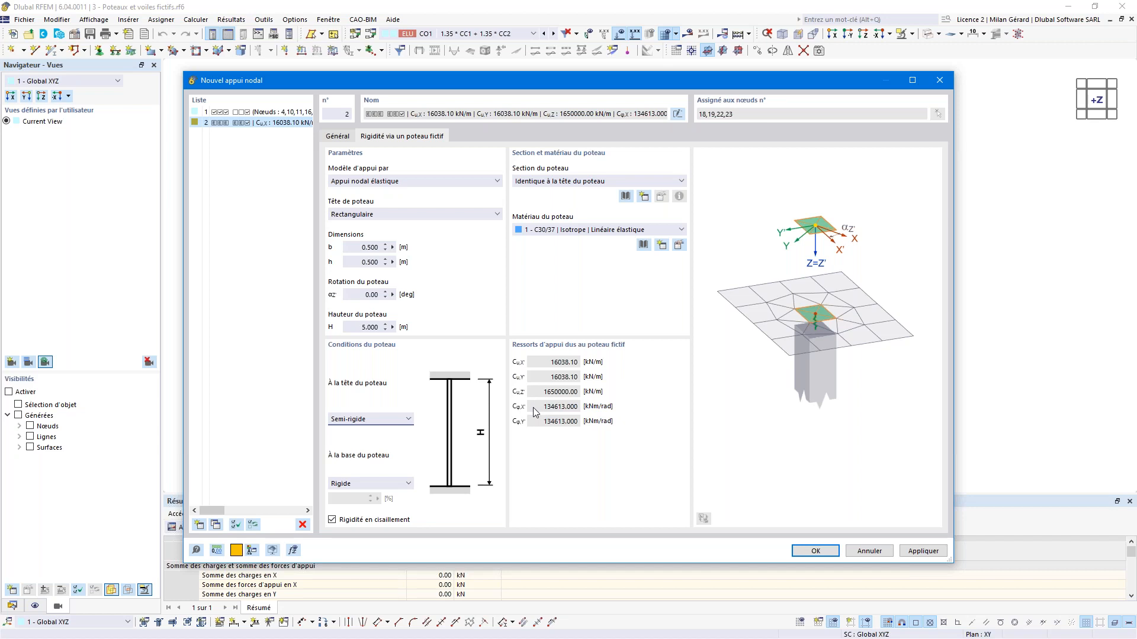
{"action": "left_click", "coordinate": [400, 182]}
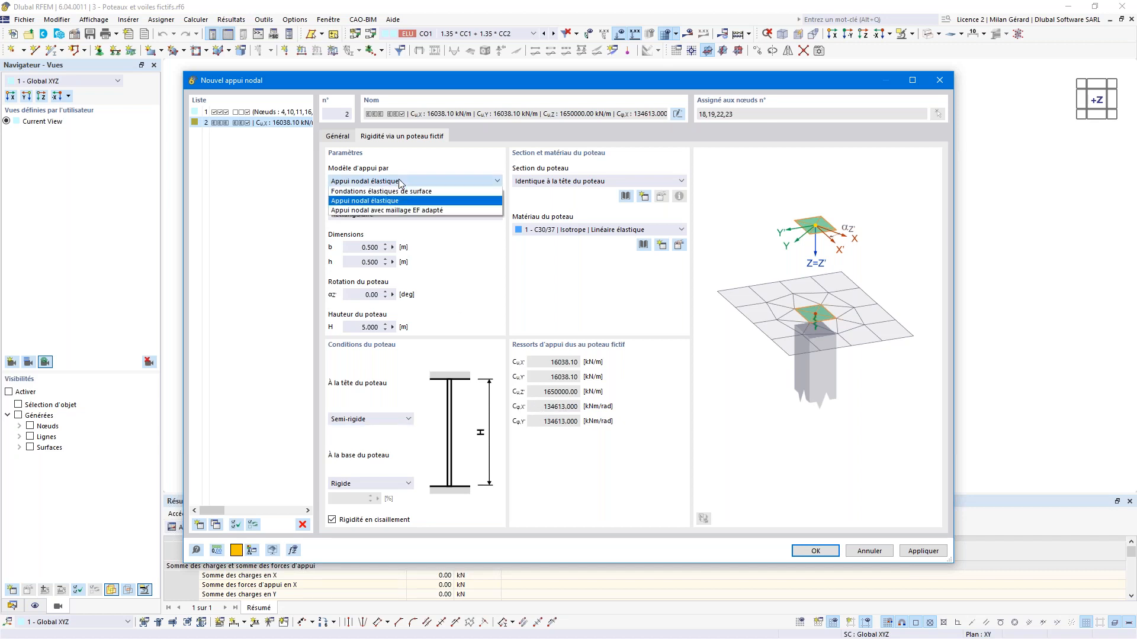
Step: Try 'Appui nodal avec maillage EF adapté', then revert to 'Fondations élastiques de surface'
{"action": "left_click", "coordinate": [402, 211]}
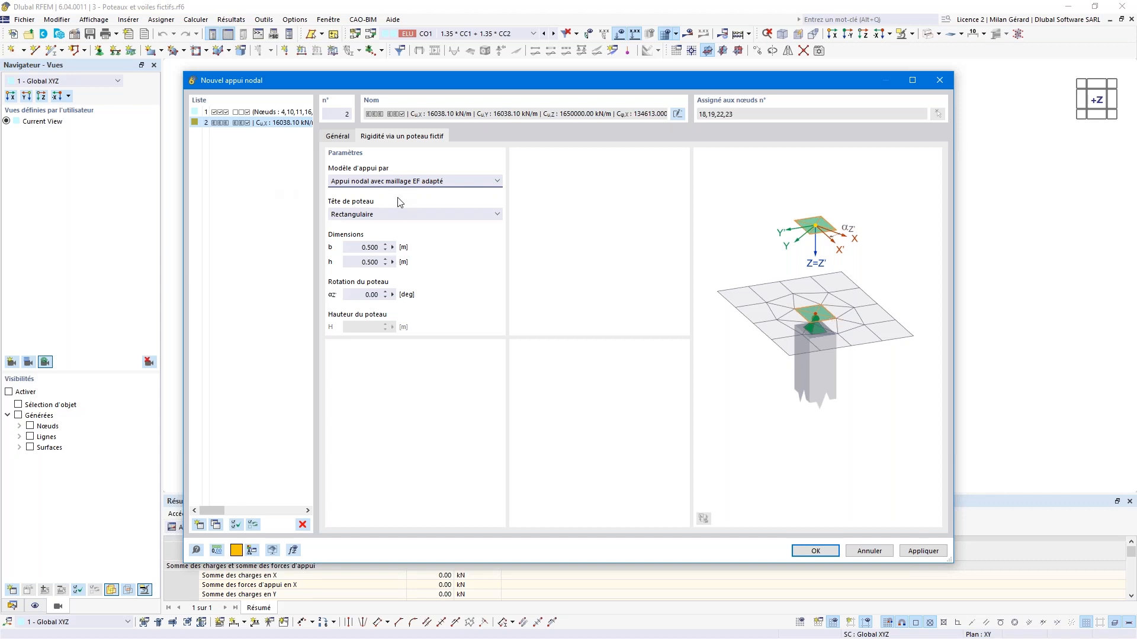
{"action": "left_click", "coordinate": [395, 182]}
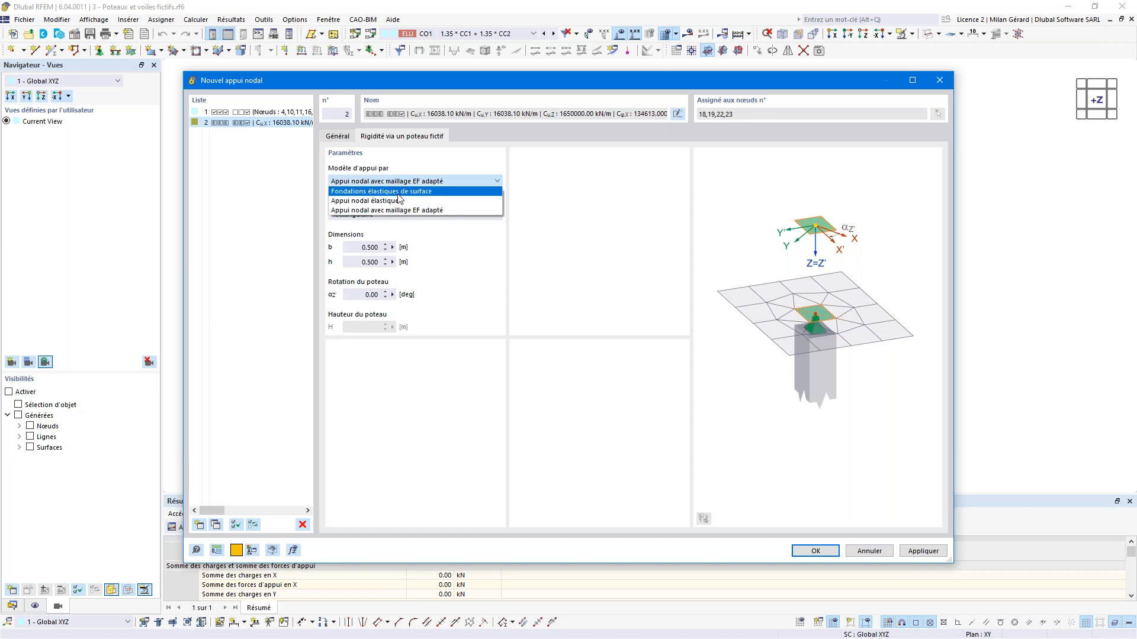
{"action": "left_click", "coordinate": [391, 191]}
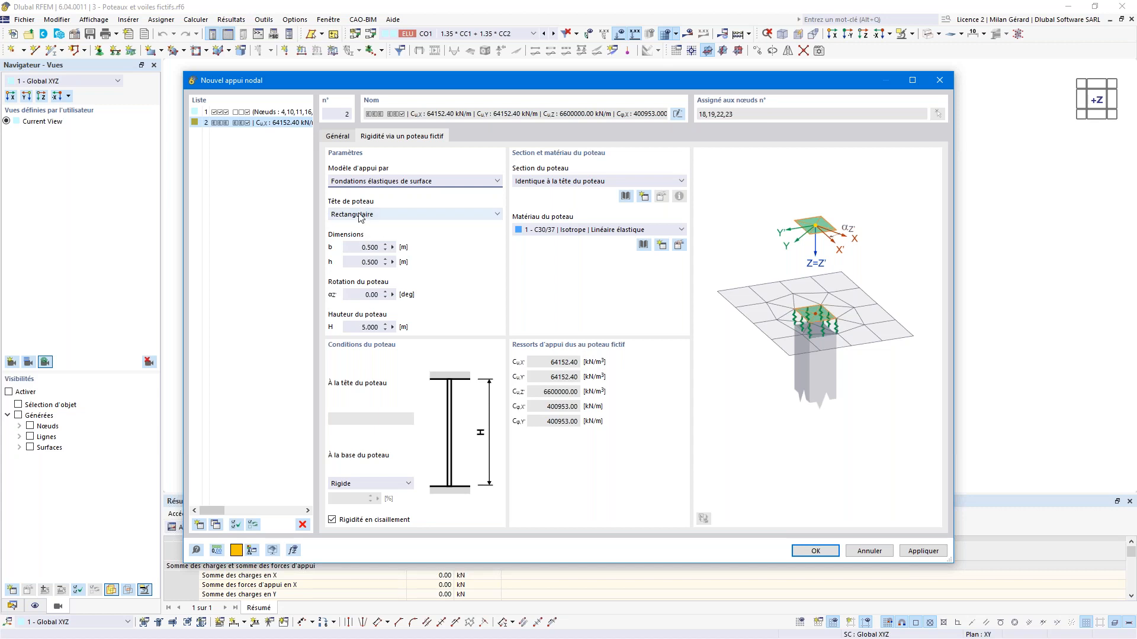
Step: Set column b = 0.4 m, h = 0.4 m, H = 3.25 m, with section 'Identique à la tête du poteau'
{"action": "left_click", "coordinate": [363, 246]}
{"action": "type", "text": "0.4"}
{"action": "key", "text": "Tab"}
{"action": "type", "text": "0."}
{"action": "key", "text": "Tab"}
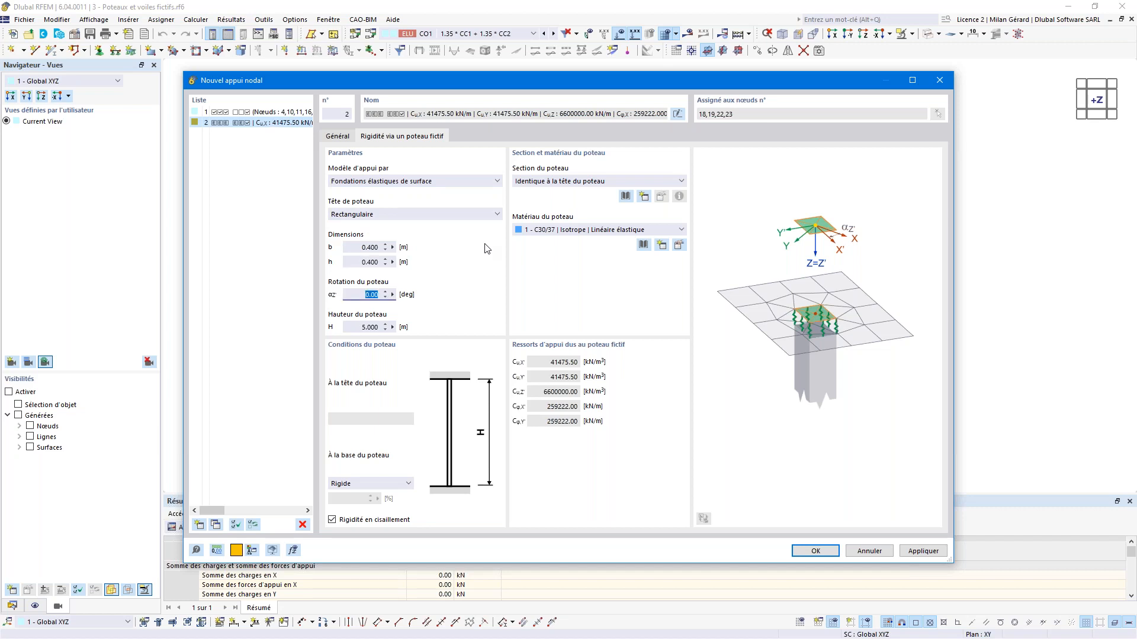
{"action": "key", "text": "Tab"}
{"action": "type", "text": "3.2"}
{"action": "left_click", "coordinate": [563, 182]}
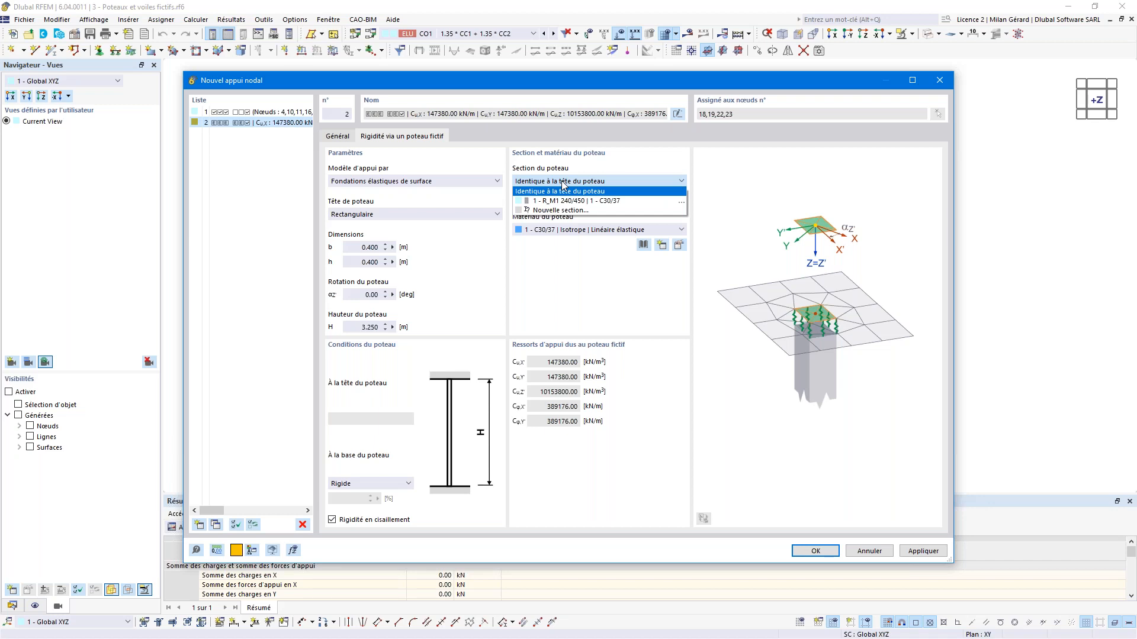
{"action": "left_click", "coordinate": [562, 189]}
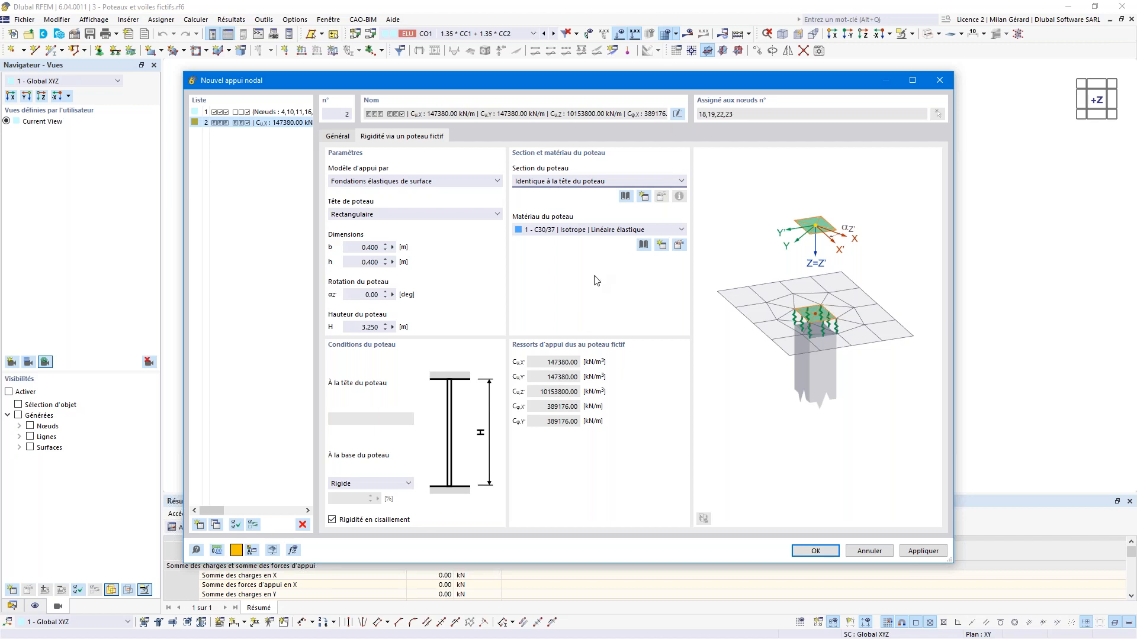
Step: Confirm nodal support 2, accept deleting mesh results, and apply it to the four nodes
{"action": "left_click", "coordinate": [816, 551]}
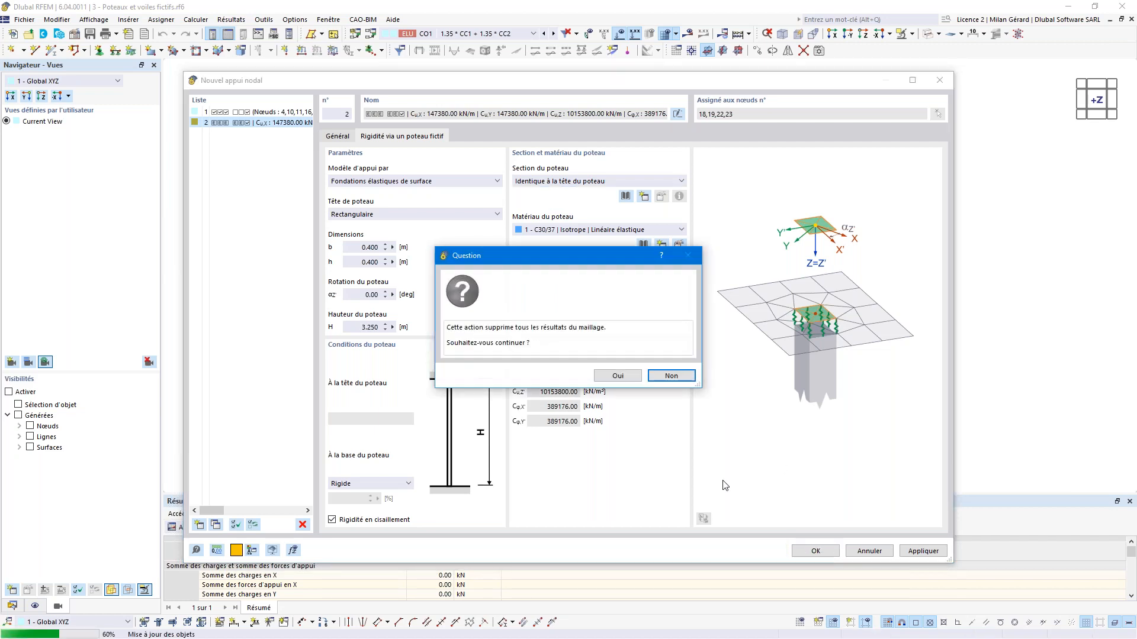
{"action": "left_click", "coordinate": [627, 379]}
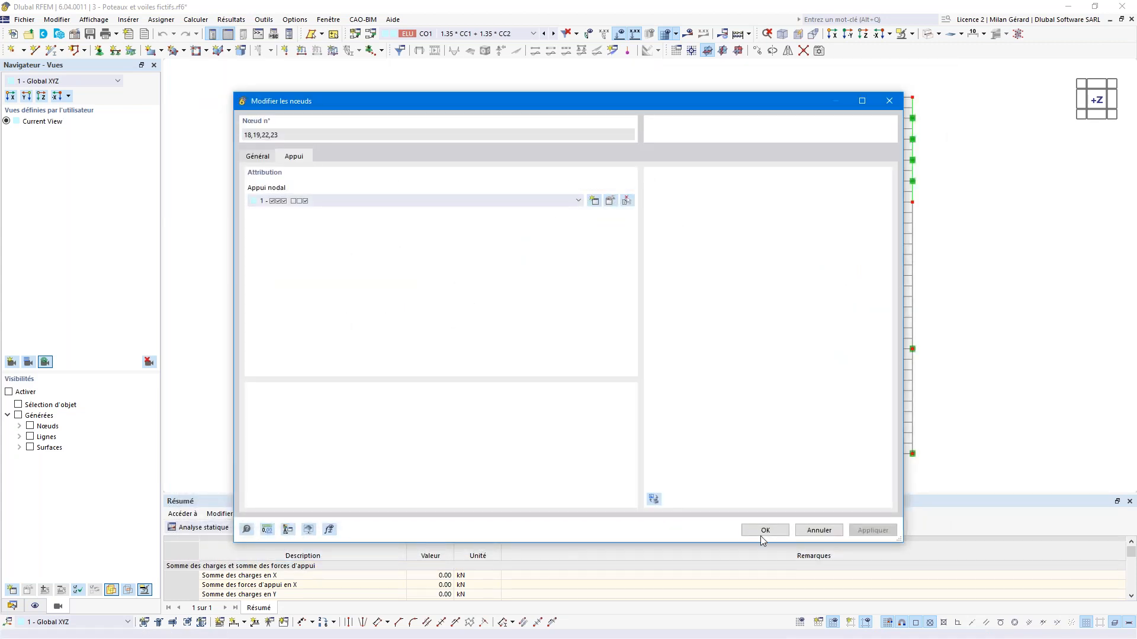
{"action": "left_click", "coordinate": [764, 530]}
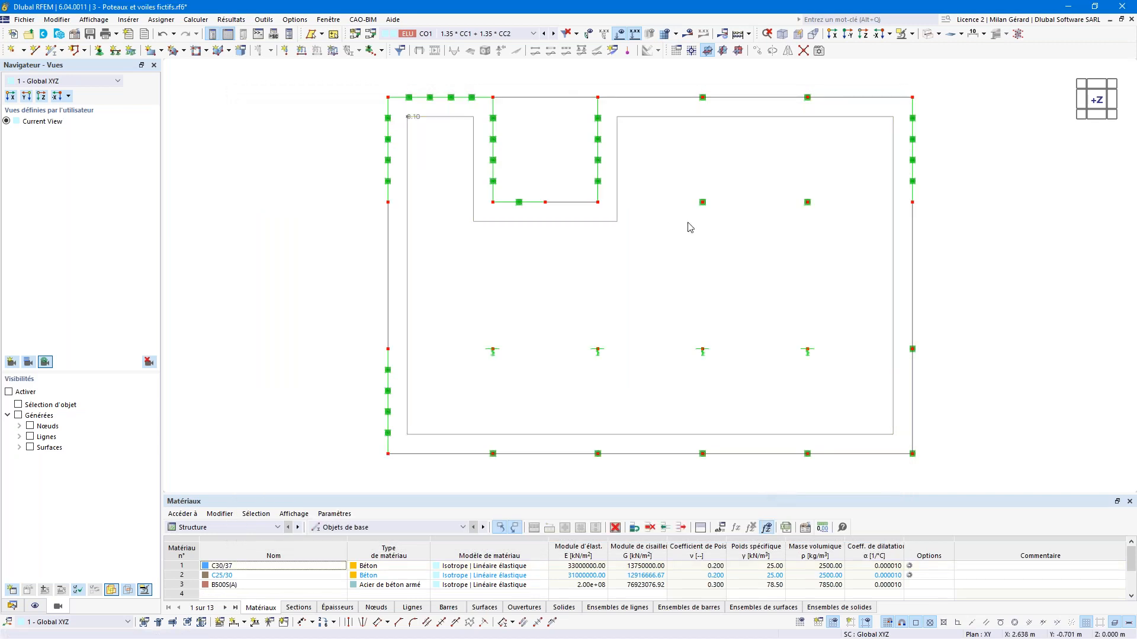
Step: Display the slab's FE mesh, agreeing to regenerate it with the new supports
{"action": "left_click", "coordinate": [676, 35]}
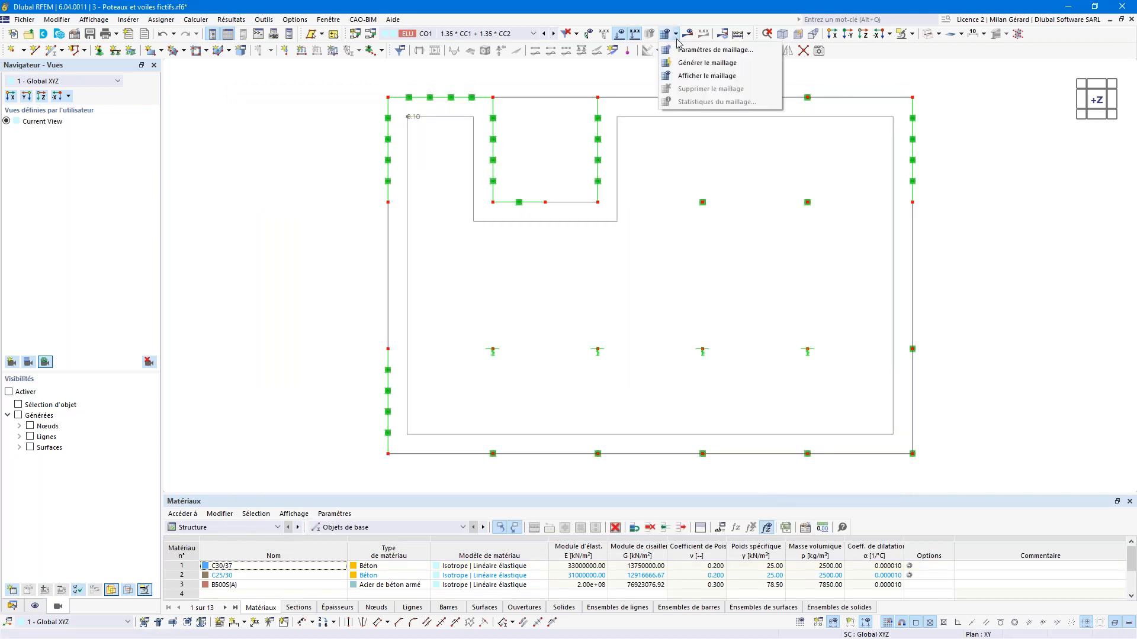
{"action": "left_click", "coordinate": [708, 77]}
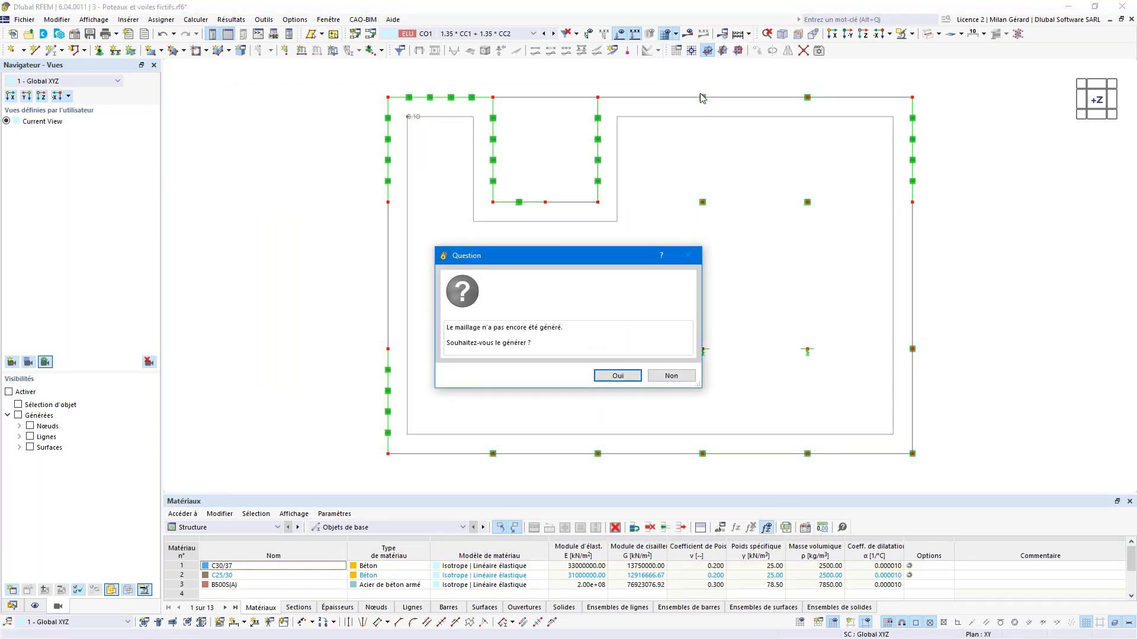
{"action": "left_click", "coordinate": [615, 377]}
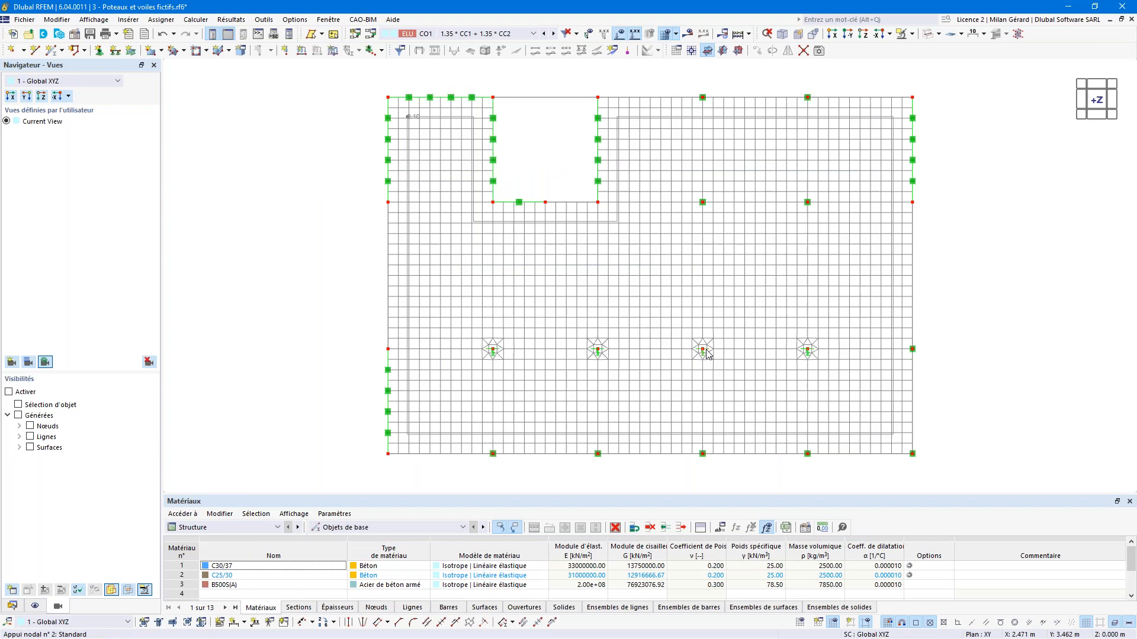
{"action": "scroll", "coordinate": [706, 350], "scroll_direction": "up", "scroll_amount": 5}
Step: Show CO1 shear vmax,b results and zoom in on the 652.36 kN/m peaks around the columns
{"action": "left_click", "coordinate": [689, 34]}
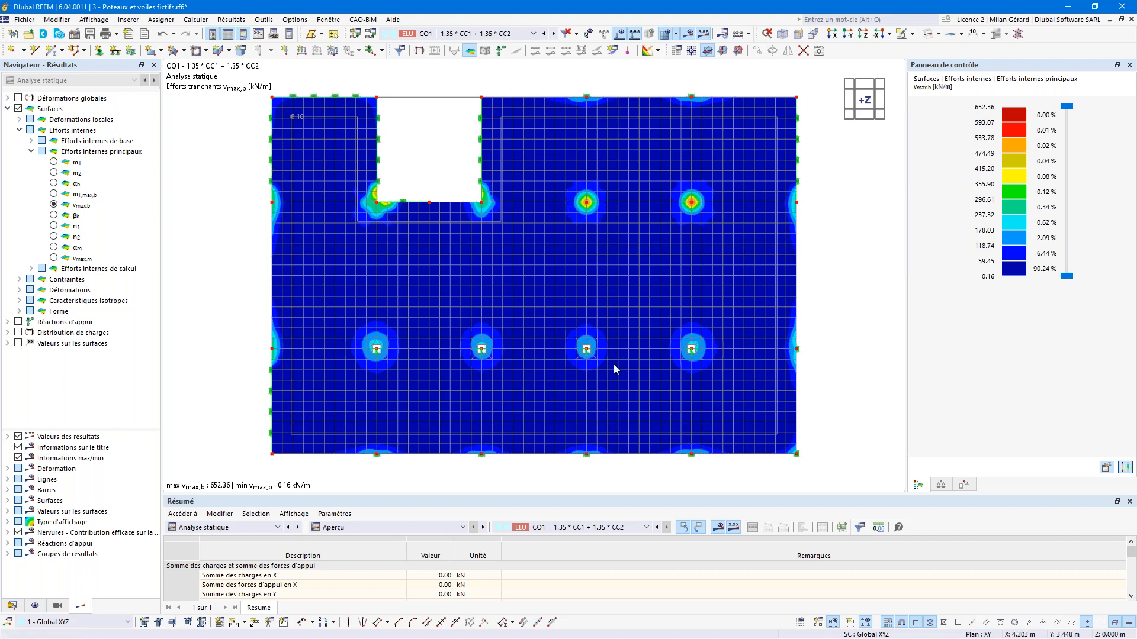
{"action": "scroll", "coordinate": [655, 362], "scroll_direction": "up", "scroll_amount": 3}
{"action": "scroll", "coordinate": [760, 355], "scroll_direction": "up", "scroll_amount": 1}
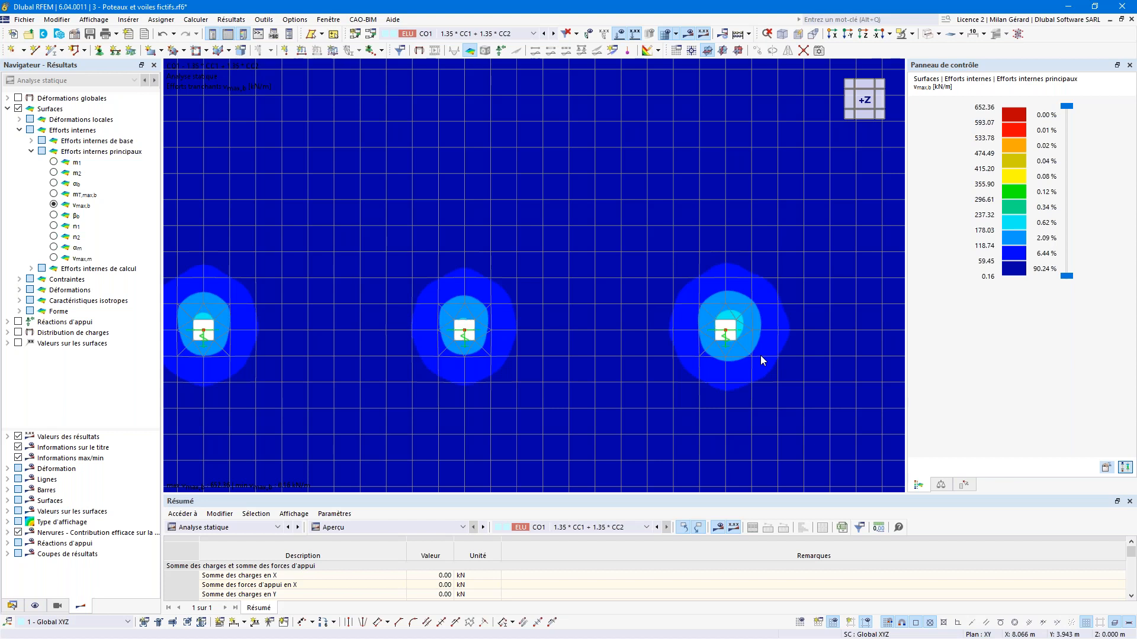
{"action": "scroll", "coordinate": [755, 331], "scroll_direction": "up", "scroll_amount": 1}
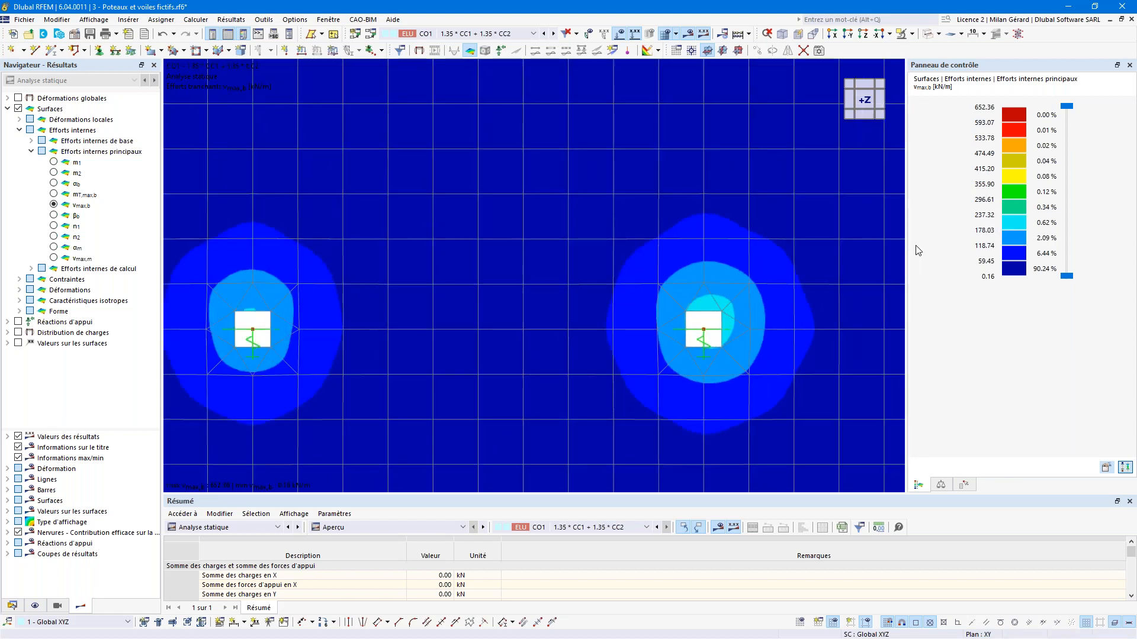
{"action": "scroll", "coordinate": [645, 295], "scroll_direction": "down", "scroll_amount": 7}
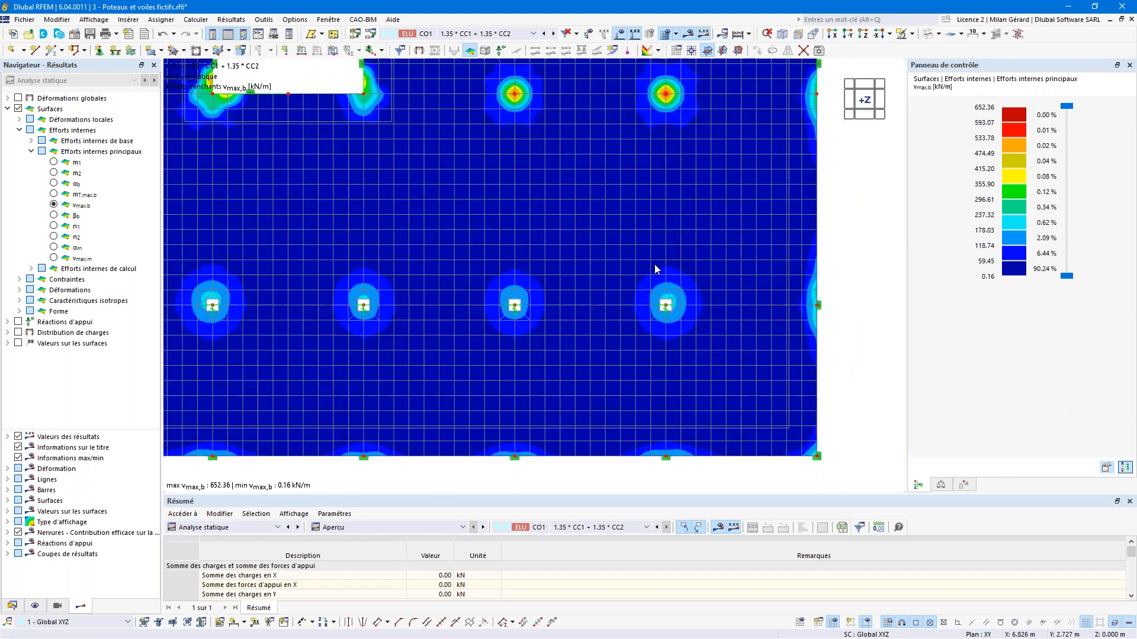
{"action": "scroll", "coordinate": [663, 123], "scroll_direction": "up", "scroll_amount": 2}
{"action": "scroll", "coordinate": [664, 126], "scroll_direction": "up", "scroll_amount": 2}
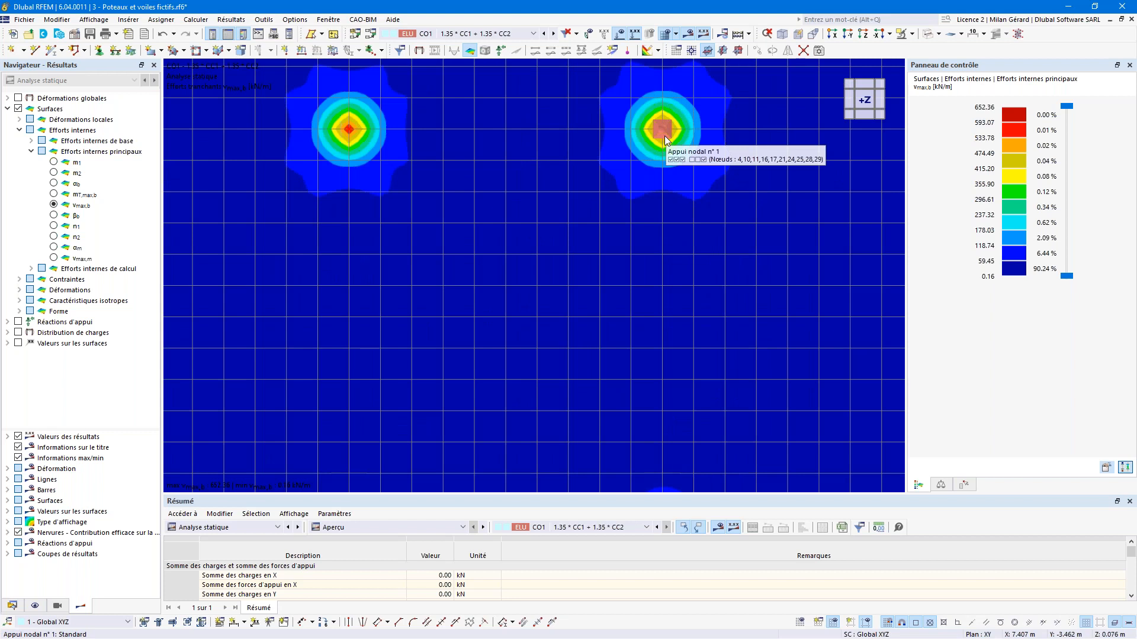
{"action": "scroll", "coordinate": [649, 172], "scroll_direction": "down", "scroll_amount": 3}
{"action": "scroll", "coordinate": [654, 190], "scroll_direction": "down", "scroll_amount": 2}
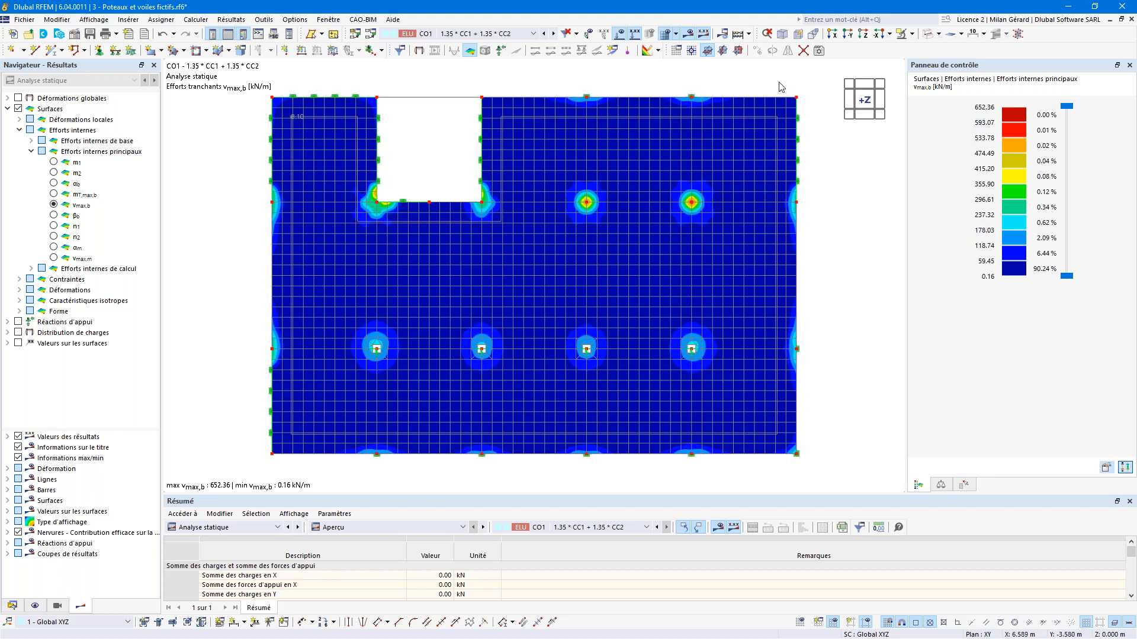
Step: Switch to isometric view and open line support 1 from the data tree for editing
{"action": "left_click", "coordinate": [782, 34]}
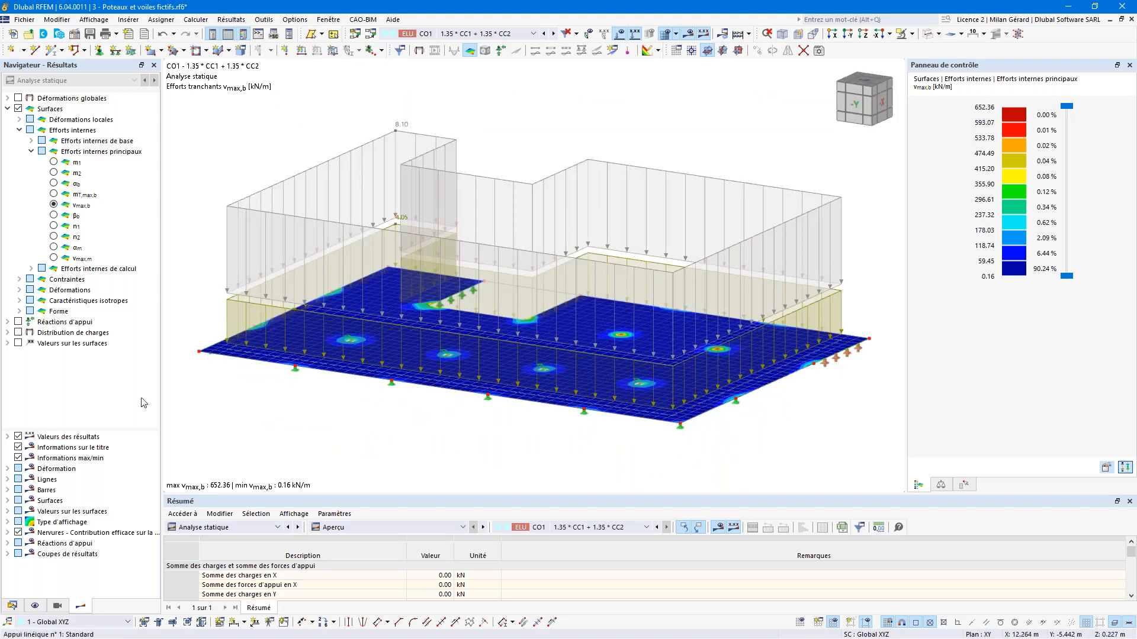
{"action": "left_click", "coordinate": [12, 605]}
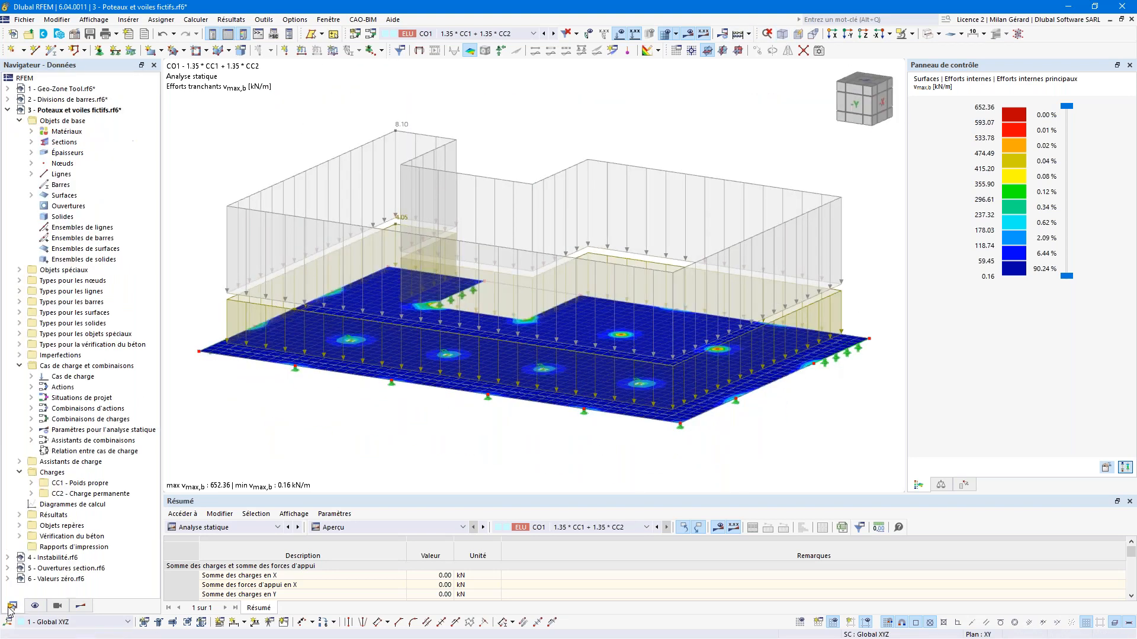
{"action": "left_click", "coordinate": [21, 292]}
{"action": "left_click", "coordinate": [31, 302]}
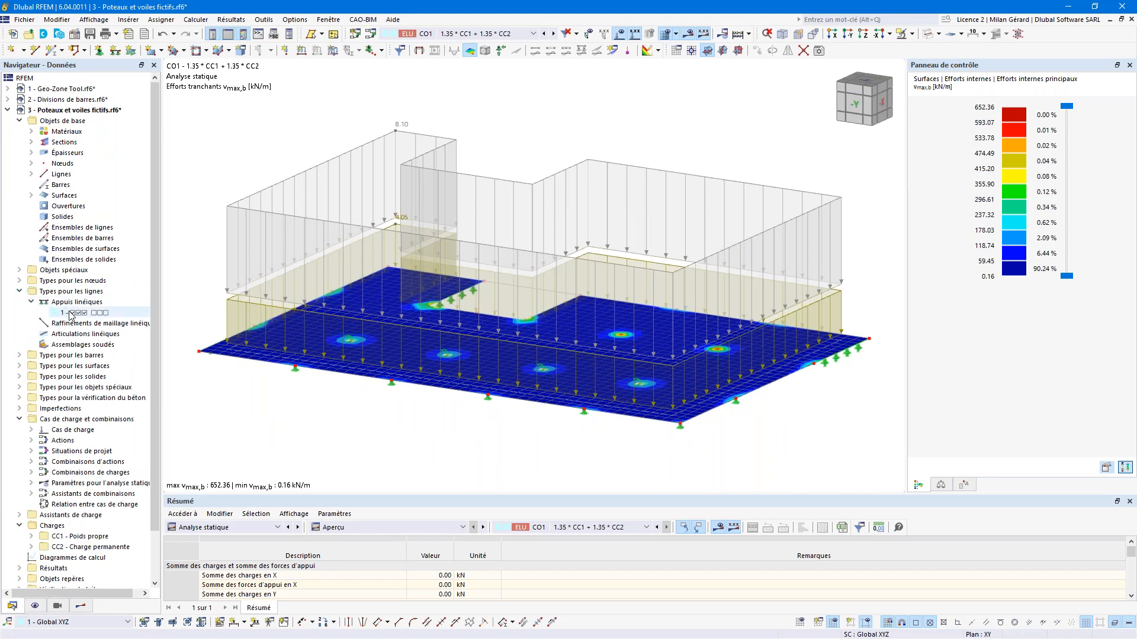
{"action": "left_click", "coordinate": [72, 314]}
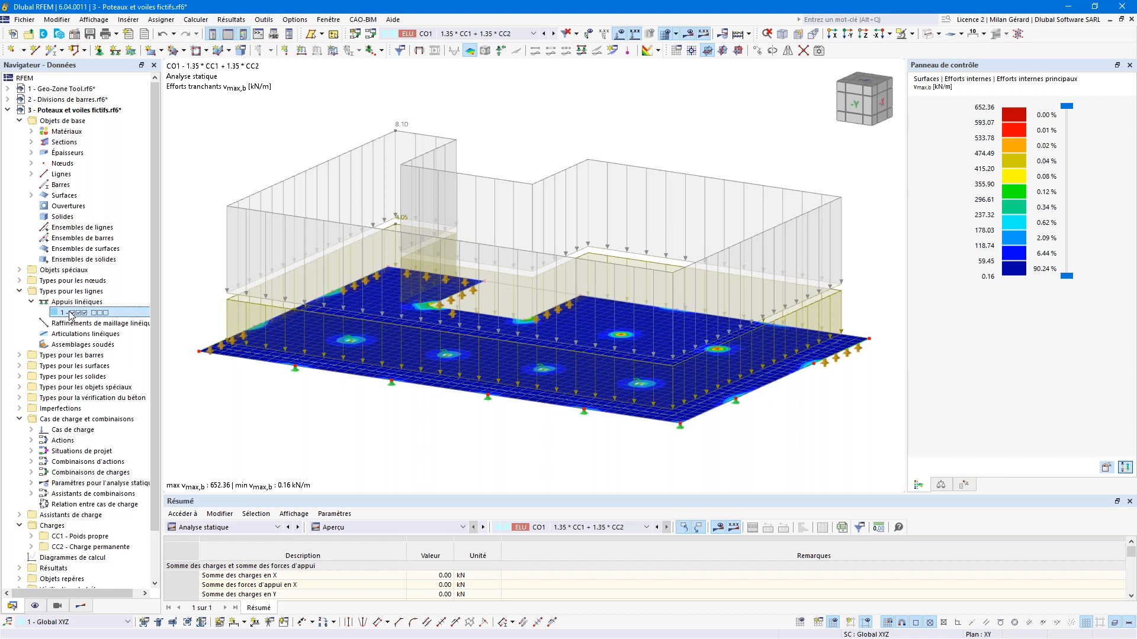
{"action": "double_click", "coordinate": [70, 314]}
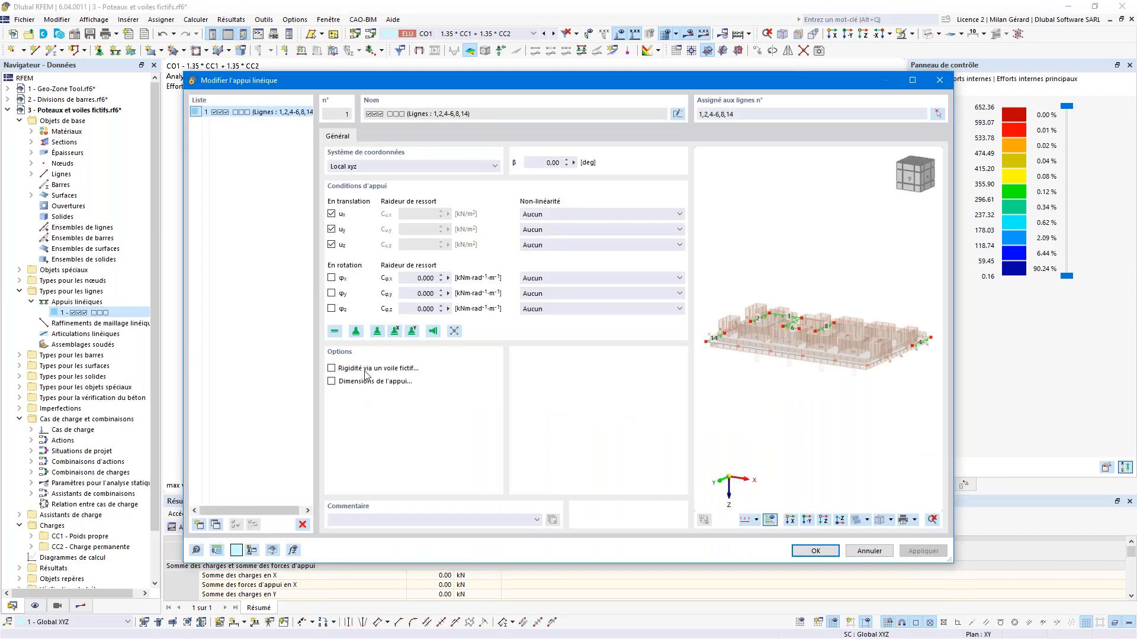
Step: Base the support stiffness on a fictitious wall with t = 0.250 m and H = 3.250 m
{"action": "left_click", "coordinate": [368, 369]}
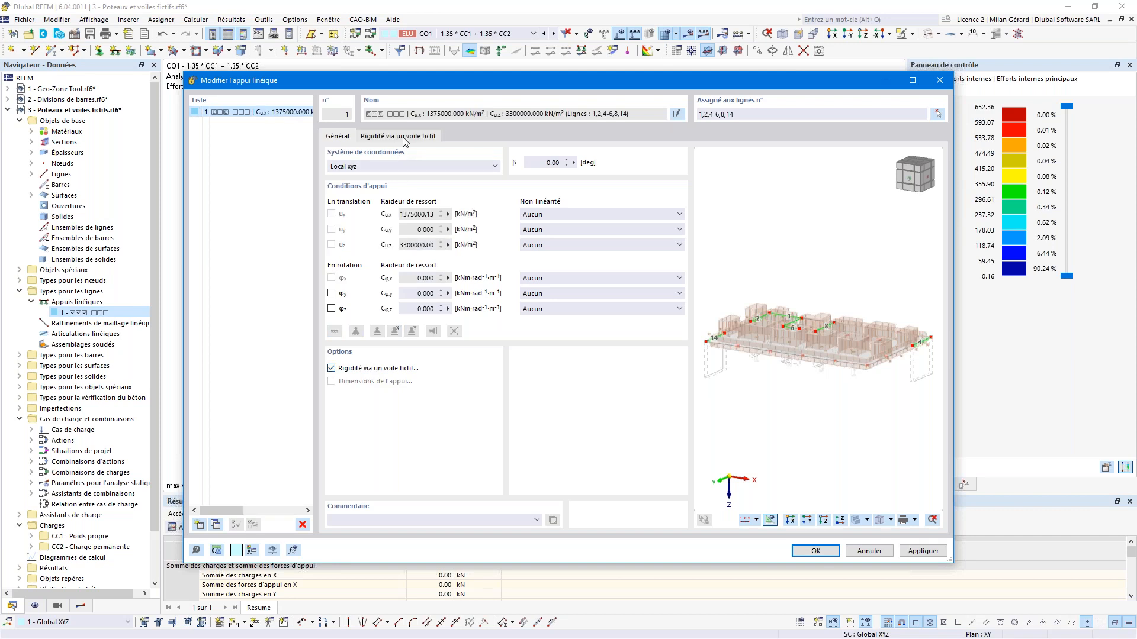
{"action": "left_click", "coordinate": [404, 141]}
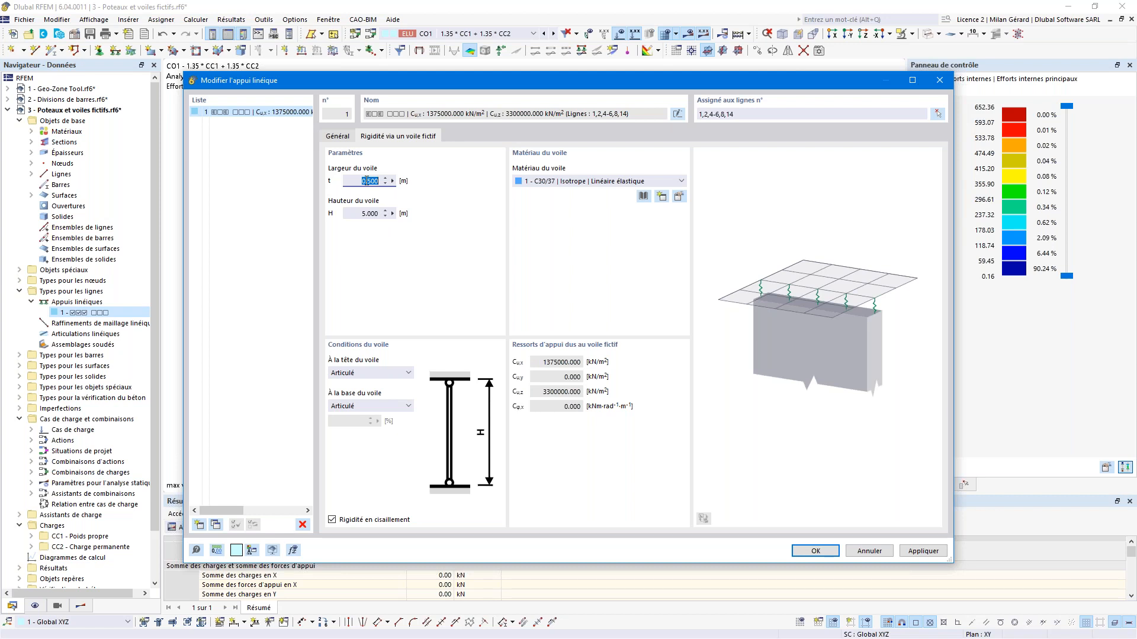
{"action": "type", "text": "0."}
{"action": "left_click_drag", "start_coordinate": [362, 213], "coordinate": [374, 212]}
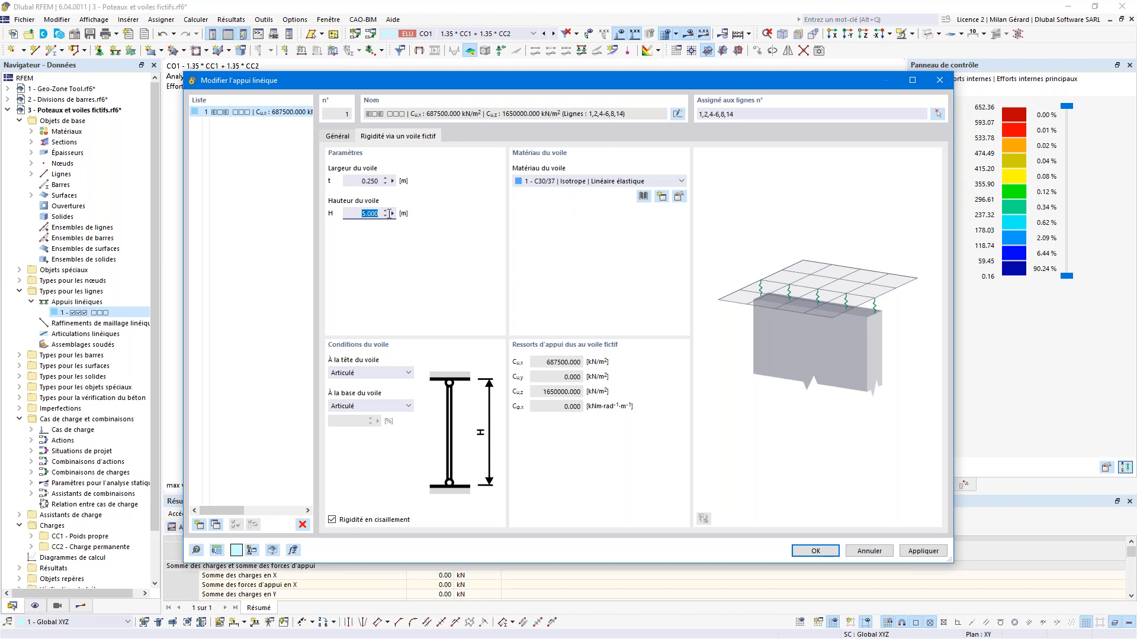
{"action": "type", "text": "3.25"}
{"action": "left_click", "coordinate": [369, 182]}
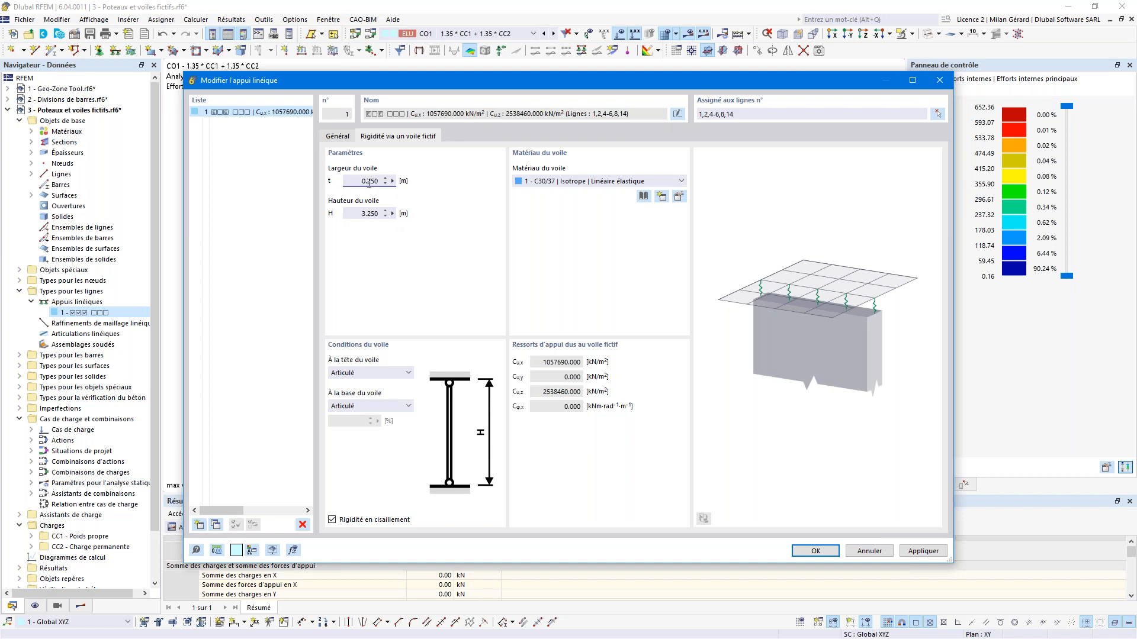
{"action": "left_click", "coordinate": [344, 138]}
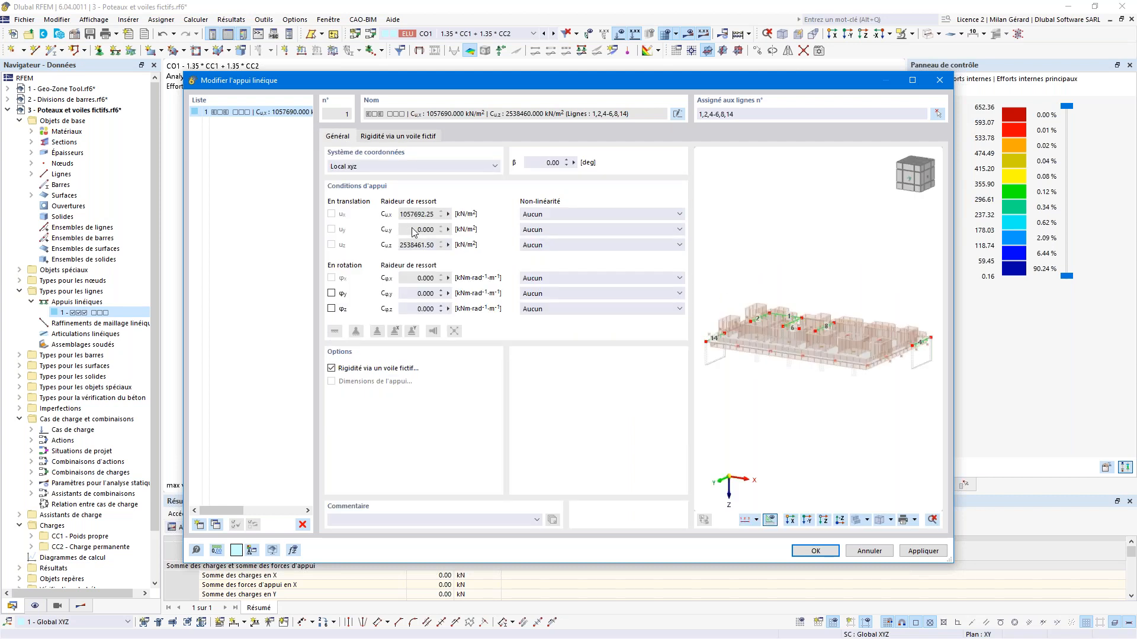
Step: Inspect the support preview, apply the change and accept deleting the existing mesh results
{"action": "scroll", "coordinate": [921, 363], "scroll_direction": "up", "scroll_amount": 5}
{"action": "middle_click_drag", "start_coordinate": [861, 361], "coordinate": [888, 340], "text": "ctrl"}
{"action": "scroll", "coordinate": [818, 338], "scroll_direction": "down", "scroll_amount": 3}
{"action": "middle_click_drag", "start_coordinate": [769, 370], "coordinate": [813, 355], "text": "ctrl"}
{"action": "scroll", "coordinate": [804, 350], "scroll_direction": "up", "scroll_amount": 6}
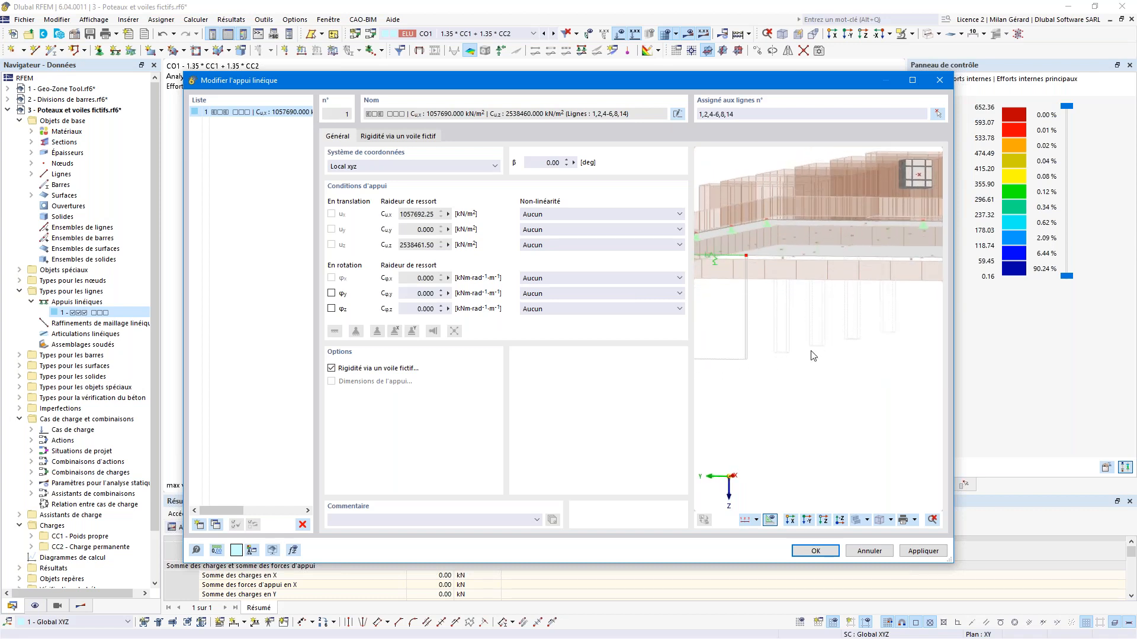
{"action": "left_click", "coordinate": [829, 556]}
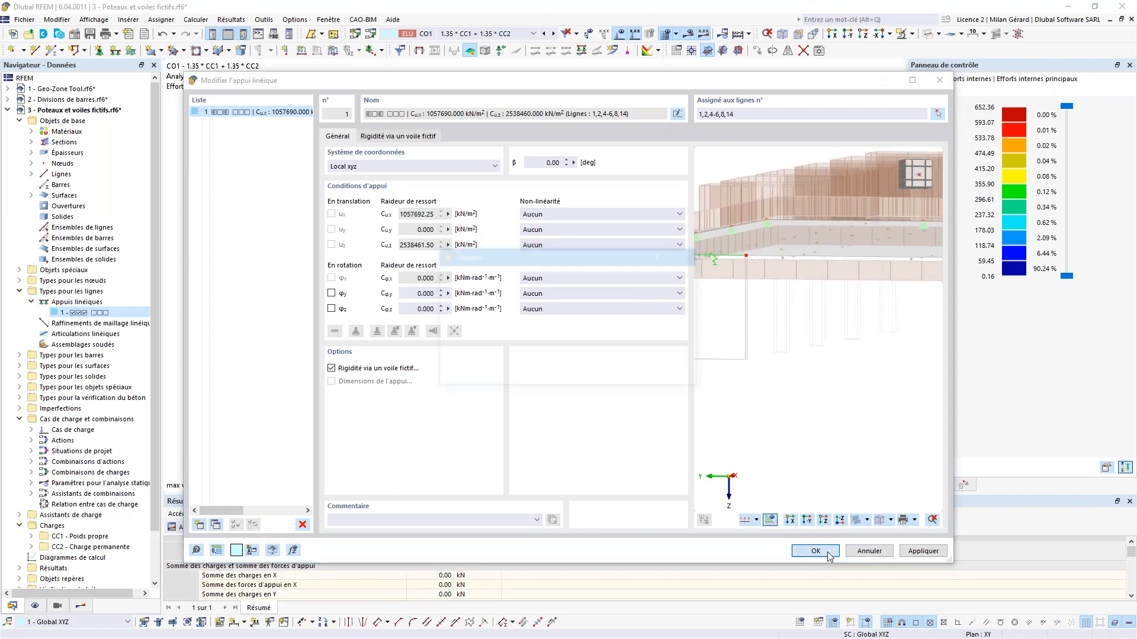
{"action": "left_click", "coordinate": [634, 377]}
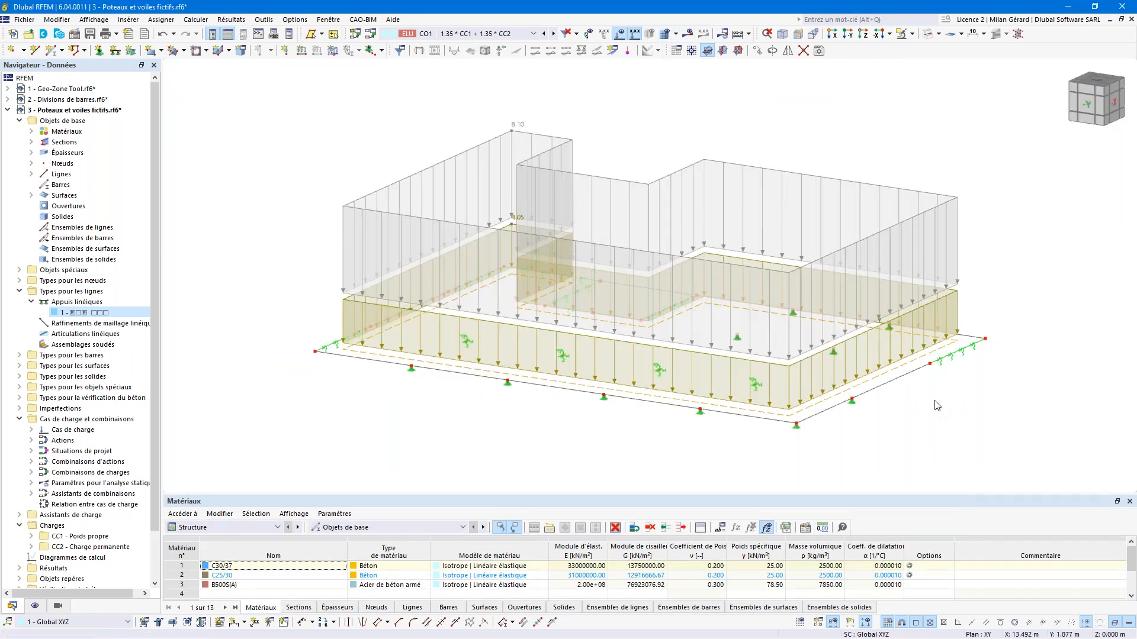
Step: Zoom around the walls model, then bring up the open model 4 - Instabilité.rf6 from Fenêtre
{"action": "scroll", "coordinate": [956, 359], "scroll_direction": "up", "scroll_amount": 2}
{"action": "scroll", "coordinate": [957, 363], "scroll_direction": "up", "scroll_amount": 2}
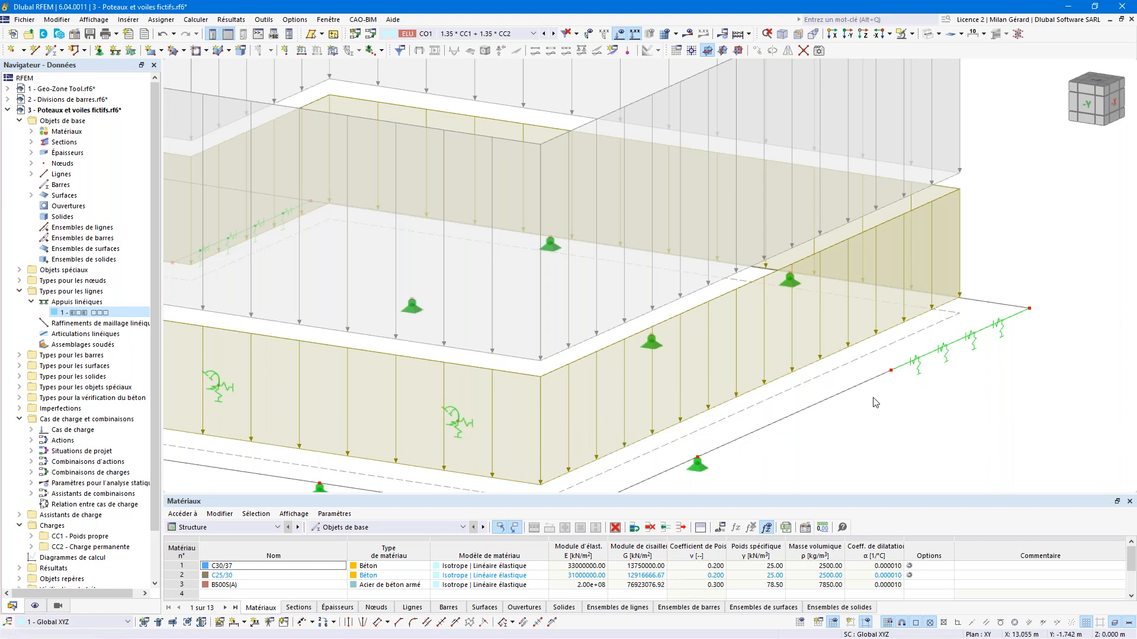
{"action": "scroll", "coordinate": [874, 403], "scroll_direction": "down", "scroll_amount": 1}
{"action": "scroll", "coordinate": [875, 403], "scroll_direction": "down", "scroll_amount": 3}
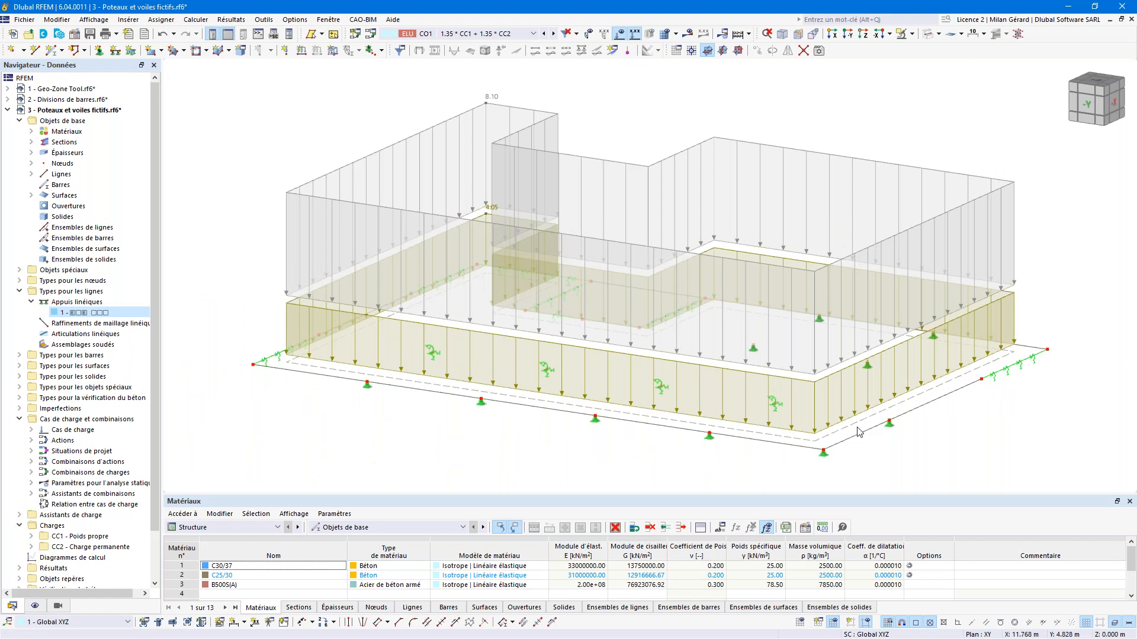
{"action": "left_click", "coordinate": [328, 19]}
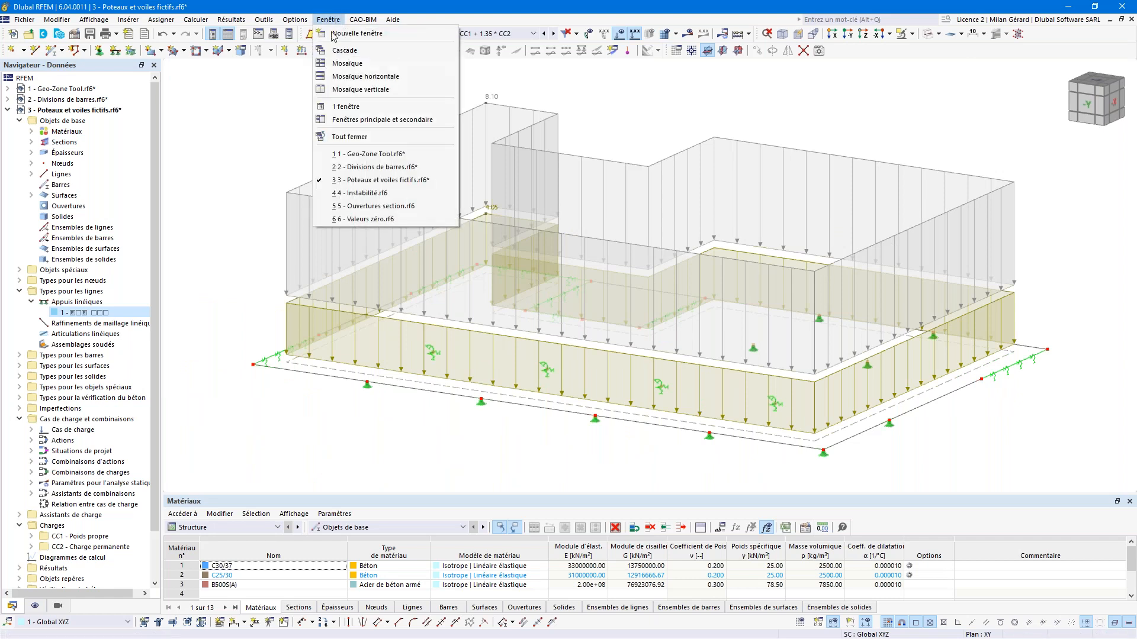
{"action": "left_click", "coordinate": [350, 193]}
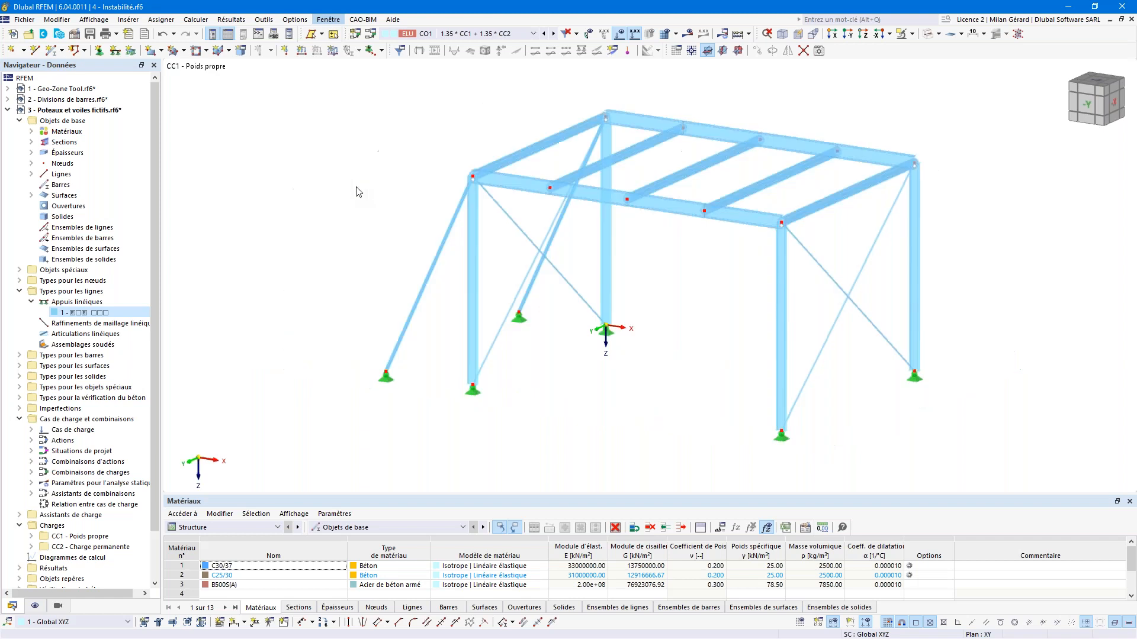
Step: Display combination CO1 with its loads, fit the whole frame, and run Tout calculer
{"action": "scroll", "coordinate": [375, 178], "scroll_direction": "up", "scroll_amount": 3}
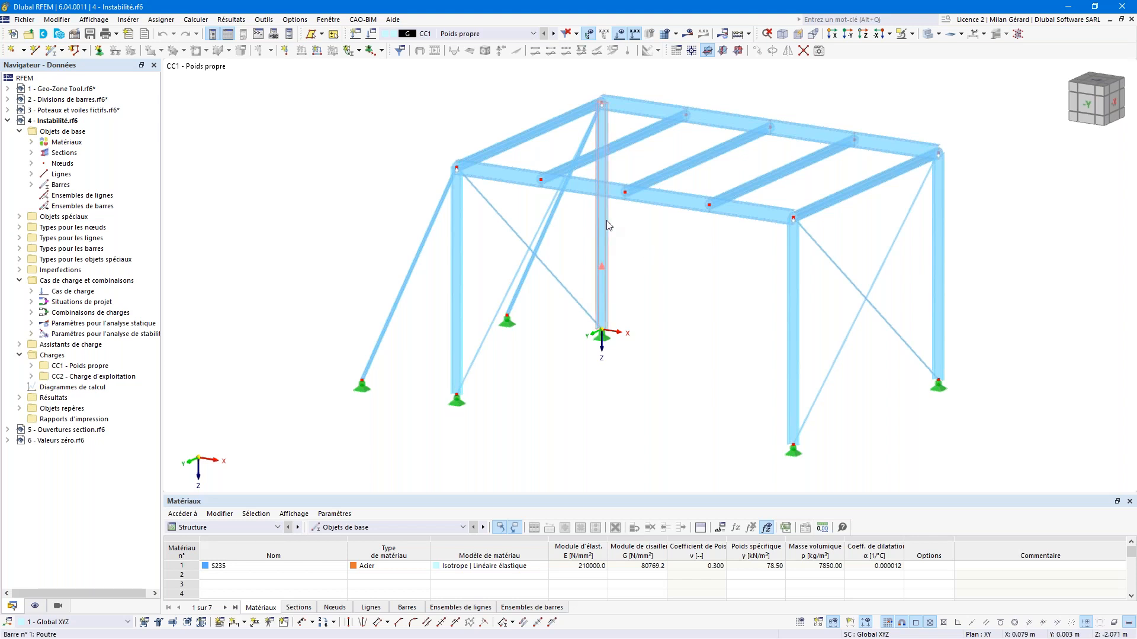
{"action": "left_click", "coordinate": [515, 34]}
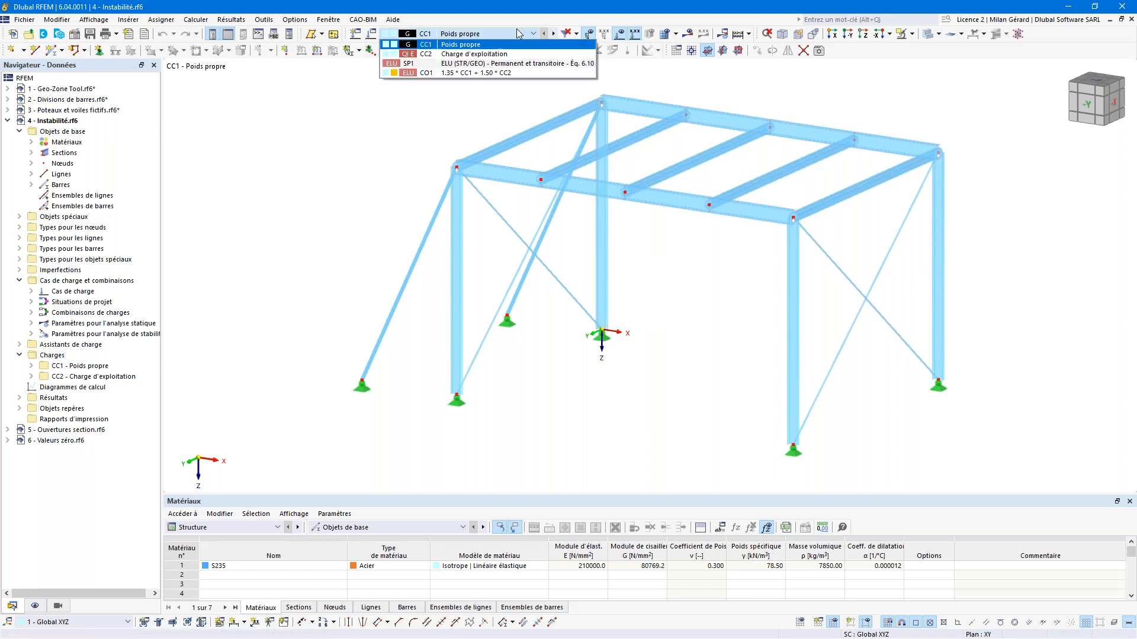
{"action": "left_click", "coordinate": [509, 74]}
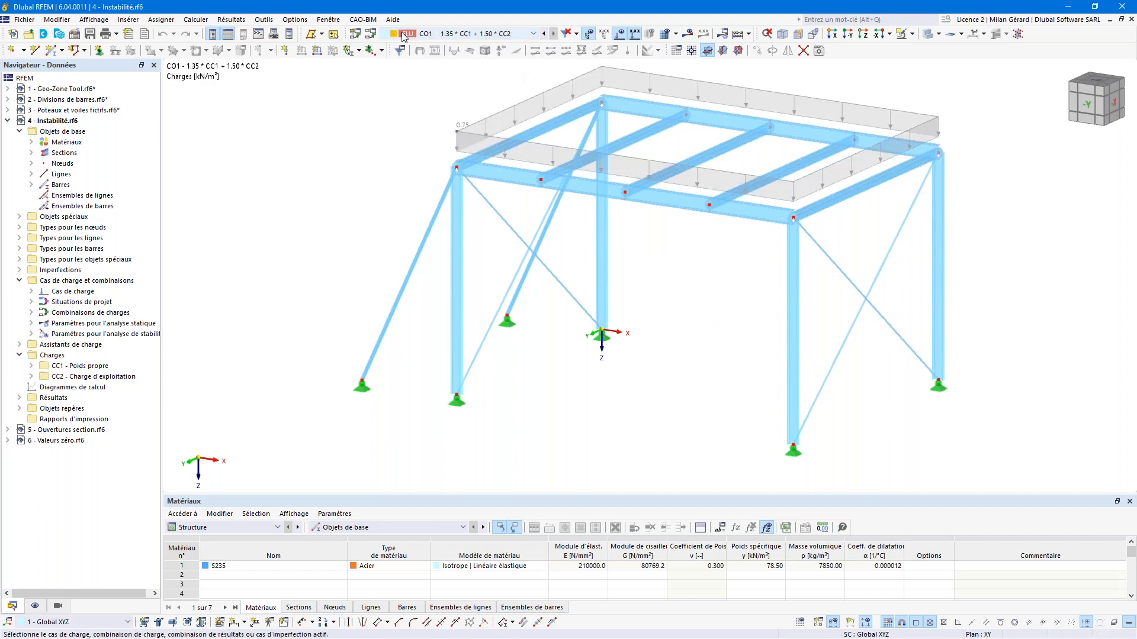
{"action": "key", "text": "F8"}
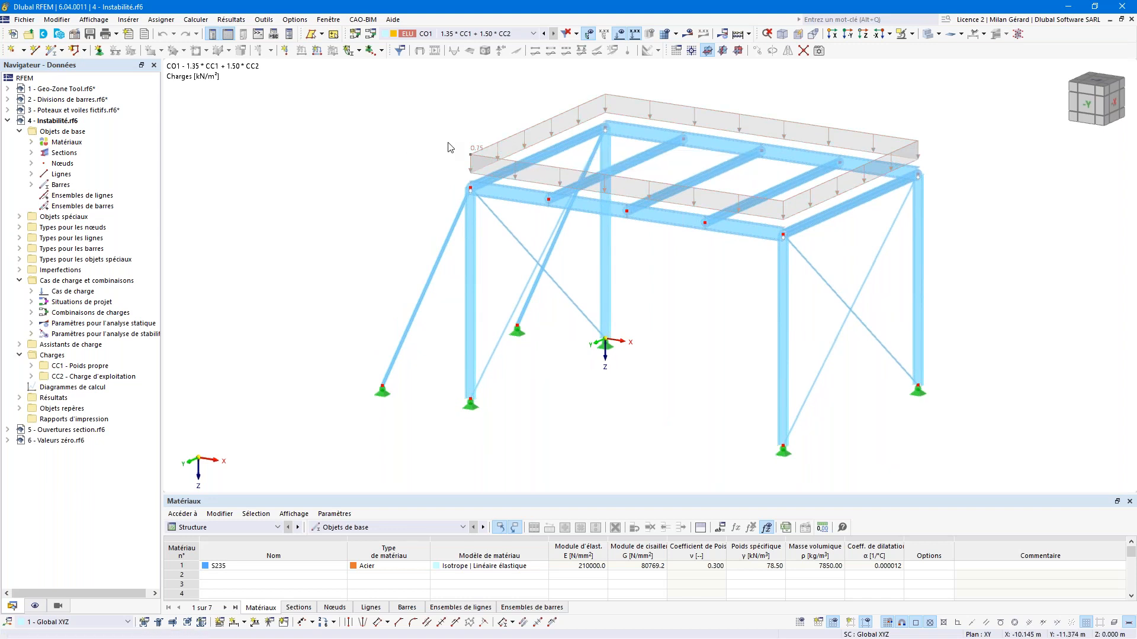
{"action": "left_click", "coordinate": [741, 39]}
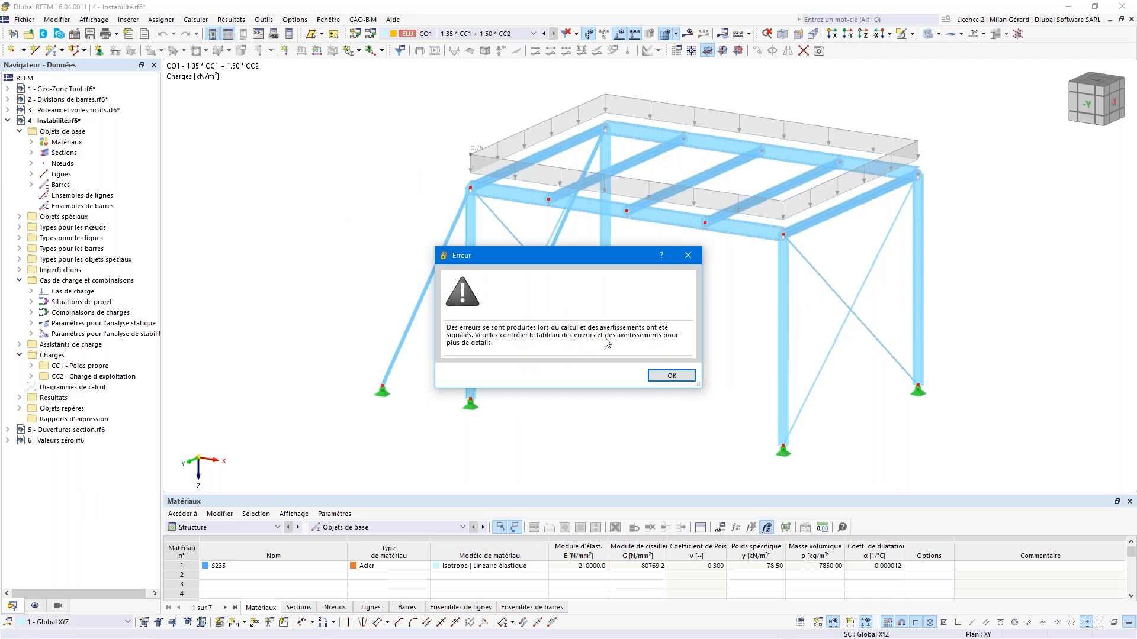
Step: Dismiss the calculation error and view the results for CC1 Poids propre and CC2 Charge d'exploitation
{"action": "left_click", "coordinate": [673, 376]}
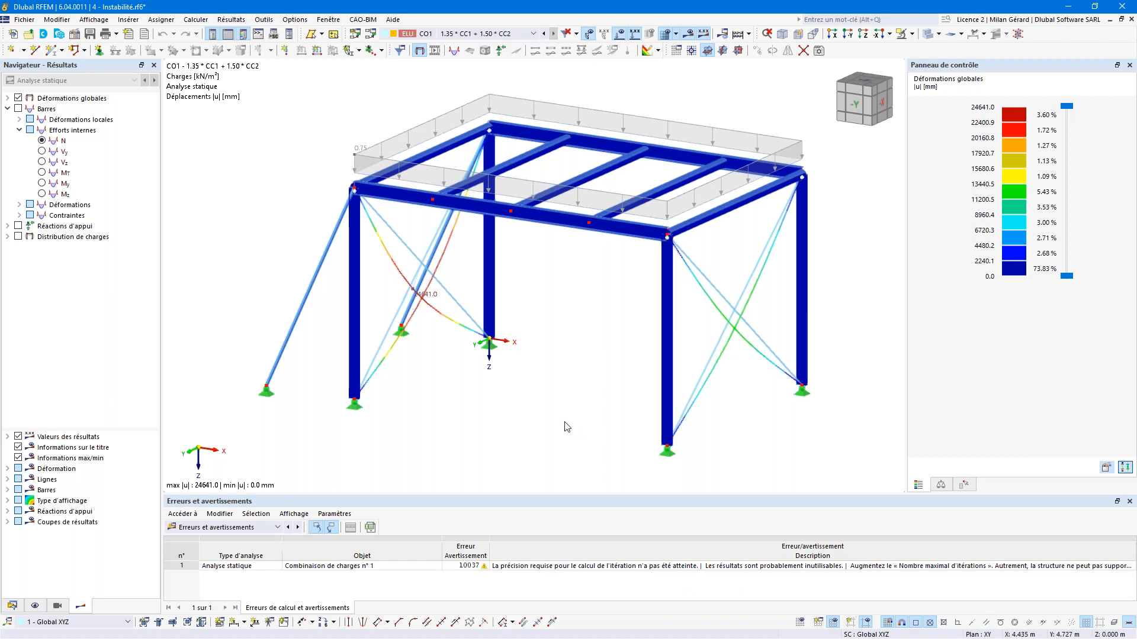
{"action": "left_click", "coordinate": [475, 34]}
{"action": "left_click", "coordinate": [472, 46]}
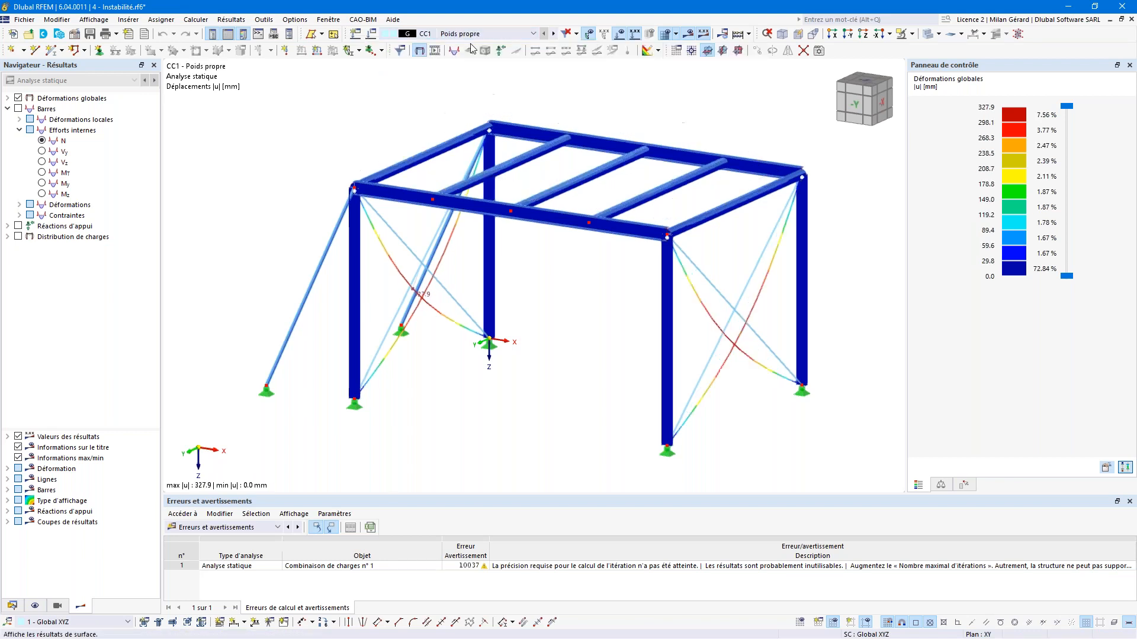
{"action": "left_click", "coordinate": [552, 35]}
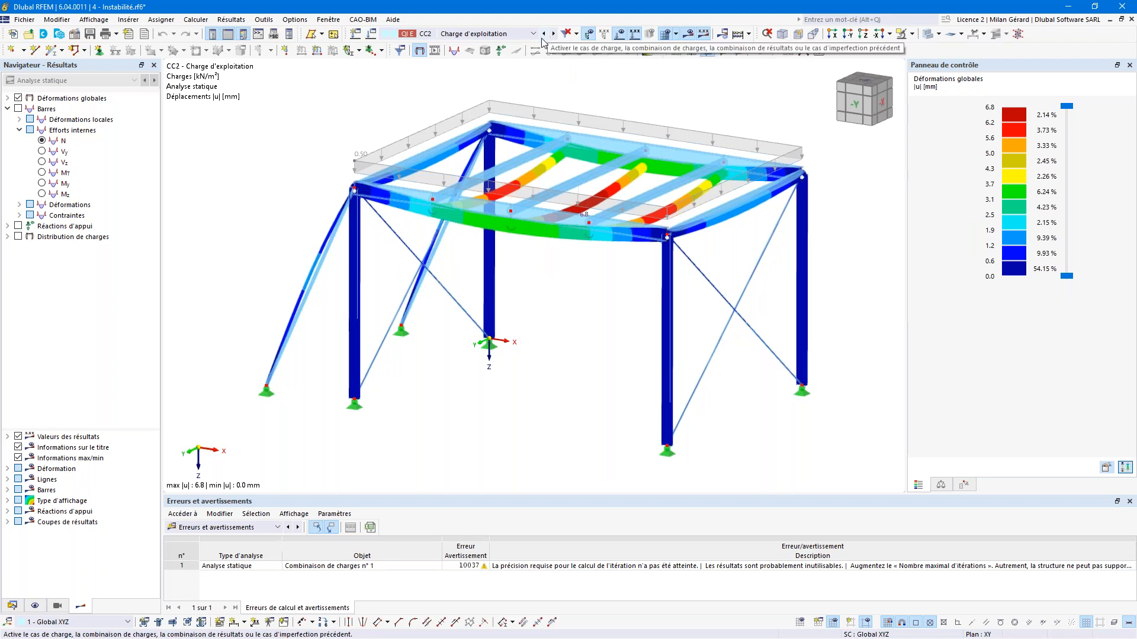
Step: Switch the table to Cas de charge et combinaisons and open the Combinaisons de charges tab
{"action": "left_click", "coordinate": [239, 527]}
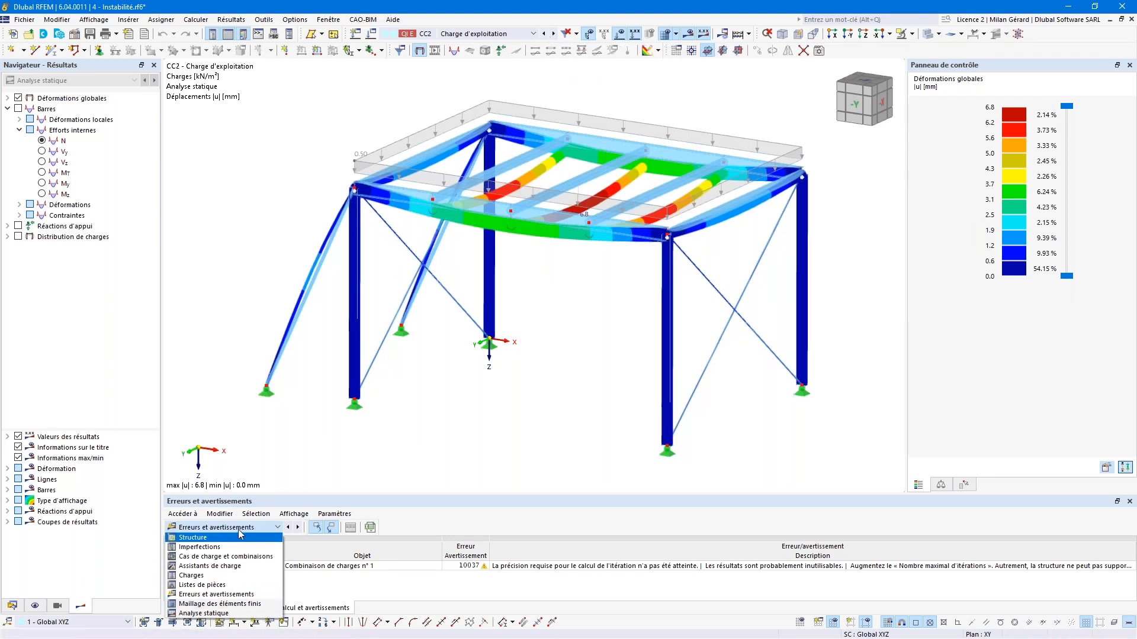
{"action": "left_click", "coordinate": [240, 556]}
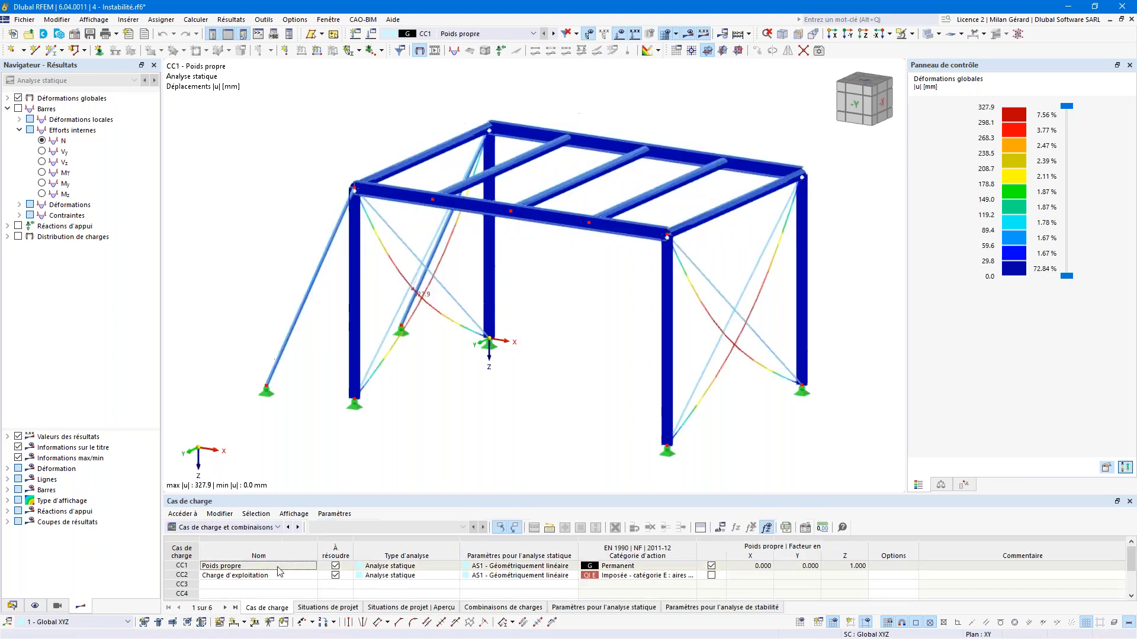
{"action": "left_click", "coordinate": [519, 570]}
{"action": "left_click", "coordinate": [533, 569]}
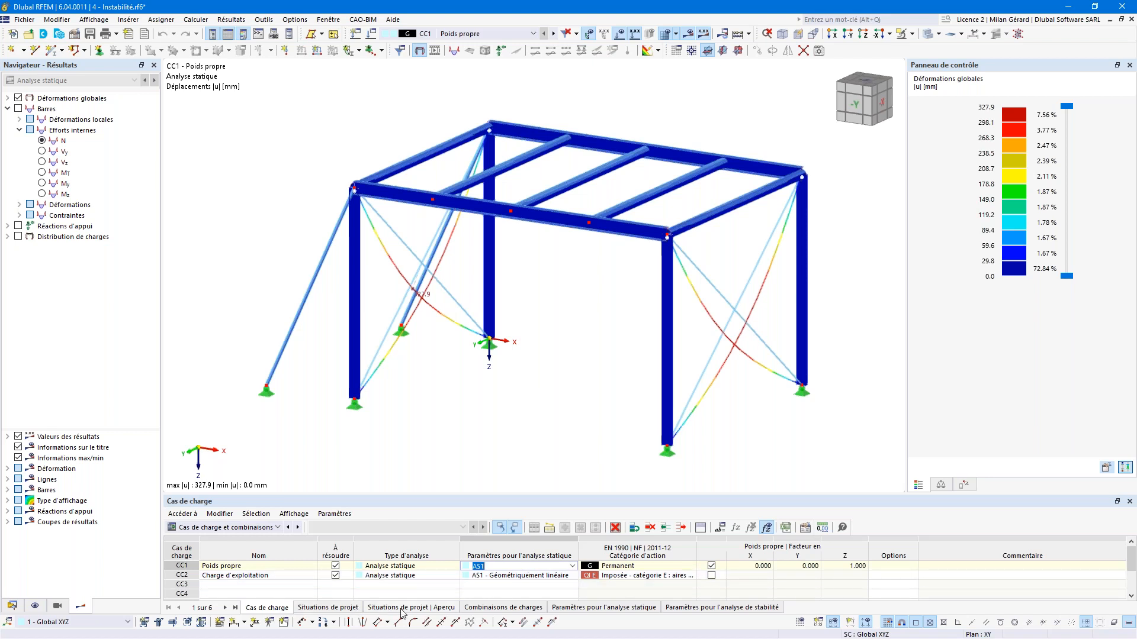
{"action": "left_click", "coordinate": [514, 610]}
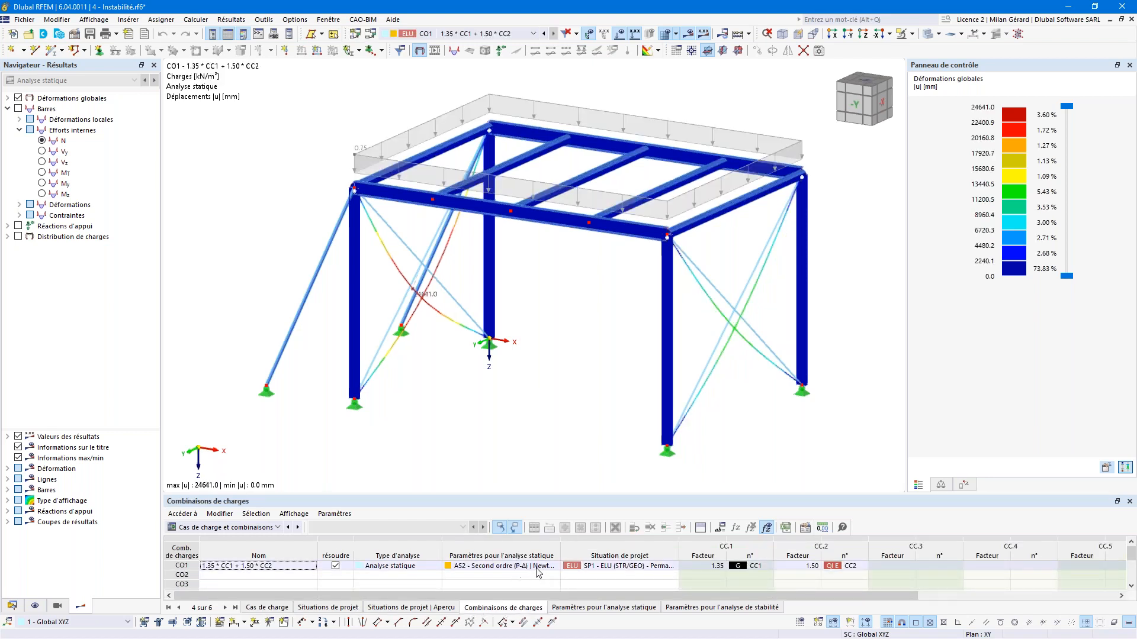
Step: Set CO1's static analysis settings to AS1 and recalculate the model
{"action": "left_click", "coordinate": [539, 569]}
{"action": "left_click", "coordinate": [555, 568]}
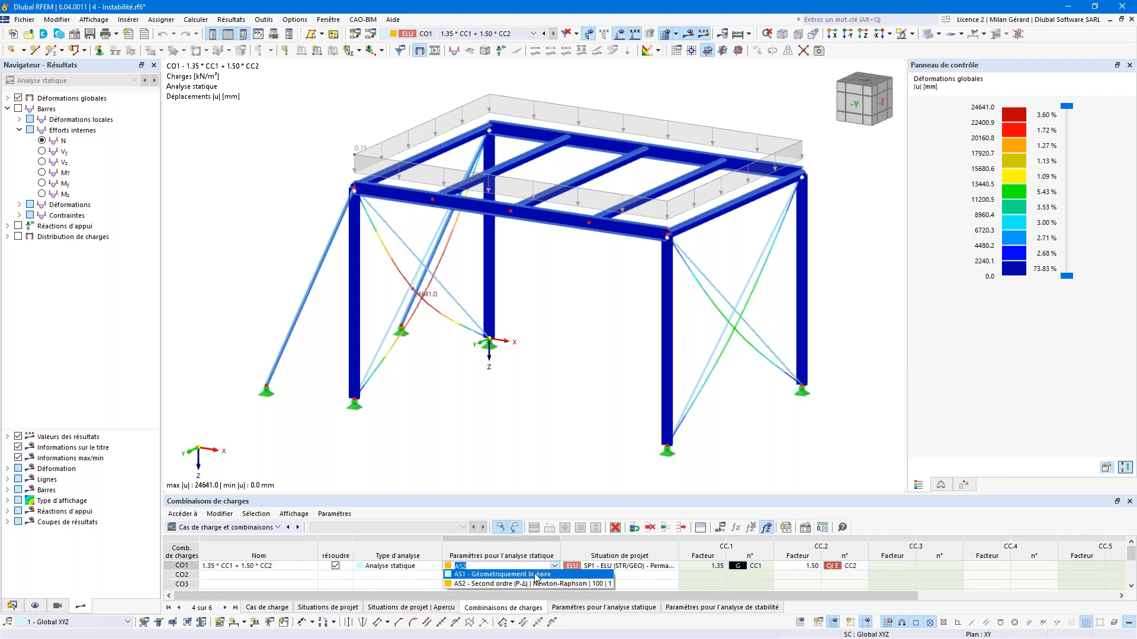
{"action": "left_click", "coordinate": [537, 574]}
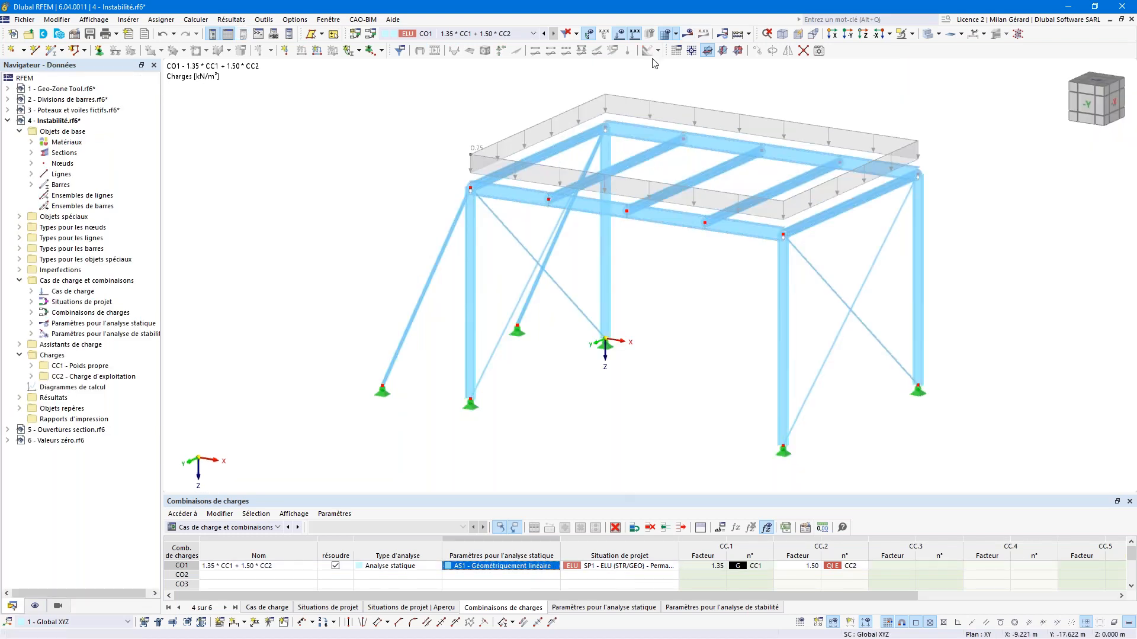
{"action": "left_click", "coordinate": [688, 35]}
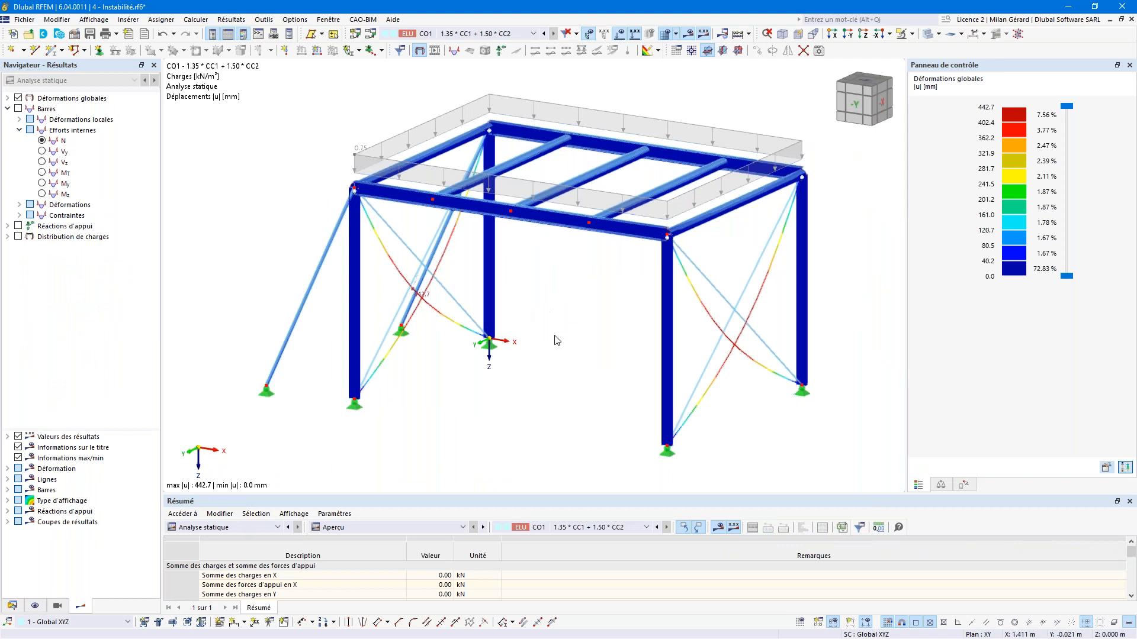
Step: Turn the view to -X and select the crossed bracing bars
{"action": "middle_click_drag", "start_coordinate": [571, 323], "coordinate": [429, 294], "text": "ctrl"}
{"action": "left_click", "coordinate": [864, 104]}
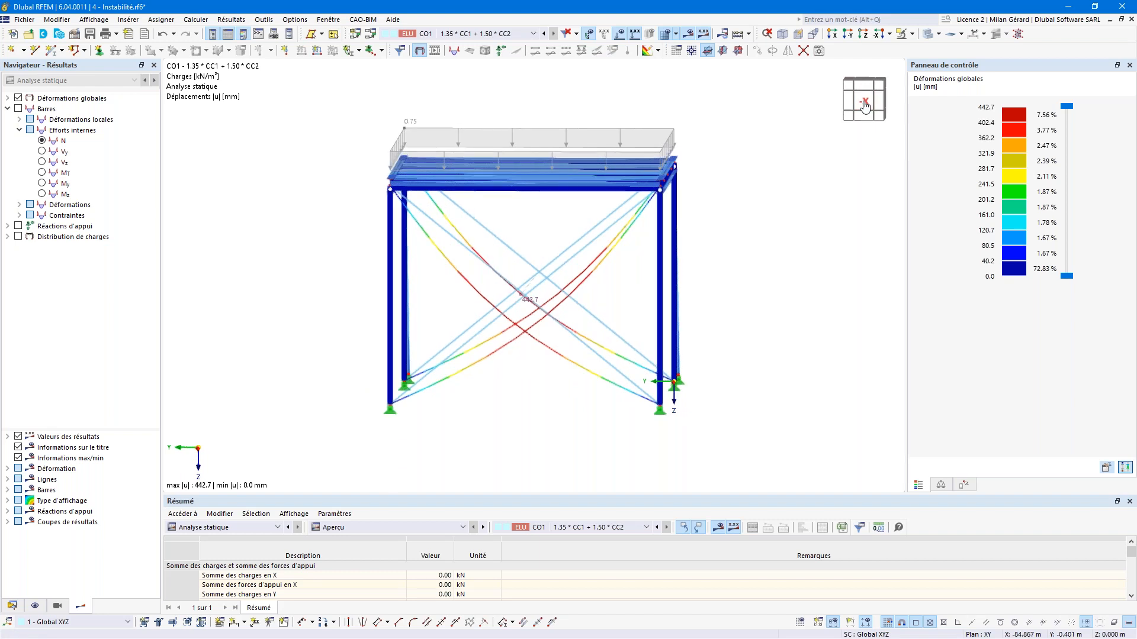
{"action": "left_click_drag", "start_coordinate": [570, 430], "coordinate": [491, 261]}
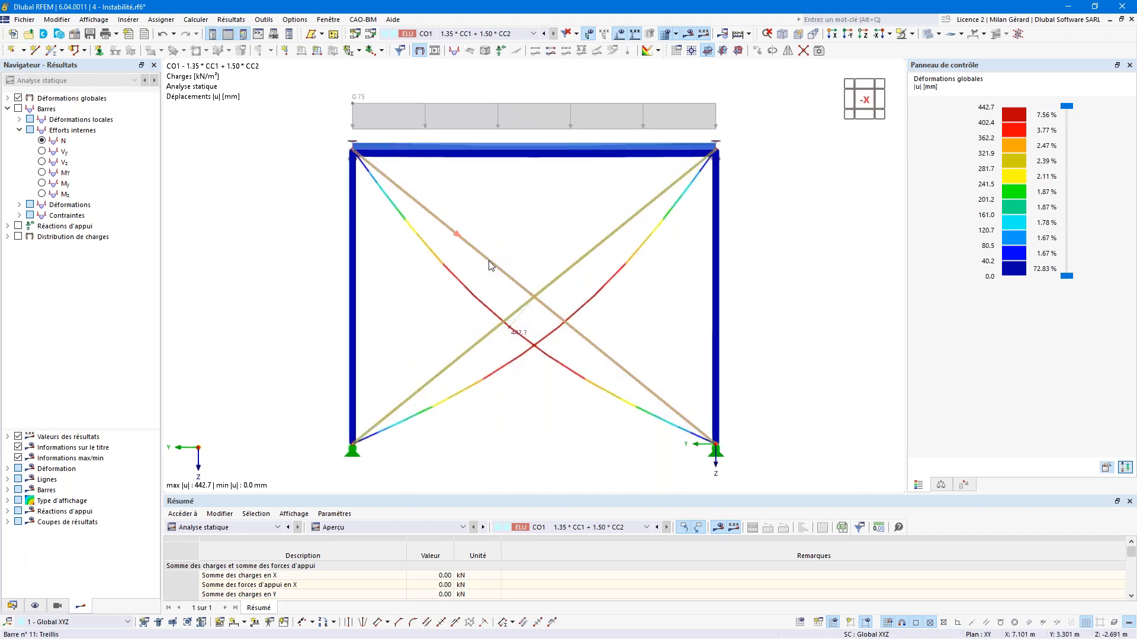
Step: Set Type de barre to Traction for bracing members 9–12 and confirm
{"action": "double_click", "coordinate": [489, 260]}
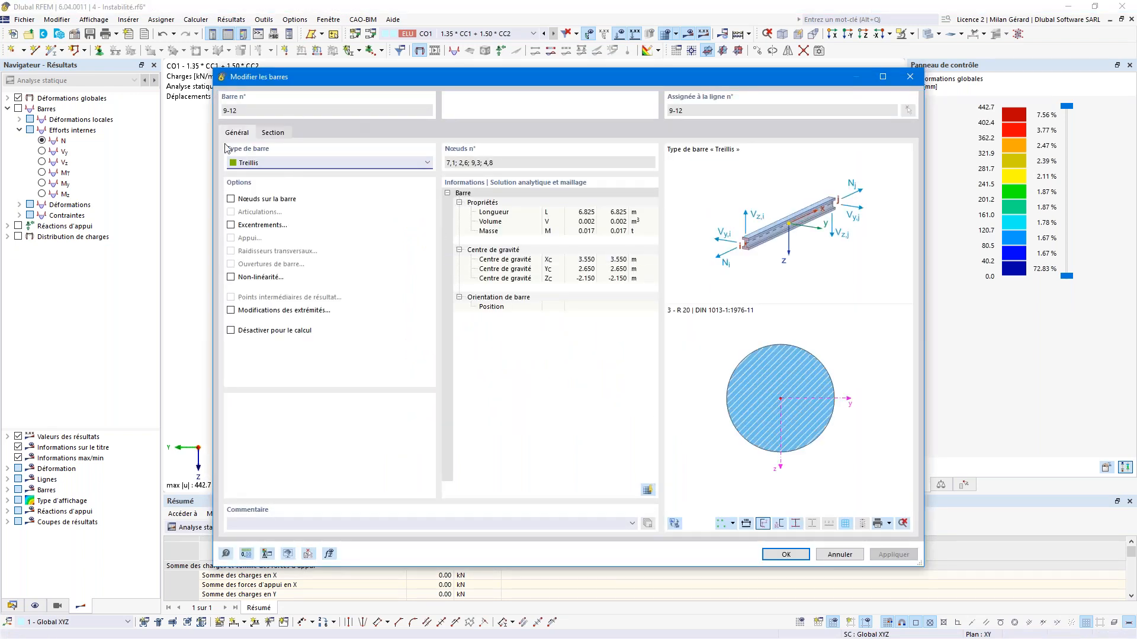
{"action": "left_click", "coordinate": [259, 164]}
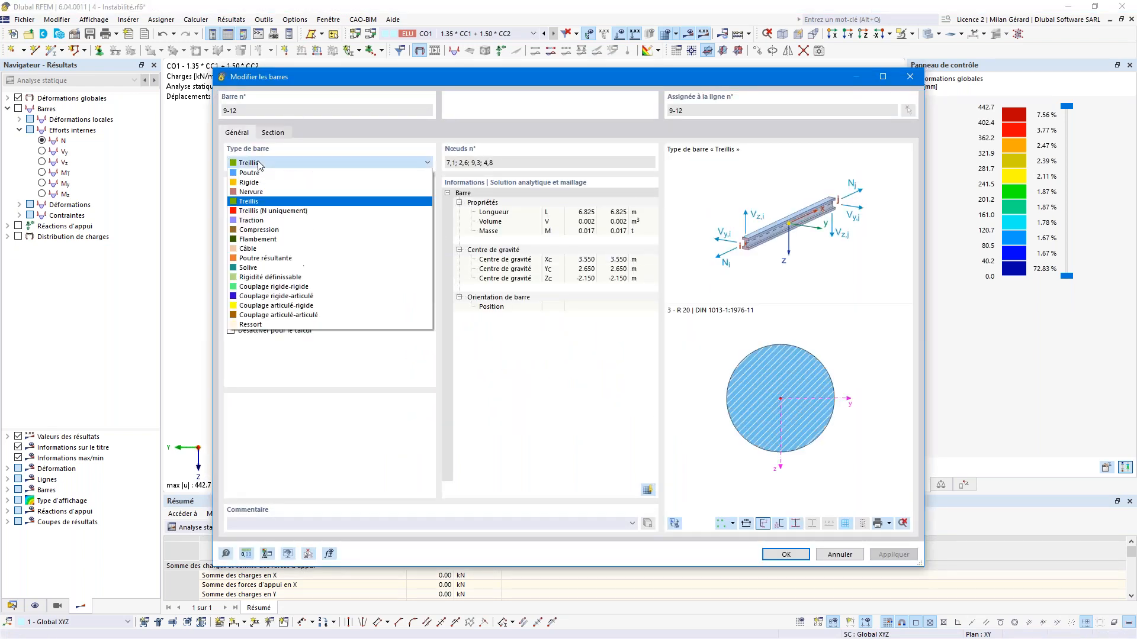
{"action": "left_click", "coordinate": [262, 222]}
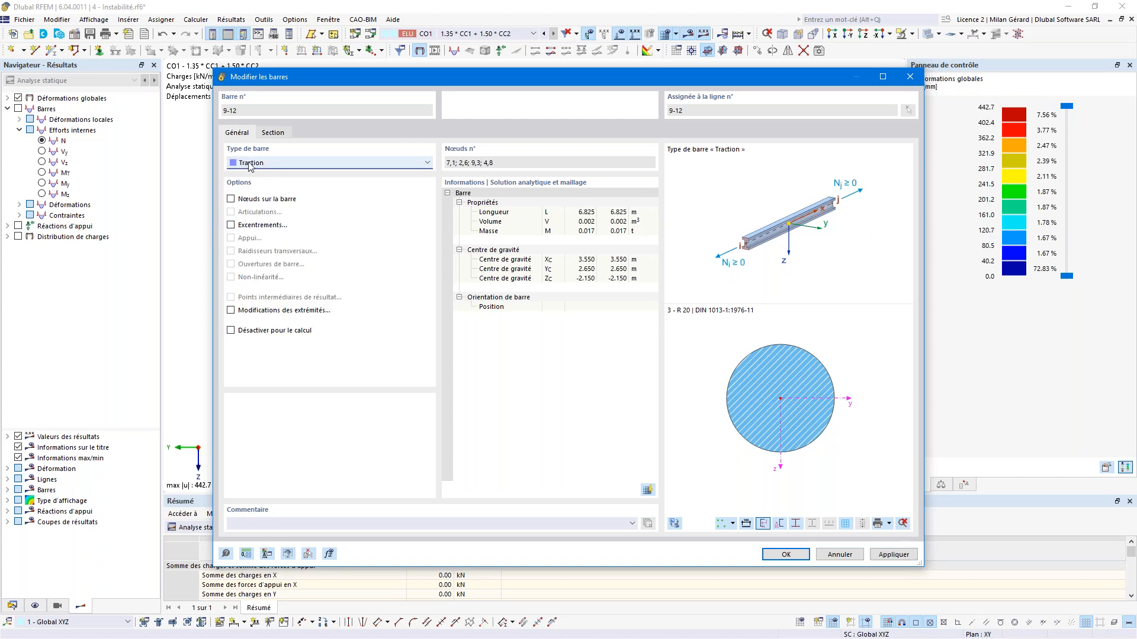
{"action": "left_click", "coordinate": [778, 551]}
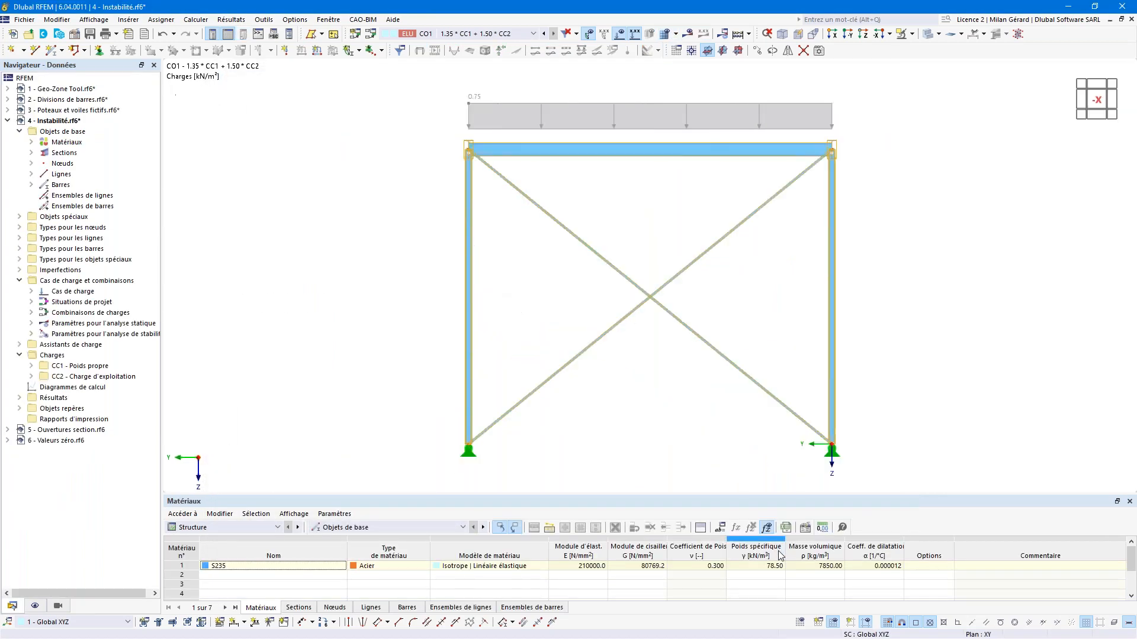
Step: In the load combinations table set CO1's analysis settings to AS2, then calculate
{"action": "left_click", "coordinate": [234, 527]}
{"action": "left_click", "coordinate": [230, 556]}
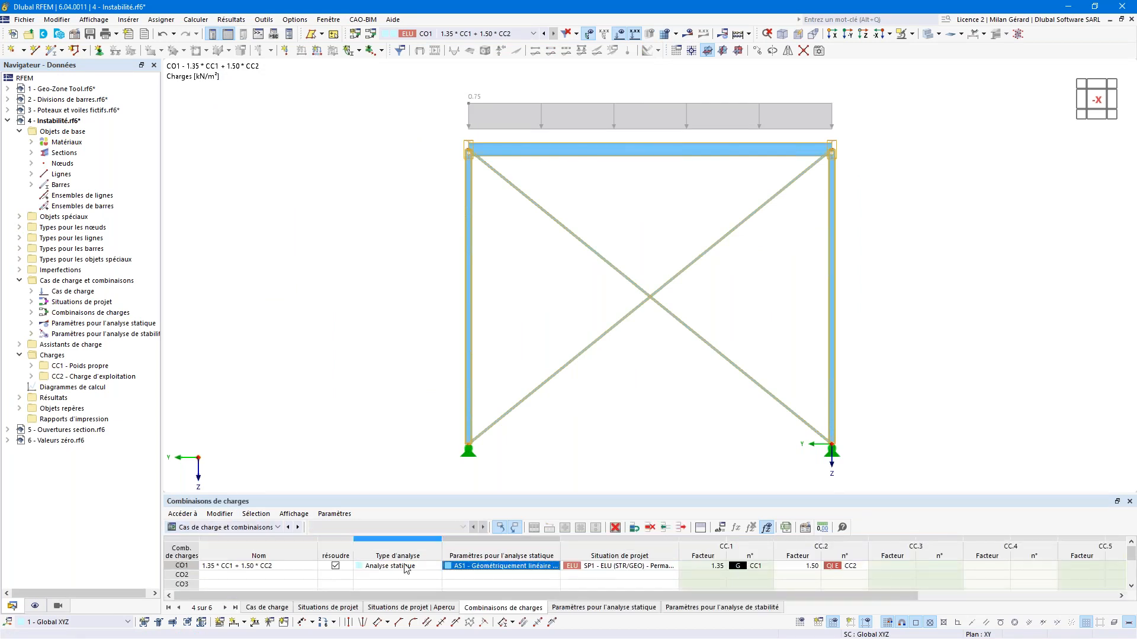
{"action": "double_click", "coordinate": [531, 567]}
{"action": "left_click", "coordinate": [554, 566]}
{"action": "left_click", "coordinate": [536, 585]}
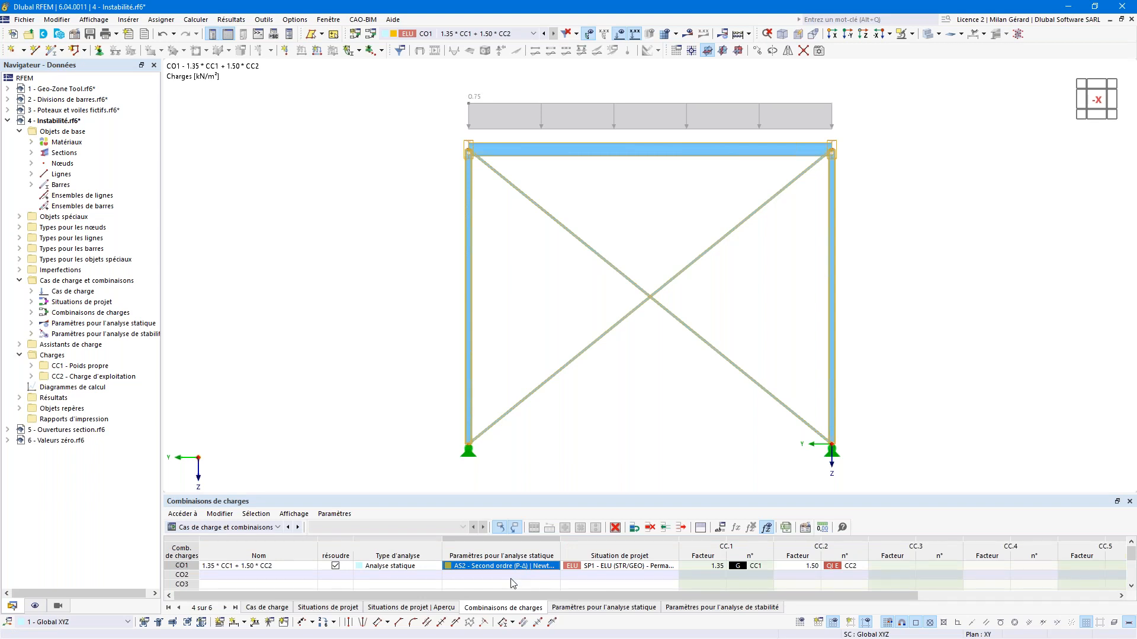
{"action": "left_click", "coordinate": [689, 37]}
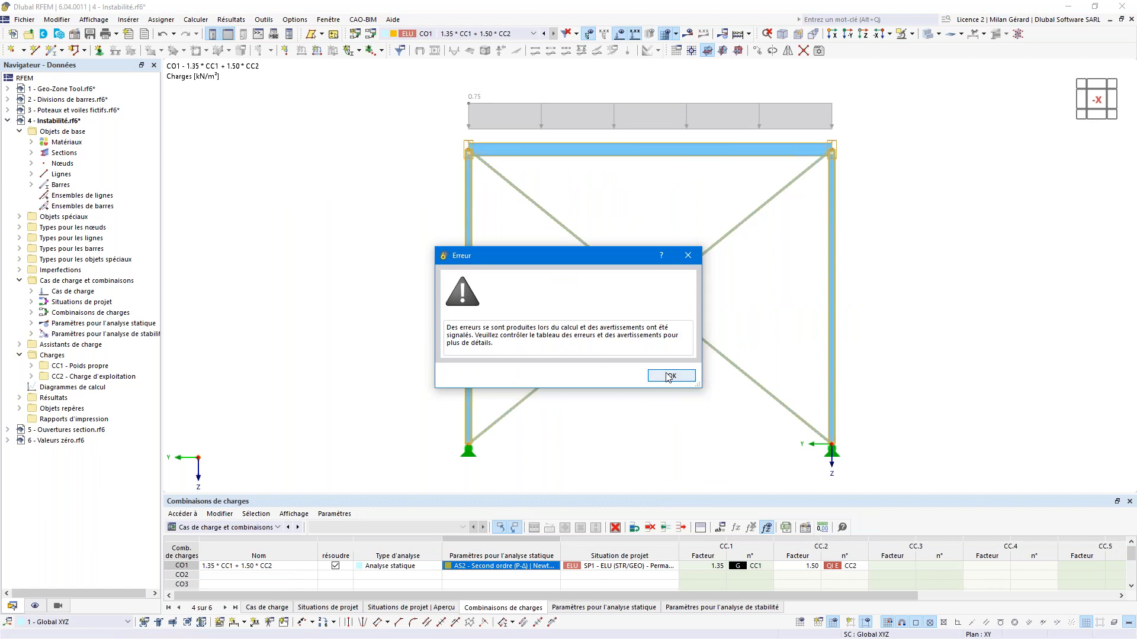
Step: Close the error, read the node 13 singular stiffness message, go isometric, and expand analysis settings
{"action": "left_click", "coordinate": [671, 377]}
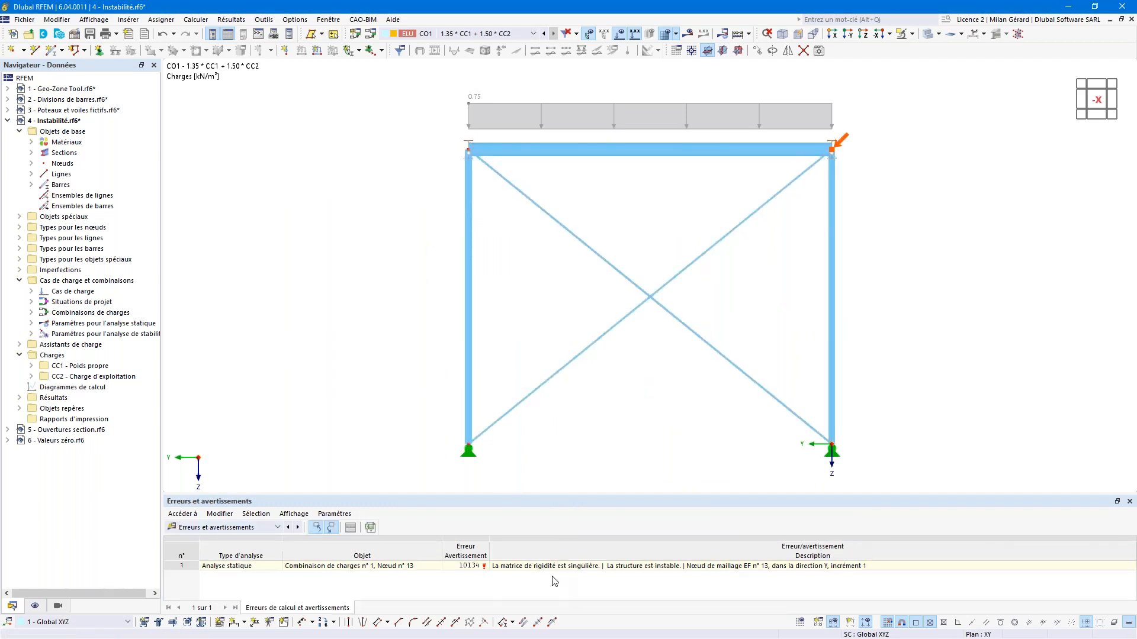
{"action": "left_click", "coordinate": [522, 568]}
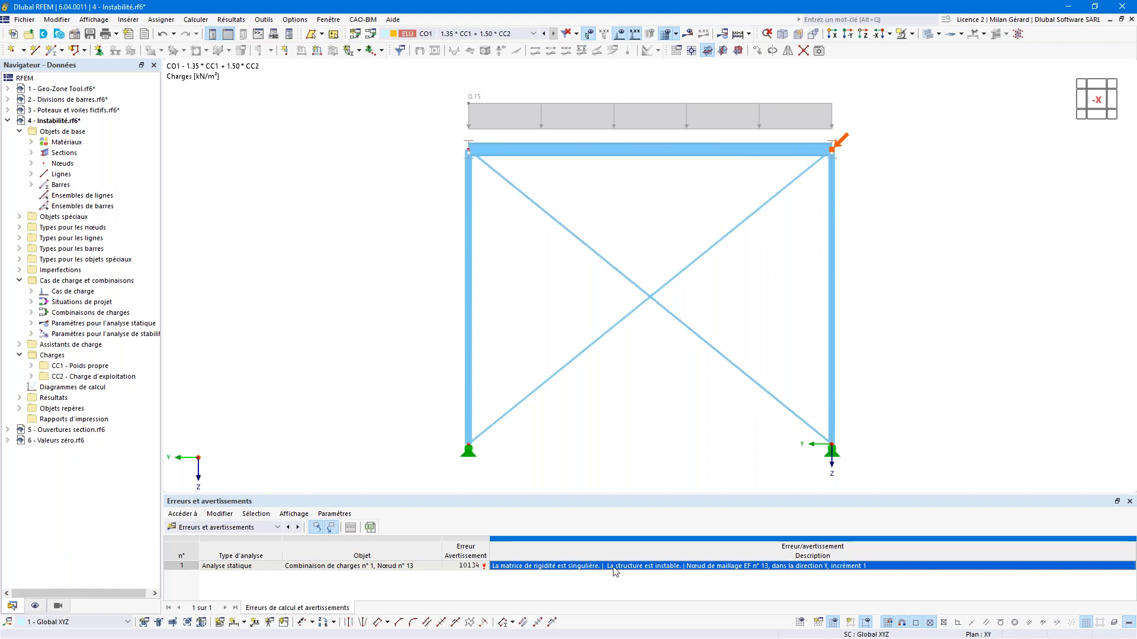
{"action": "left_click", "coordinate": [783, 35]}
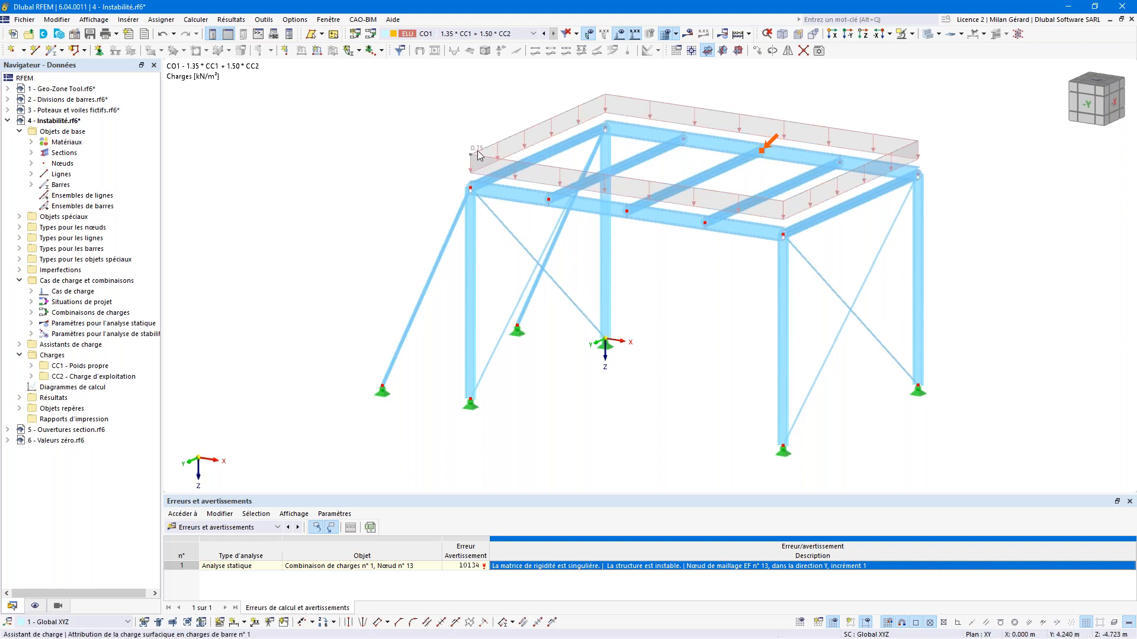
{"action": "left_click", "coordinate": [32, 323]}
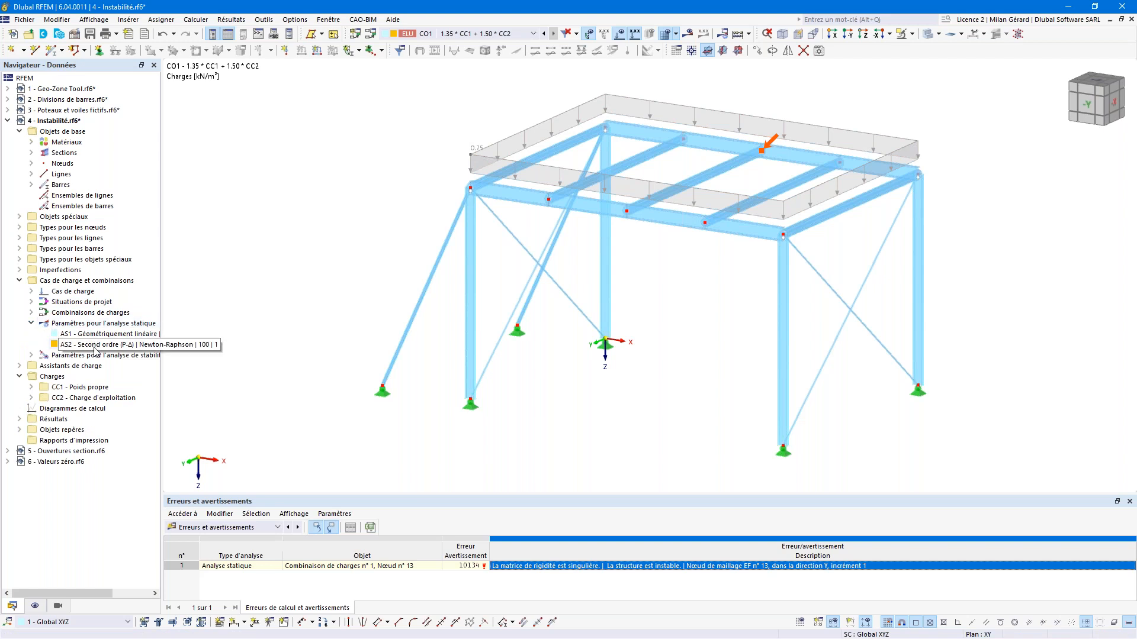
Step: Open AS2, review its Réactivation settings, and set Nombre d'incréments de charge to 10
{"action": "double_click", "coordinate": [90, 345]}
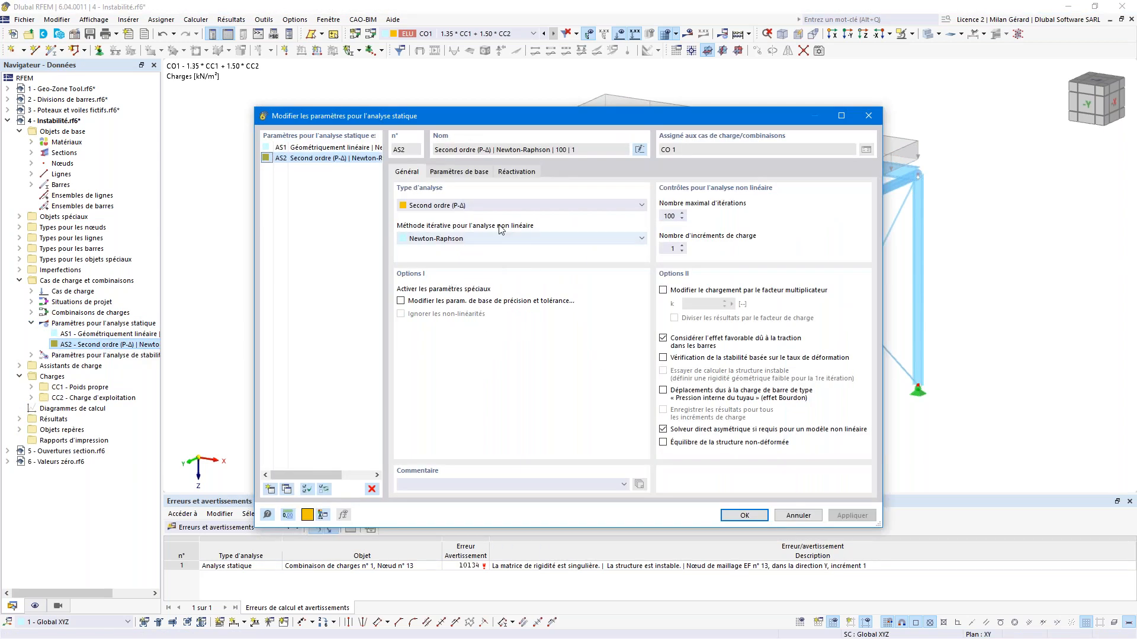
{"action": "left_click", "coordinate": [511, 177]}
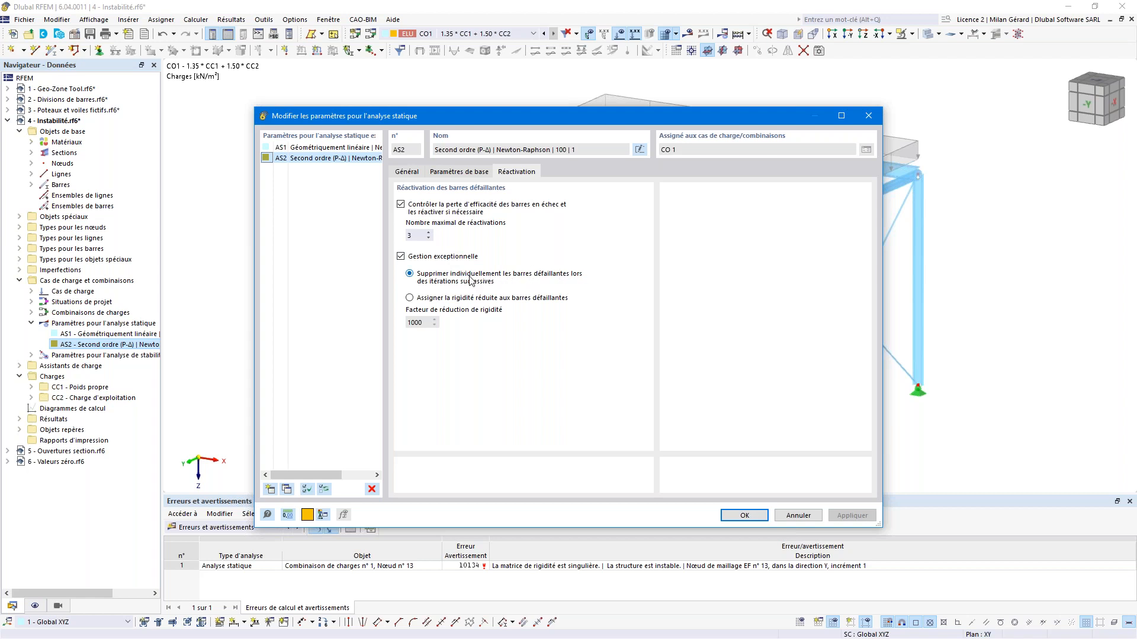
{"action": "left_click_drag", "start_coordinate": [709, 120], "coordinate": [709, 382]}
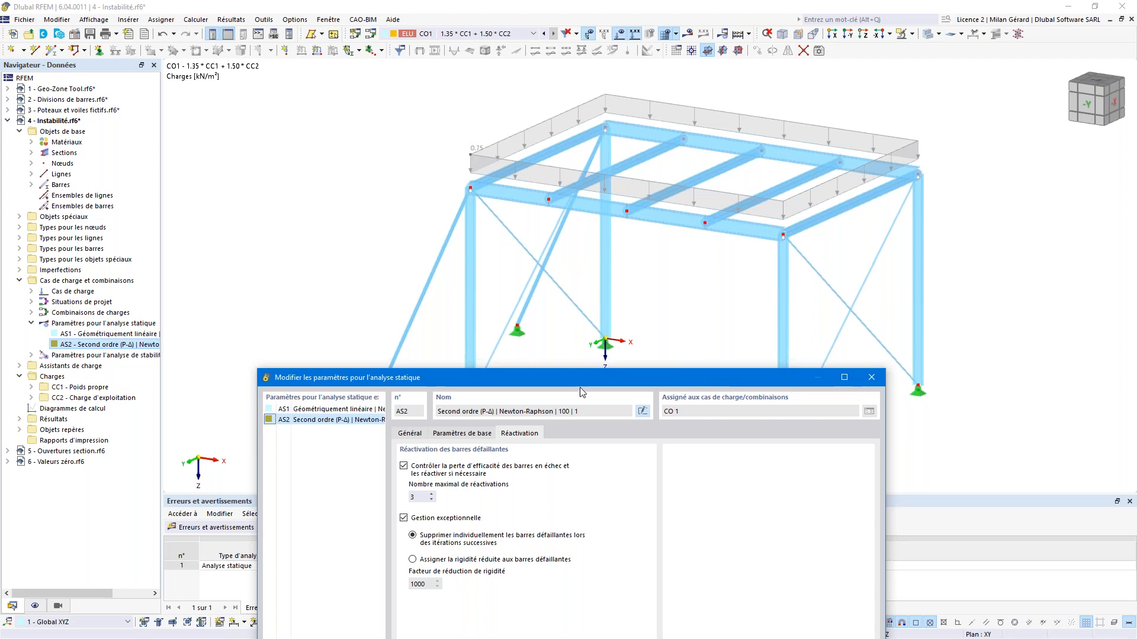
{"action": "left_click_drag", "start_coordinate": [602, 377], "coordinate": [605, 111]}
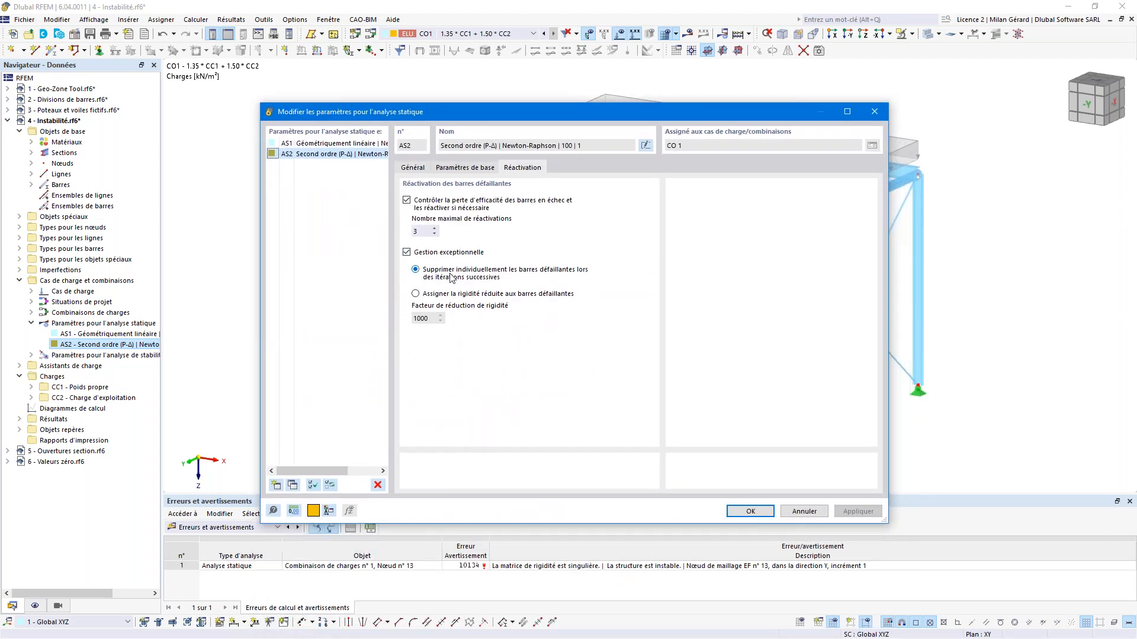
{"action": "left_click", "coordinate": [421, 172]}
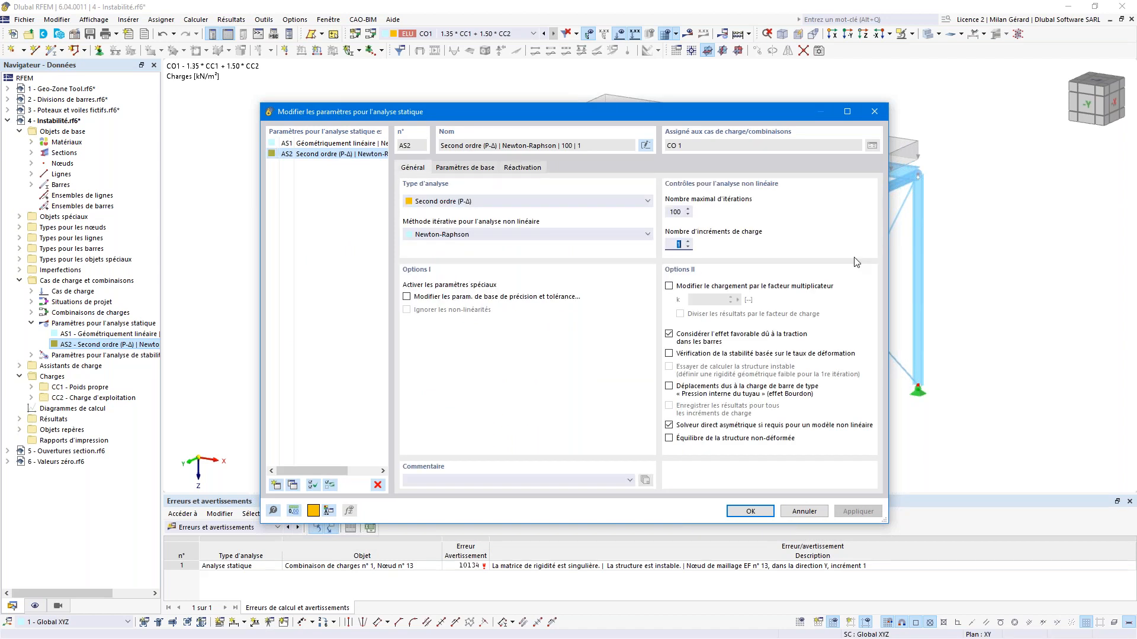
{"action": "type", "text": "10"}
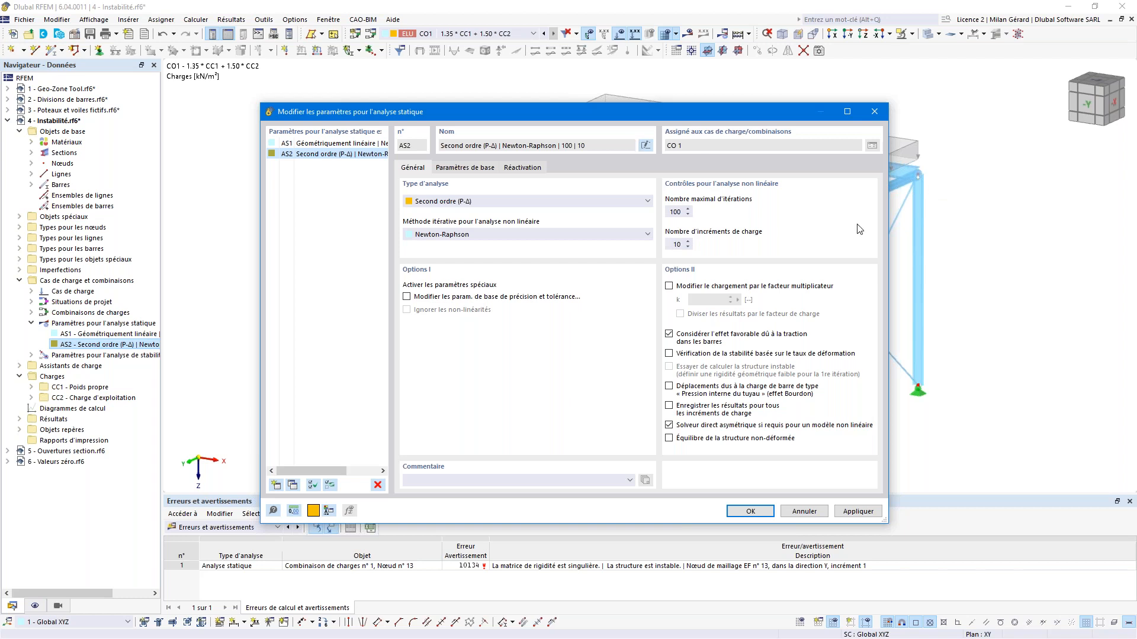
{"action": "left_click", "coordinate": [750, 512]}
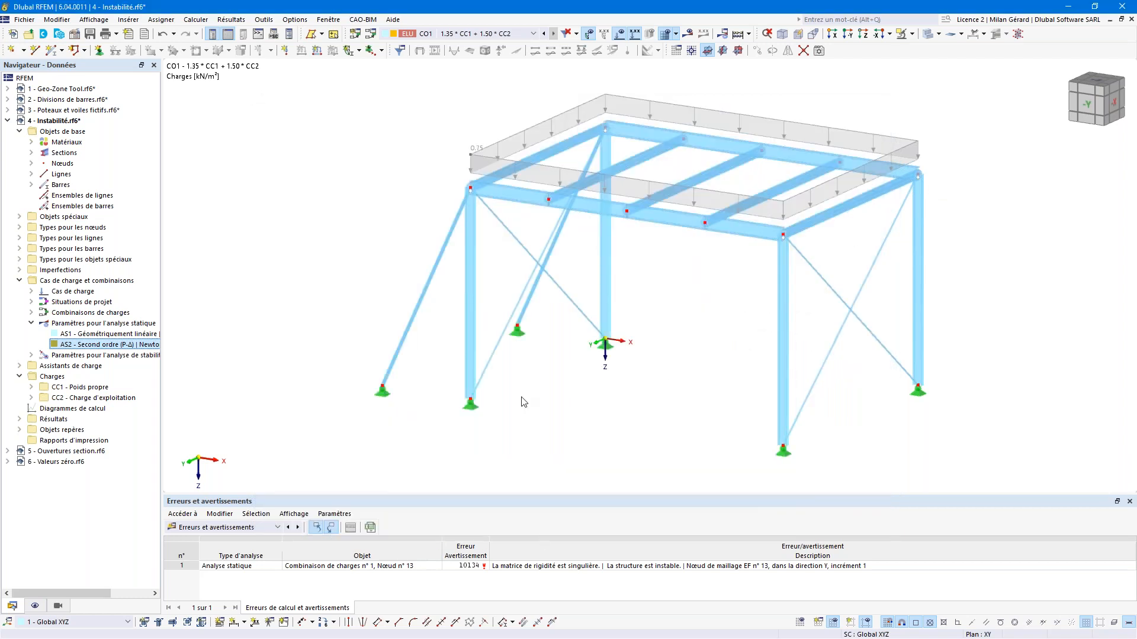
Step: Calculate and inspect the 14.0 mm deformations, then switch to 5 - Ouvertures section.rf6
{"action": "left_click", "coordinate": [691, 35]}
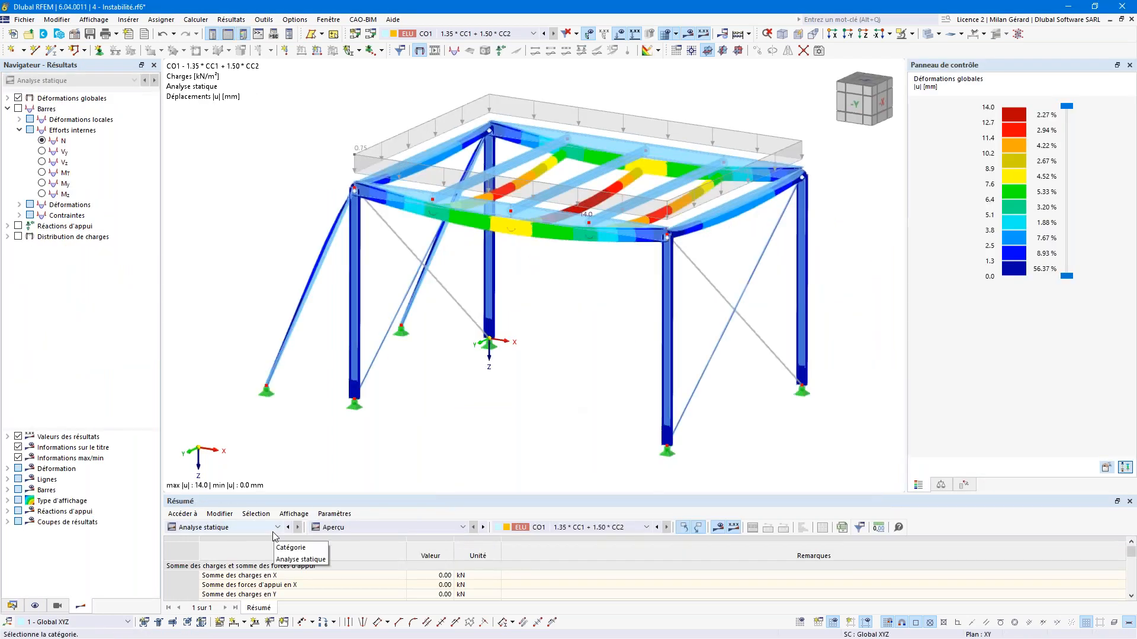
{"action": "middle_click_drag", "start_coordinate": [794, 336], "coordinate": [599, 314], "text": "ctrl"}
{"action": "scroll", "coordinate": [599, 315], "scroll_direction": "up", "scroll_amount": 5}
{"action": "scroll", "coordinate": [597, 314], "scroll_direction": "down", "scroll_amount": 5}
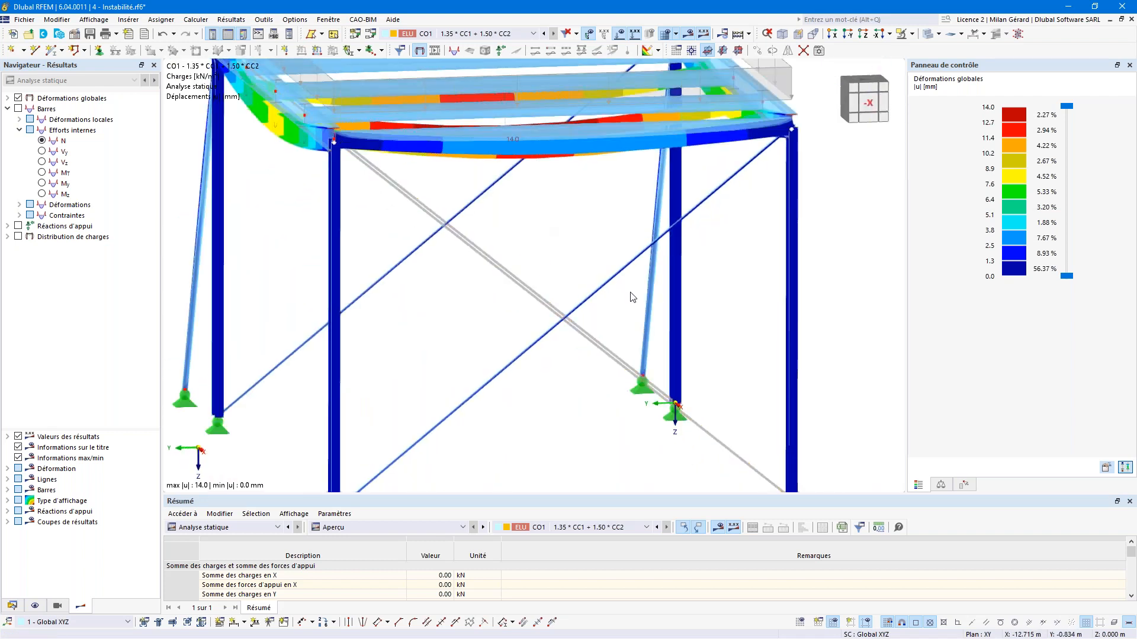
{"action": "middle_click_drag", "start_coordinate": [673, 401], "coordinate": [712, 267], "text": "ctrl"}
{"action": "scroll", "coordinate": [636, 235], "scroll_direction": "down", "scroll_amount": 3}
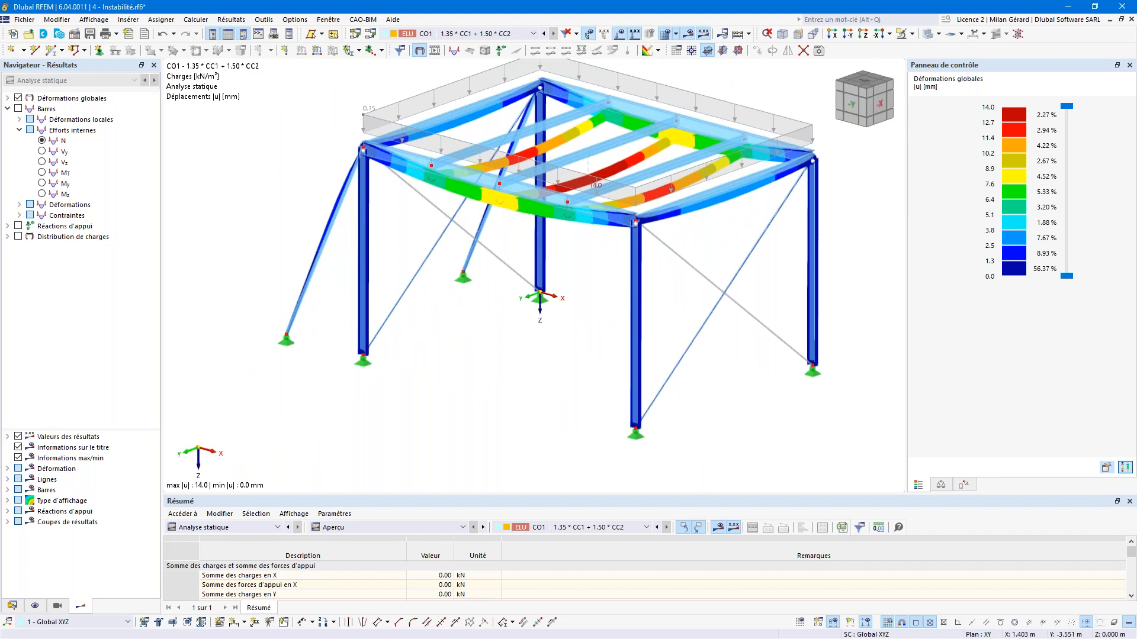
{"action": "left_click", "coordinate": [328, 19]}
{"action": "left_click", "coordinate": [364, 206]}
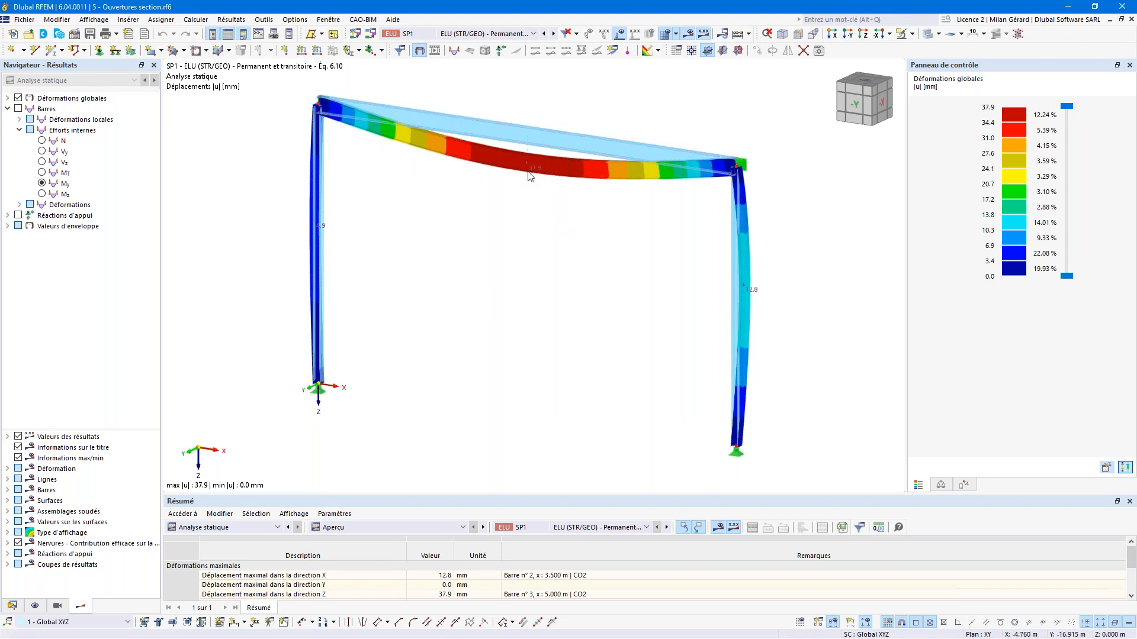
Step: Open the properties of beam member 3 after reviewing the 37.9 mm maximum deformation
{"action": "double_click", "coordinate": [502, 130]}
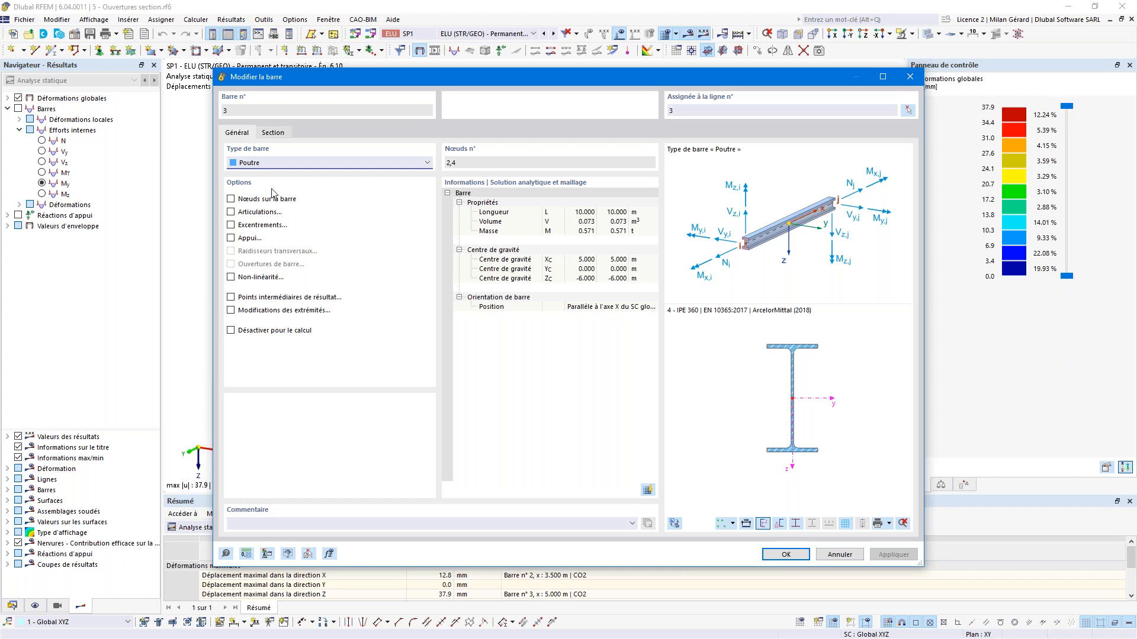
Step: Set member 3's type to Modèle surfacique, enable Ouvertures de barre, and view its openings page
{"action": "left_click", "coordinate": [275, 165]}
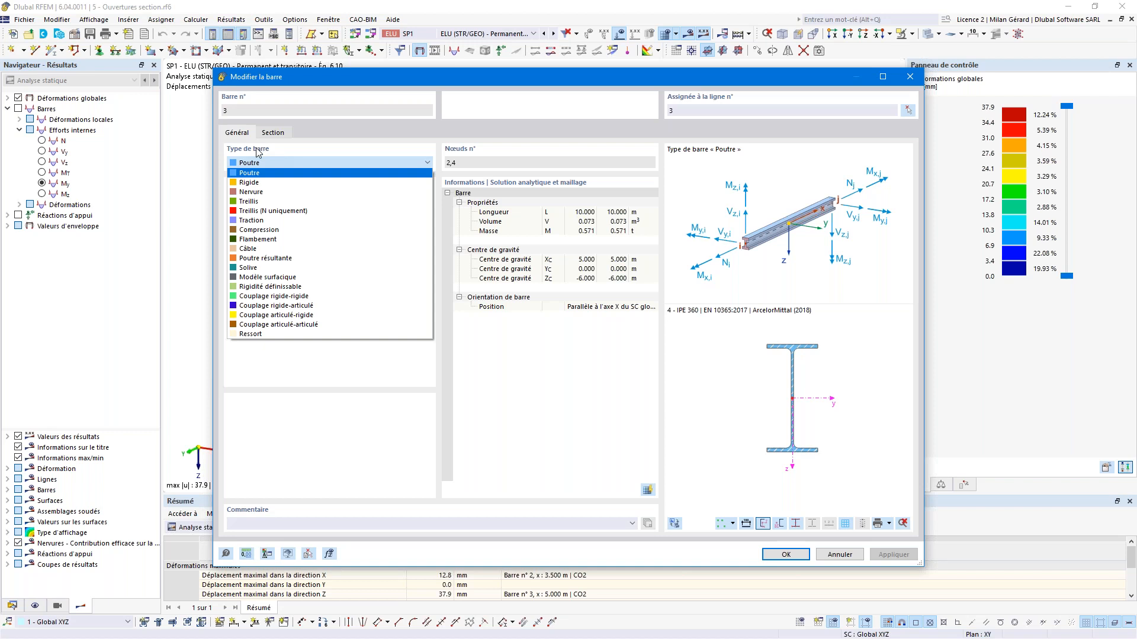
{"action": "left_click", "coordinate": [300, 278]}
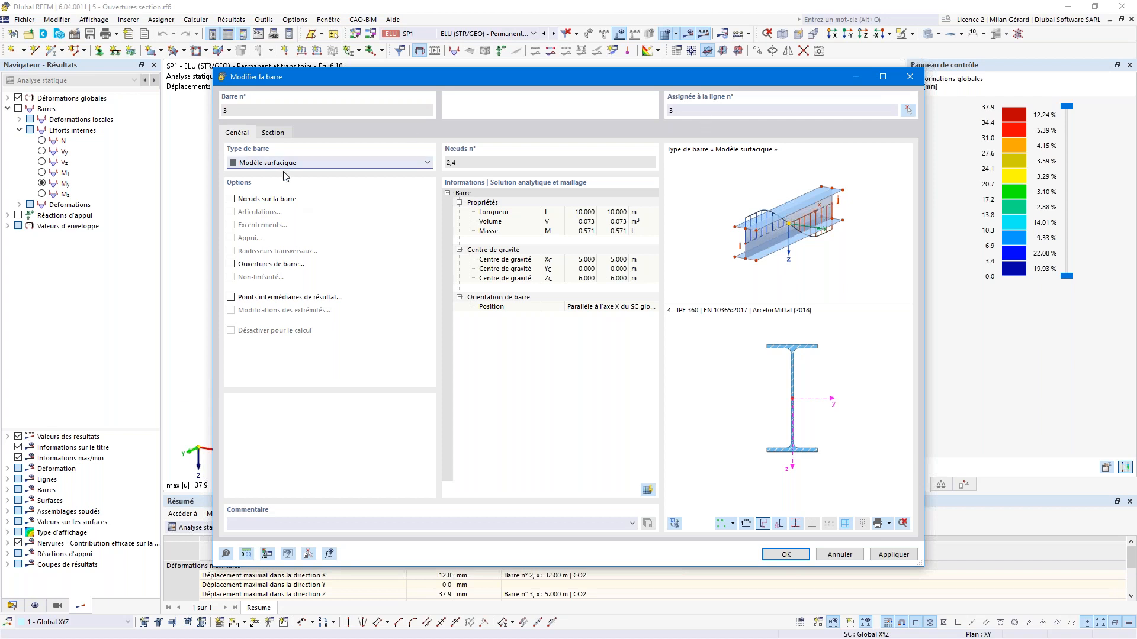
{"action": "left_click", "coordinate": [248, 266]}
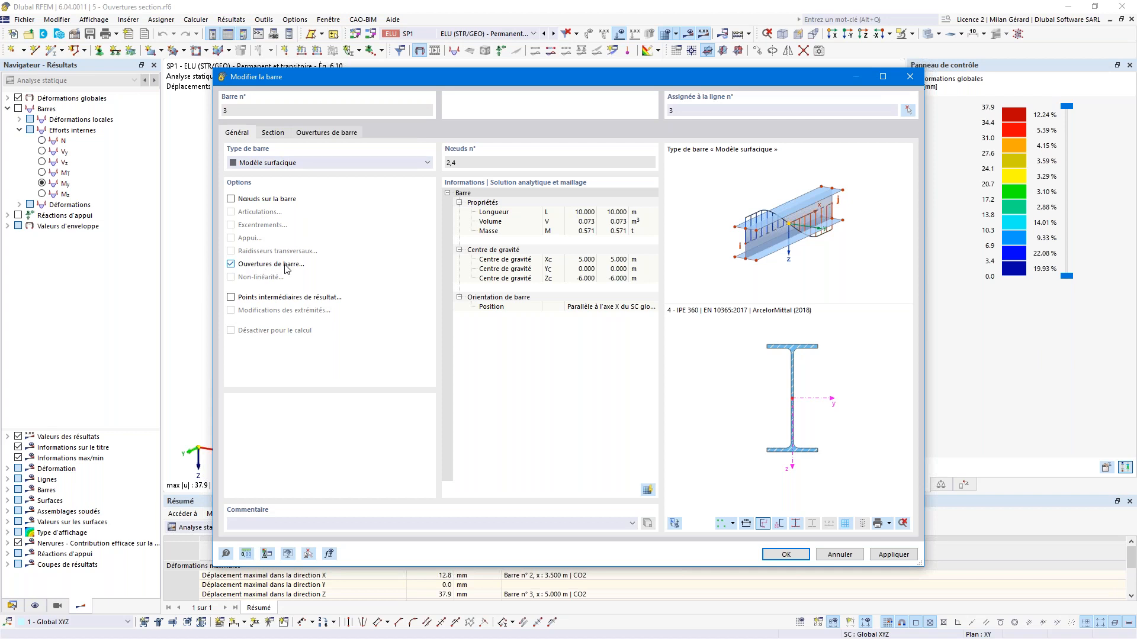
{"action": "left_click", "coordinate": [331, 139]}
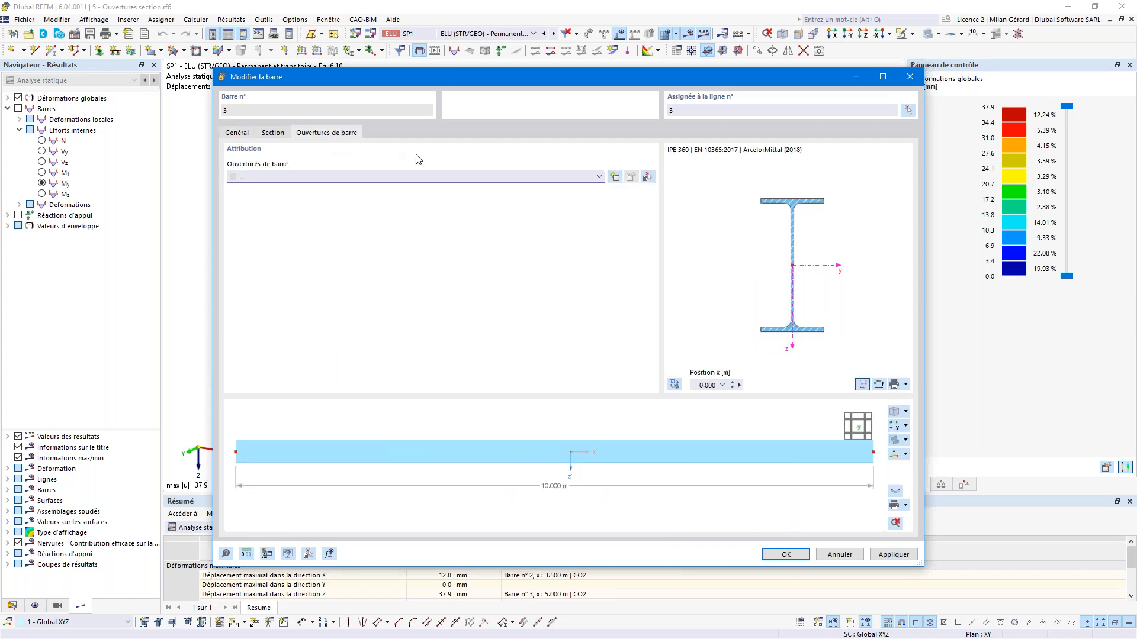
Step: Create a new member opening set, settling on a rectangular opening with an interactive 3D preview
{"action": "left_click", "coordinate": [614, 177]}
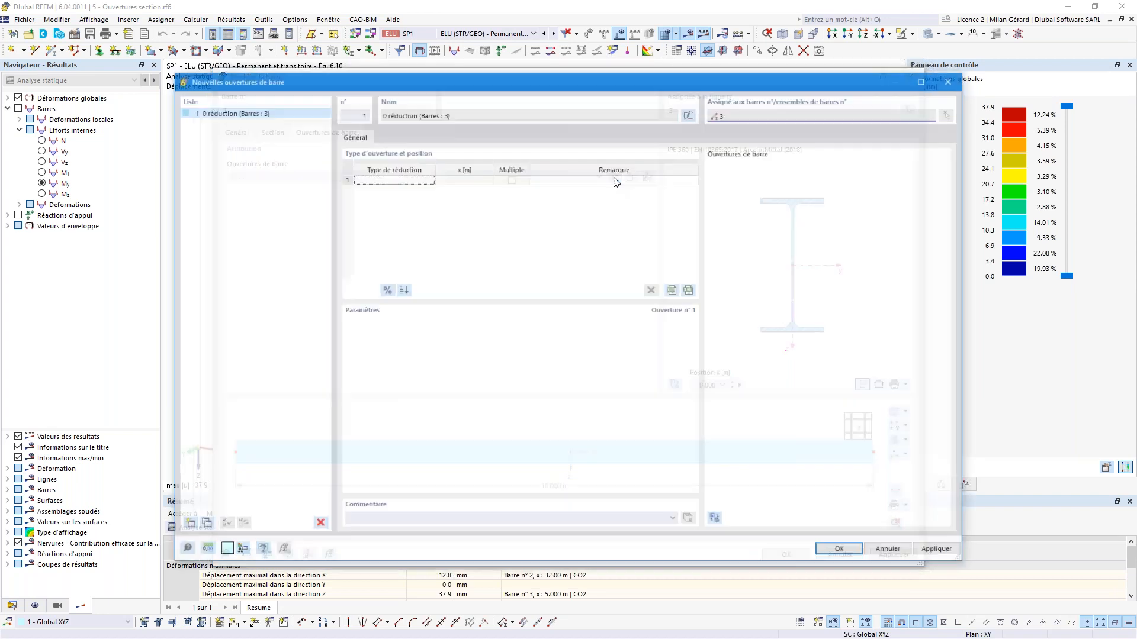
{"action": "left_click", "coordinate": [427, 179]}
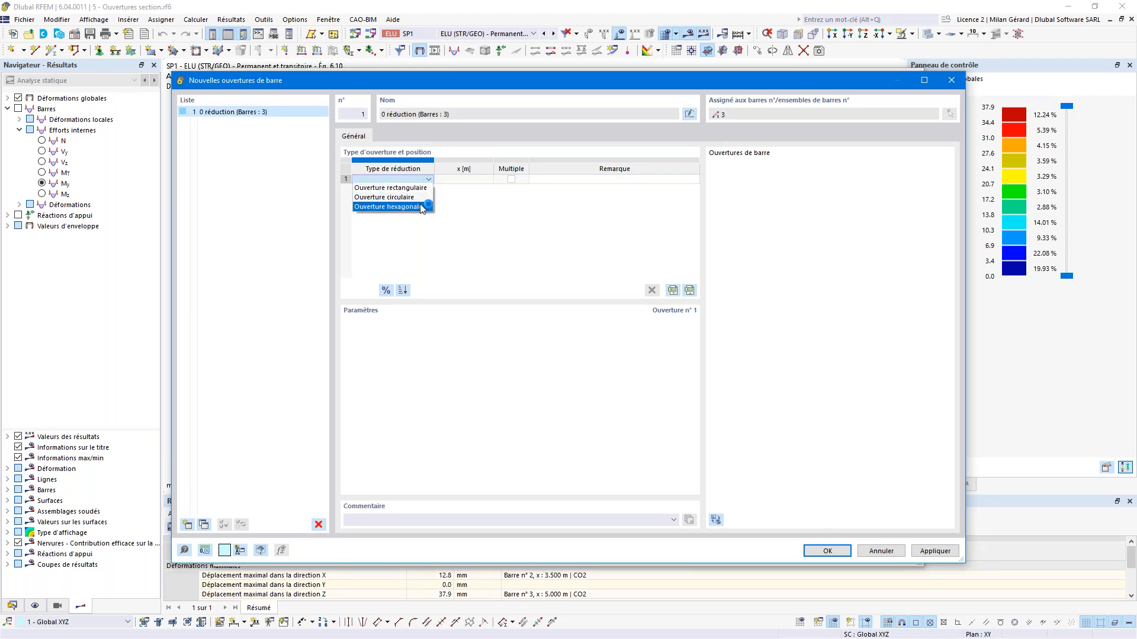
{"action": "left_click", "coordinate": [421, 207]}
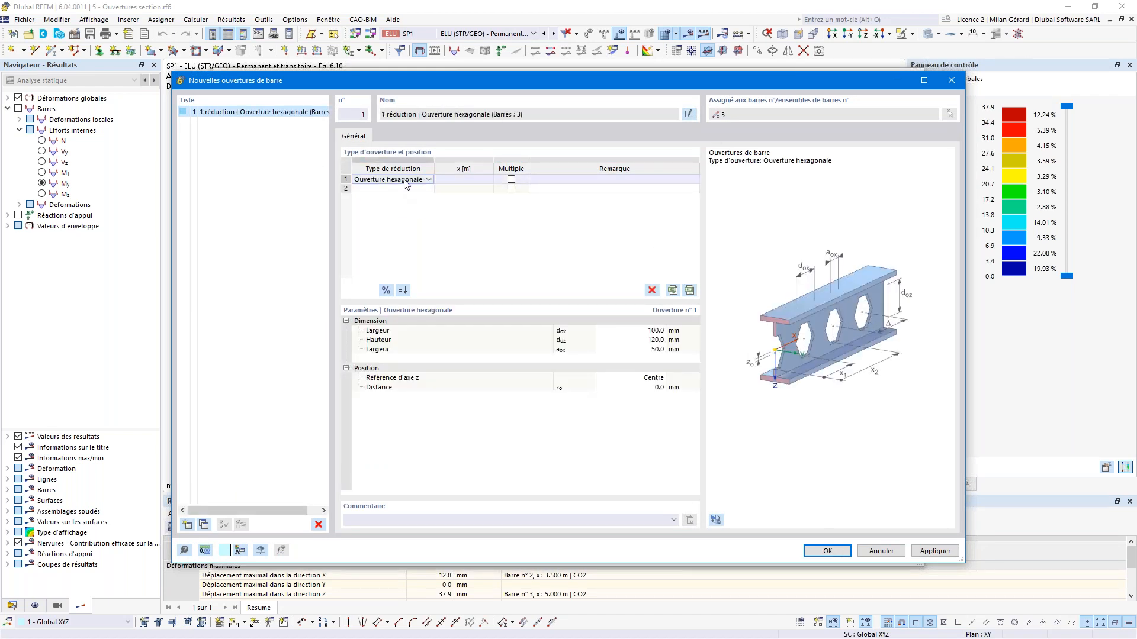
{"action": "left_click", "coordinate": [427, 179]}
{"action": "left_click", "coordinate": [406, 199]}
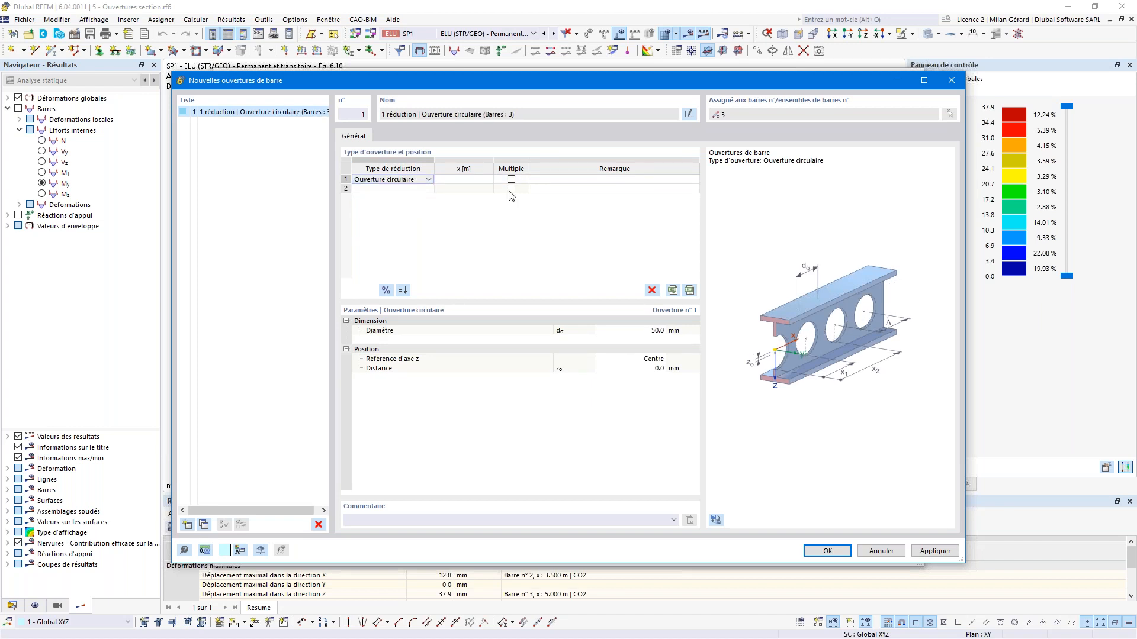
{"action": "left_click", "coordinate": [418, 179]}
{"action": "left_click", "coordinate": [418, 188]}
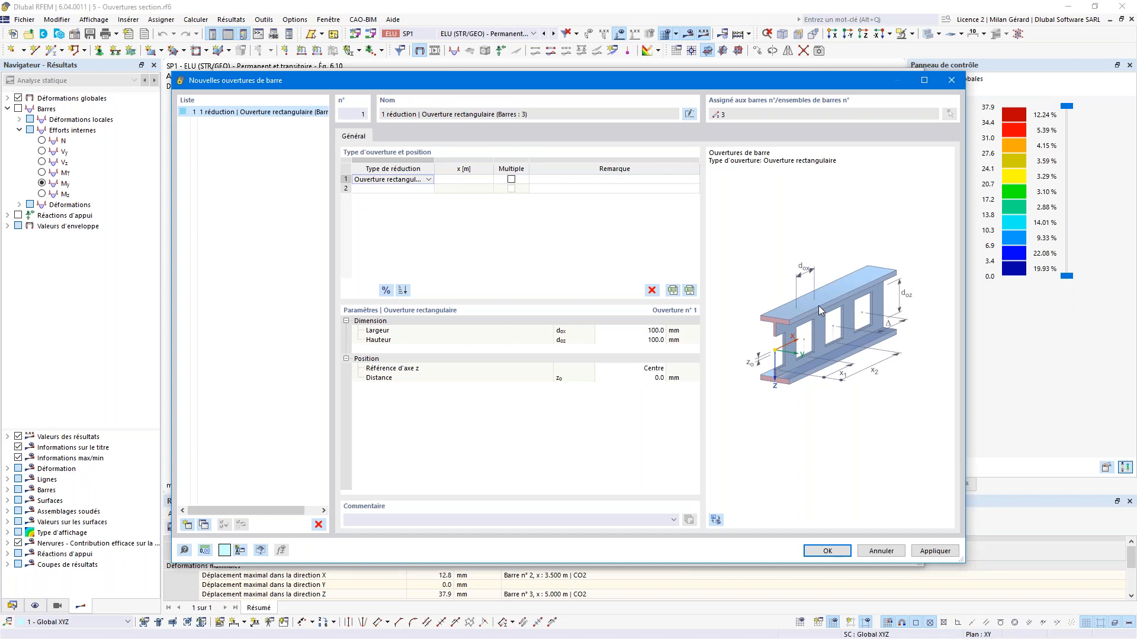
{"action": "left_click", "coordinate": [718, 522]}
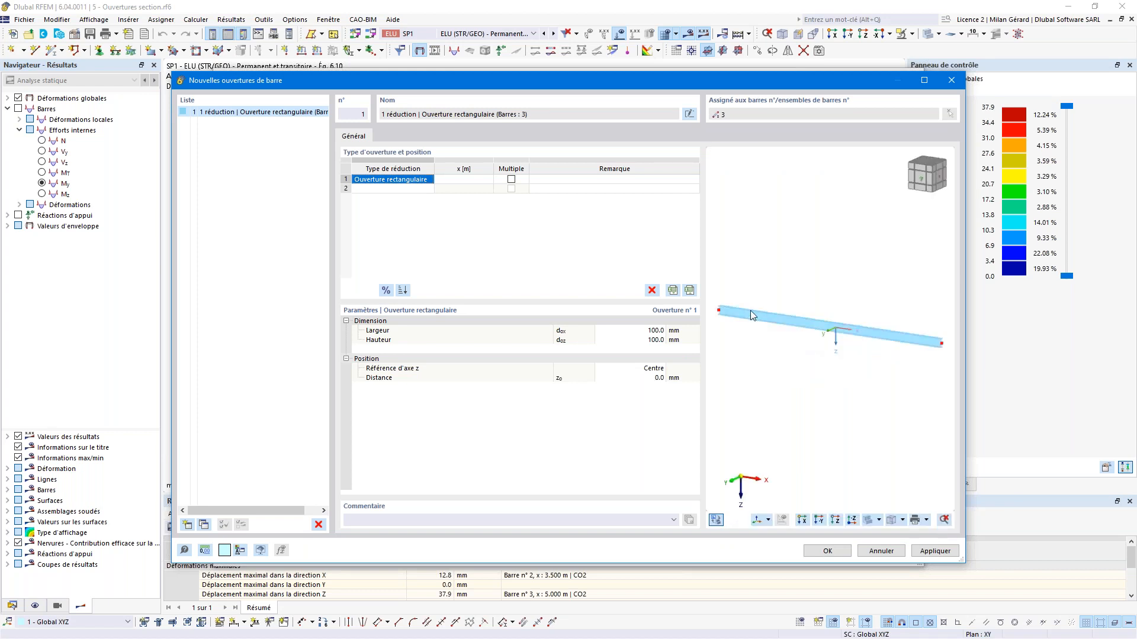
{"action": "scroll", "coordinate": [723, 311], "scroll_direction": "up", "scroll_amount": 3}
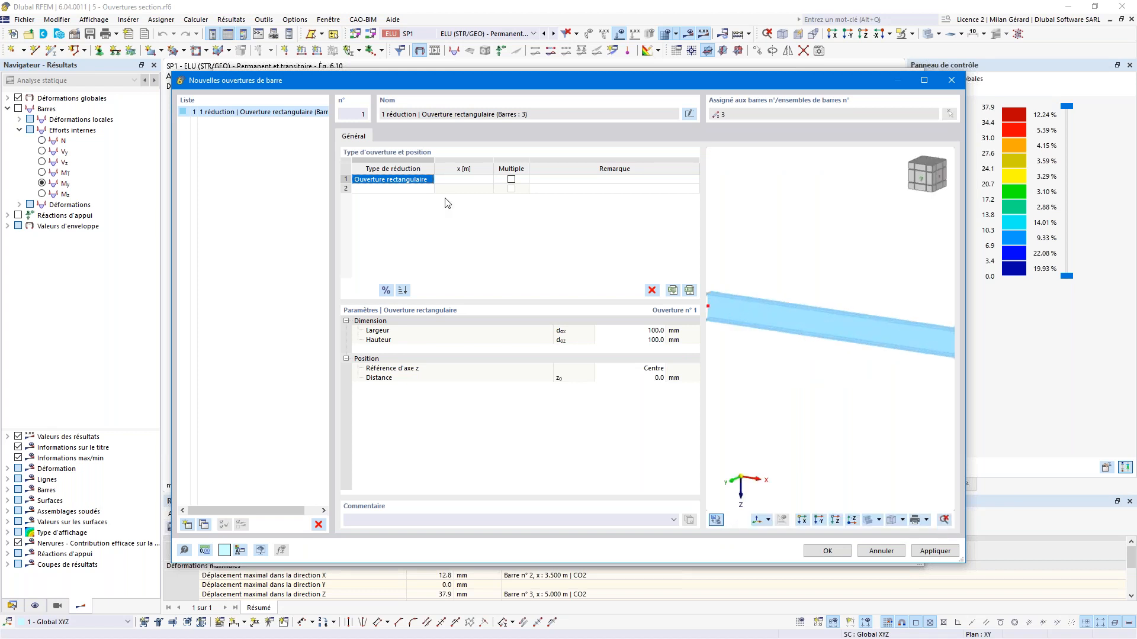
Step: Place the opening at x = 1.000 m, 200 mm wide, 200 mm high, offset 50 mm
{"action": "left_click", "coordinate": [448, 180]}
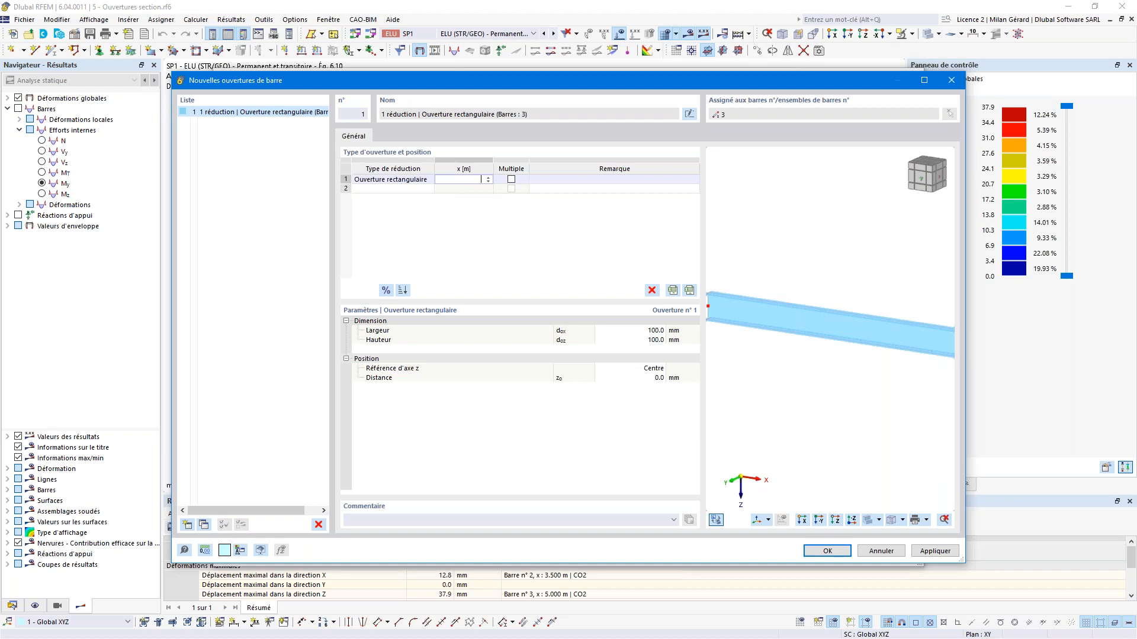
{"action": "key", "text": "Return"}
{"action": "scroll", "coordinate": [755, 318], "scroll_direction": "up", "scroll_amount": 4}
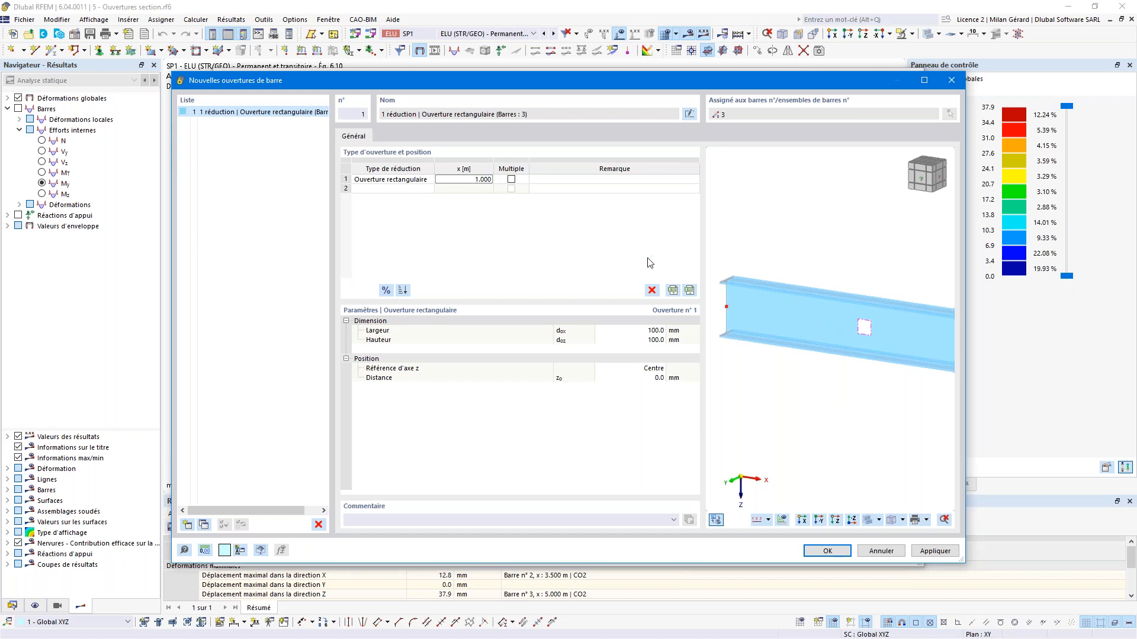
{"action": "left_click", "coordinate": [643, 330]}
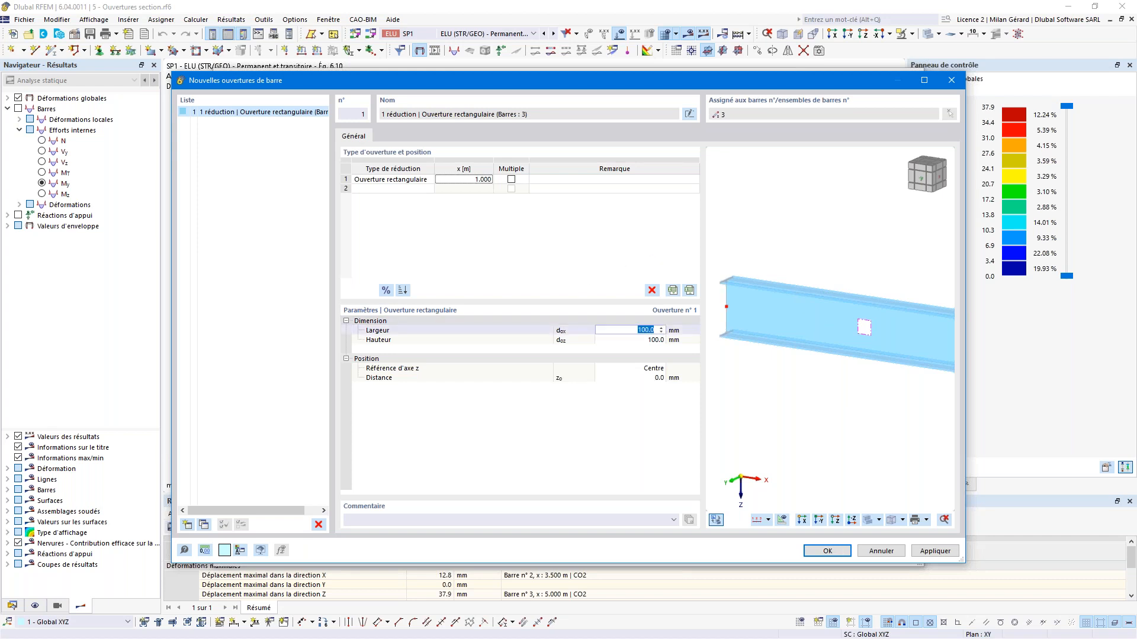
{"action": "type", "text": "200"}
{"action": "left_click", "coordinate": [643, 341]}
{"action": "type", "text": "2"}
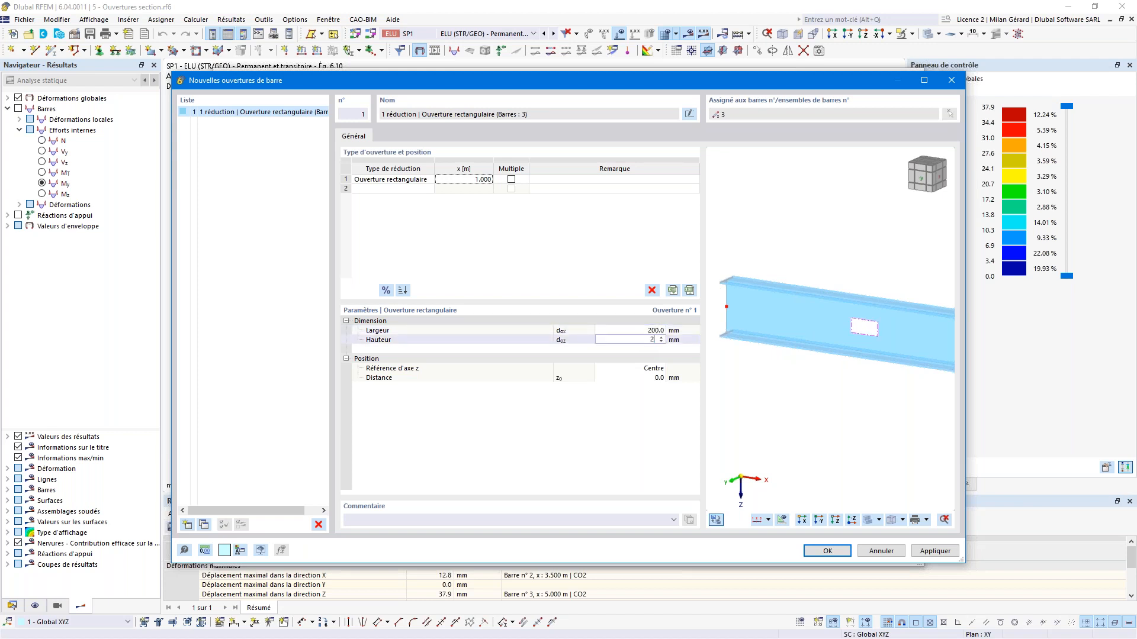
{"action": "type", "text": "00"}
{"action": "key", "text": "Return"}
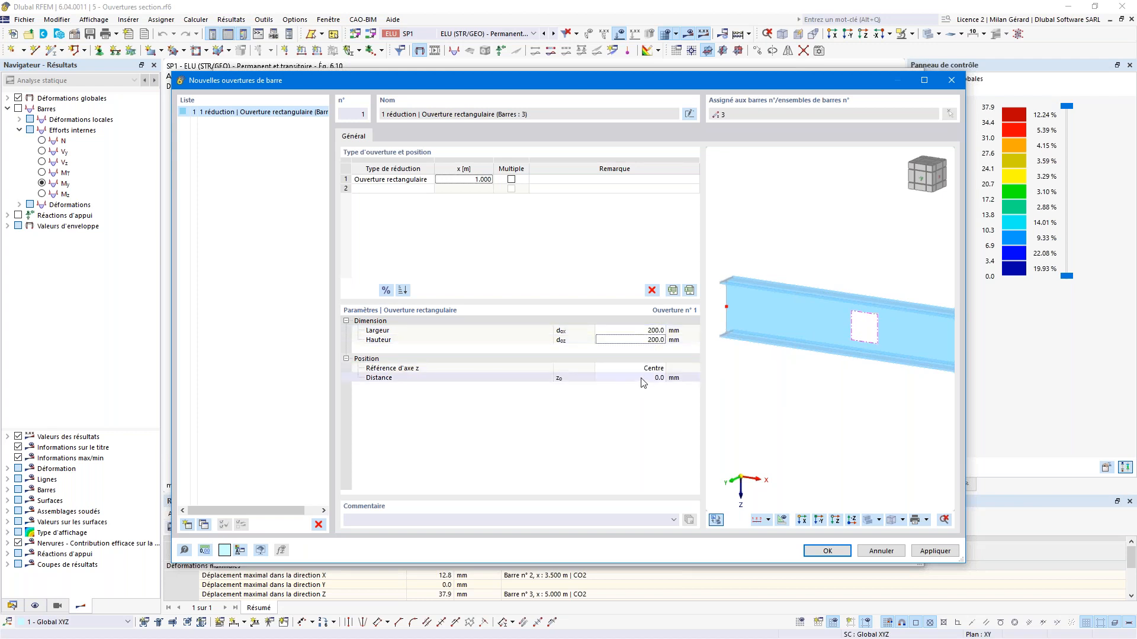
{"action": "left_click", "coordinate": [640, 378]}
{"action": "type", "text": "50"}
{"action": "key", "text": "Return"}
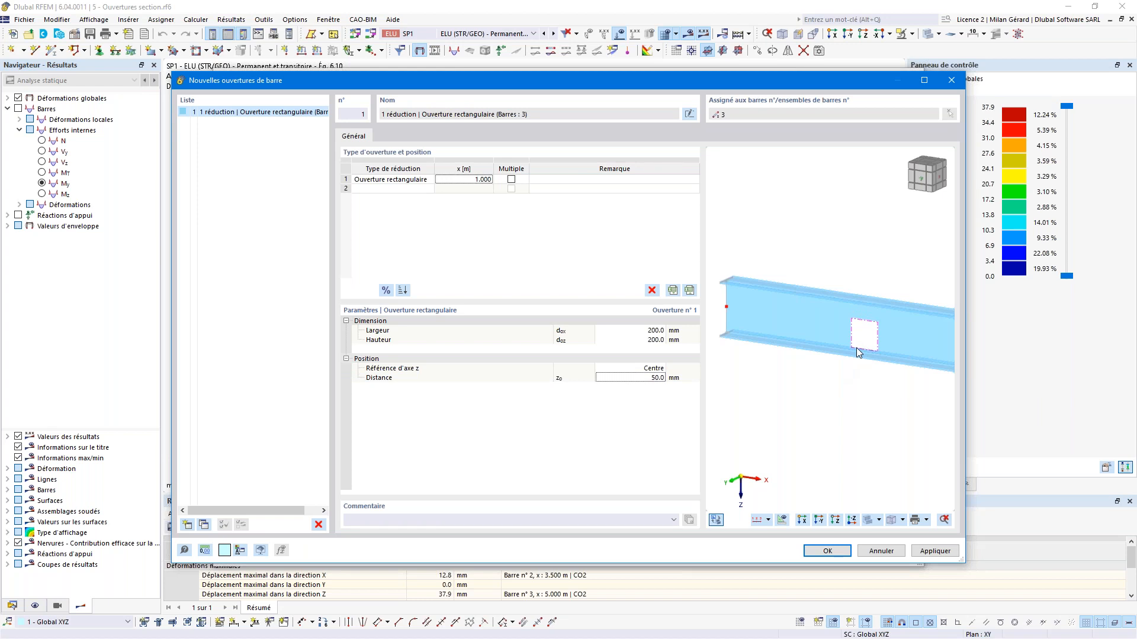
Step: Turn on Multiple openings: four openings spaced 0.5 m apart
{"action": "left_click", "coordinate": [511, 180]}
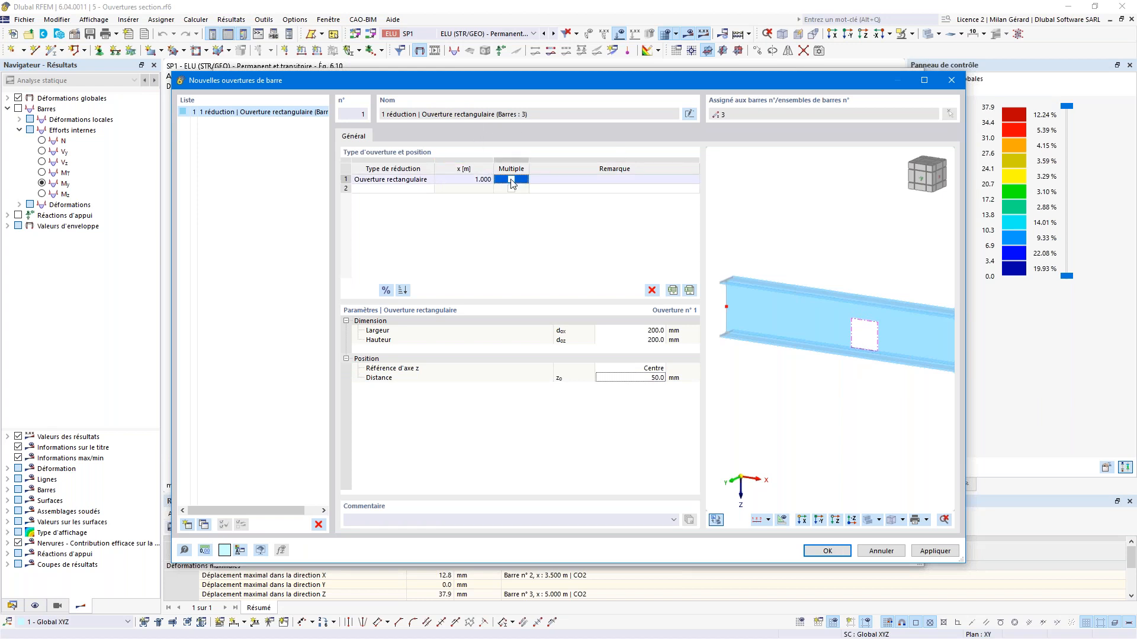
{"action": "left_click", "coordinate": [511, 180]}
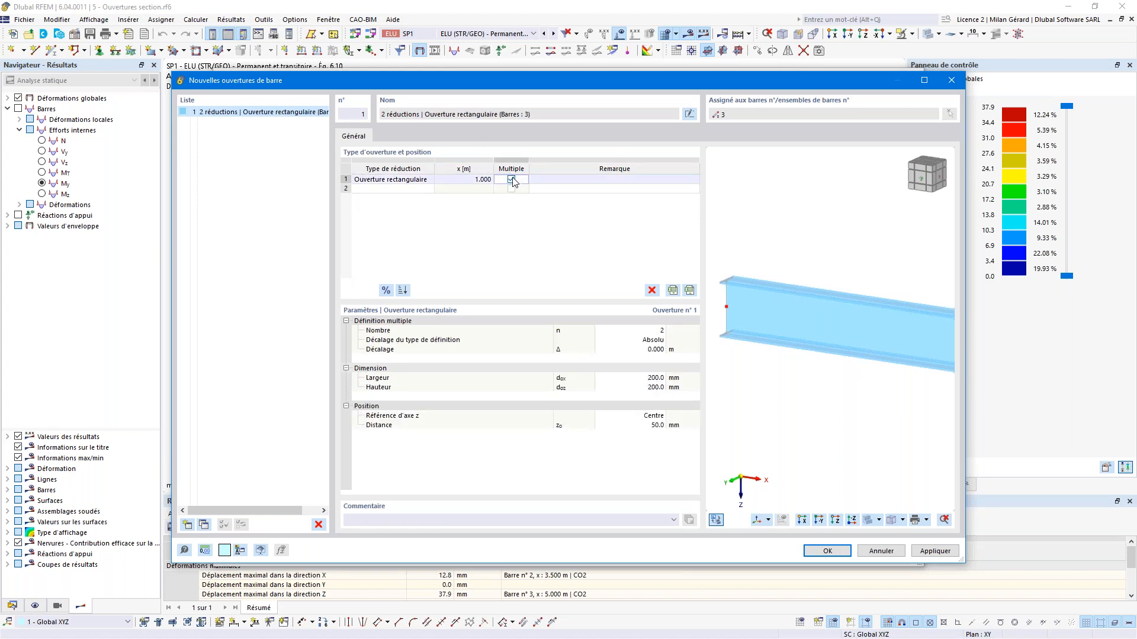
{"action": "left_click", "coordinate": [651, 330]}
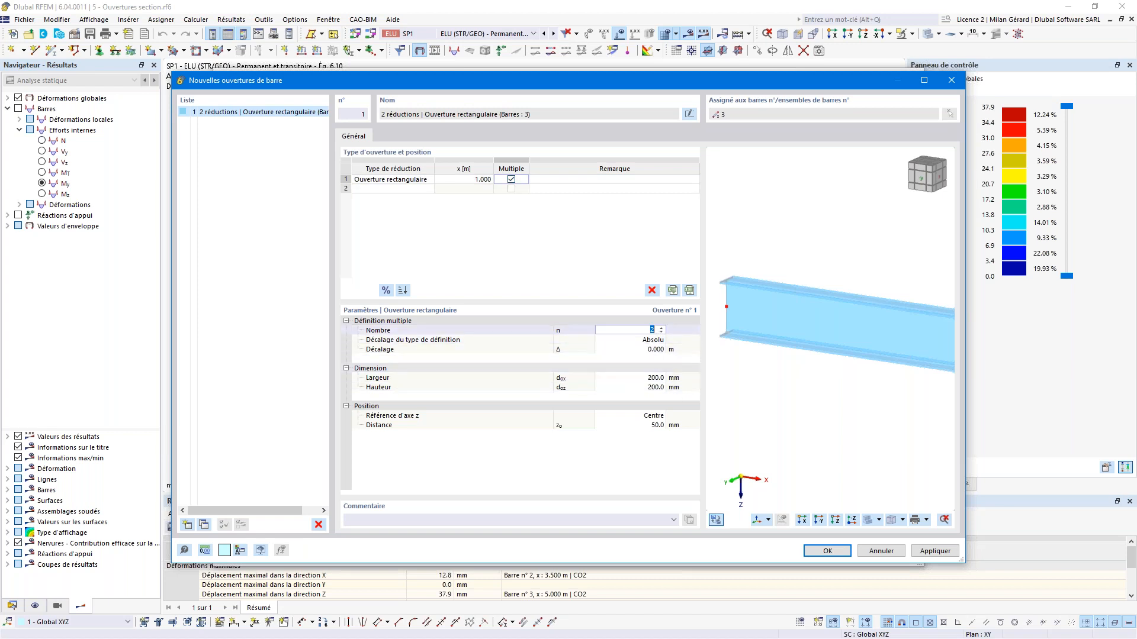
{"action": "key", "text": "Tab"}
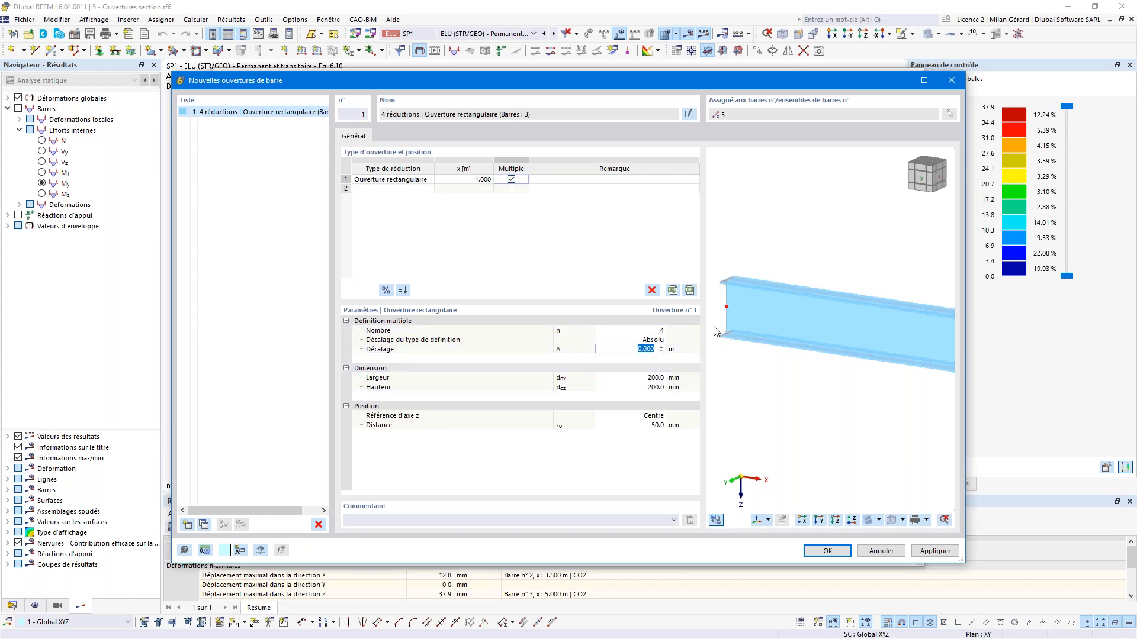
{"action": "type", "text": "0.5"}
{"action": "left_click", "coordinate": [637, 365]}
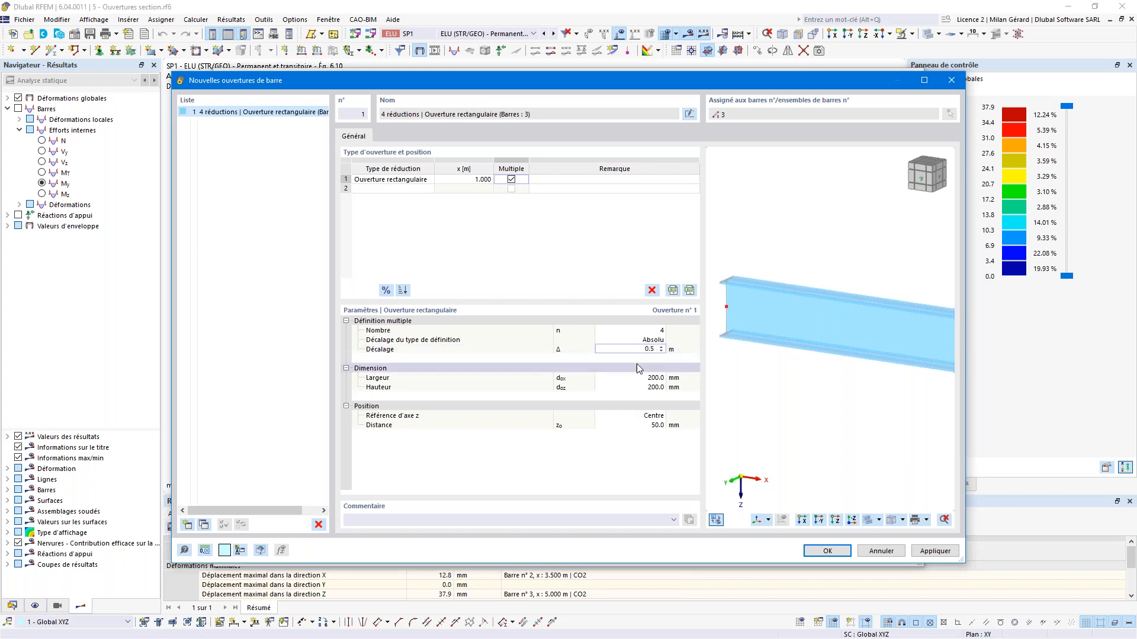
Step: Set the opening width to 300 mm and offset to 0, then revert to a single opening
{"action": "scroll", "coordinate": [862, 326], "scroll_direction": "down", "scroll_amount": 3}
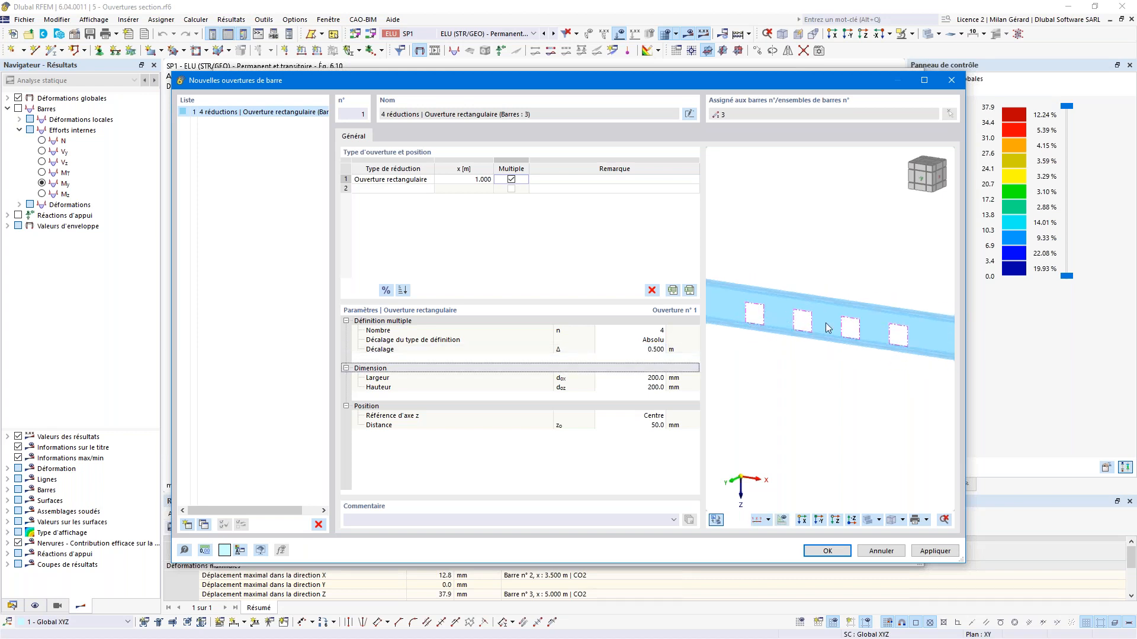
{"action": "left_click", "coordinate": [653, 380]}
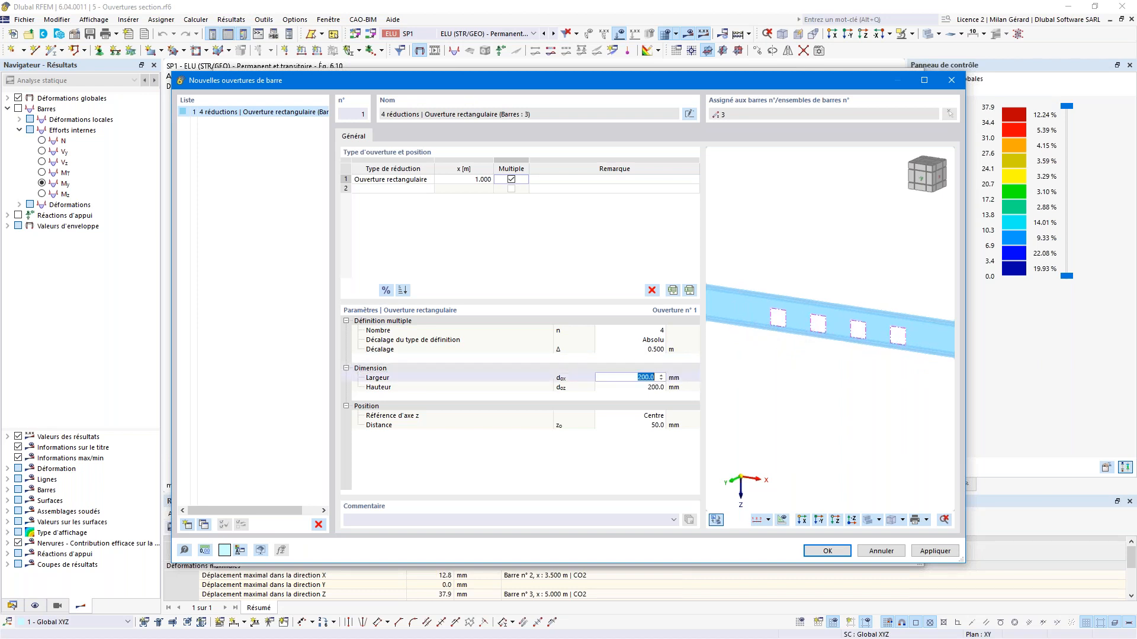
{"action": "type", "text": "300"}
{"action": "key", "text": "Tab"}
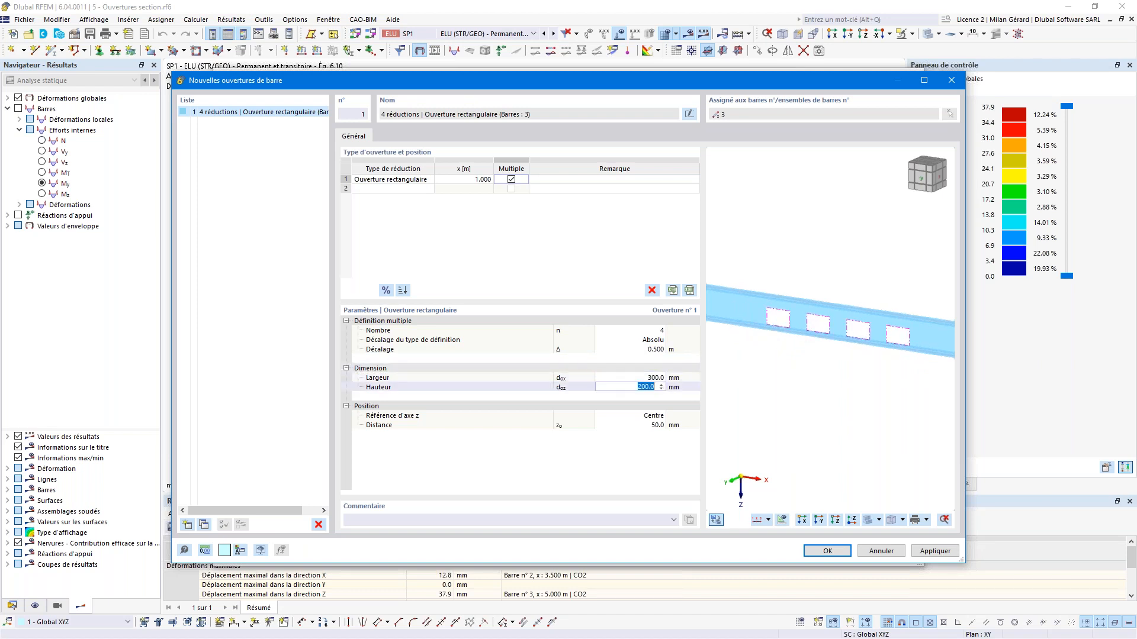
{"action": "left_click", "coordinate": [633, 425]}
{"action": "type", "text": "0"}
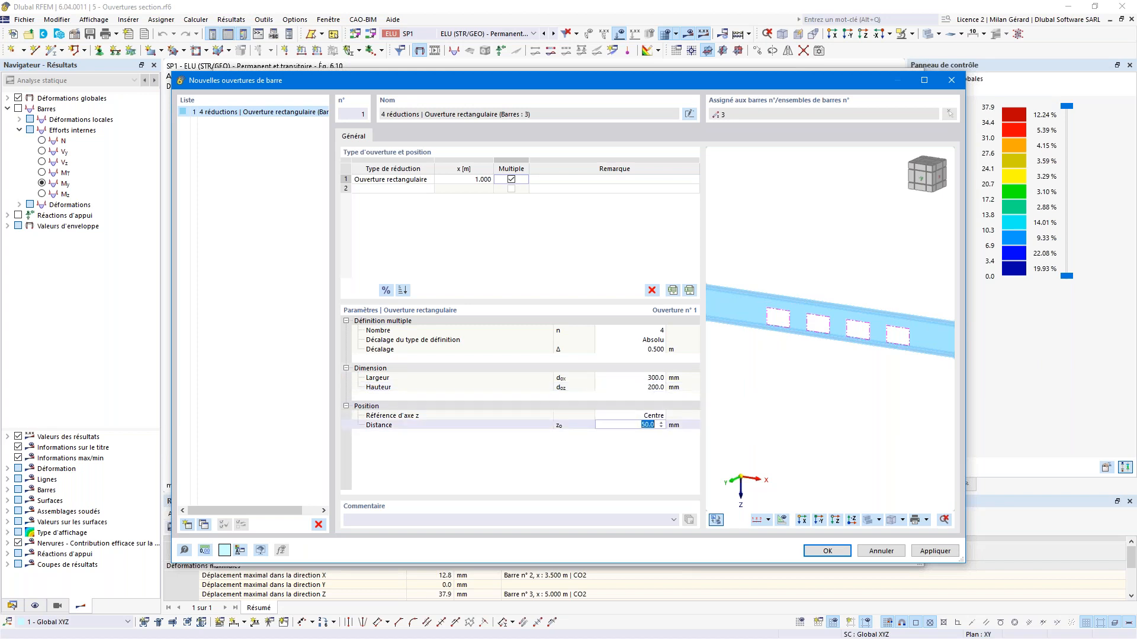
{"action": "left_click", "coordinate": [633, 415]}
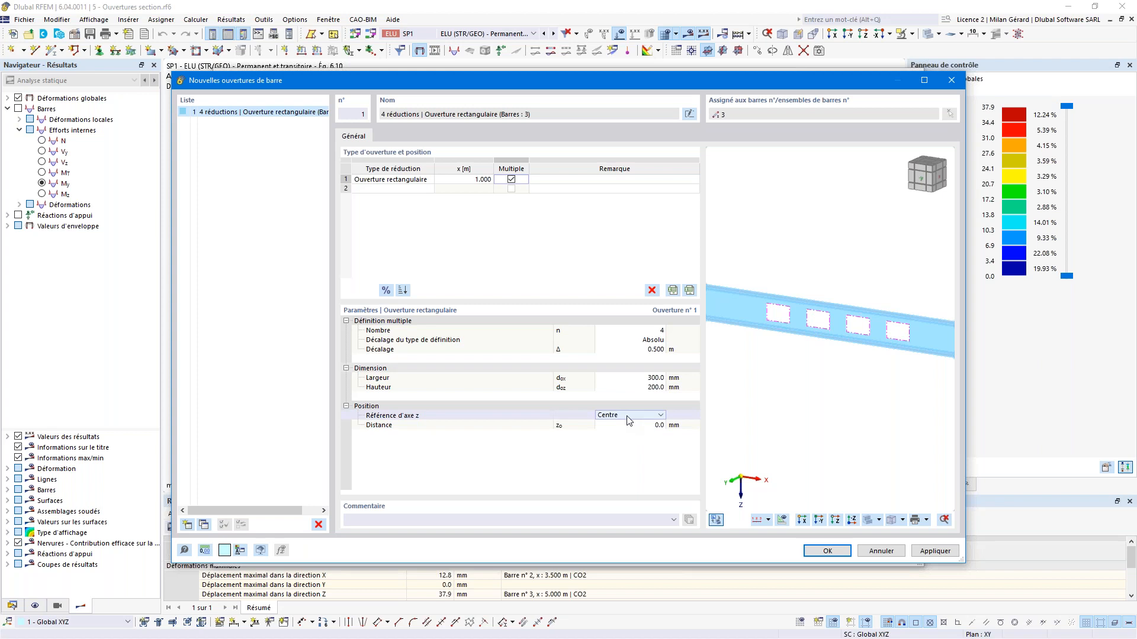
{"action": "left_click", "coordinate": [511, 180]}
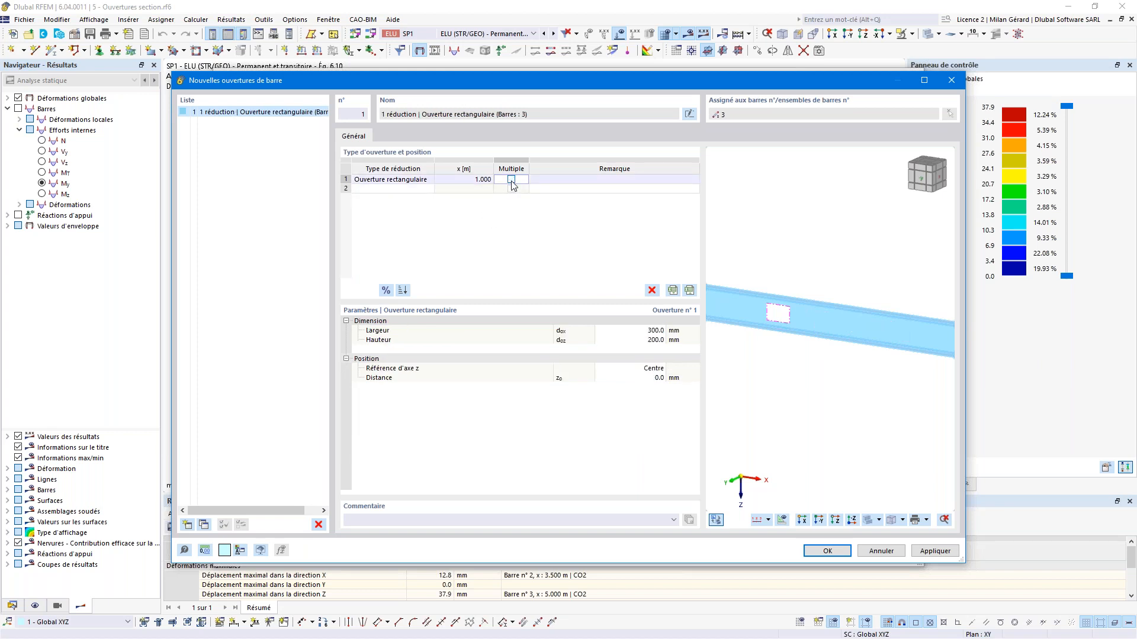
Step: Widen the opening to 600 mm and confirm the '1 - 1 réduction' opening set
{"action": "left_click", "coordinate": [636, 330]}
{"action": "type", "text": "600"}
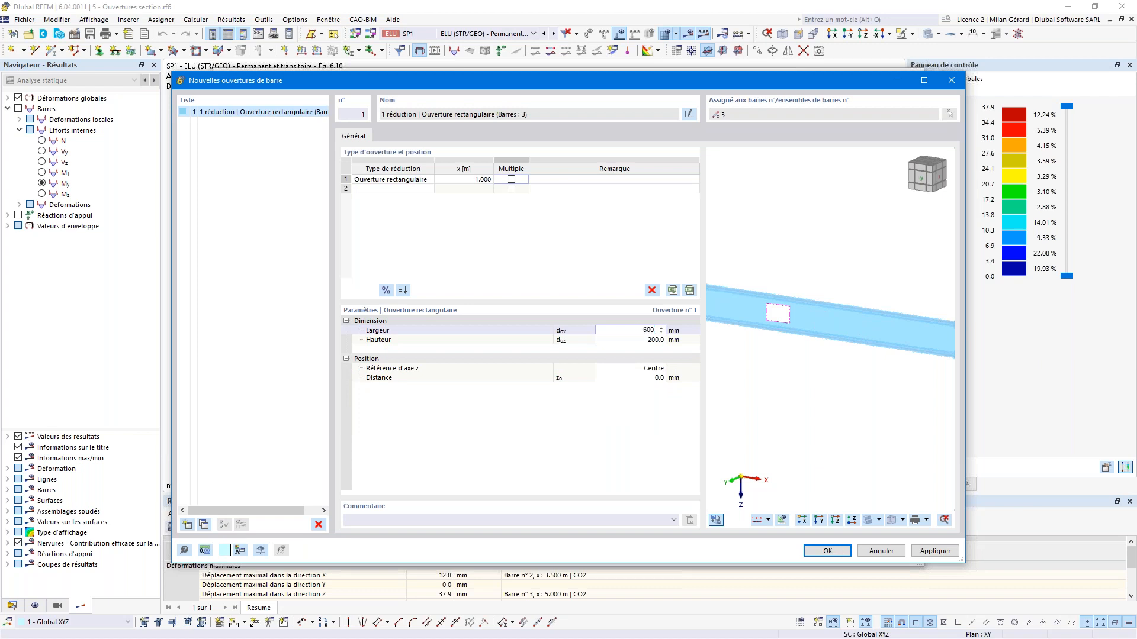
{"action": "key", "text": "Tab"}
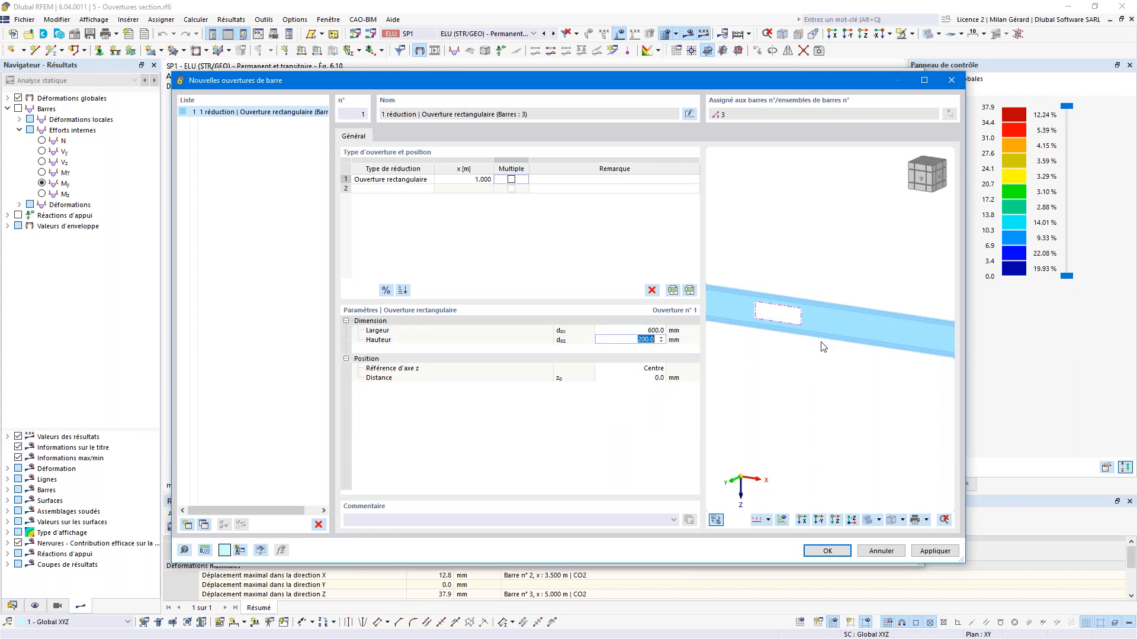
{"action": "left_click", "coordinate": [830, 554]}
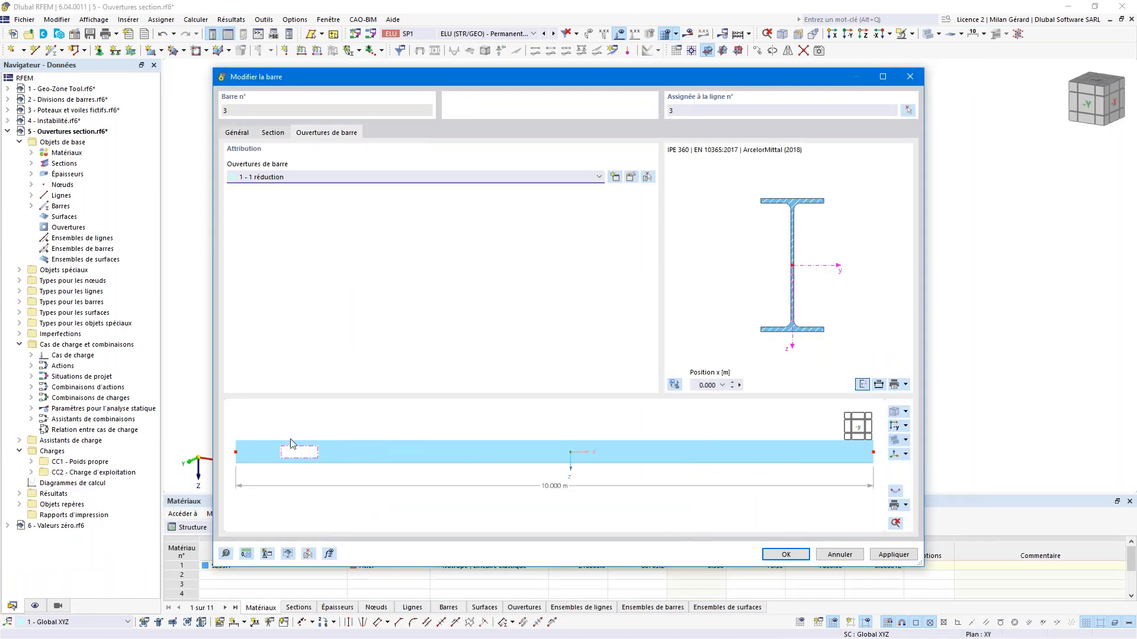
Step: Confirm the Modifier la barre dialog to apply the opening to member 3
{"action": "left_click", "coordinate": [799, 557]}
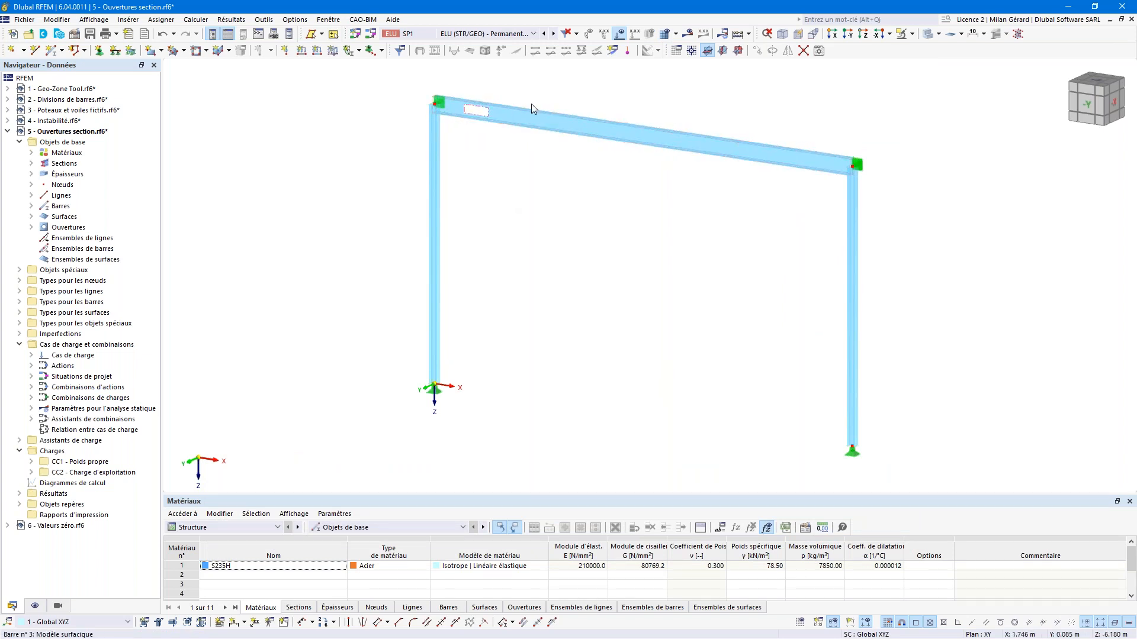
Step: Show the frame as a surface model, zoomed in on the beam opening
{"action": "left_click", "coordinate": [1019, 34]}
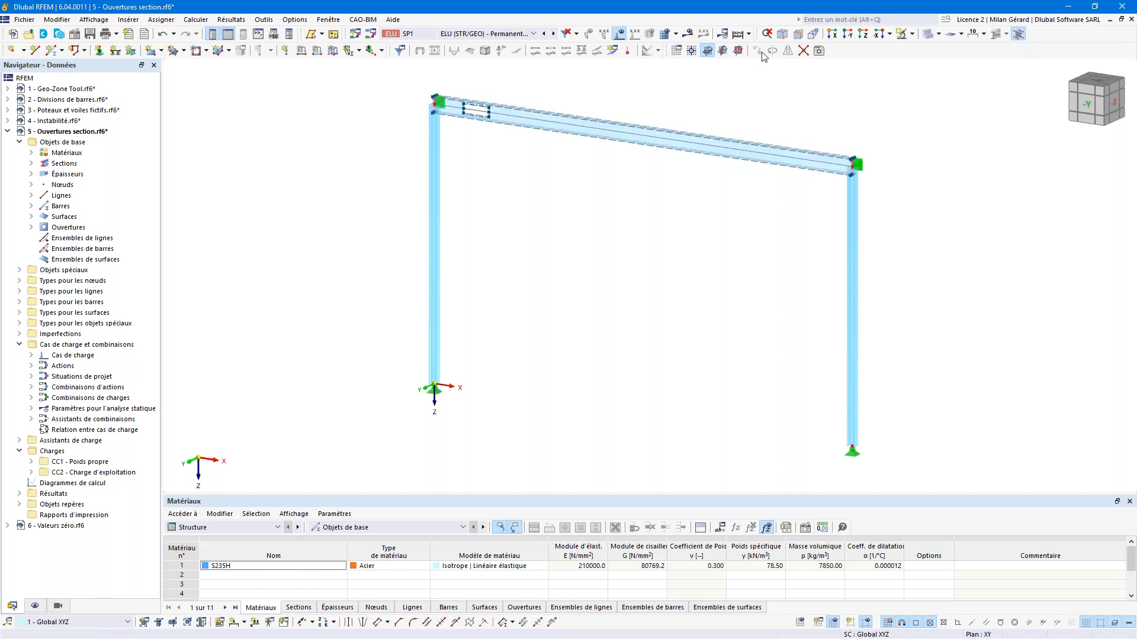
{"action": "scroll", "coordinate": [503, 95], "scroll_direction": "up", "scroll_amount": 5}
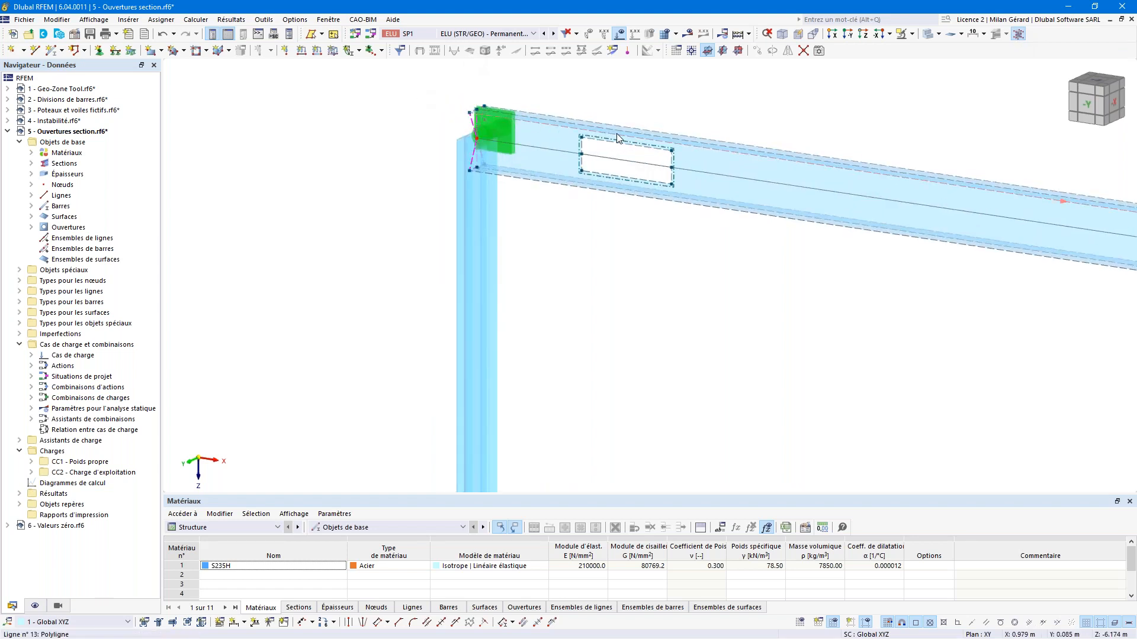
{"action": "scroll", "coordinate": [578, 135], "scroll_direction": "up", "scroll_amount": 3}
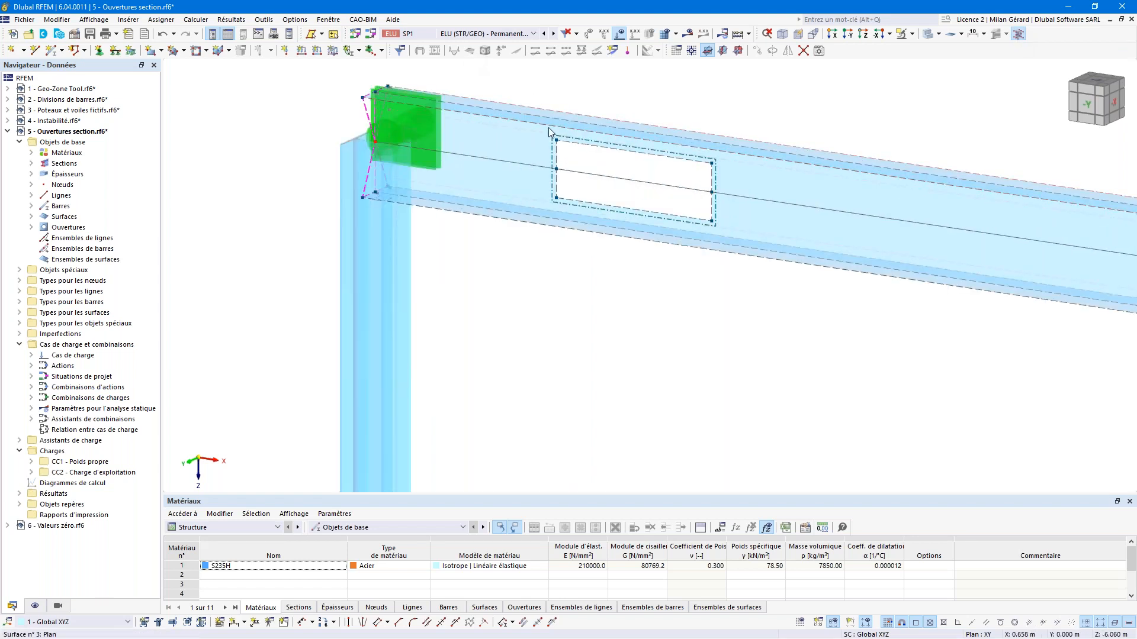
{"action": "mouse_move", "coordinate": [551, 120]}
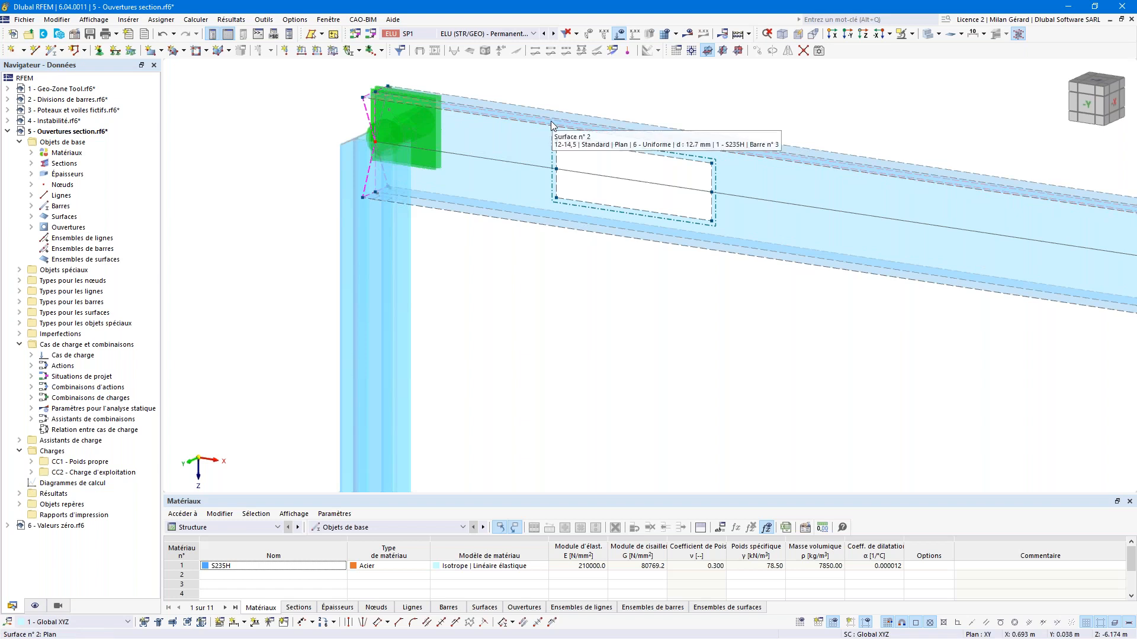
Step: Inspect the beam web and lower flange surfaces, then select the nodal support
{"action": "left_click", "coordinate": [530, 143]}
{"action": "left_click", "coordinate": [512, 261]}
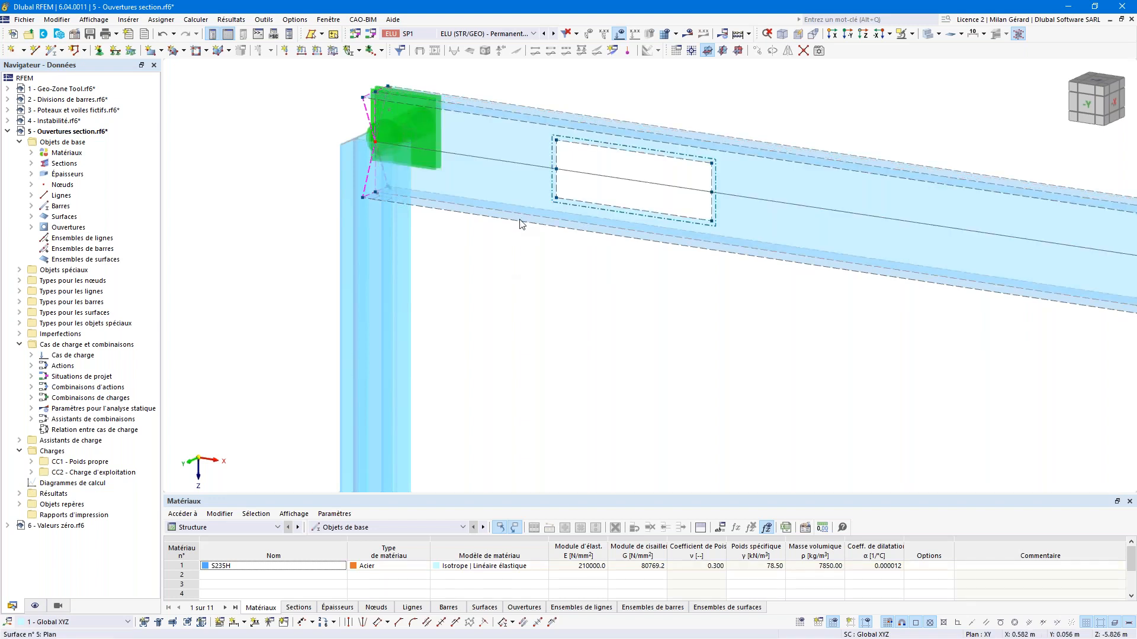
{"action": "left_click", "coordinate": [524, 197]}
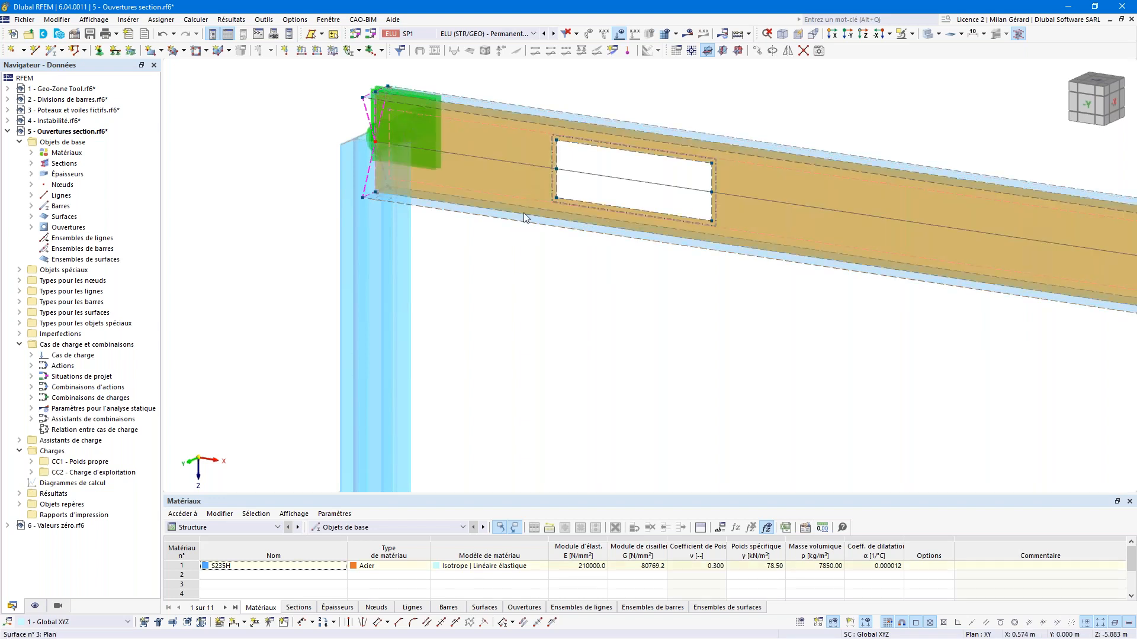
{"action": "left_click", "coordinate": [521, 218]}
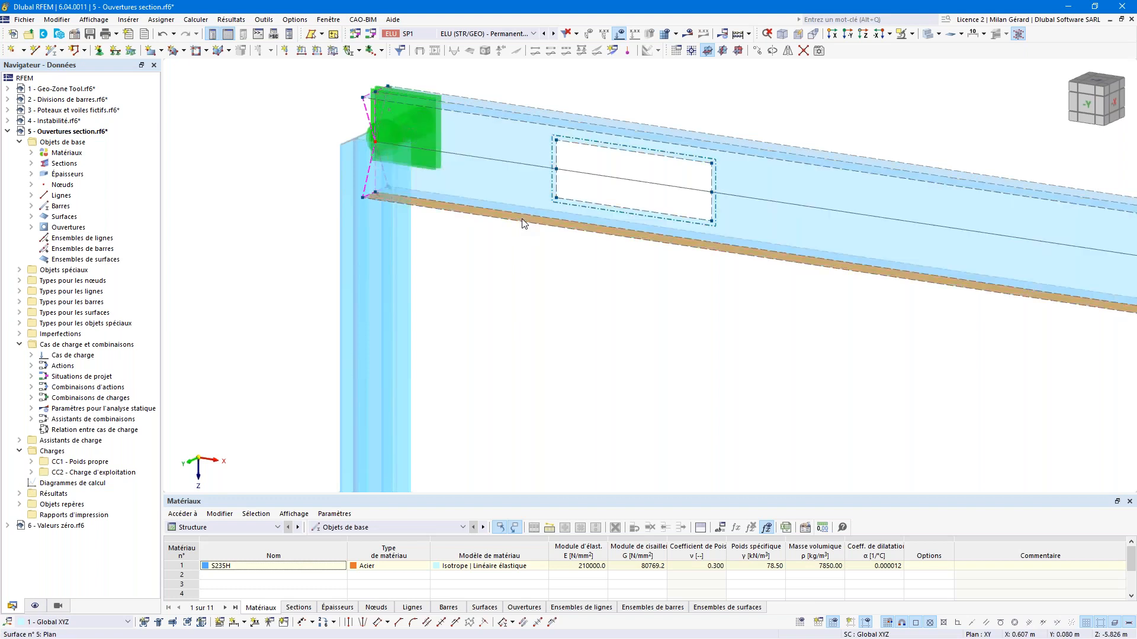
{"action": "left_click", "coordinate": [431, 82]}
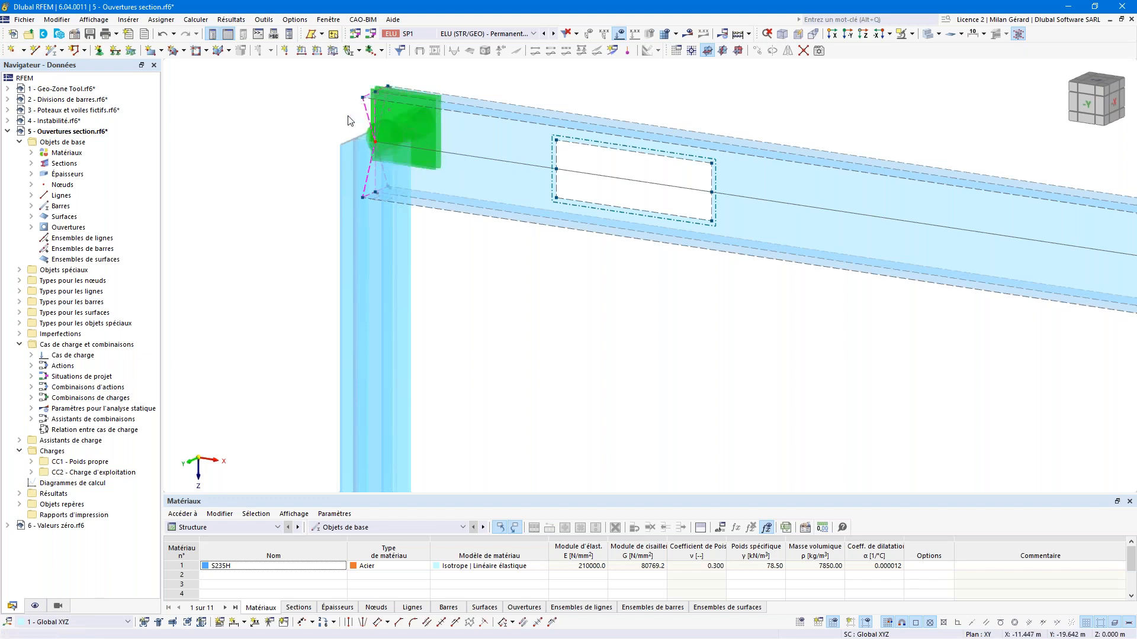
{"action": "left_click", "coordinate": [443, 118]}
Step: Return to the default isometric view of the whole frame and start the calculation
{"action": "left_click", "coordinate": [783, 35]}
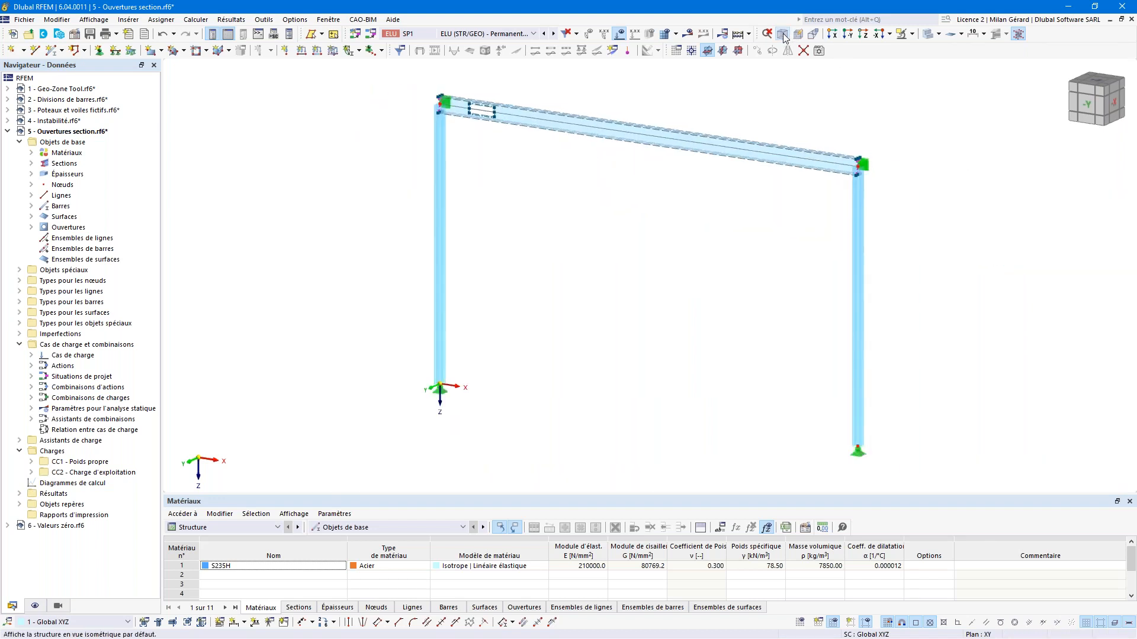
{"action": "left_click", "coordinate": [738, 36]}
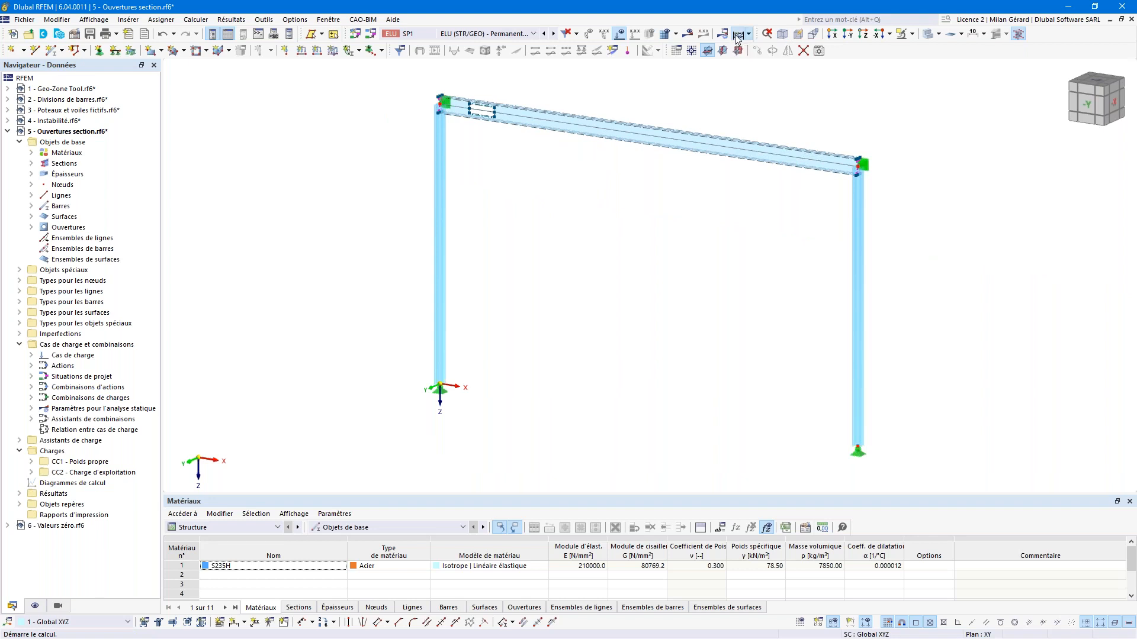
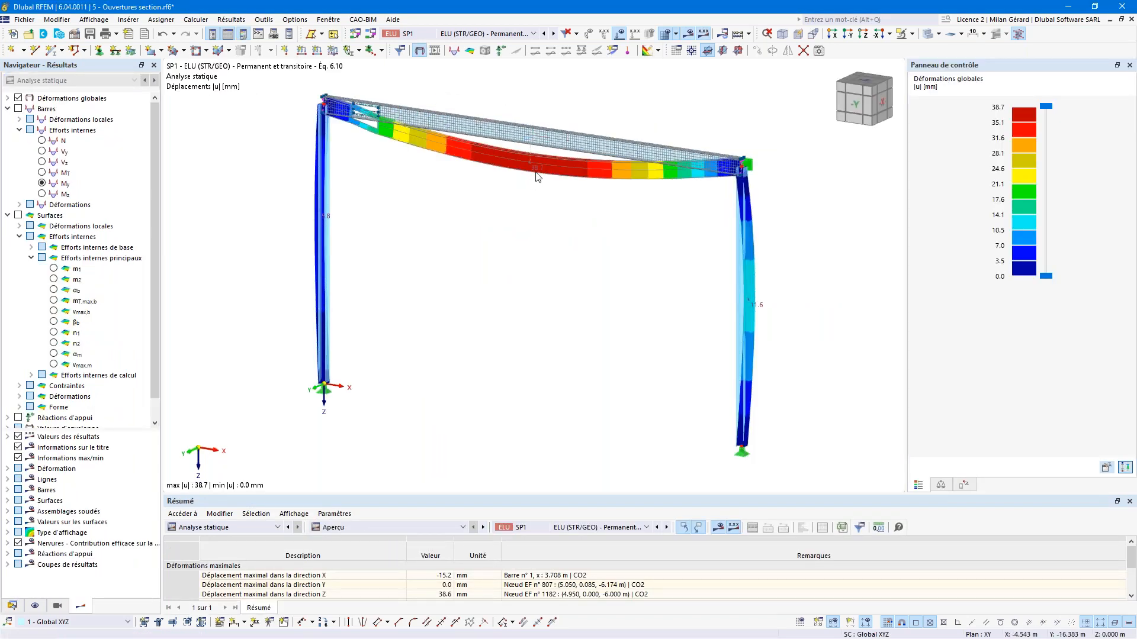
Step: Zoom in and out on the deformed beam, then show the slab as a solid surface
{"action": "scroll", "coordinate": [538, 173], "scroll_direction": "up", "scroll_amount": 5}
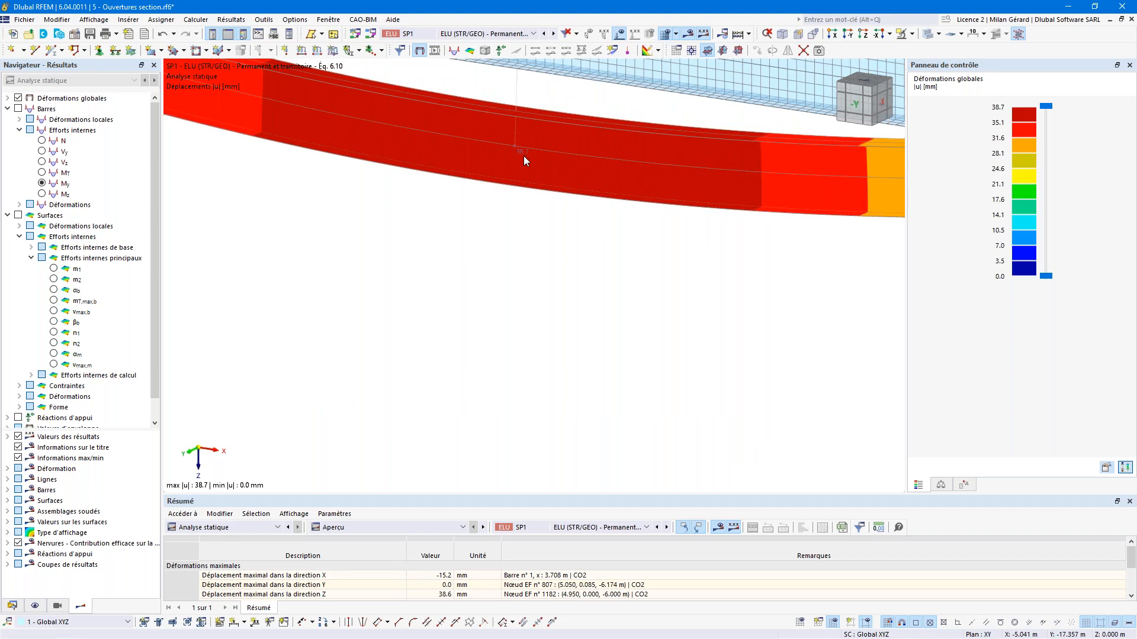
{"action": "scroll", "coordinate": [523, 155], "scroll_direction": "down", "scroll_amount": 5}
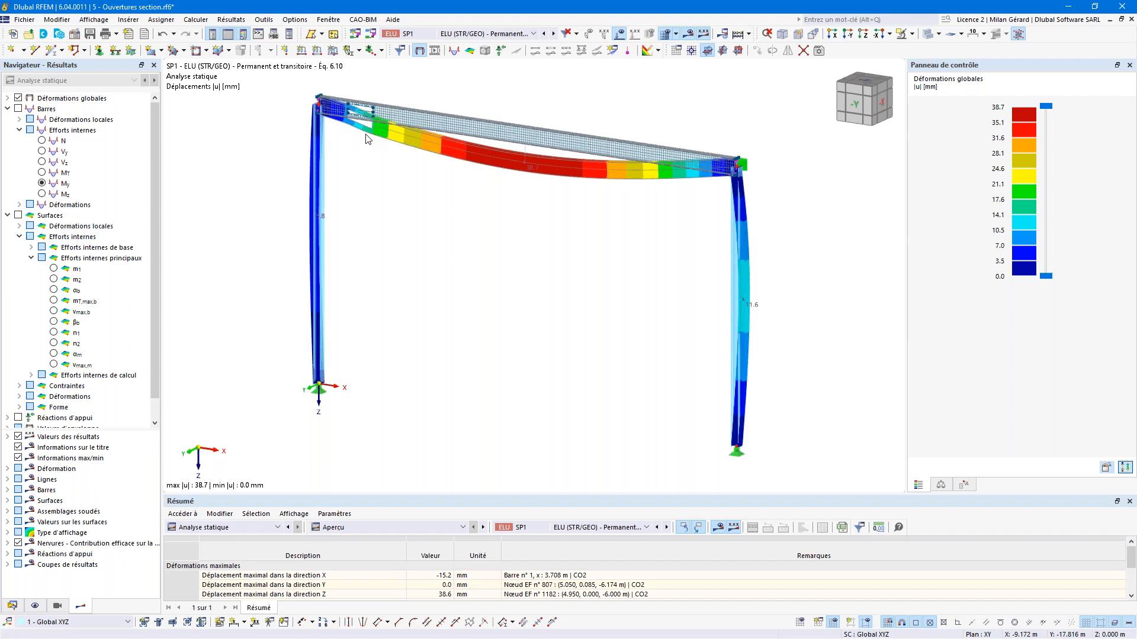
{"action": "left_click", "coordinate": [1017, 35]}
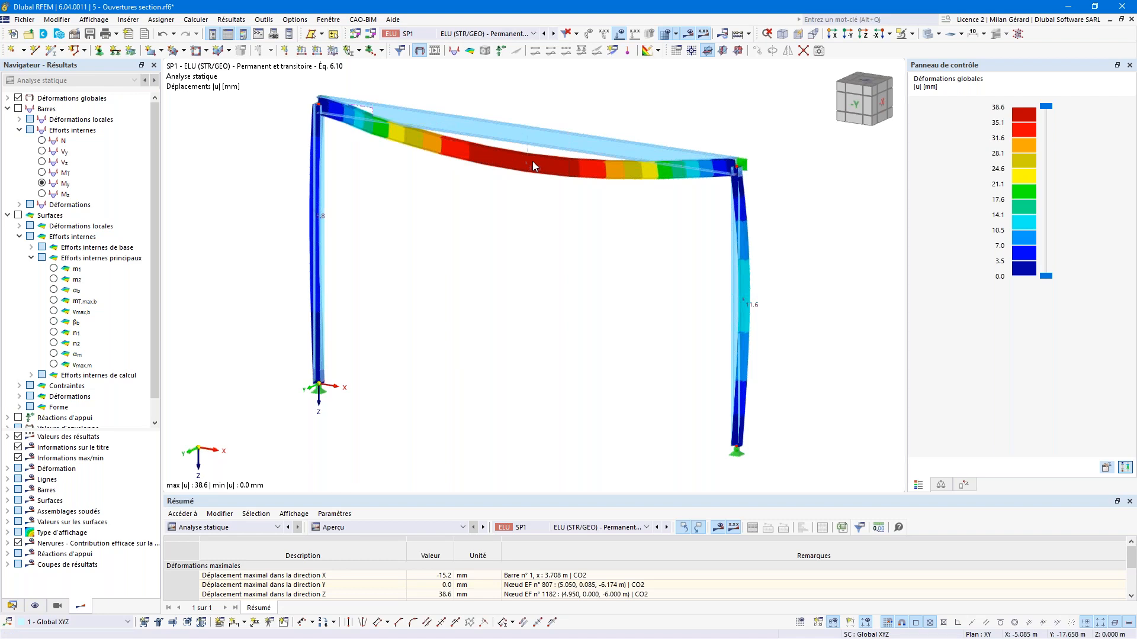
Step: Switch to the -Y view, restore the mesh, and plot σeqv,Mises,Max stresses
{"action": "left_click", "coordinate": [856, 111]}
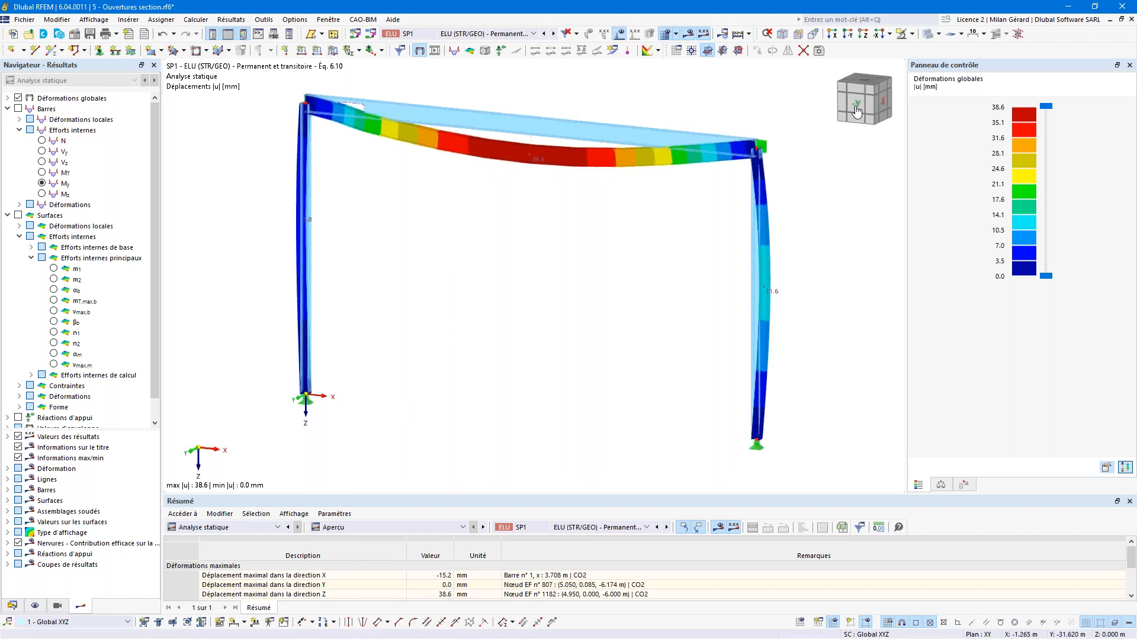
{"action": "left_click", "coordinate": [1014, 34]}
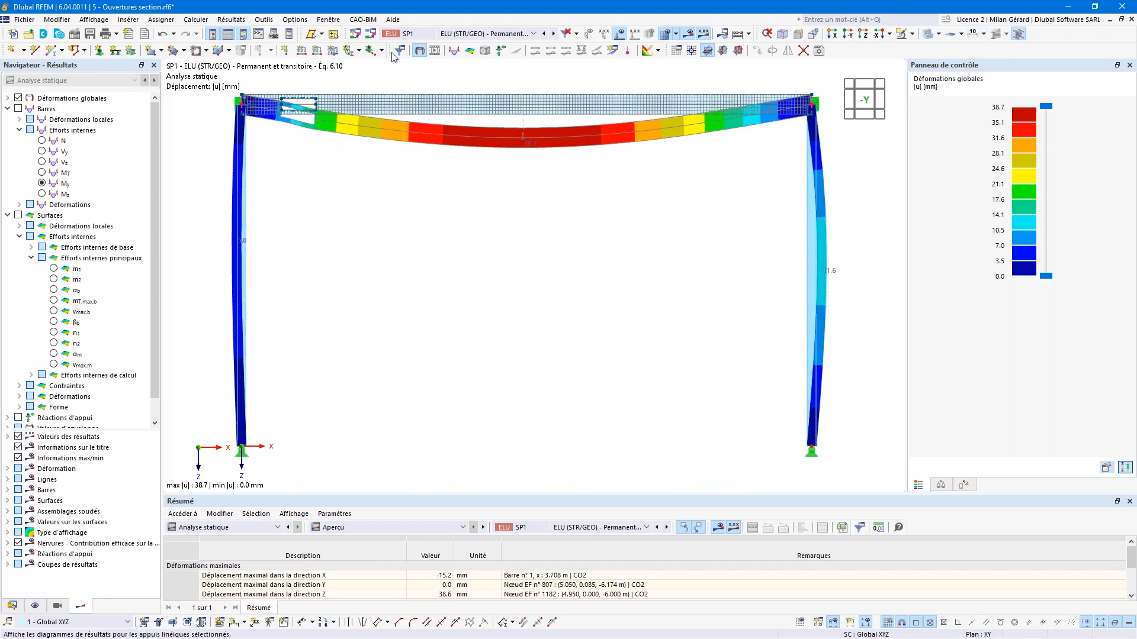
{"action": "left_click", "coordinate": [7, 108]}
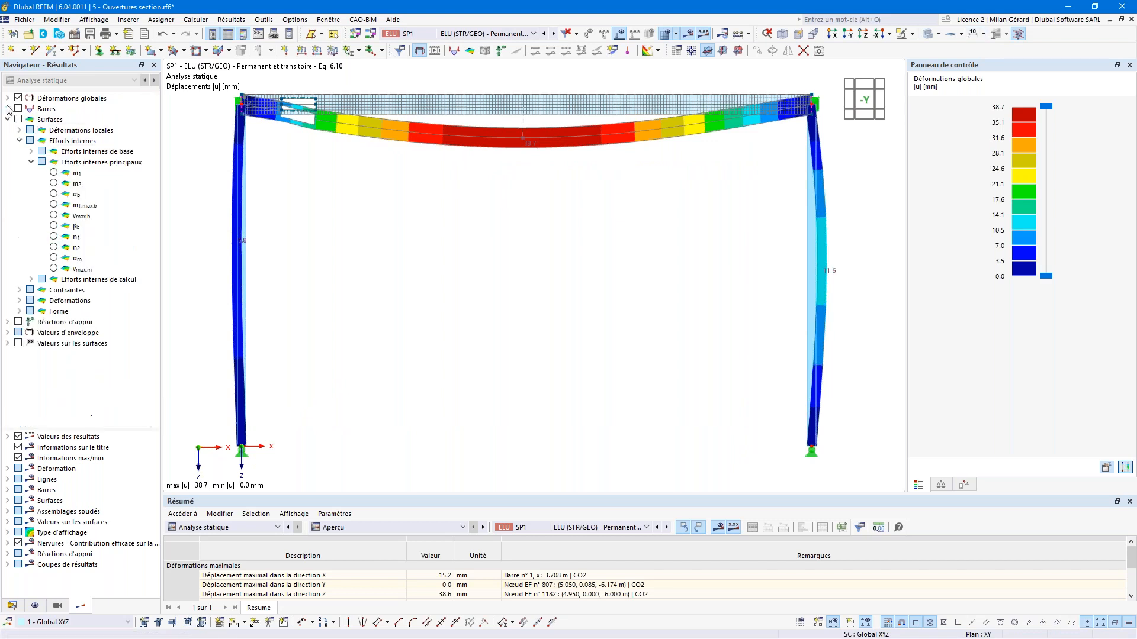
{"action": "left_click", "coordinate": [20, 141]}
{"action": "left_click", "coordinate": [20, 152]}
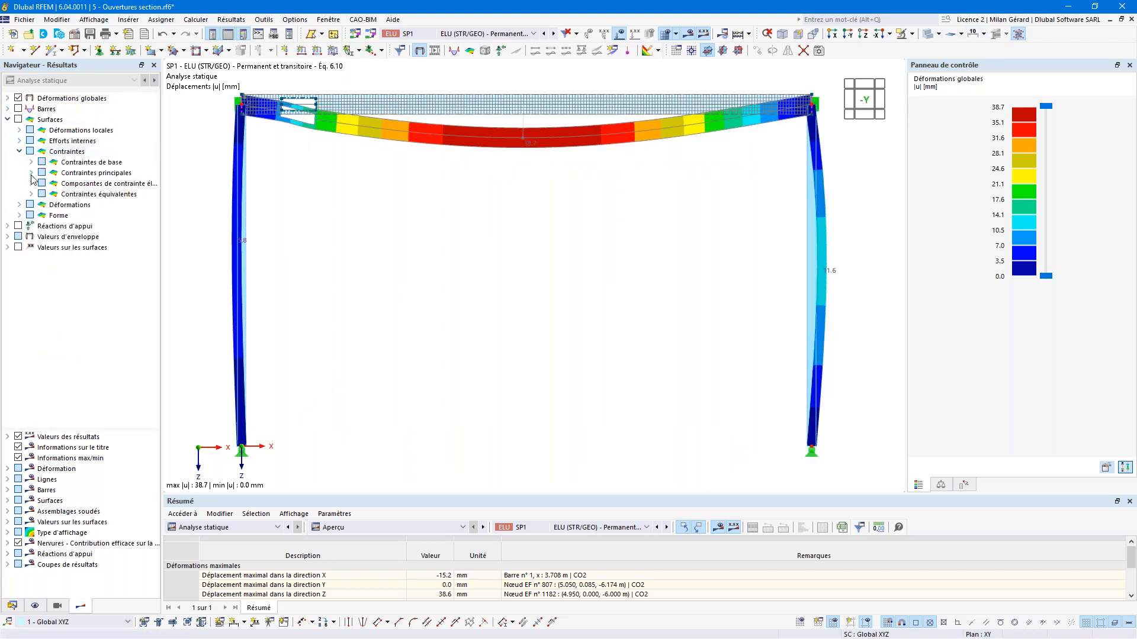
{"action": "left_click", "coordinate": [31, 194]}
{"action": "left_click", "coordinate": [43, 205]}
{"action": "left_click", "coordinate": [65, 216]}
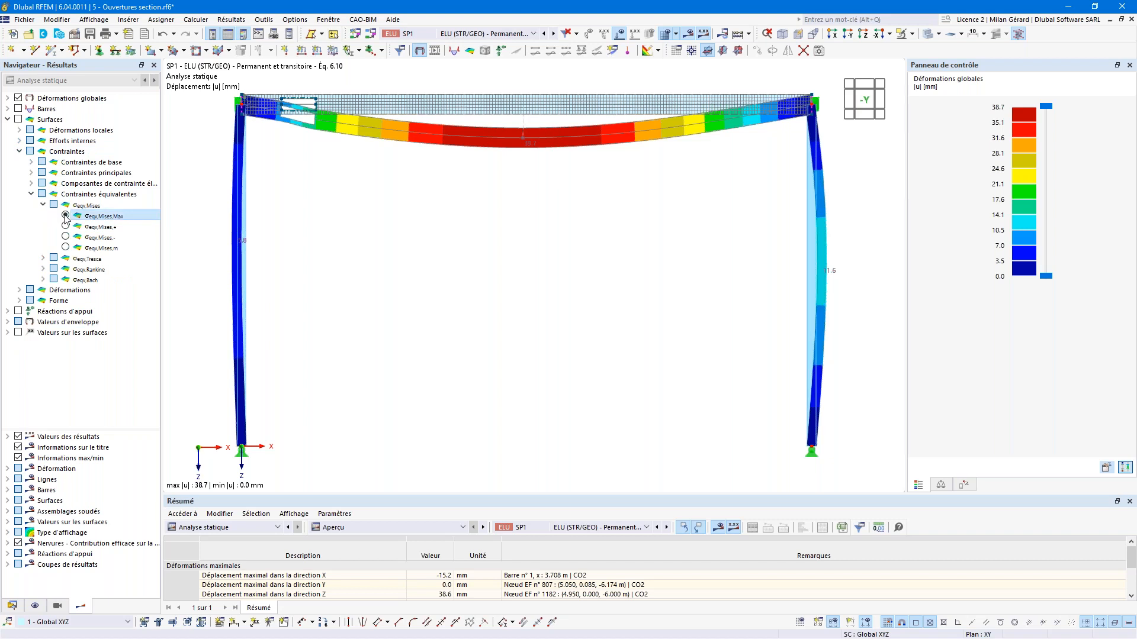
Step: Inspect the stresses around the beam opening from an oblique view, then fit the frame
{"action": "scroll", "coordinate": [280, 99], "scroll_direction": "up", "scroll_amount": 5}
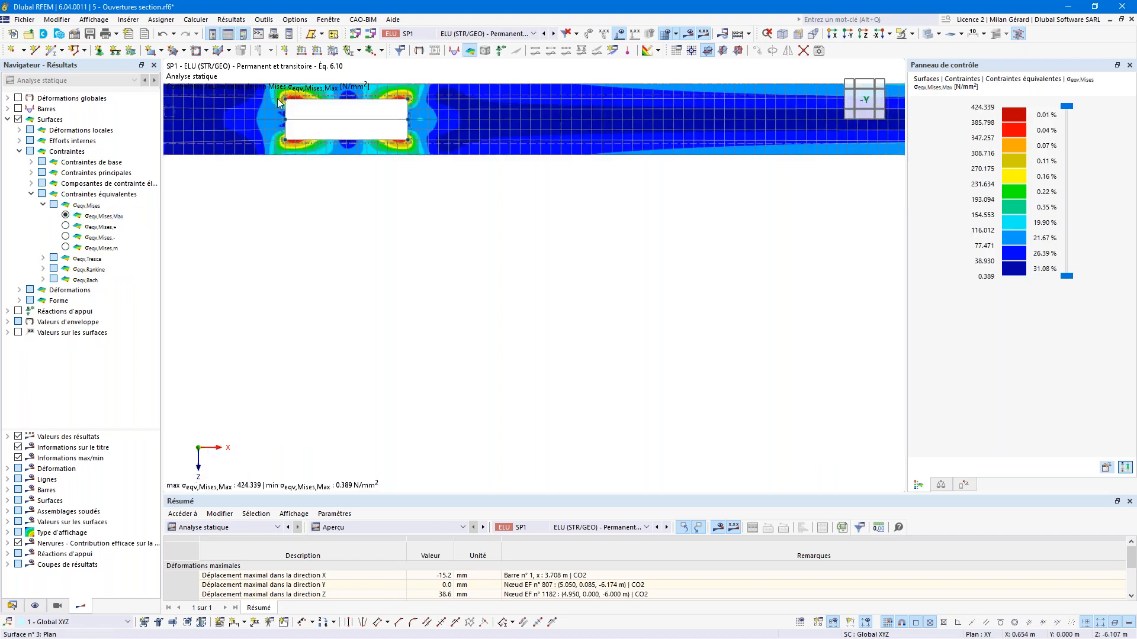
{"action": "middle_click_drag", "start_coordinate": [350, 156], "coordinate": [477, 195]}
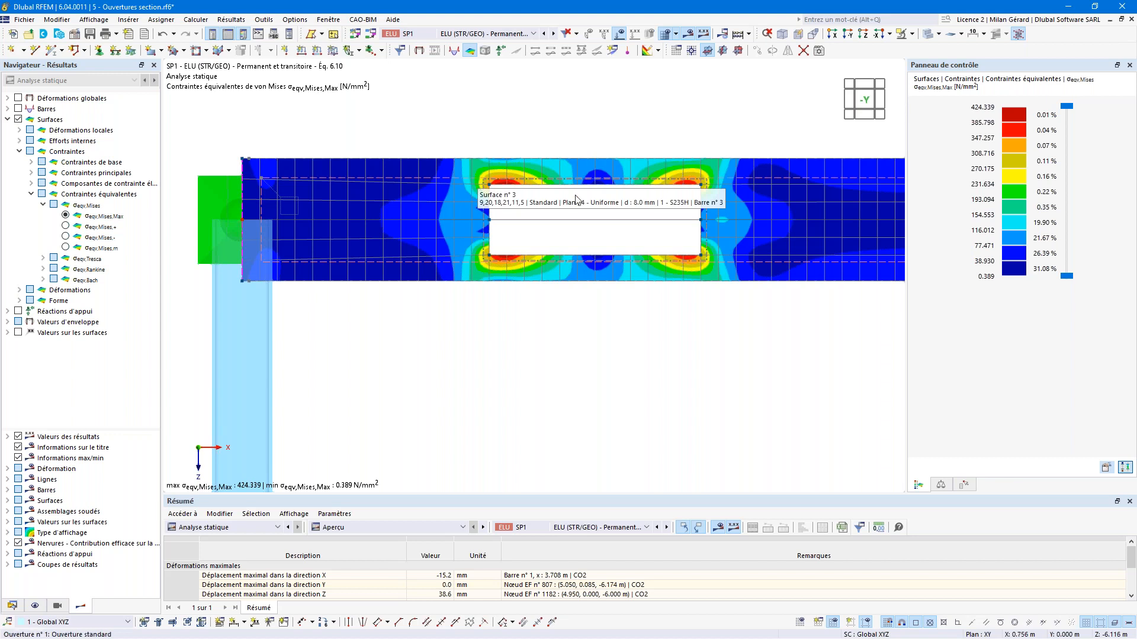
{"action": "scroll", "coordinate": [696, 190], "scroll_direction": "up", "scroll_amount": 4}
{"action": "scroll", "coordinate": [695, 189], "scroll_direction": "down", "scroll_amount": 4}
{"action": "middle_click_drag", "start_coordinate": [698, 195], "coordinate": [511, 280], "text": "ctrl"}
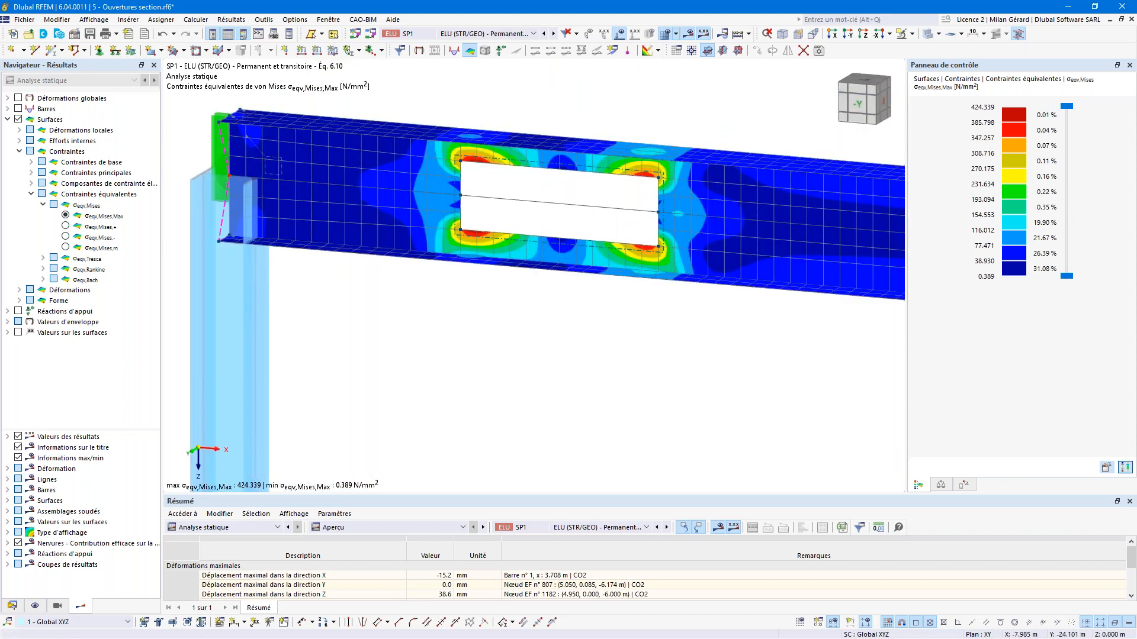
{"action": "key", "text": "F8"}
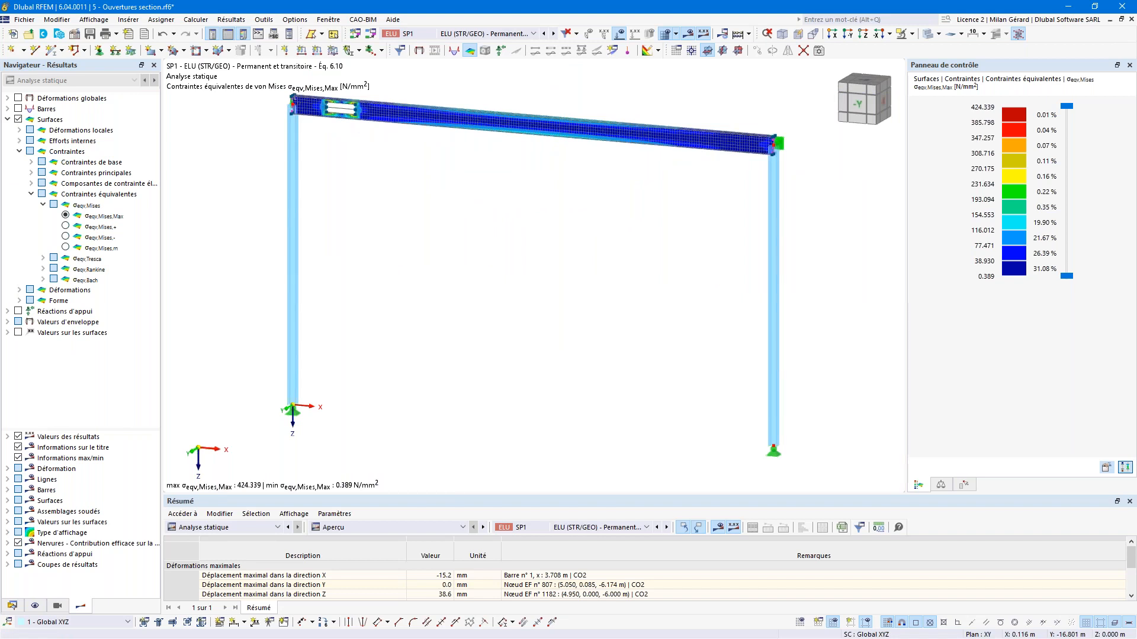
Step: Switch to the Valeurs zéro model and inspect the column base plate's von Mises stresses
{"action": "left_click", "coordinate": [328, 20]}
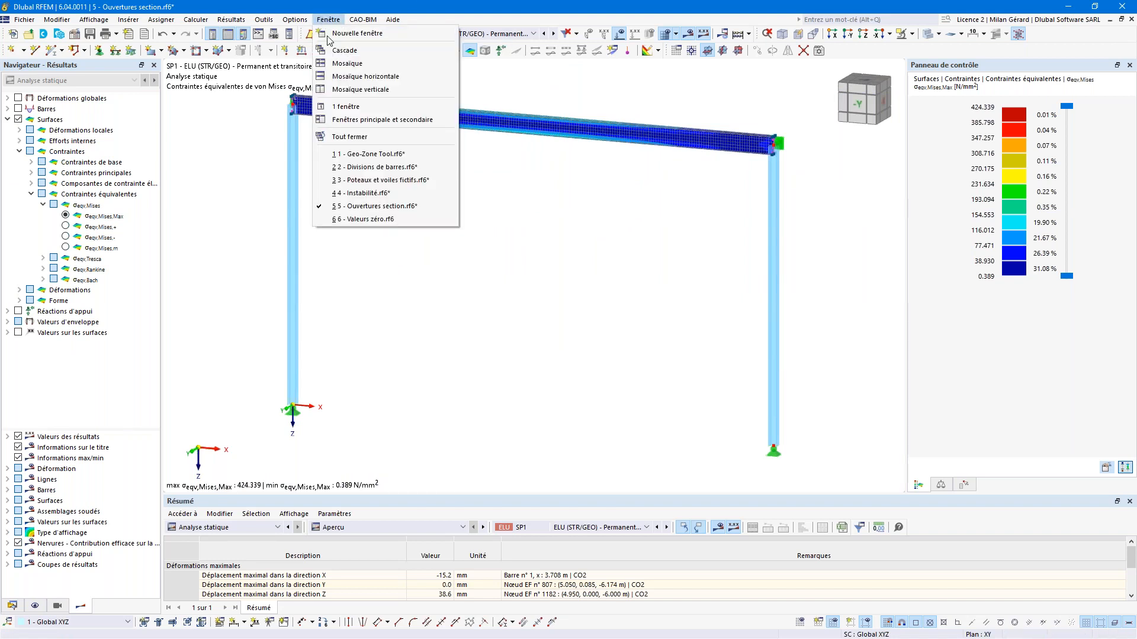
{"action": "left_click", "coordinate": [357, 225]}
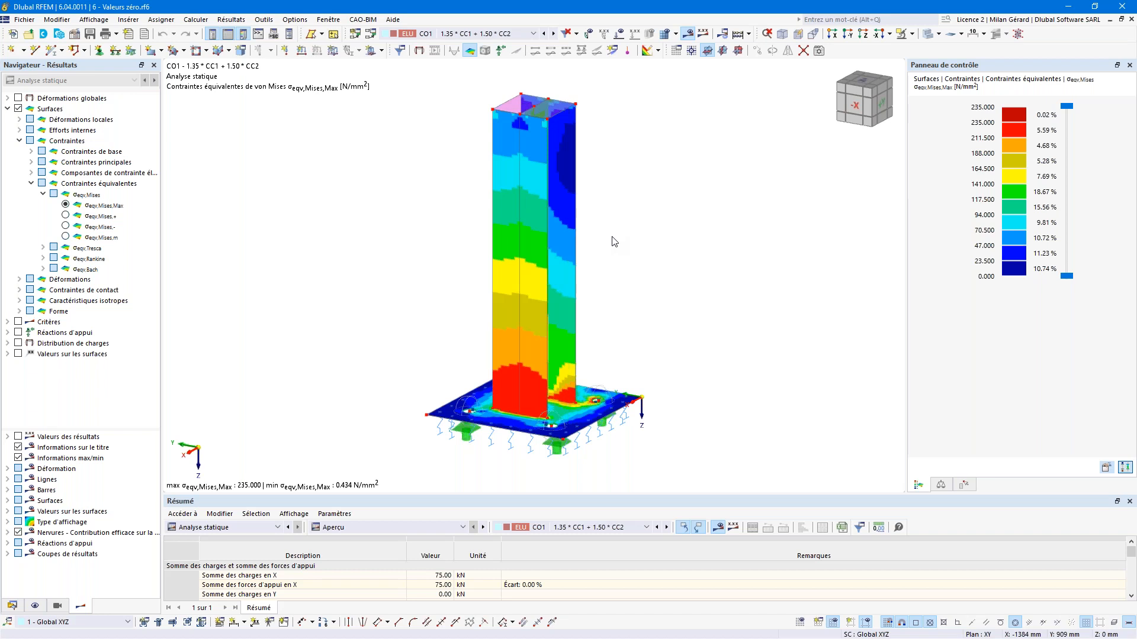
{"action": "mouse_move", "coordinate": [554, 298]}
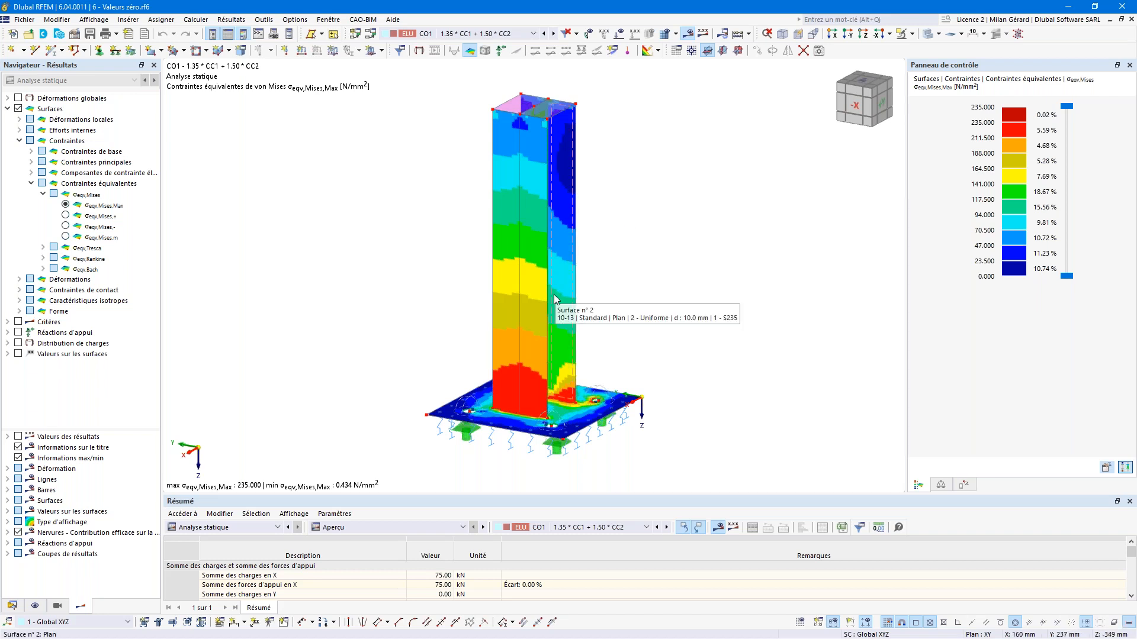
{"action": "middle_click_drag", "start_coordinate": [553, 293], "coordinate": [599, 311], "text": "ctrl"}
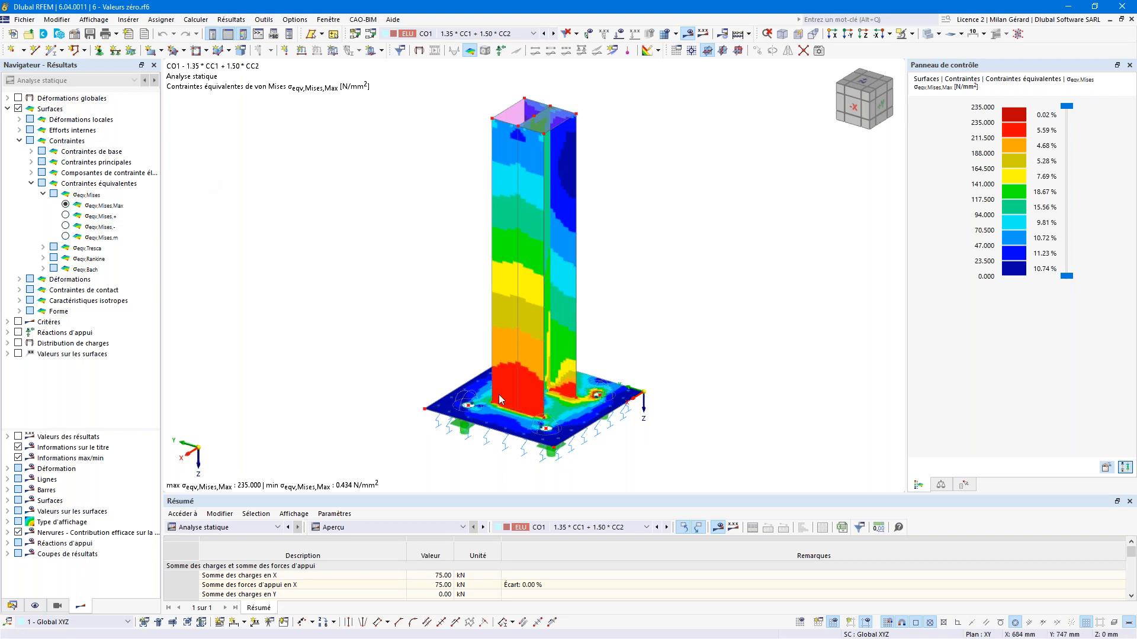
{"action": "scroll", "coordinate": [528, 411], "scroll_direction": "up", "scroll_amount": 5}
{"action": "scroll", "coordinate": [555, 425], "scroll_direction": "up", "scroll_amount": 3}
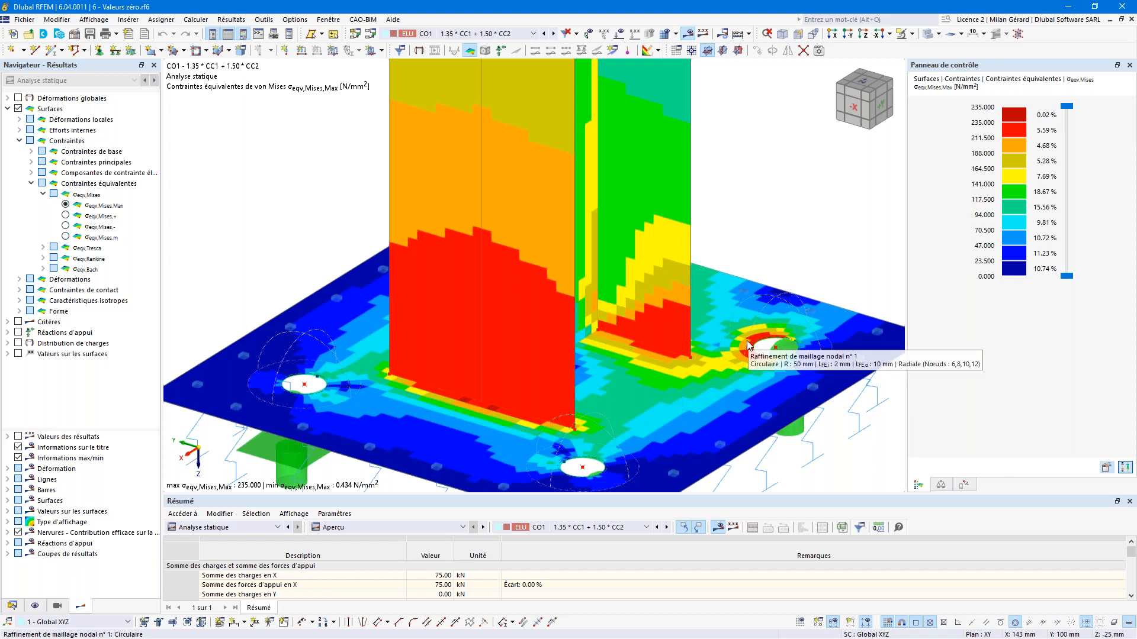
{"action": "middle_click", "coordinate": [237, 408]}
{"action": "middle_click", "coordinate": [237, 408]}
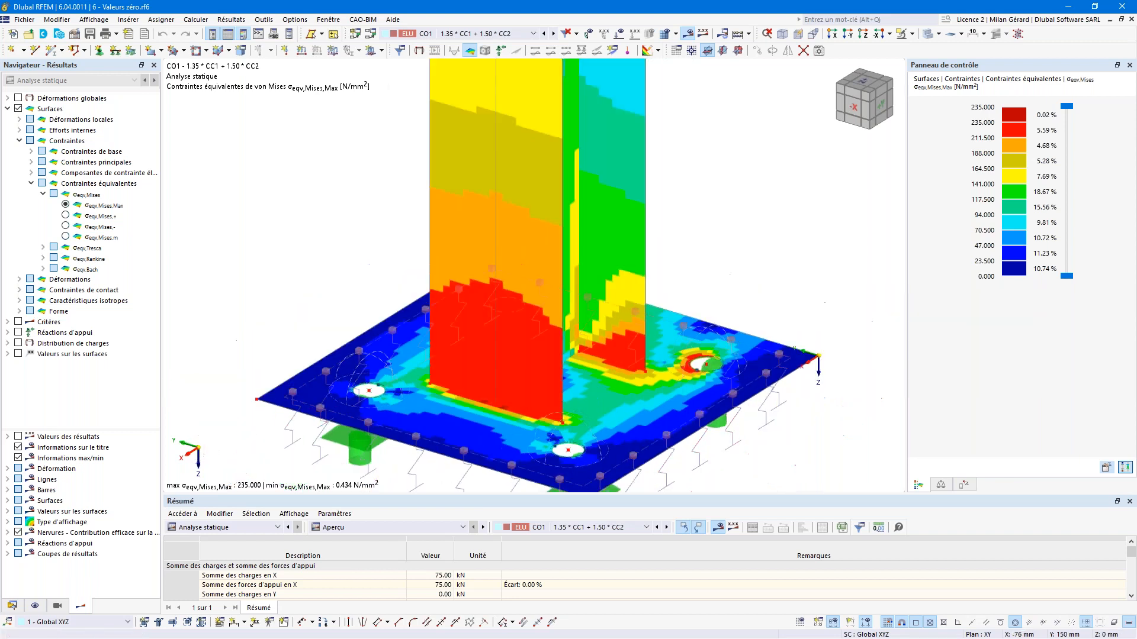
{"action": "left_click_drag", "start_coordinate": [106, 430], "coordinate": [104, 382]}
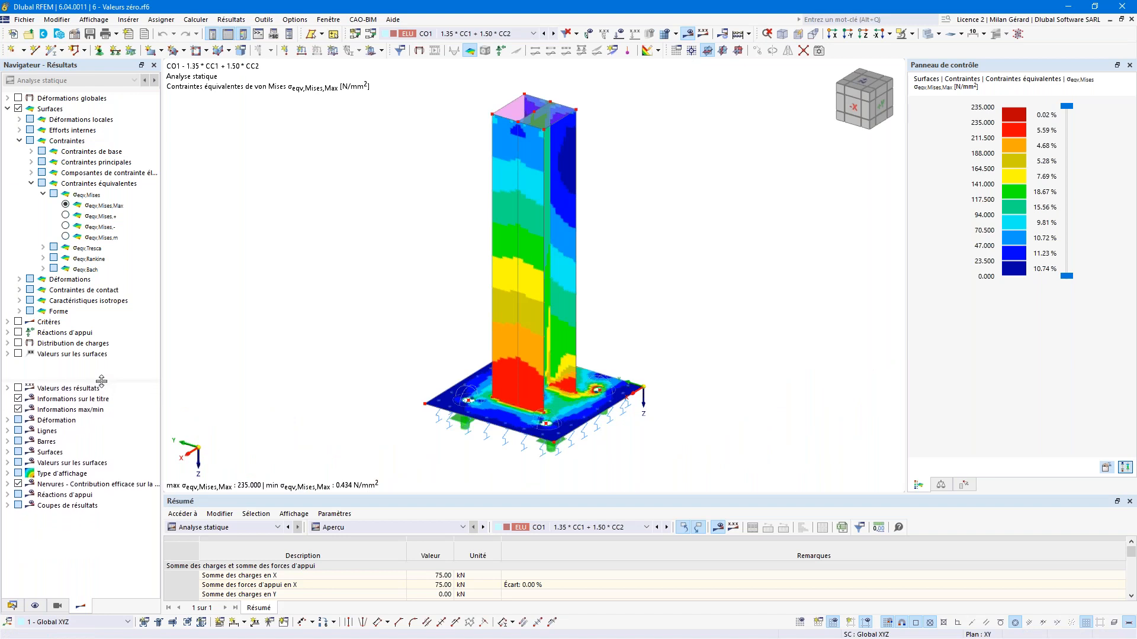
Step: Enable the Zone grise isoband option to grey out low von Mises stresses
{"action": "left_click", "coordinate": [8, 473]}
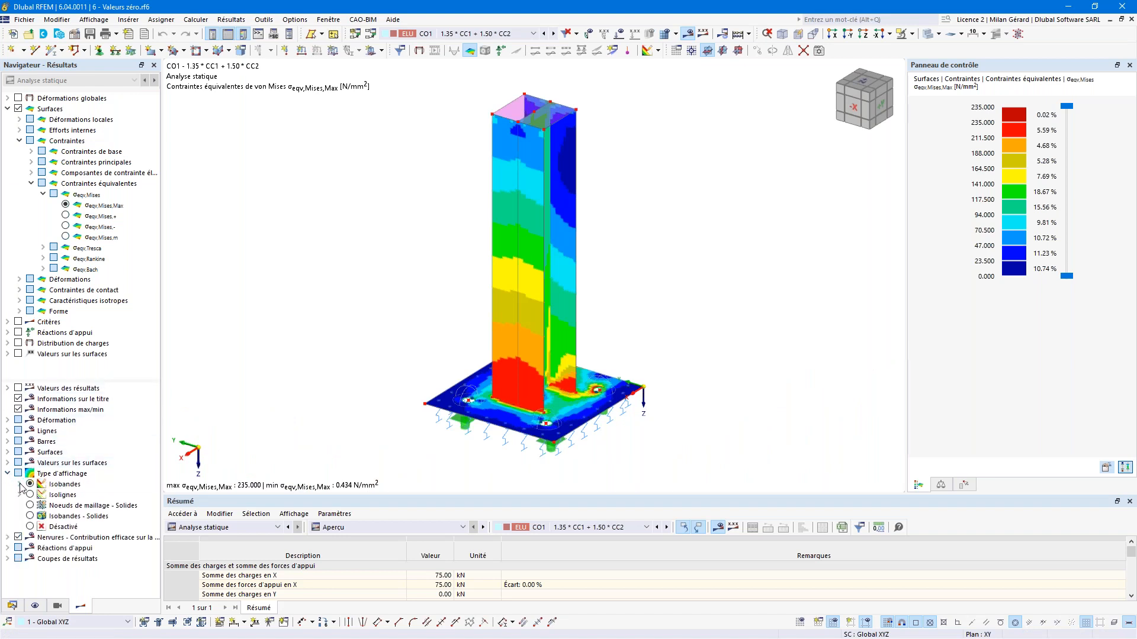
{"action": "left_click", "coordinate": [20, 485]}
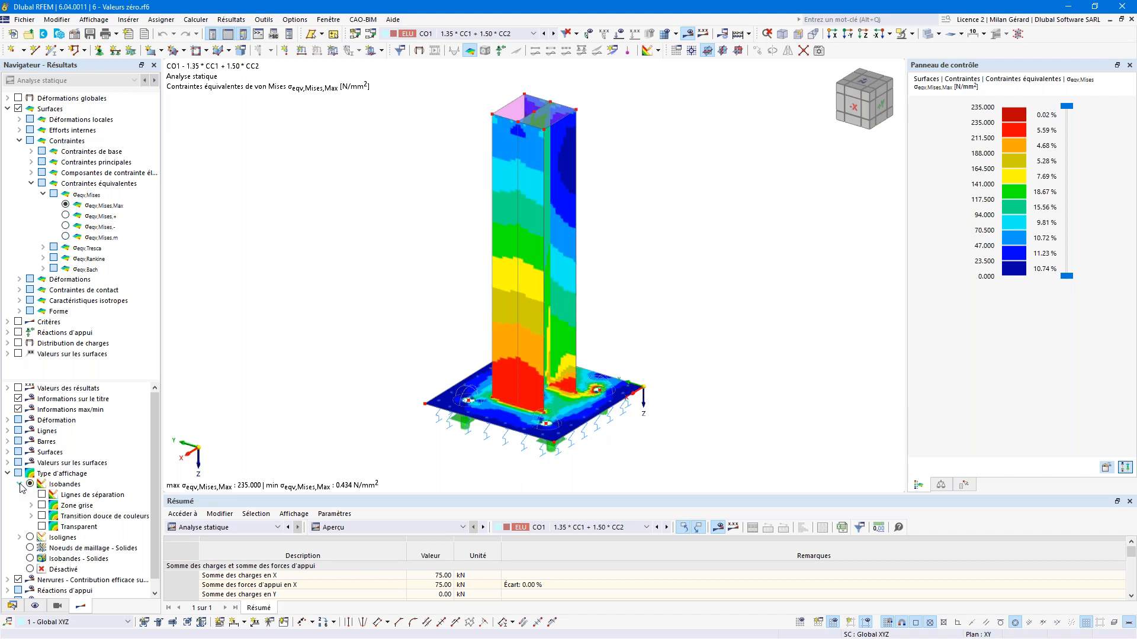
{"action": "left_click", "coordinate": [42, 505]}
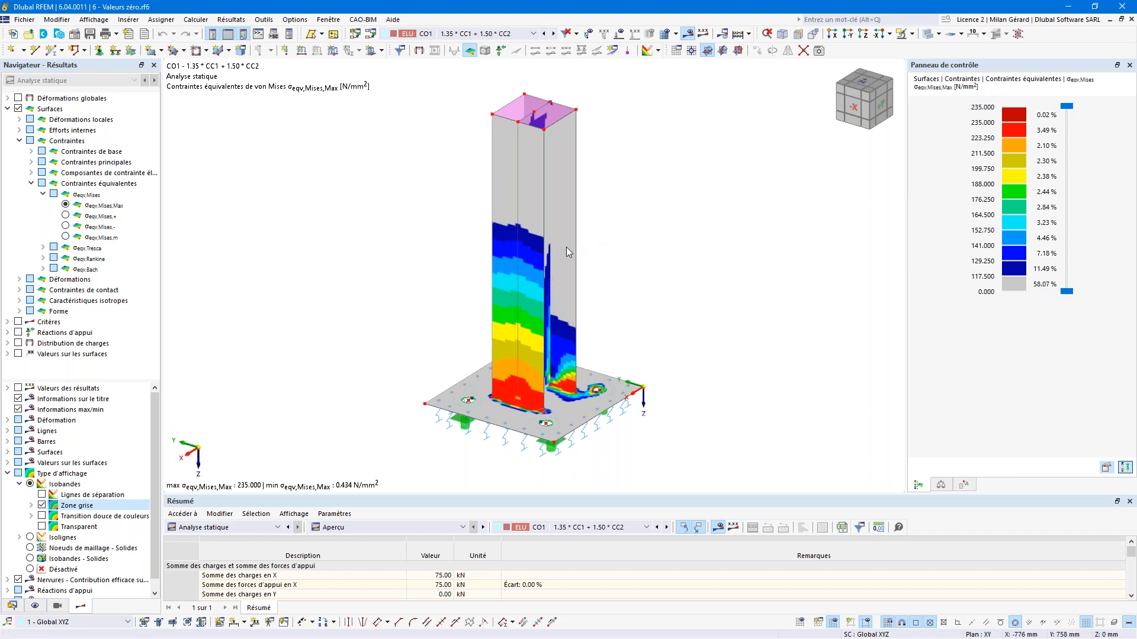
Step: Zoom on the base plate, enlarge the navigator, and expand the grey-zone percentage options
{"action": "mouse_move", "coordinate": [565, 252]}
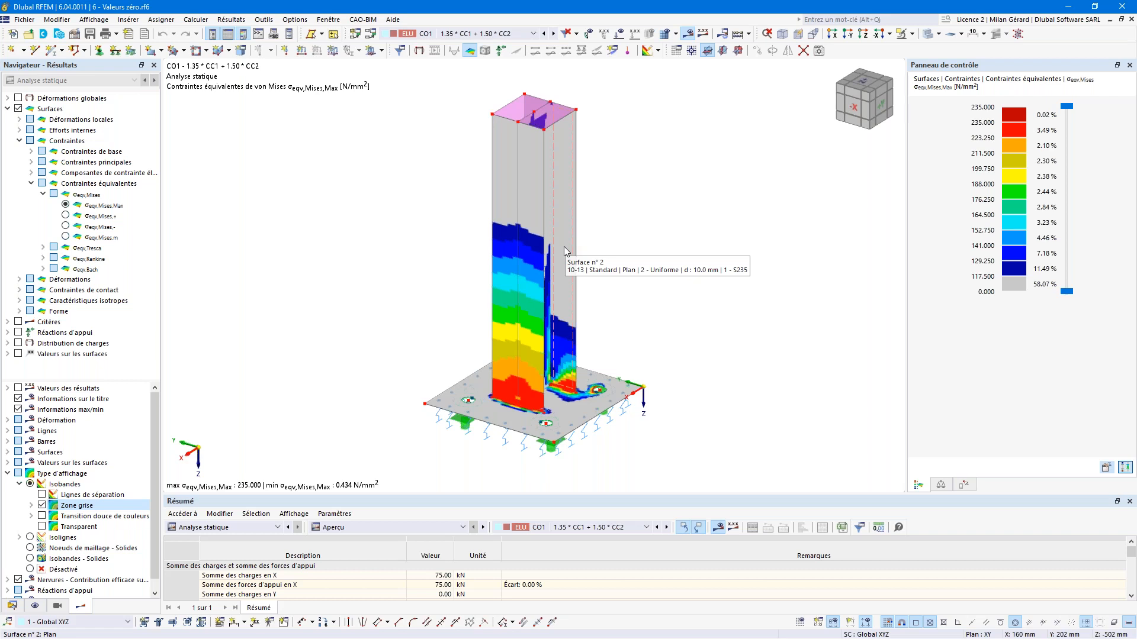
{"action": "scroll", "coordinate": [559, 401], "scroll_direction": "up", "scroll_amount": 5}
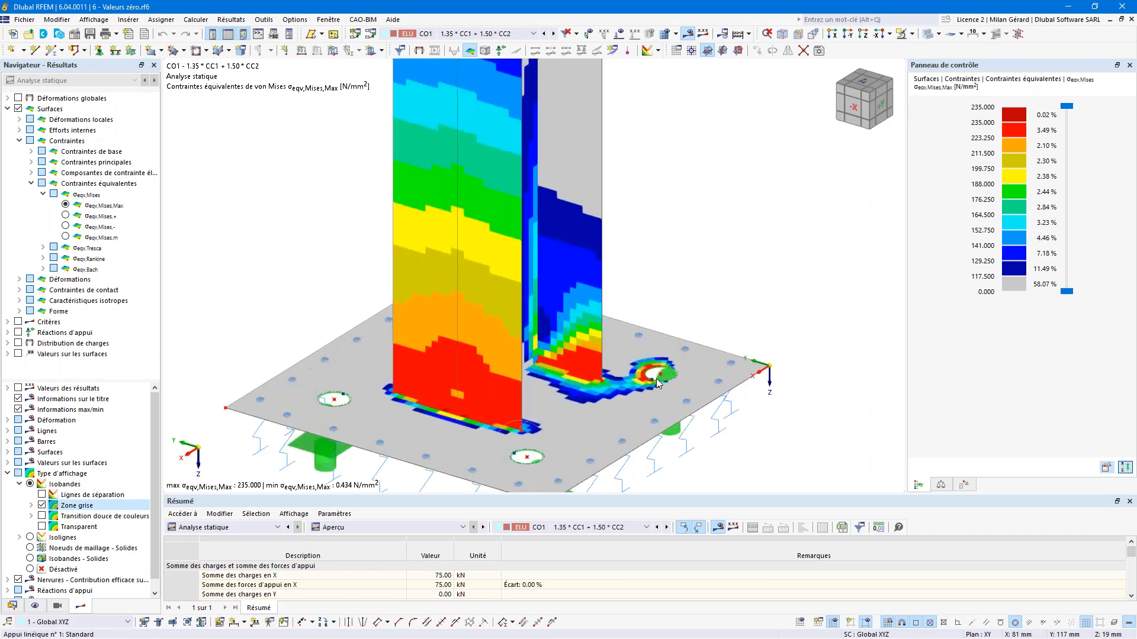
{"action": "scroll", "coordinate": [657, 382], "scroll_direction": "up", "scroll_amount": 3}
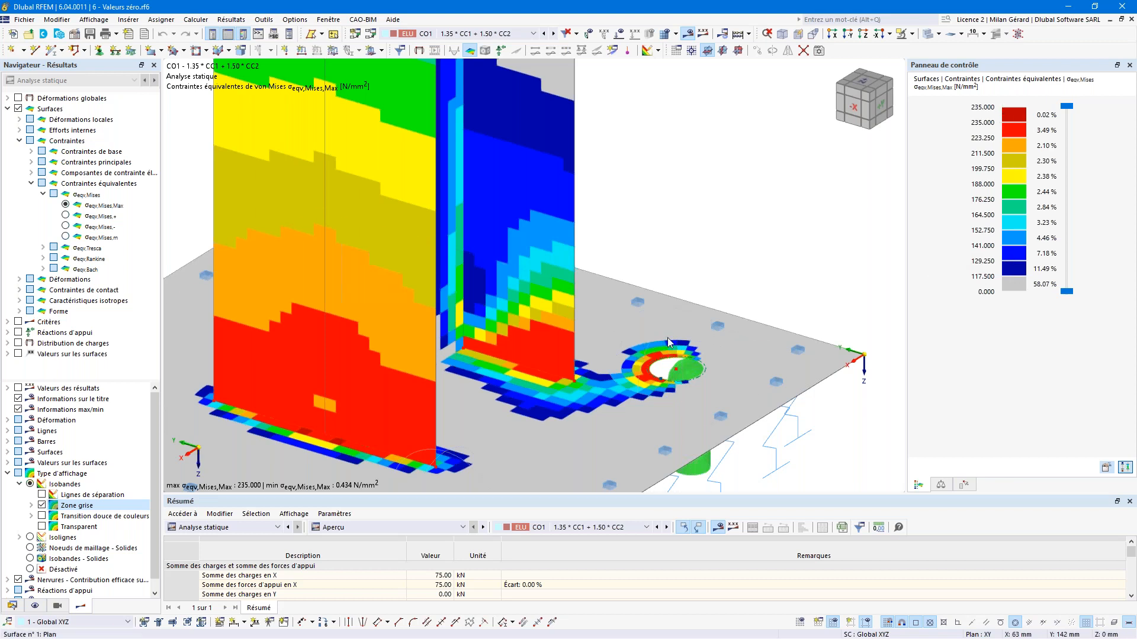
{"action": "scroll", "coordinate": [666, 337], "scroll_direction": "down", "scroll_amount": 2}
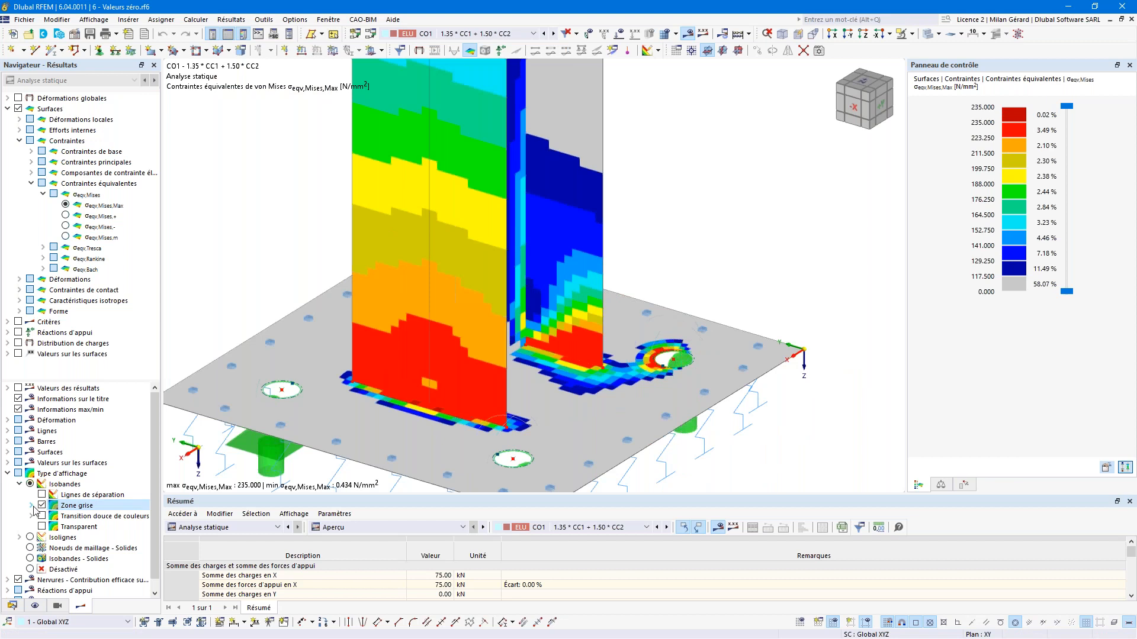
{"action": "left_click_drag", "start_coordinate": [80, 371], "coordinate": [73, 242]}
{"action": "left_click", "coordinate": [31, 367]}
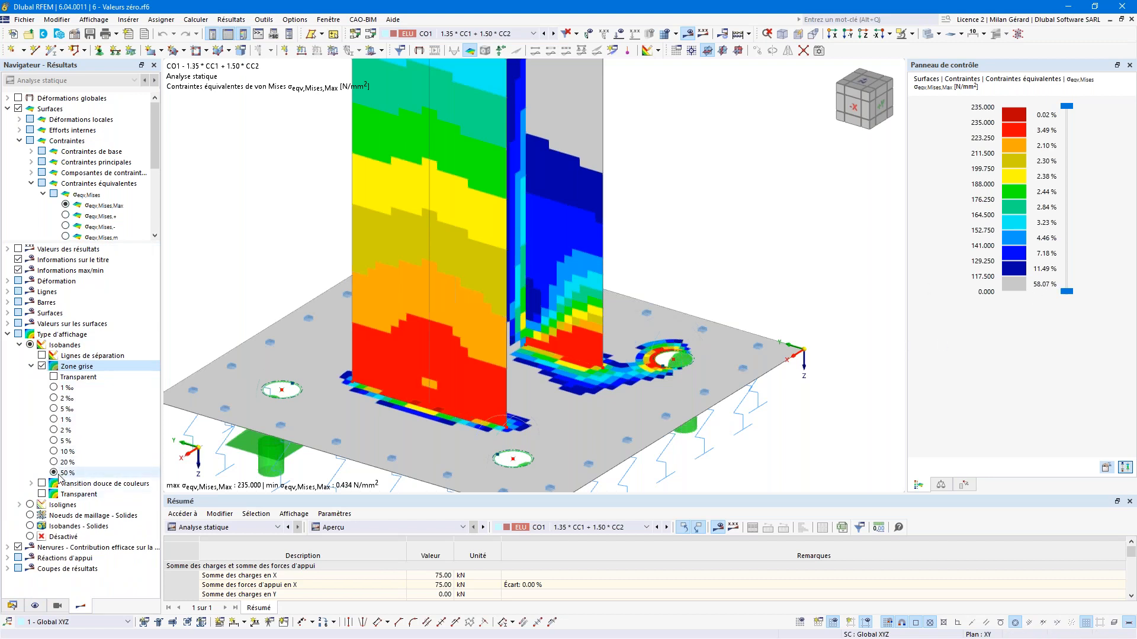
Step: Try grey-zone thresholds of 1 ‰ and then 1 %, zooming to inspect the plate
{"action": "left_click", "coordinate": [55, 389]}
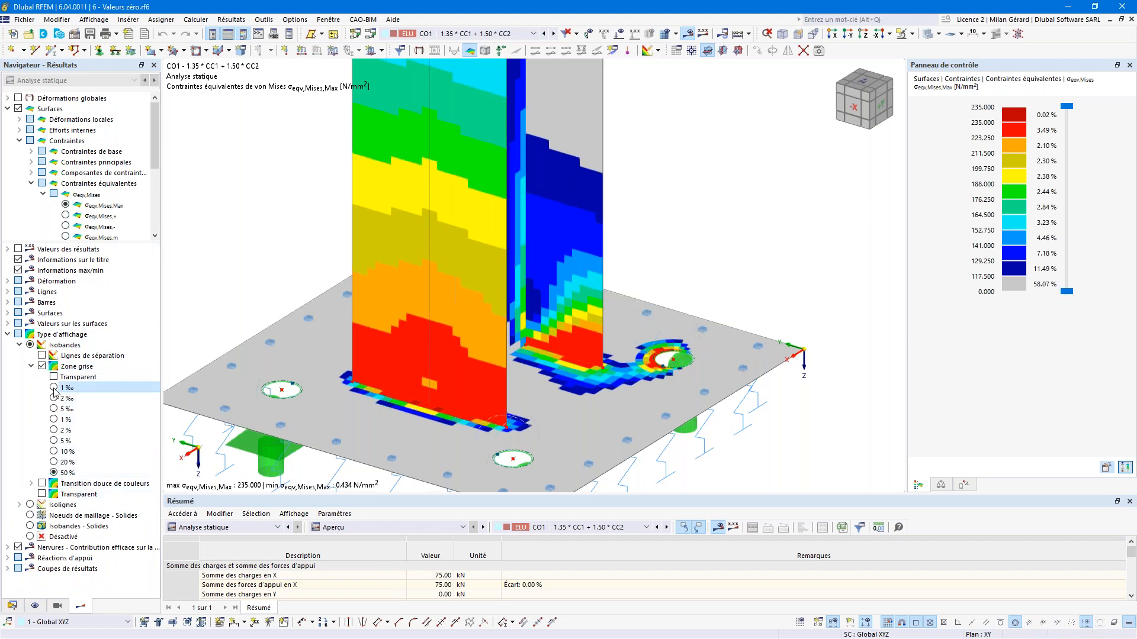
{"action": "left_click", "coordinate": [54, 388]}
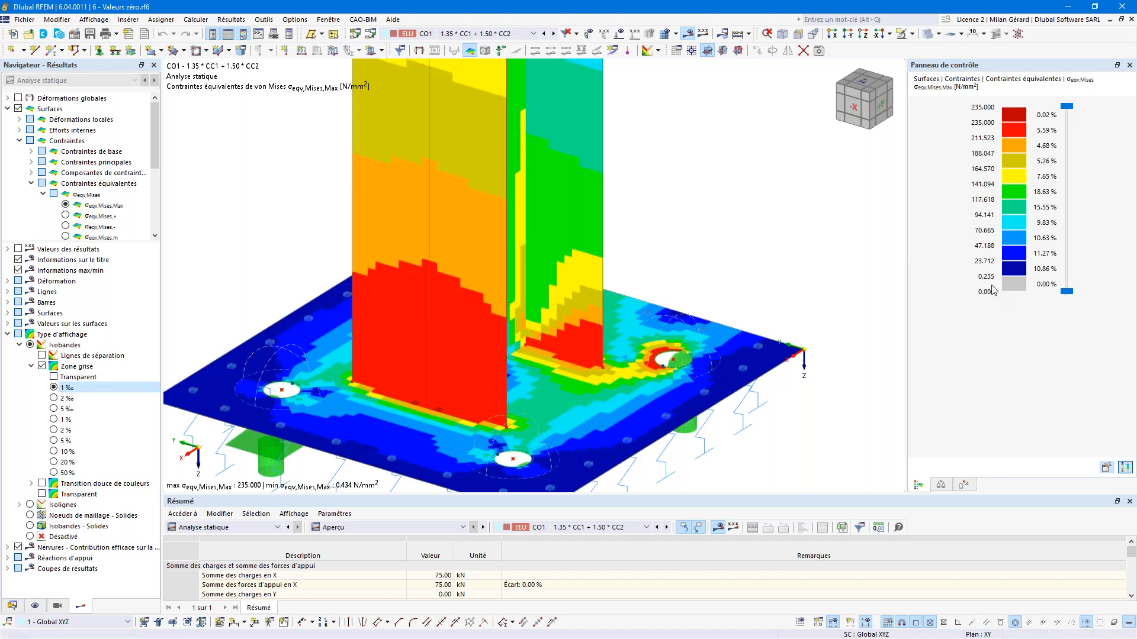
{"action": "left_click", "coordinate": [54, 420]}
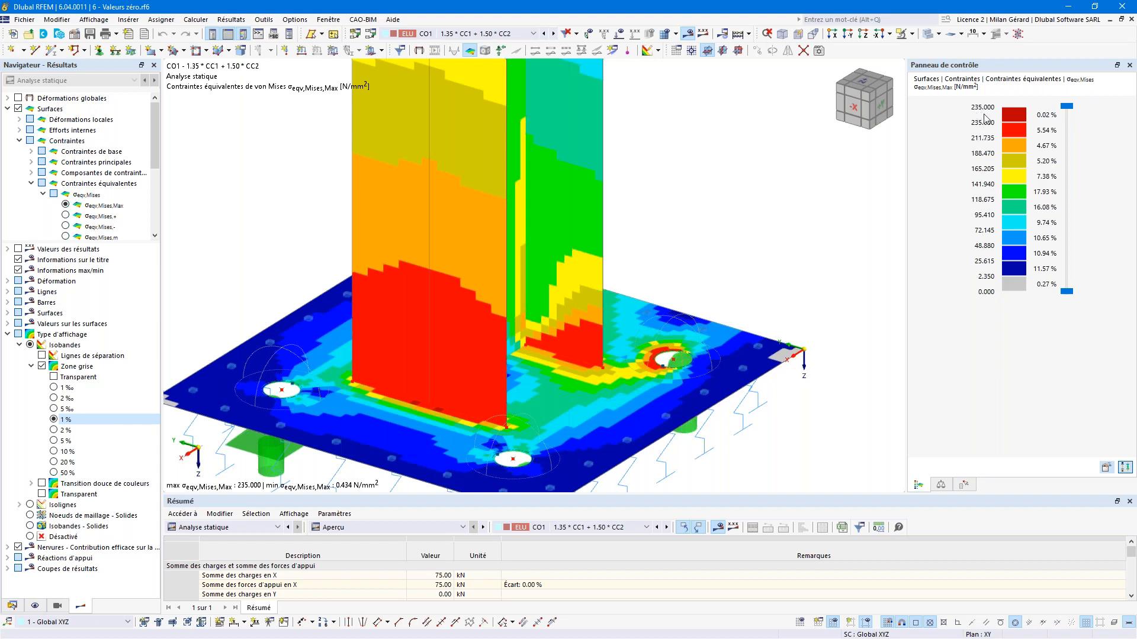
{"action": "scroll", "coordinate": [638, 290], "scroll_direction": "down", "scroll_amount": 2}
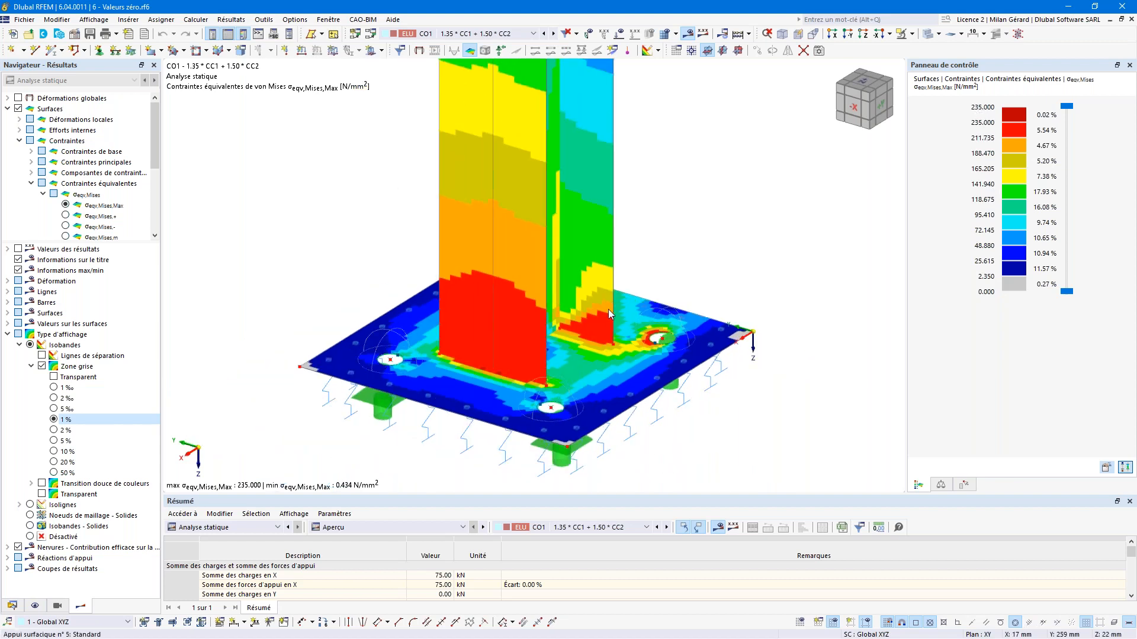
{"action": "scroll", "coordinate": [605, 319], "scroll_direction": "down", "scroll_amount": 3}
{"action": "scroll", "coordinate": [609, 238], "scroll_direction": "up", "scroll_amount": 5}
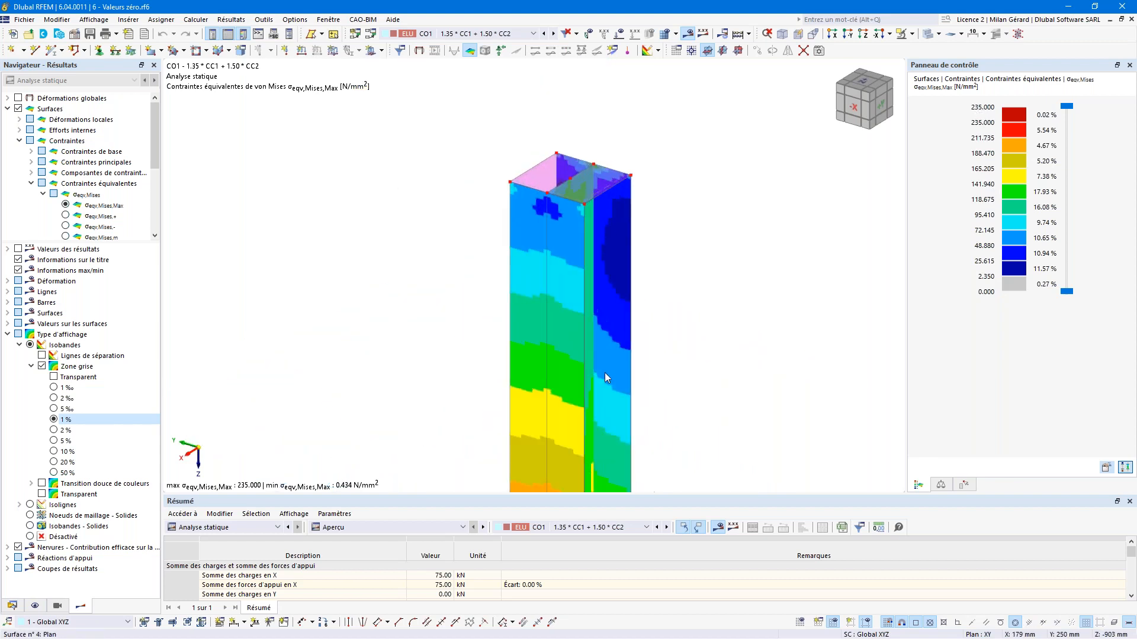
{"action": "scroll", "coordinate": [625, 449], "scroll_direction": "down", "scroll_amount": 2}
{"action": "scroll", "coordinate": [625, 449], "scroll_direction": "up", "scroll_amount": 6}
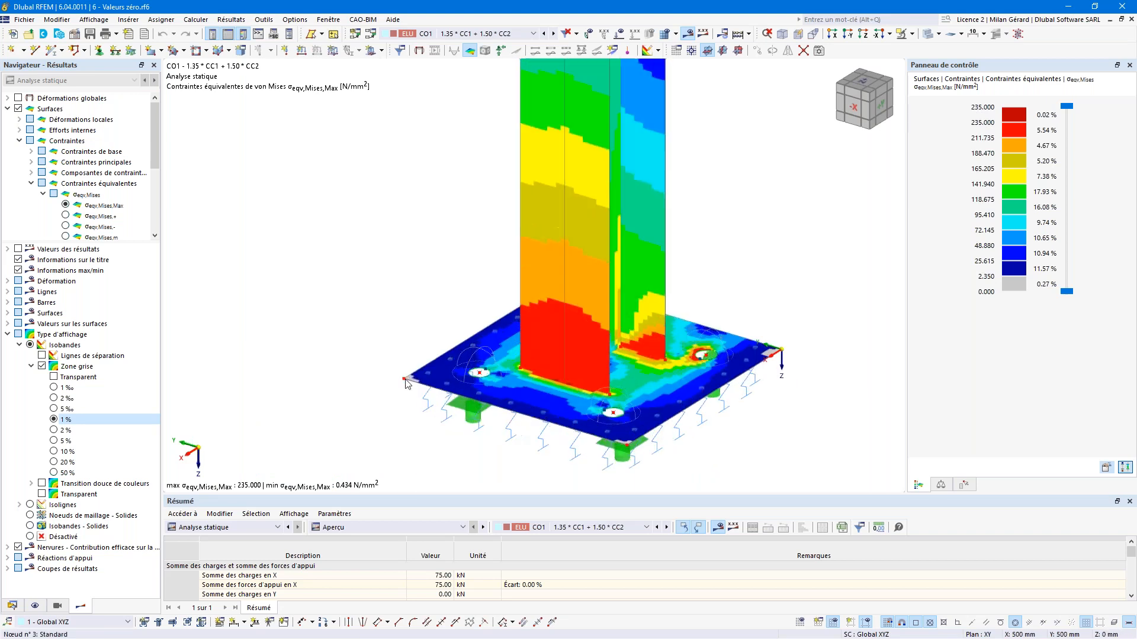
{"action": "scroll", "coordinate": [408, 383], "scroll_direction": "up", "scroll_amount": 1}
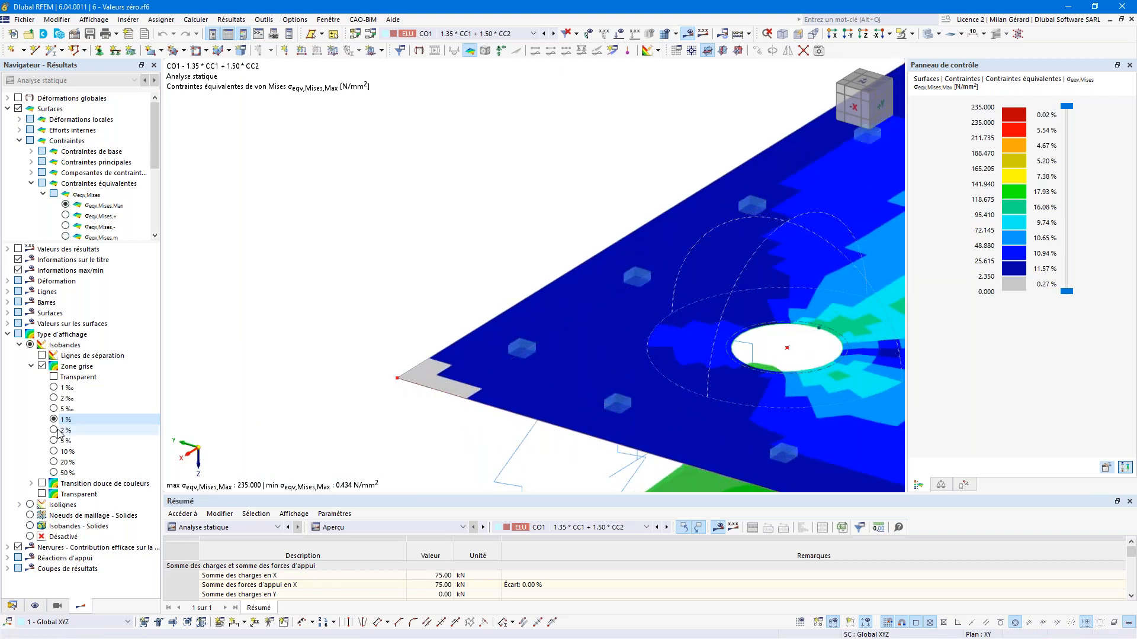
Step: Try a 10 % grey zone, then restore the 50 % threshold
{"action": "left_click", "coordinate": [54, 451]}
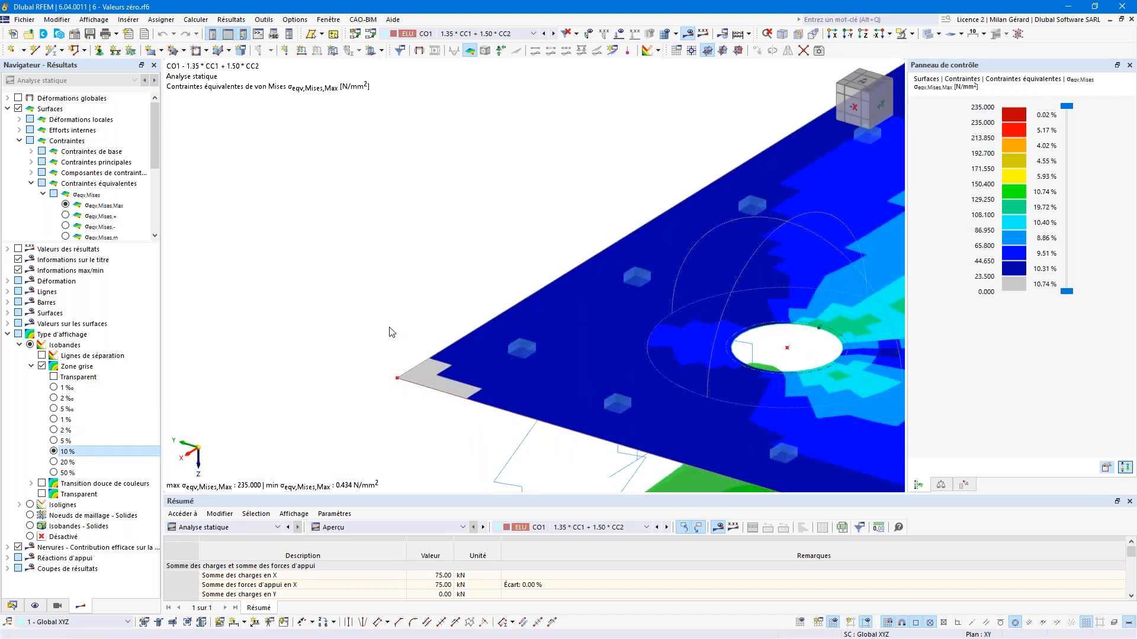
{"action": "scroll", "coordinate": [391, 332], "scroll_direction": "down", "scroll_amount": 4}
{"action": "middle_click_drag", "start_coordinate": [685, 305], "coordinate": [643, 329]}
{"action": "left_click", "coordinate": [54, 472]}
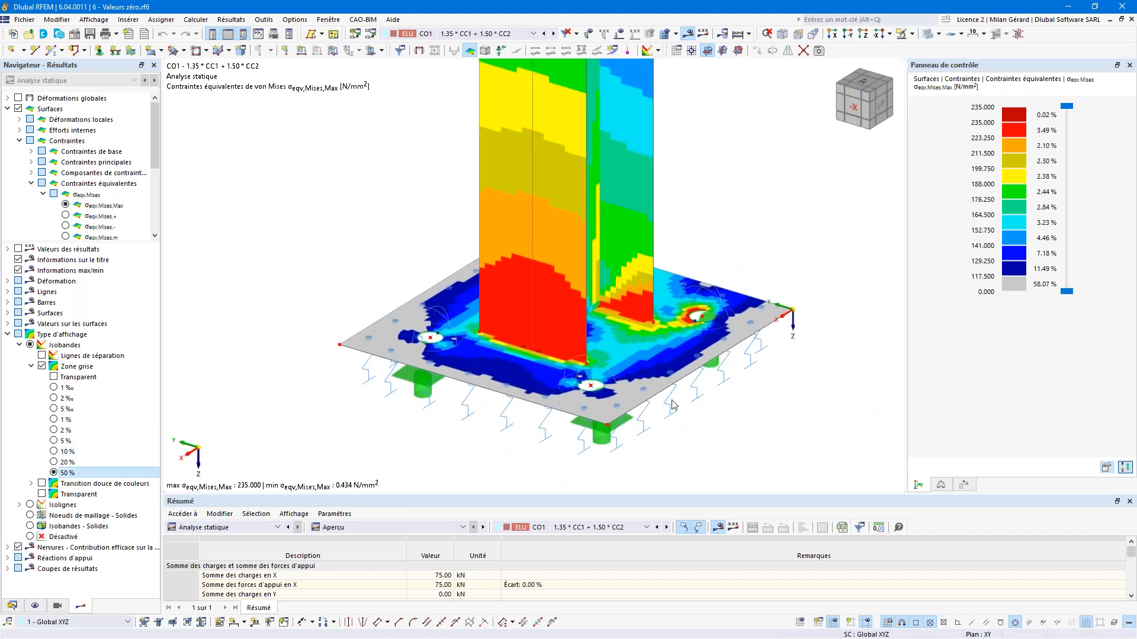
{"action": "scroll", "coordinate": [616, 350], "scroll_direction": "up", "scroll_amount": 1}
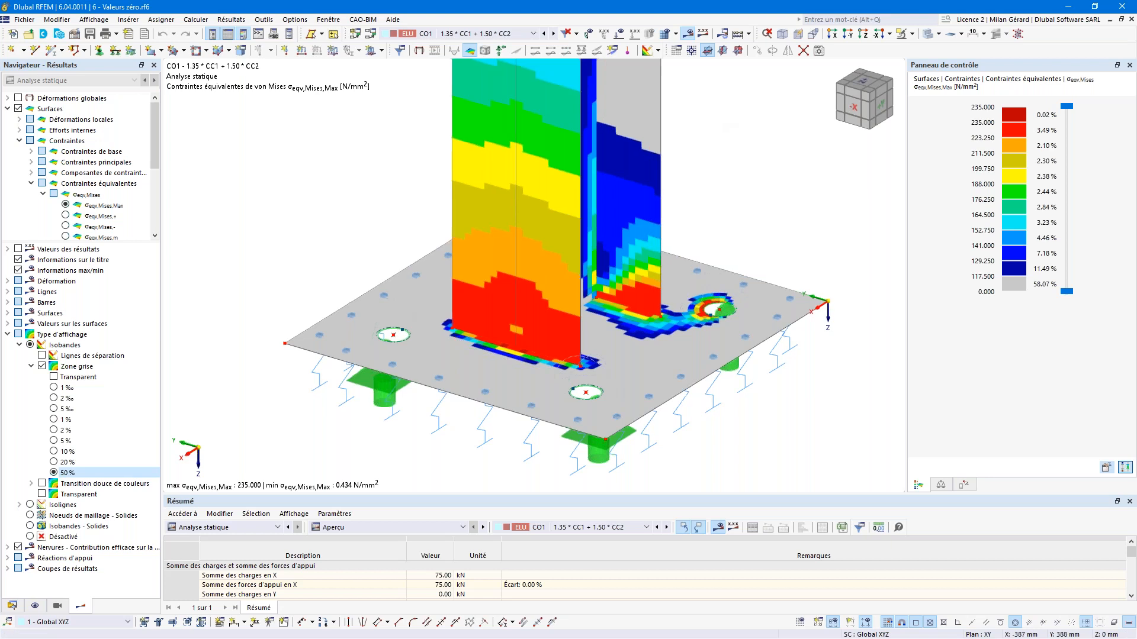
{"action": "scroll", "coordinate": [519, 445], "scroll_direction": "down", "scroll_amount": 4}
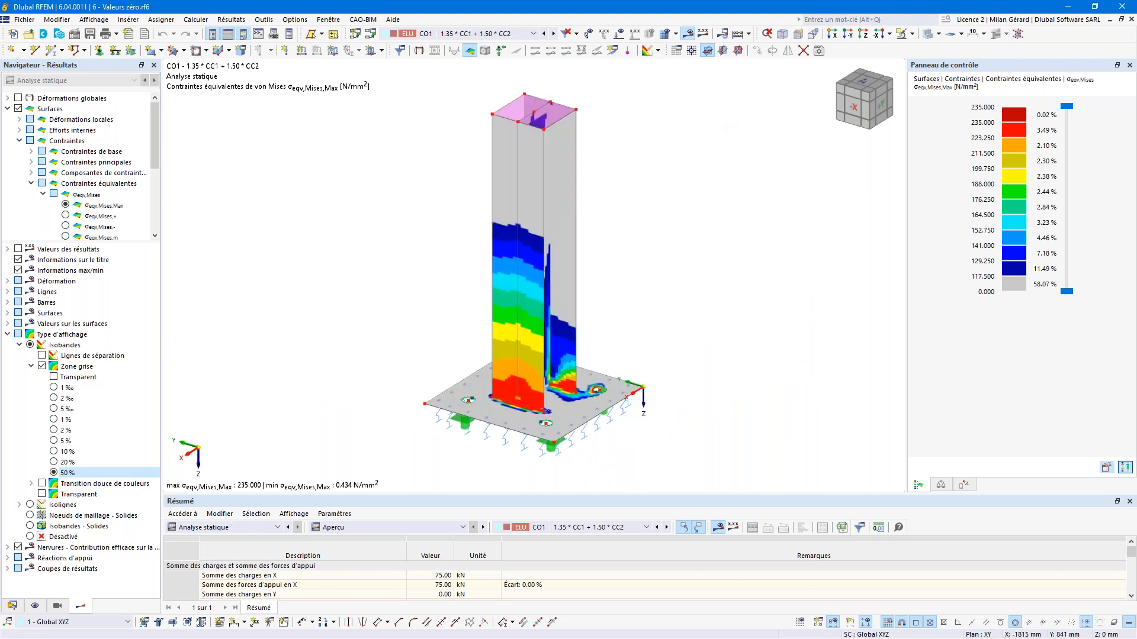
{"action": "left_click", "coordinate": [328, 20]}
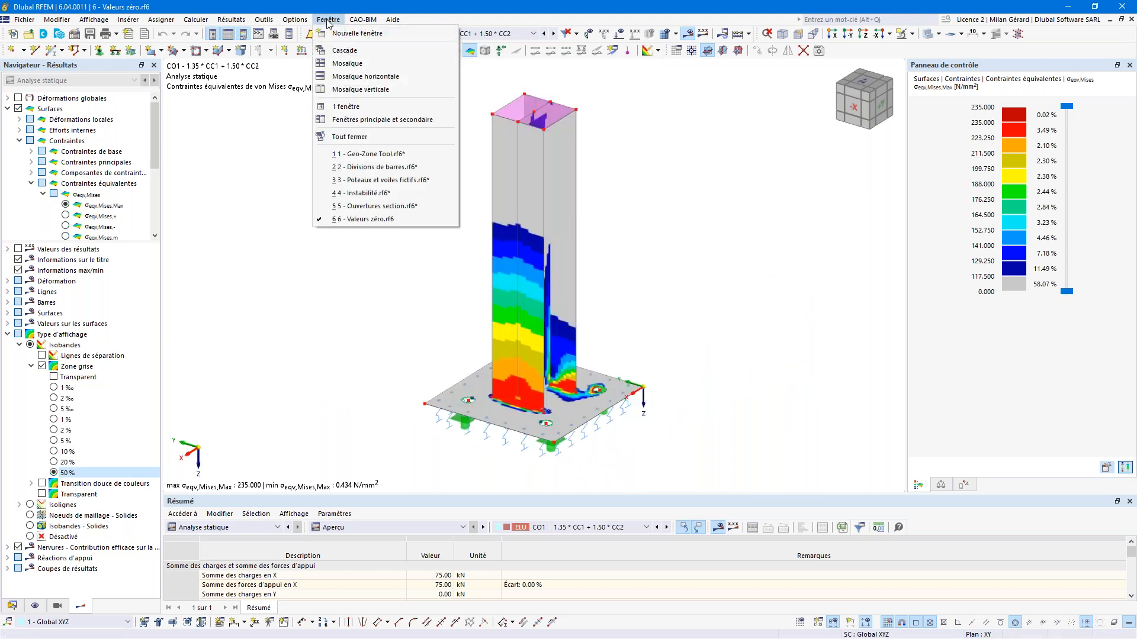
Step: Switch to the Geo-Zone Tool hall model, clear the selection, and show SP1 ELU (STR/GEO)
{"action": "left_click", "coordinate": [374, 154]}
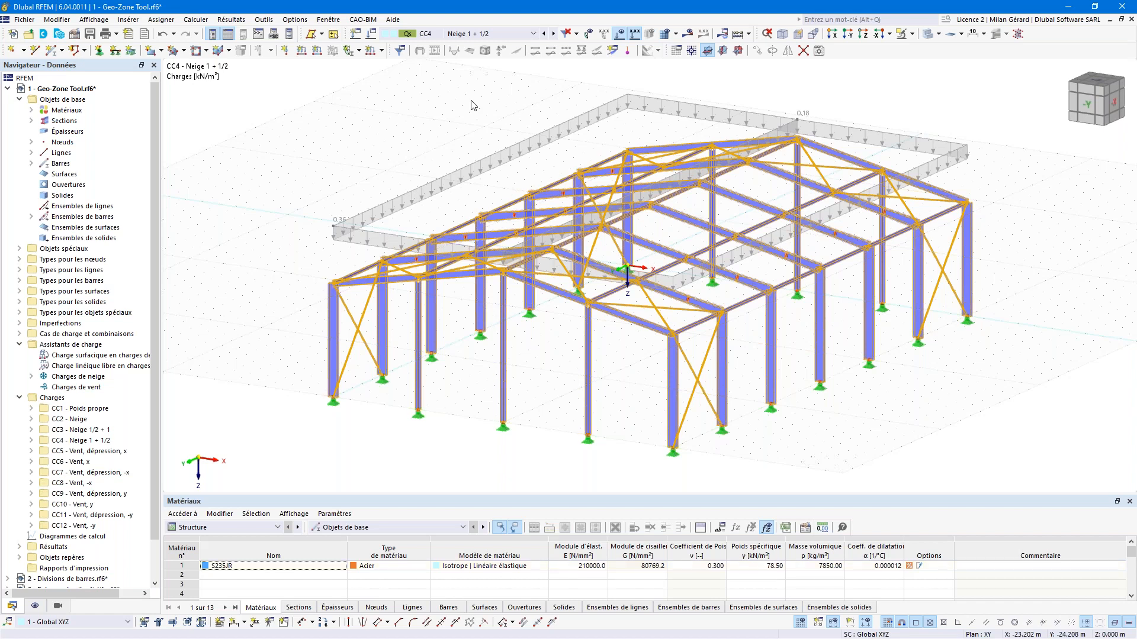
{"action": "key", "text": "Escape"}
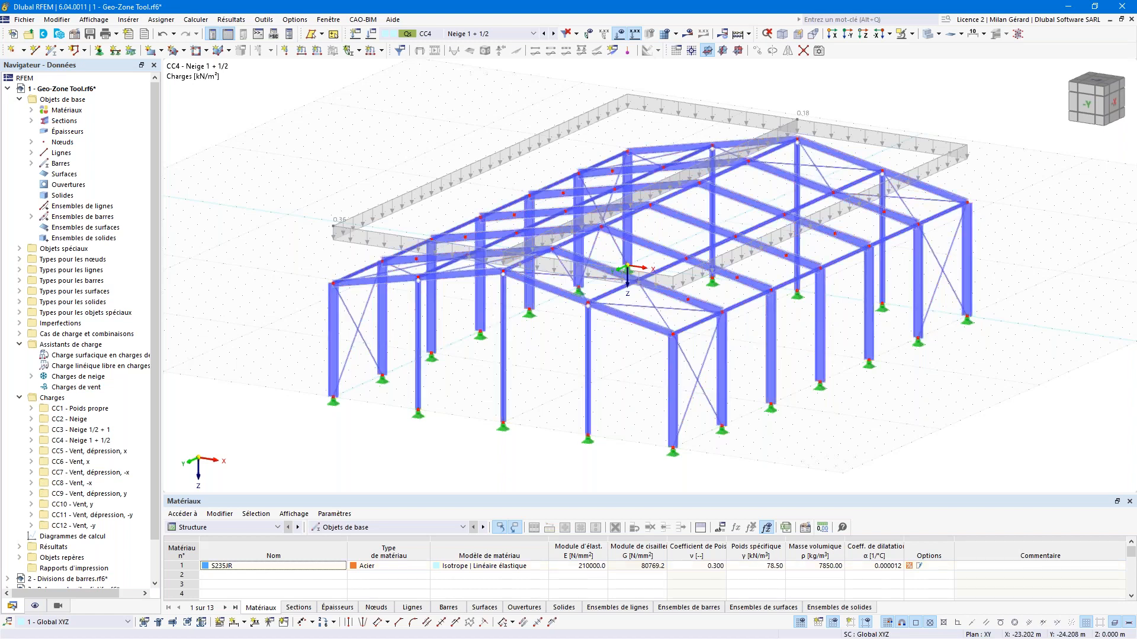
{"action": "left_click", "coordinate": [474, 33]}
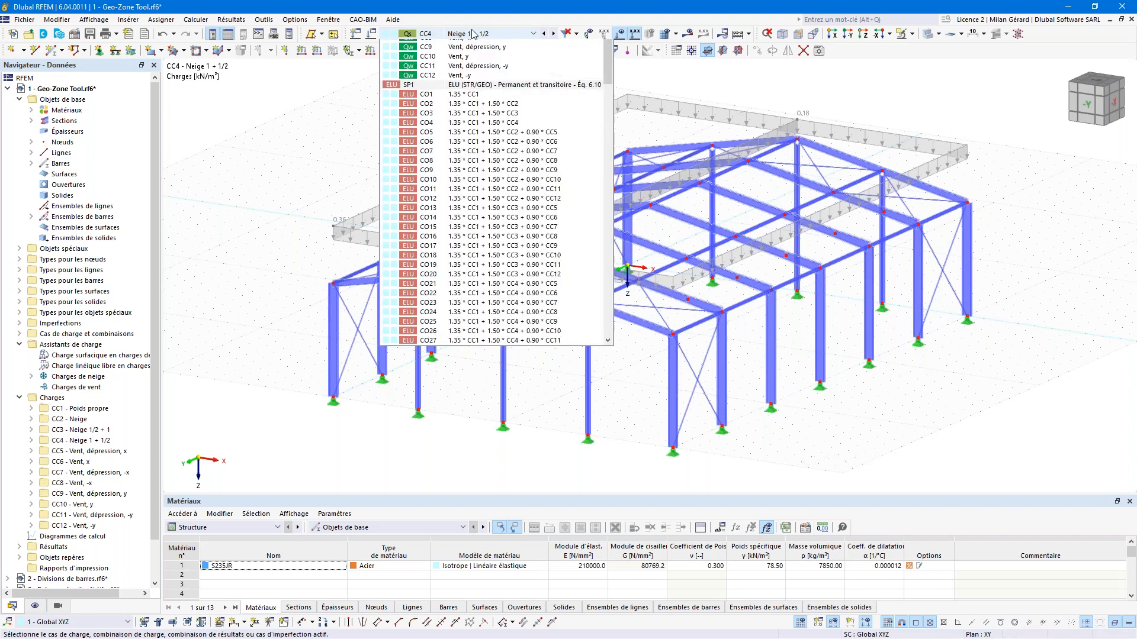
{"action": "left_click", "coordinate": [470, 159]}
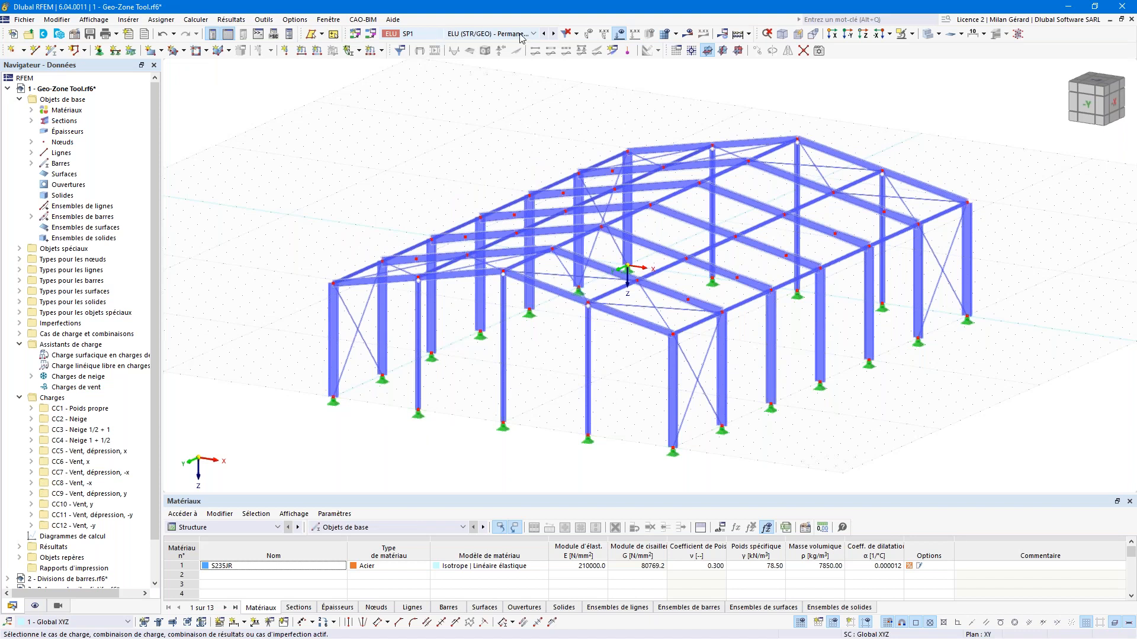
Step: Calculate all load combinations and view SP1 global deformations, maximum |u| 90.0 mm
{"action": "left_click", "coordinate": [687, 34]}
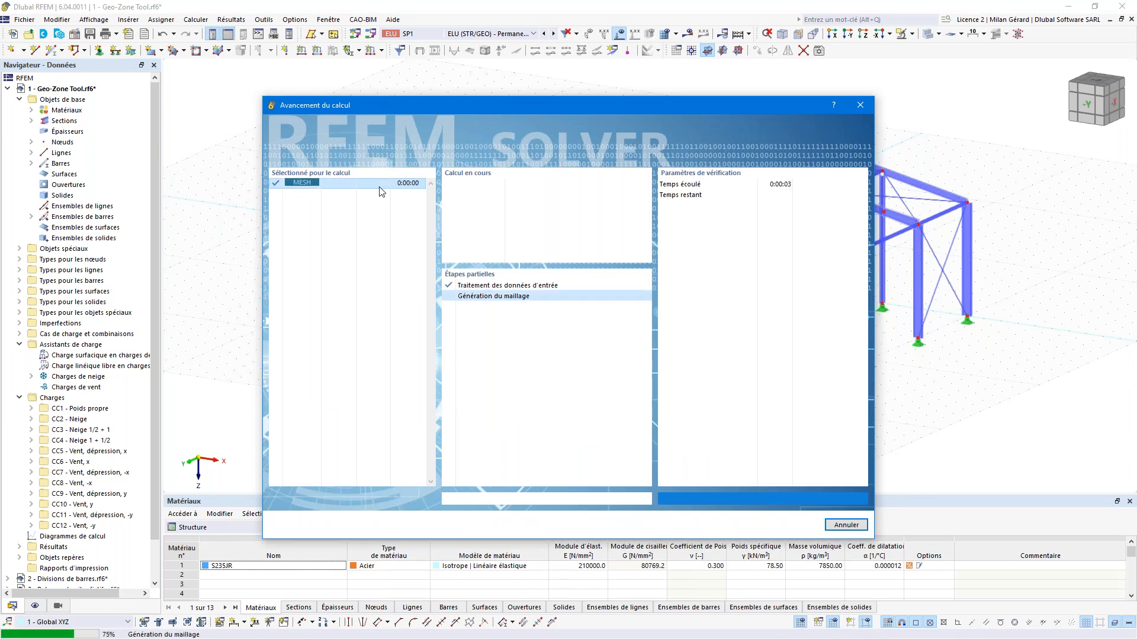
{"action": "left_click_drag", "start_coordinate": [430, 216], "coordinate": [429, 438]}
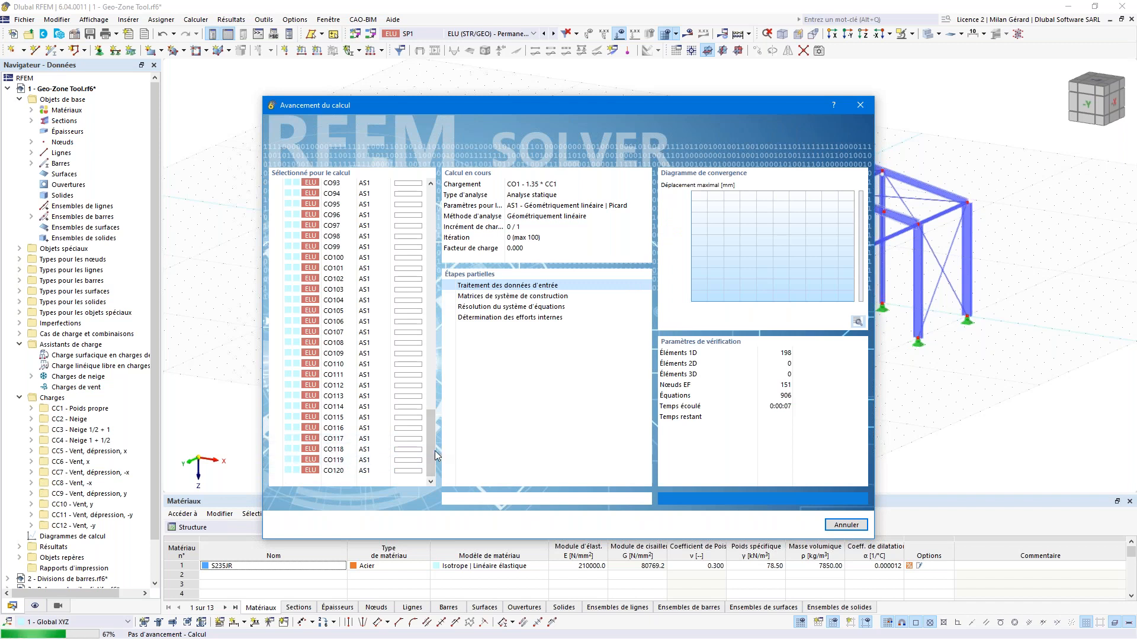
{"action": "left_click_drag", "start_coordinate": [430, 444], "coordinate": [430, 339]}
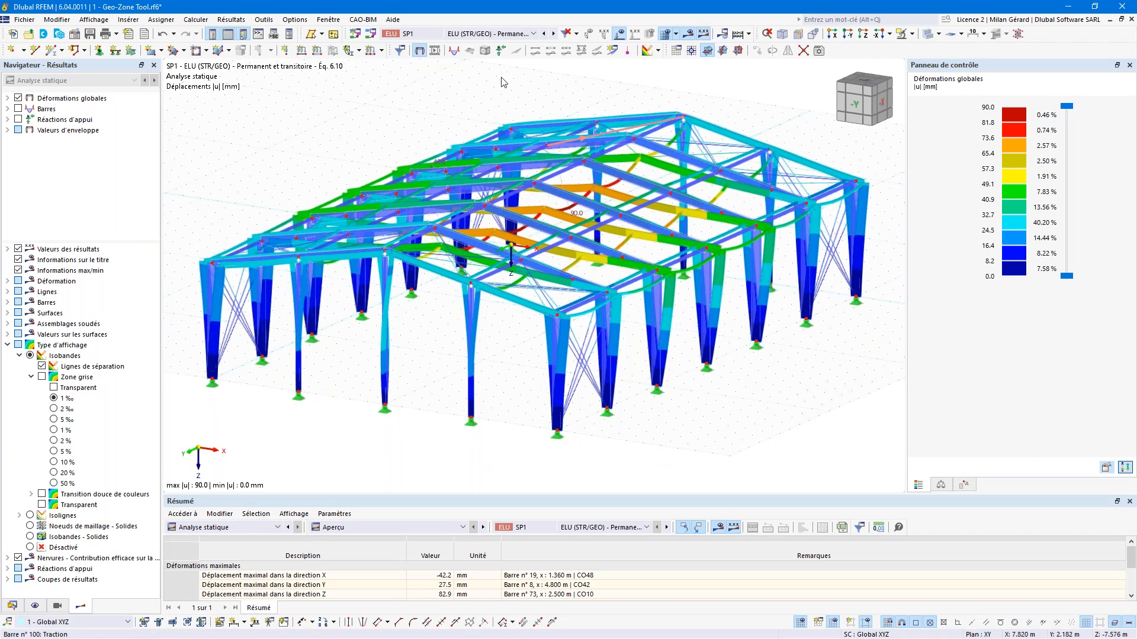
Step: Replace global deformations with nodal support reactions showing only Pz, from -4.59 to 85.84 kN
{"action": "left_click_drag", "start_coordinate": [54, 242], "coordinate": [36, 438]}
{"action": "left_click", "coordinate": [7, 540]}
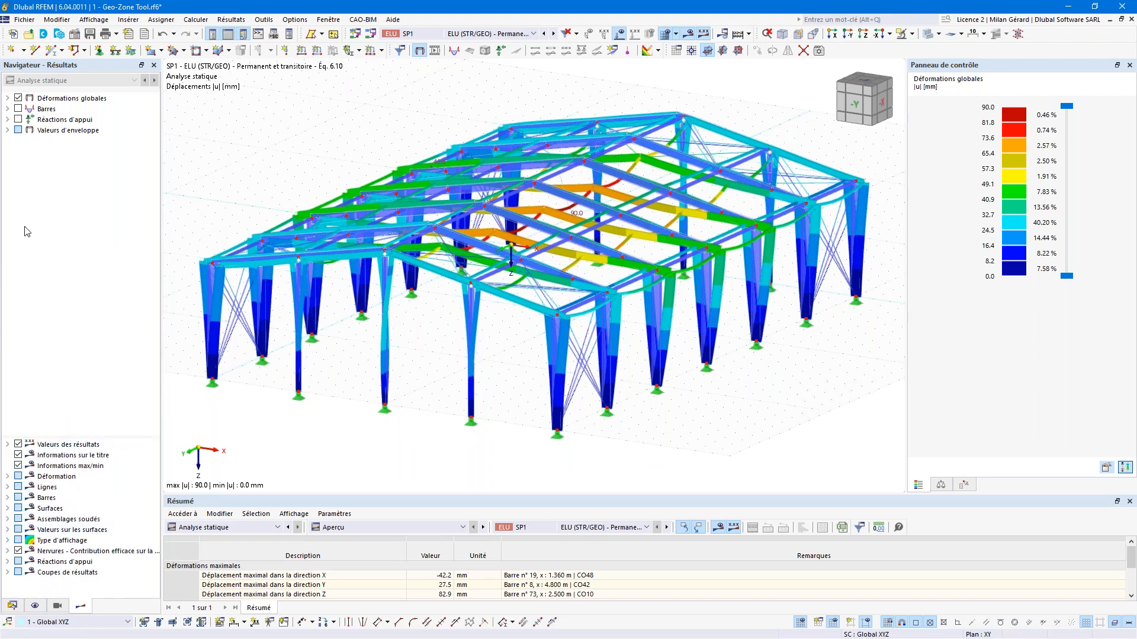
{"action": "left_click", "coordinate": [18, 98]}
{"action": "left_click", "coordinate": [7, 119]}
{"action": "left_click", "coordinate": [19, 130]}
{"action": "left_click", "coordinate": [42, 161]}
{"action": "left_click", "coordinate": [42, 173]}
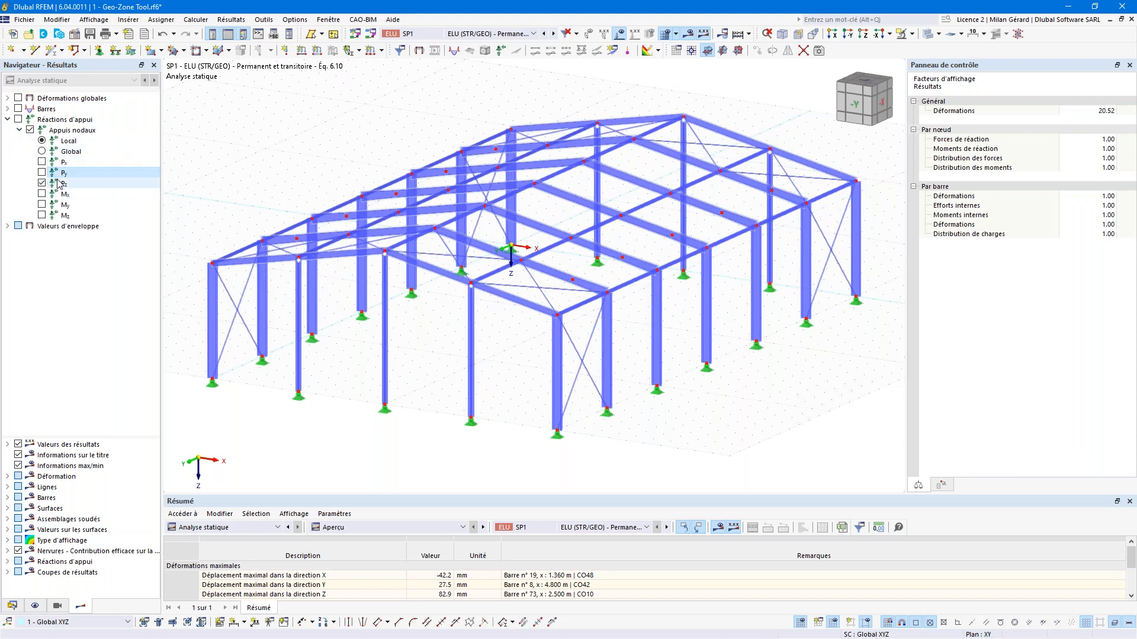
{"action": "left_click", "coordinate": [18, 122]}
{"action": "left_click", "coordinate": [19, 120]}
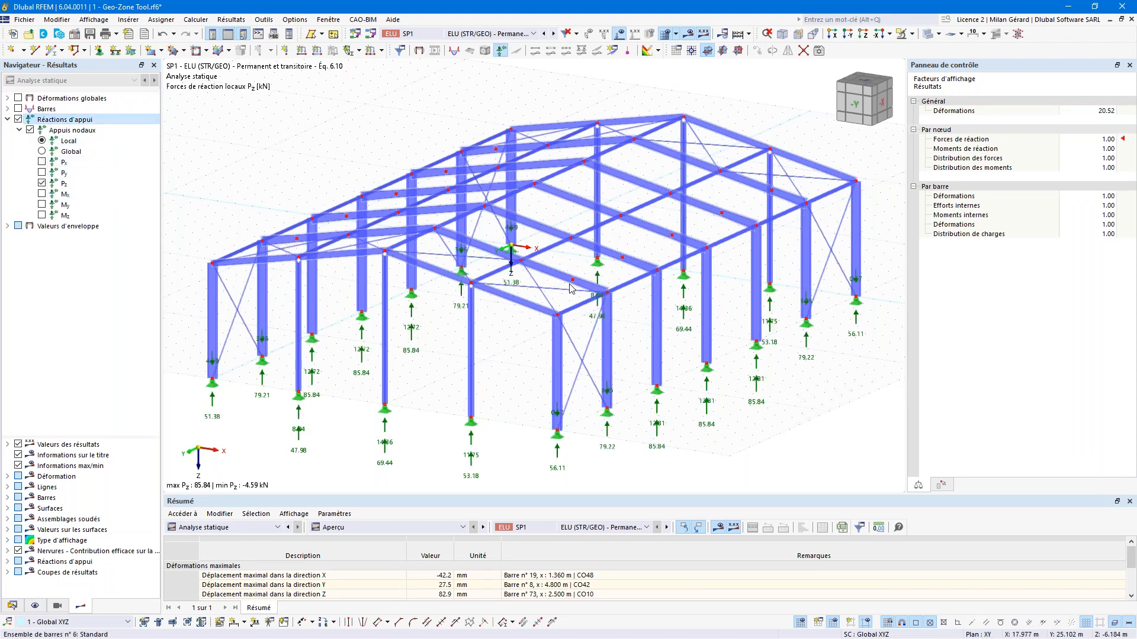
{"action": "middle_click_drag", "start_coordinate": [570, 289], "coordinate": [570, 270]}
{"action": "left_click_drag", "start_coordinate": [907, 242], "coordinate": [942, 256]}
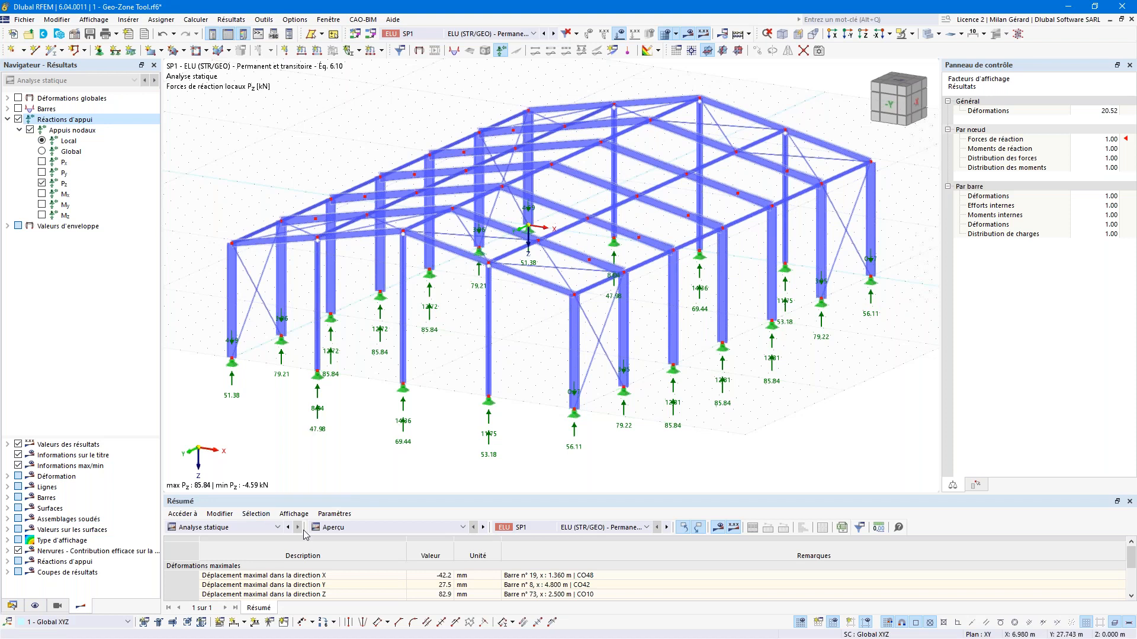
Step: Switch the summary table to Résultats par nœud on the Forces d'appui tab
{"action": "left_click", "coordinate": [349, 529]}
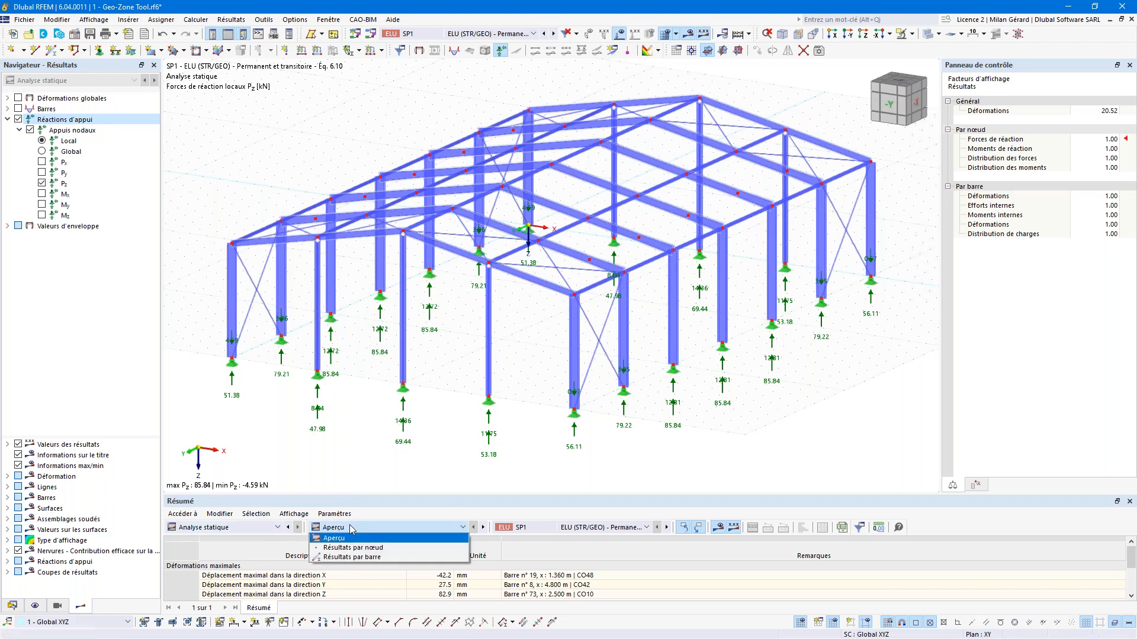
{"action": "left_click", "coordinate": [348, 529]}
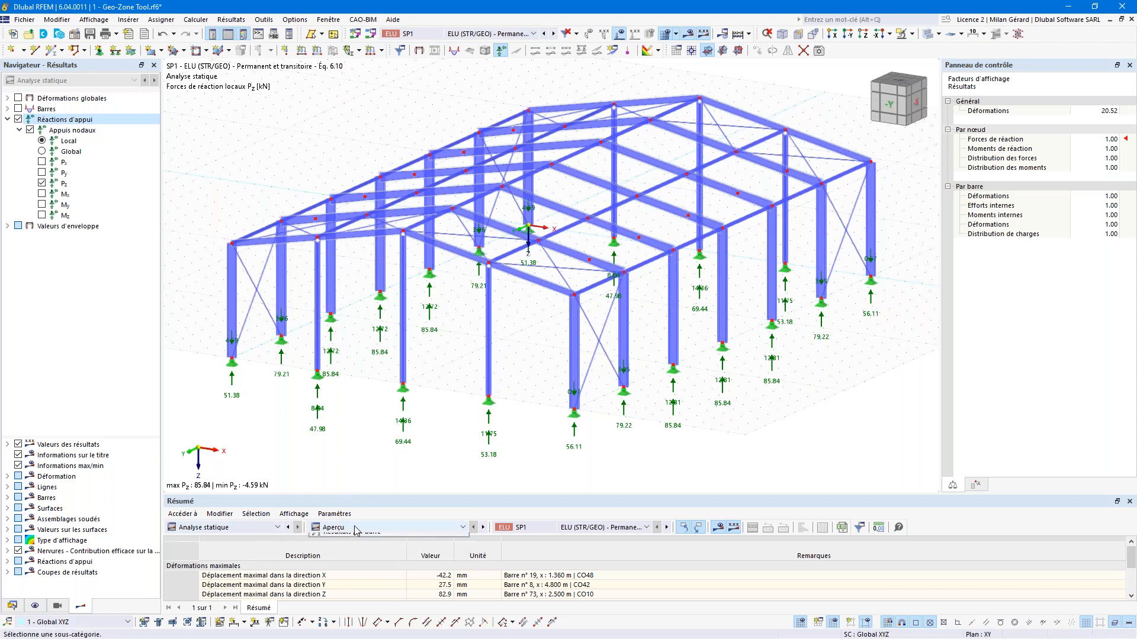
{"action": "left_click", "coordinate": [354, 529]}
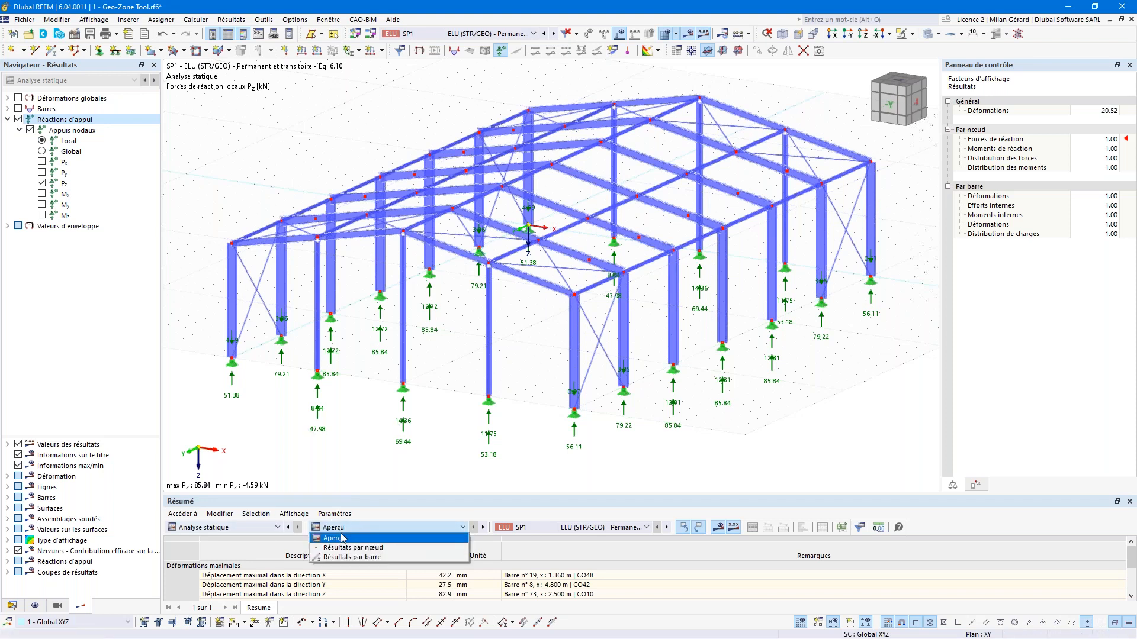
{"action": "left_click", "coordinate": [366, 553]}
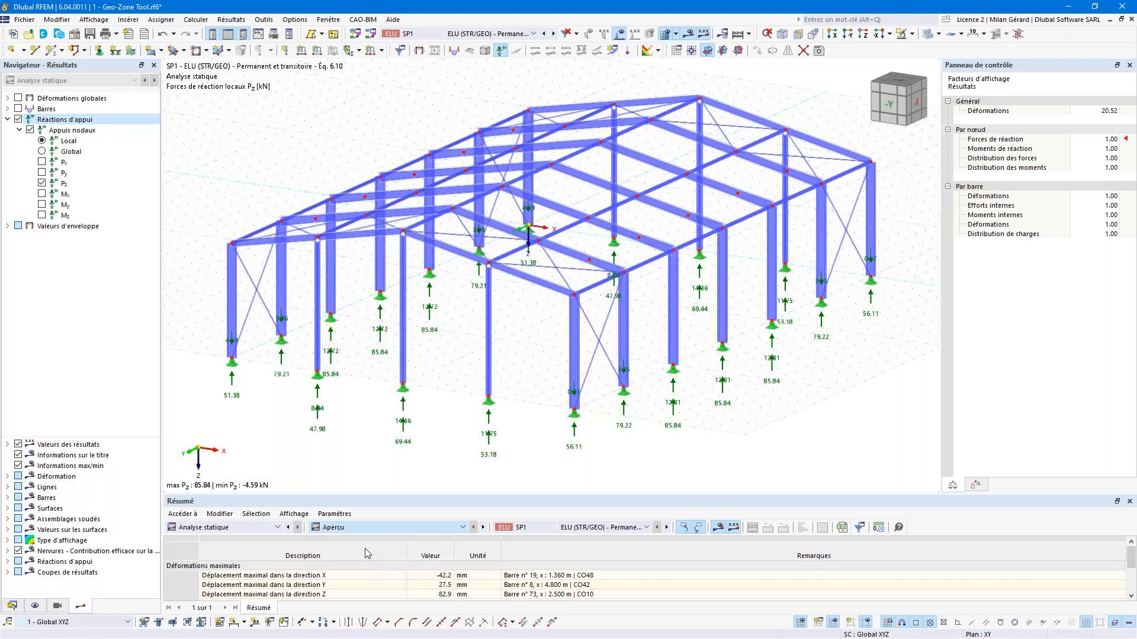
{"action": "left_click", "coordinate": [345, 609]}
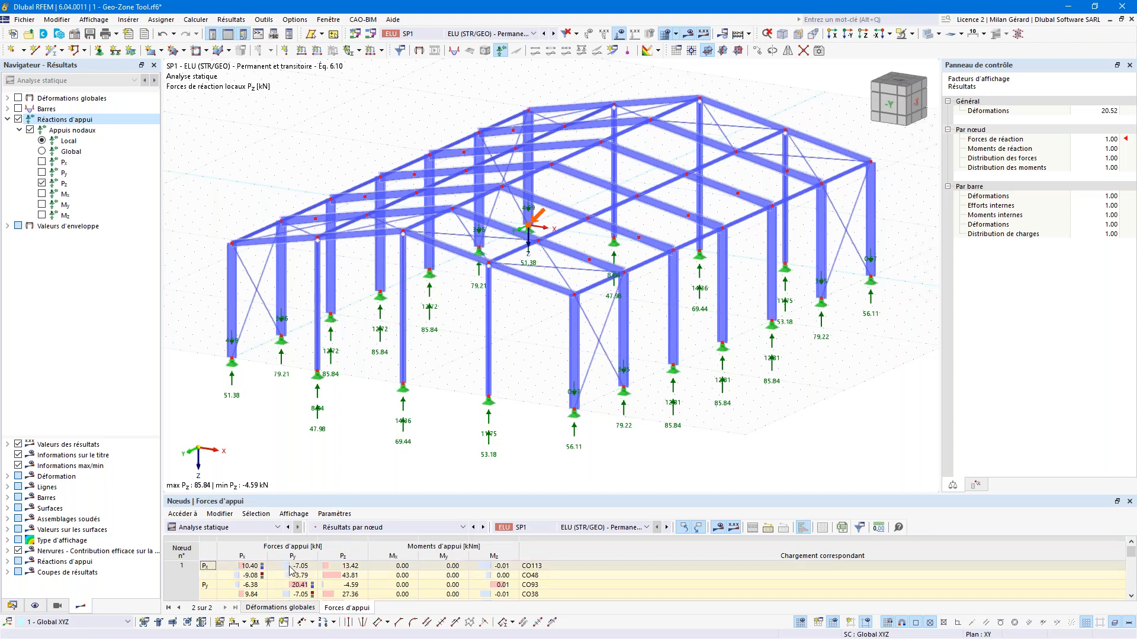
Step: Show results for load combination CO1, with Pz reactions of 31.09–55.12 kN
{"action": "left_click", "coordinate": [604, 527]}
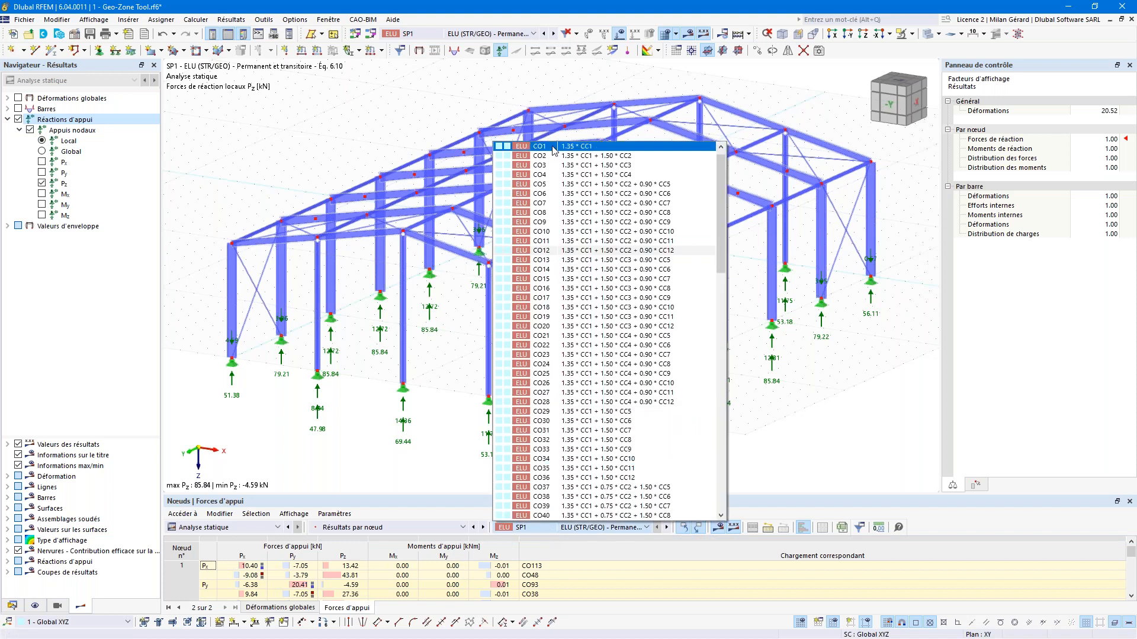
{"action": "left_click", "coordinate": [553, 148]}
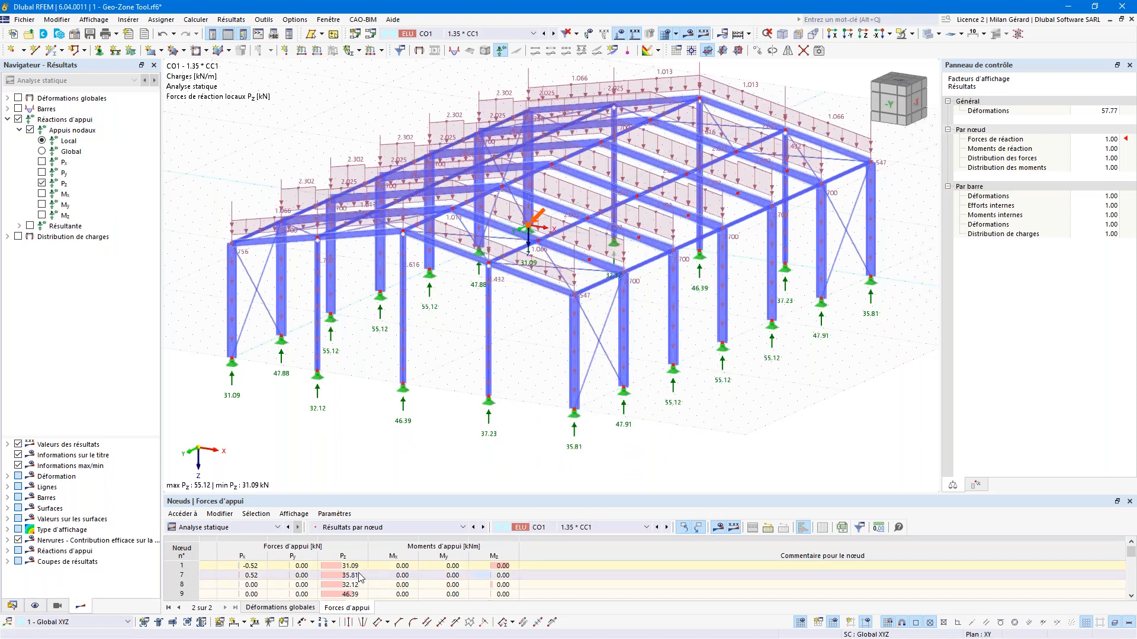
{"action": "scroll", "coordinate": [359, 578], "scroll_direction": "down", "scroll_amount": 6}
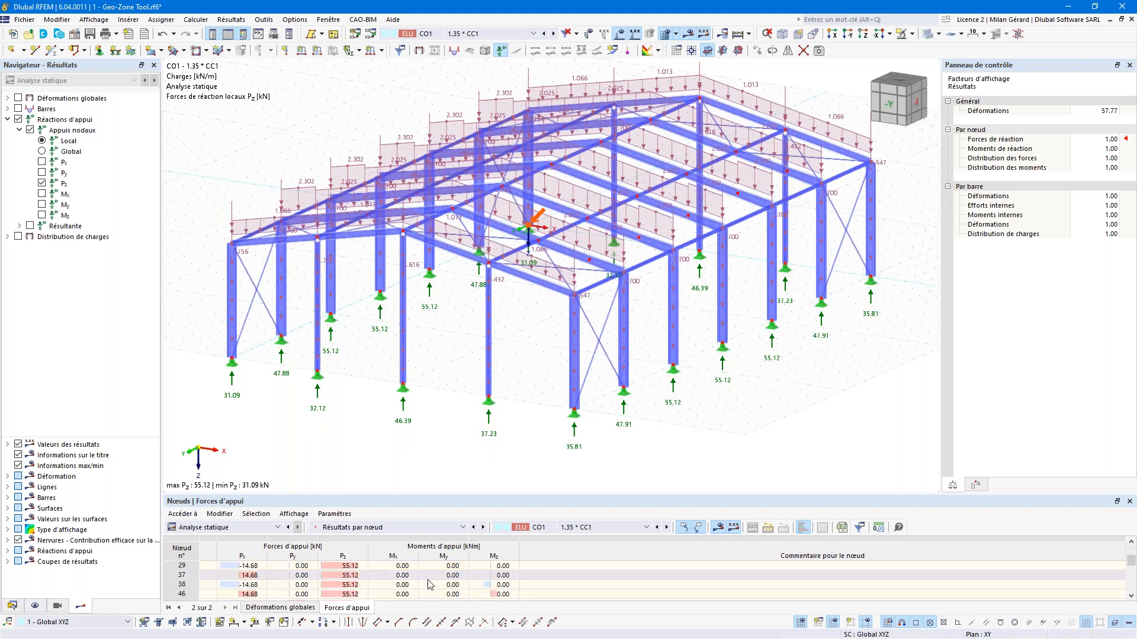
{"action": "scroll", "coordinate": [431, 585], "scroll_direction": "up", "scroll_amount": 6}
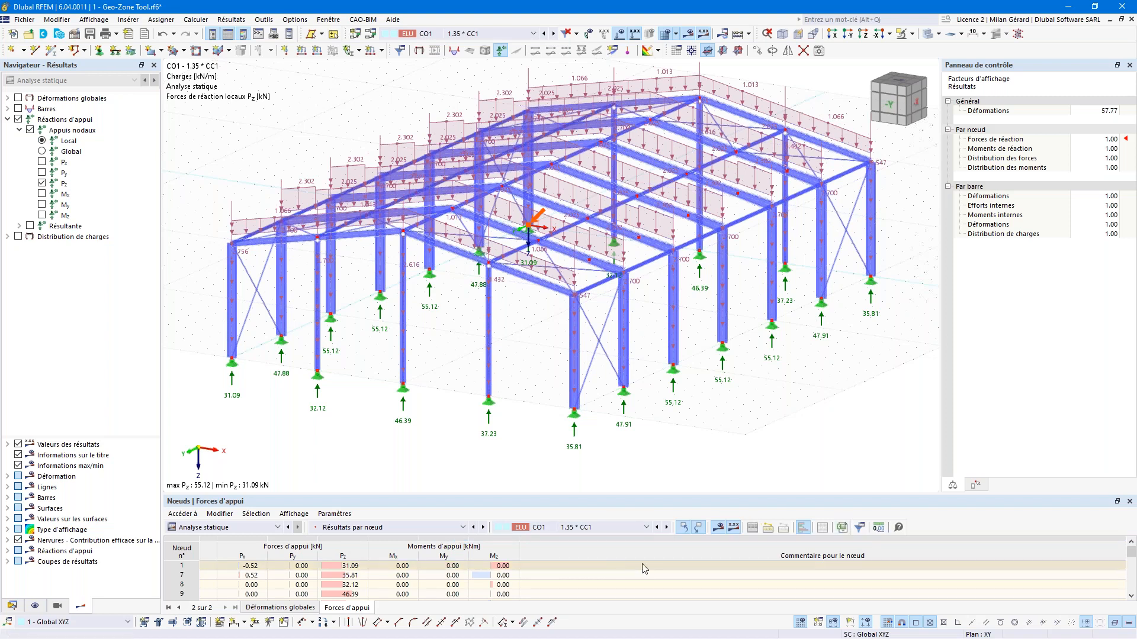
Step: Remove the Moments d'appui and node comment columns so only Px, Py and Pz remain
{"action": "left_click", "coordinate": [859, 528]}
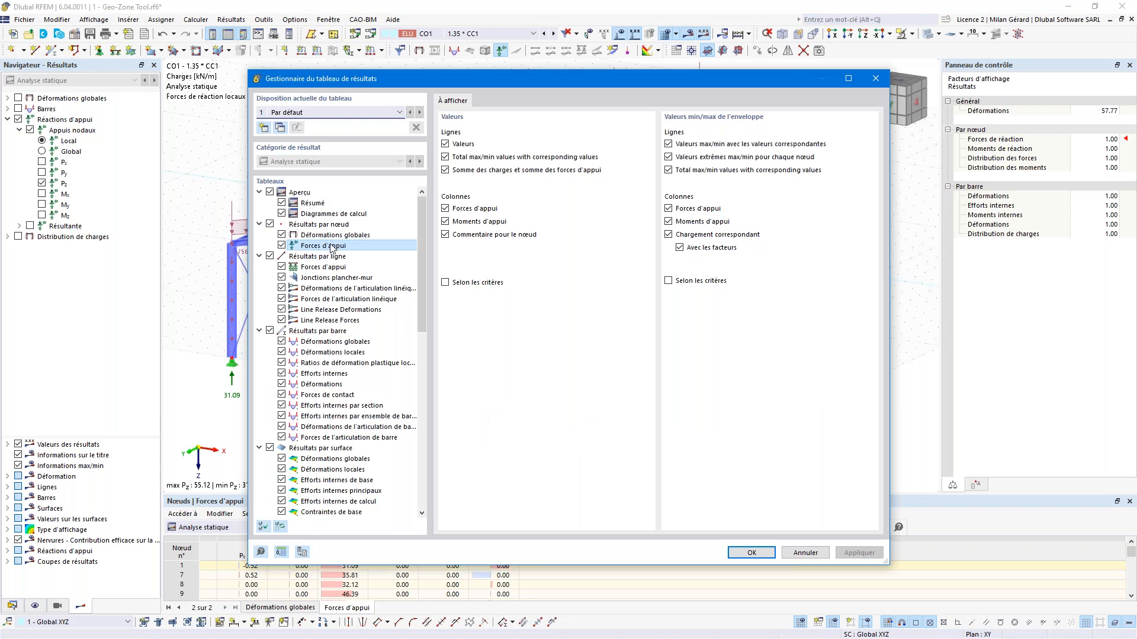
{"action": "left_click", "coordinate": [445, 223]}
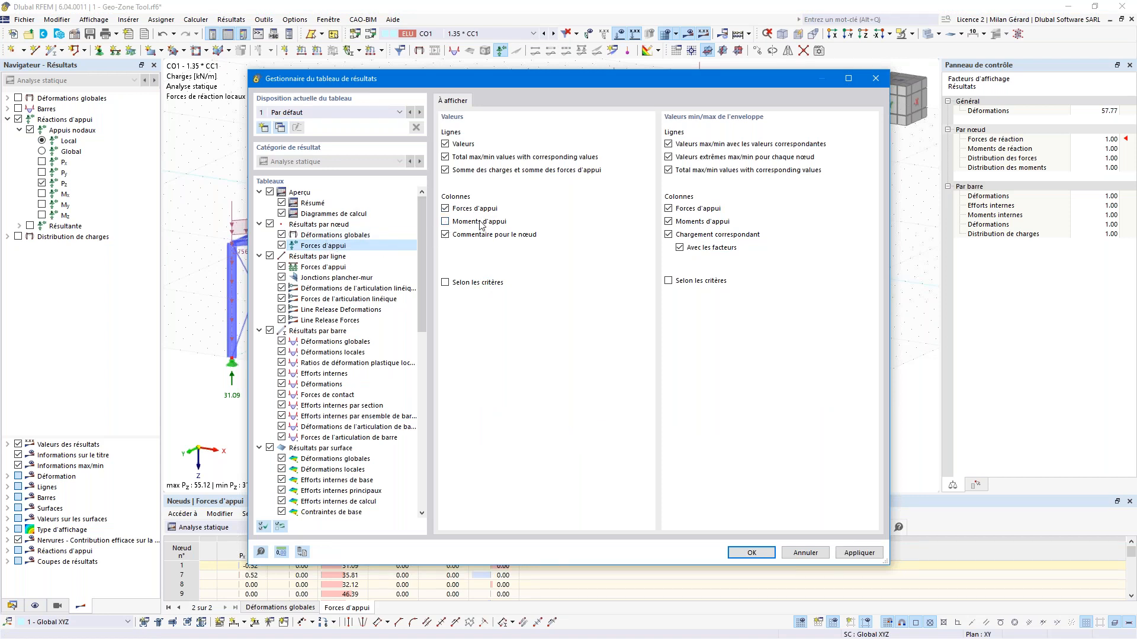
{"action": "left_click", "coordinate": [446, 235]}
{"action": "left_click", "coordinate": [751, 553]}
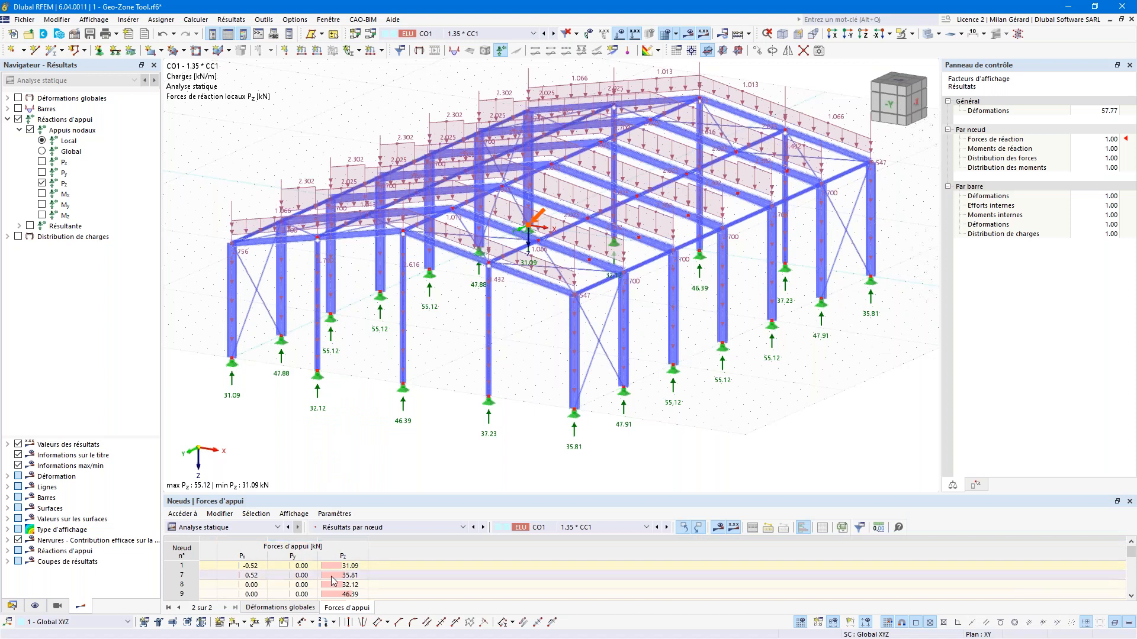
{"action": "scroll", "coordinate": [335, 586], "scroll_direction": "down", "scroll_amount": 6}
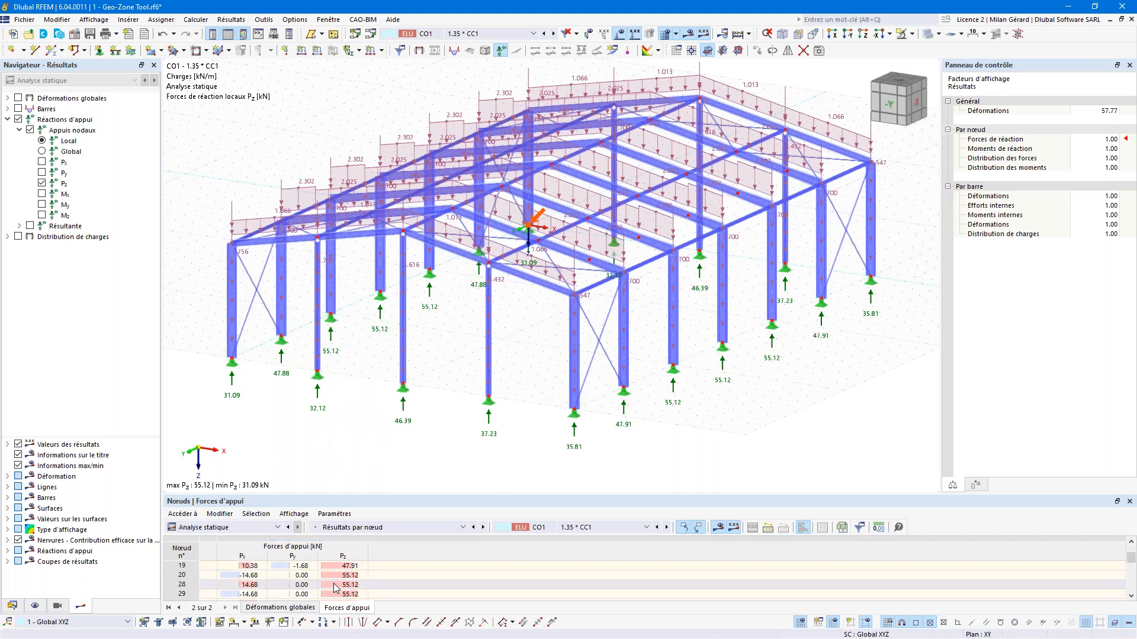
{"action": "scroll", "coordinate": [248, 583], "scroll_direction": "down", "scroll_amount": 4}
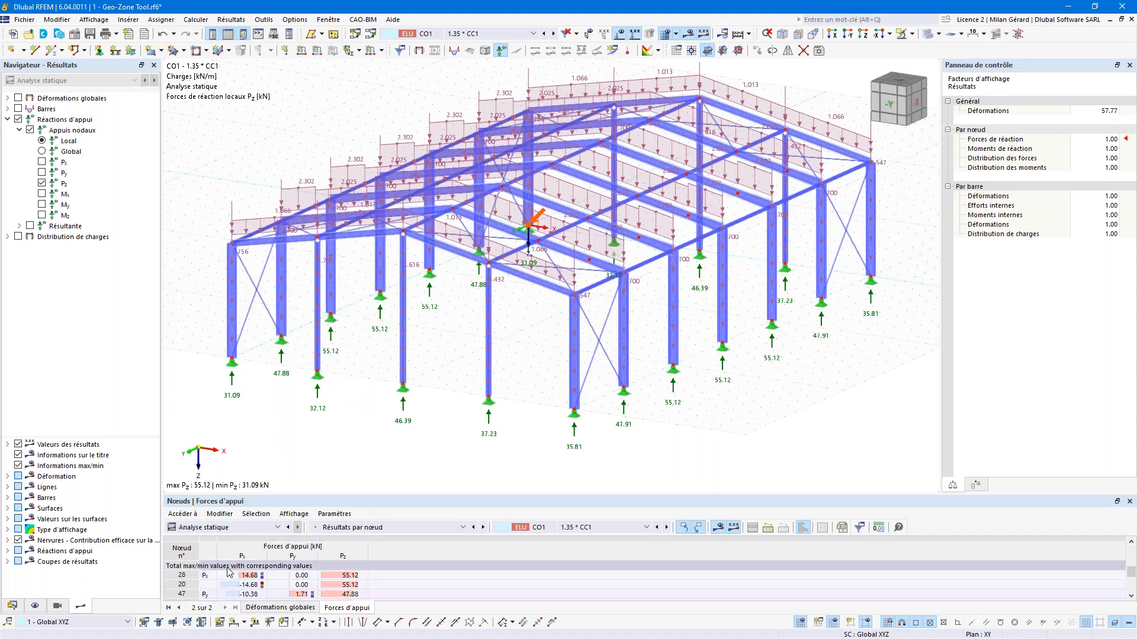
{"action": "scroll", "coordinate": [249, 583], "scroll_direction": "down", "scroll_amount": 4}
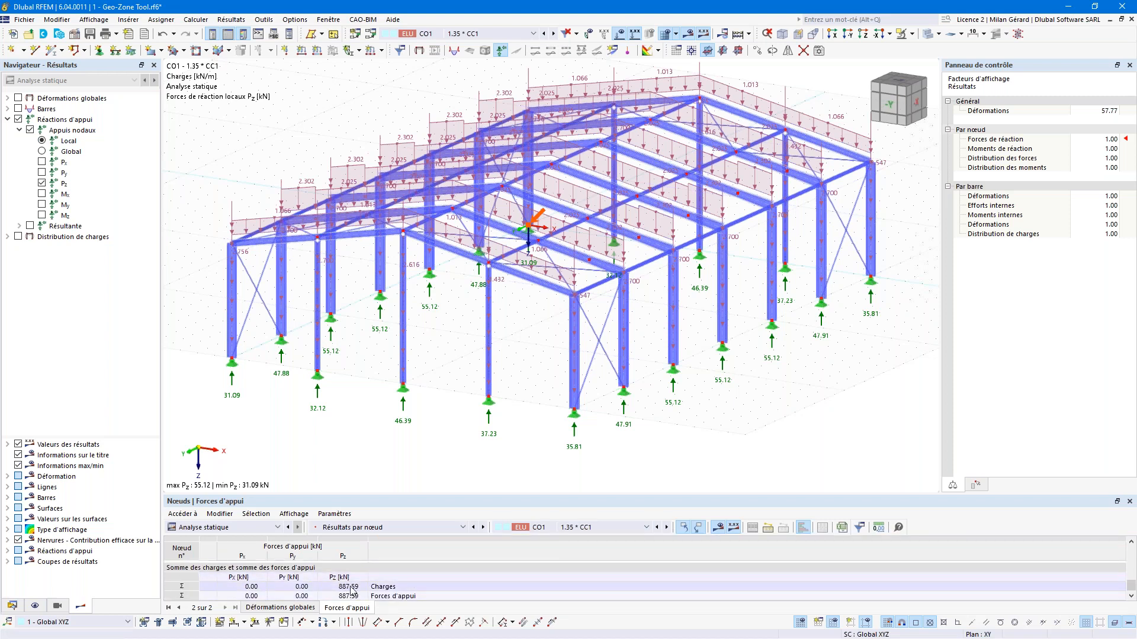
{"action": "scroll", "coordinate": [349, 589], "scroll_direction": "up", "scroll_amount": 5}
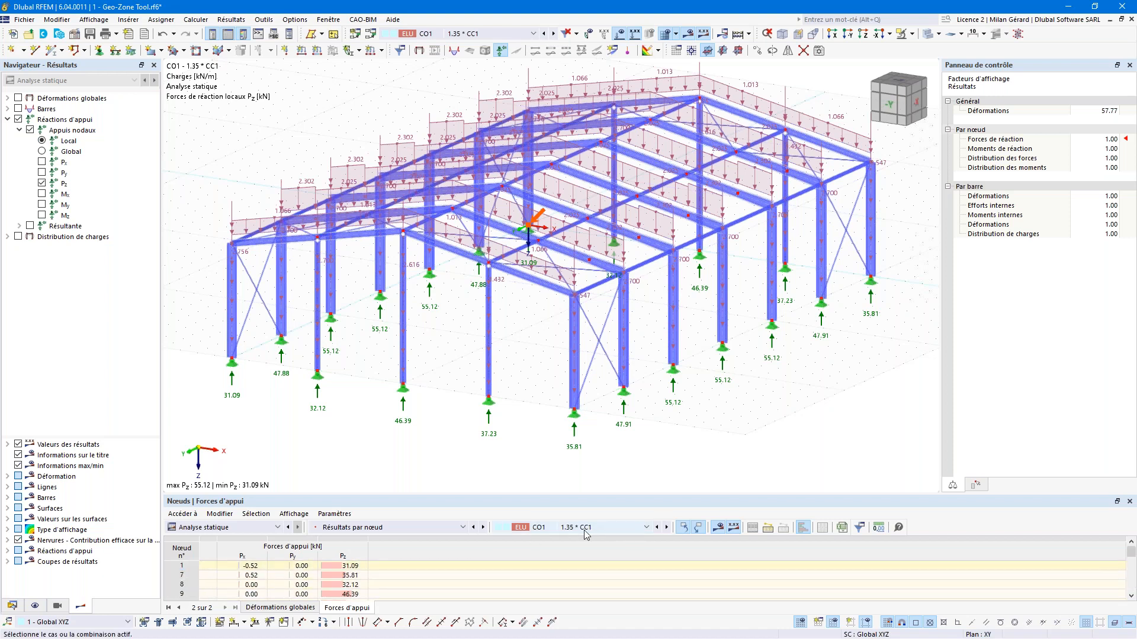
Step: Hide the Total max/min and load/reaction sum rows so the CO1 support forces table shows only nodes
{"action": "left_click", "coordinate": [855, 532]}
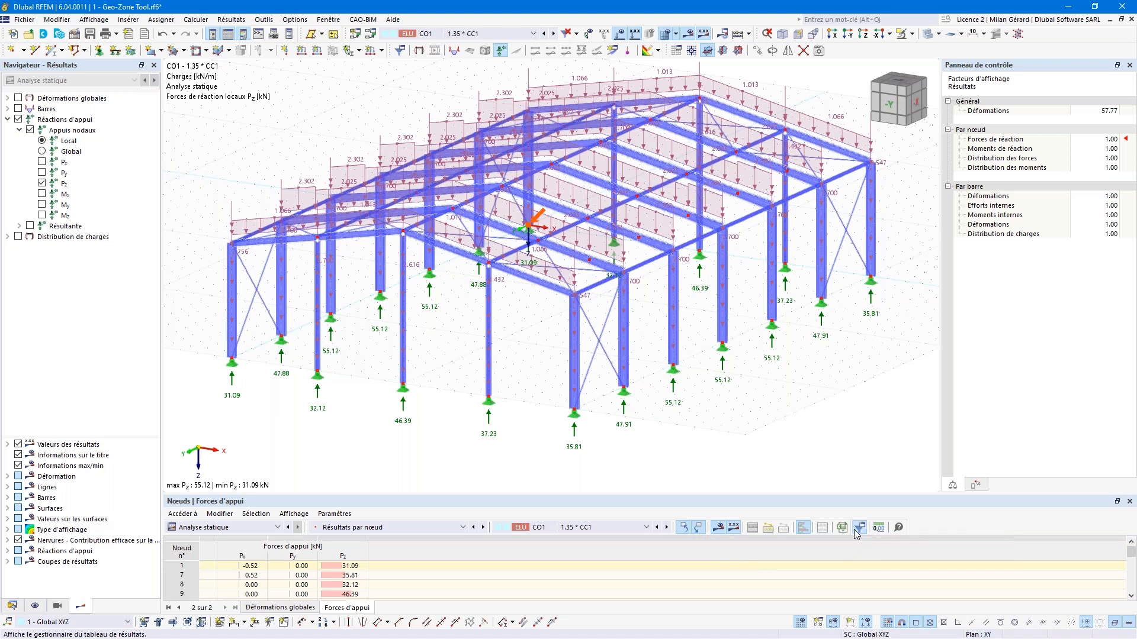
{"action": "left_click", "coordinate": [507, 159]}
{"action": "left_click", "coordinate": [479, 172]}
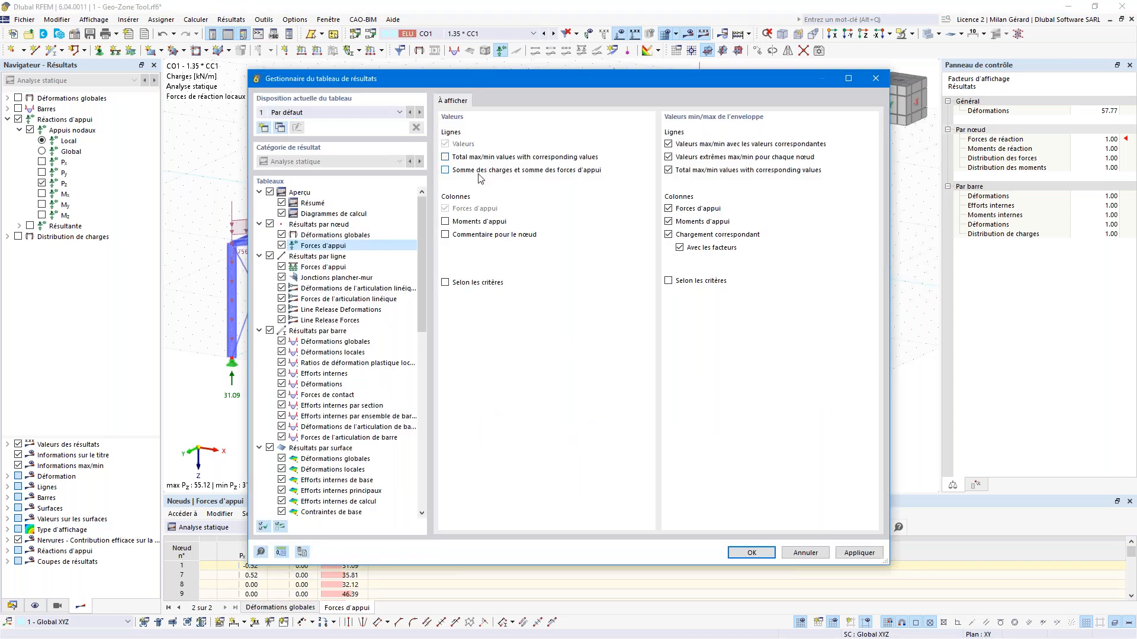
{"action": "left_click", "coordinate": [749, 553]}
{"action": "scroll", "coordinate": [278, 584], "scroll_direction": "down", "scroll_amount": 5}
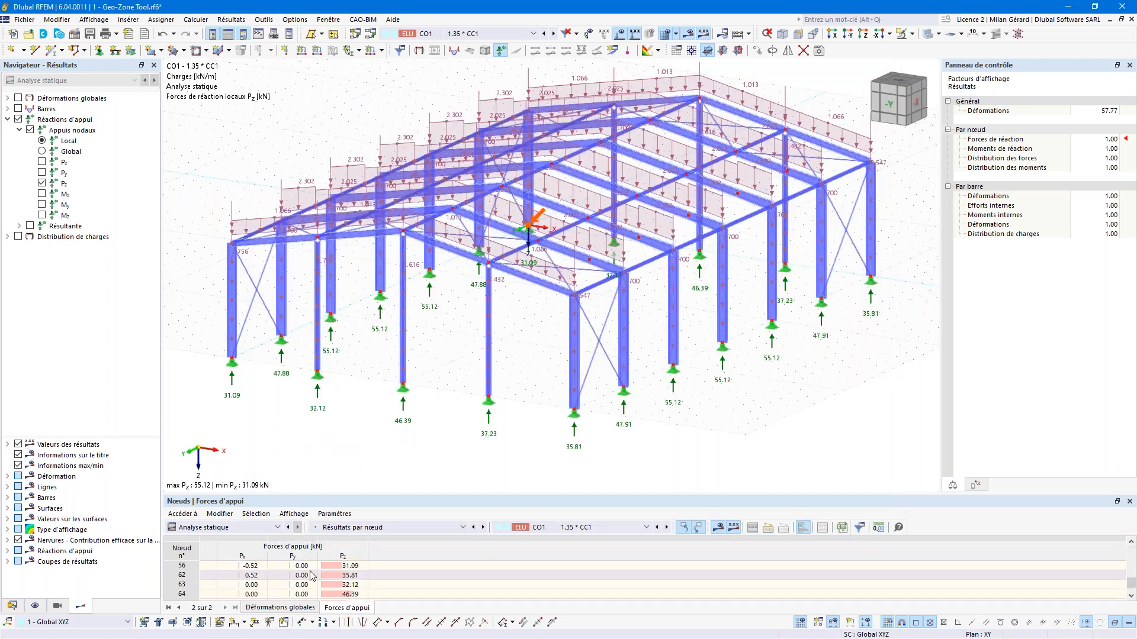
{"action": "scroll", "coordinate": [212, 592], "scroll_direction": "up", "scroll_amount": 5}
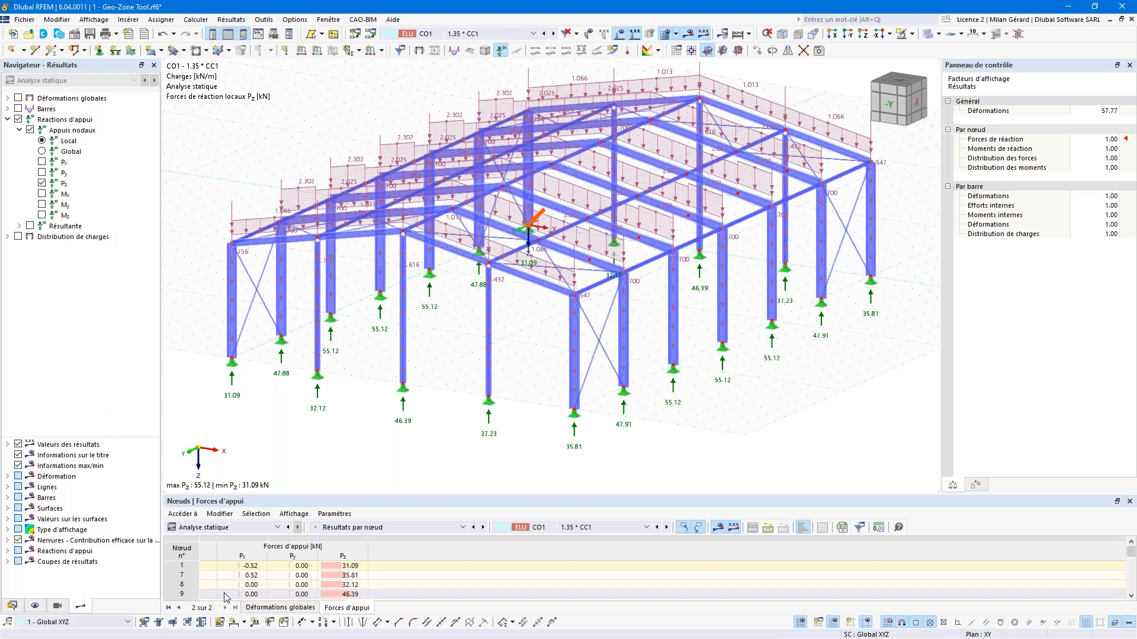
Step: Export the current support forces table as DDC to the Desktop after Ce PC refuses the save
{"action": "left_click", "coordinate": [841, 527]}
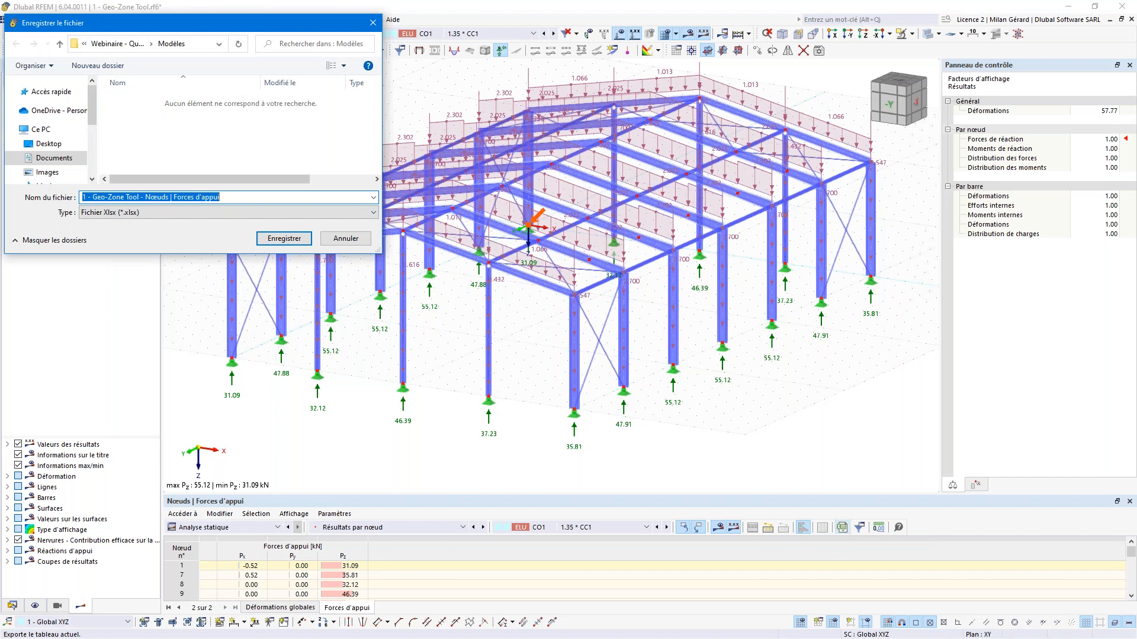
{"action": "type", "text": "DDC"}
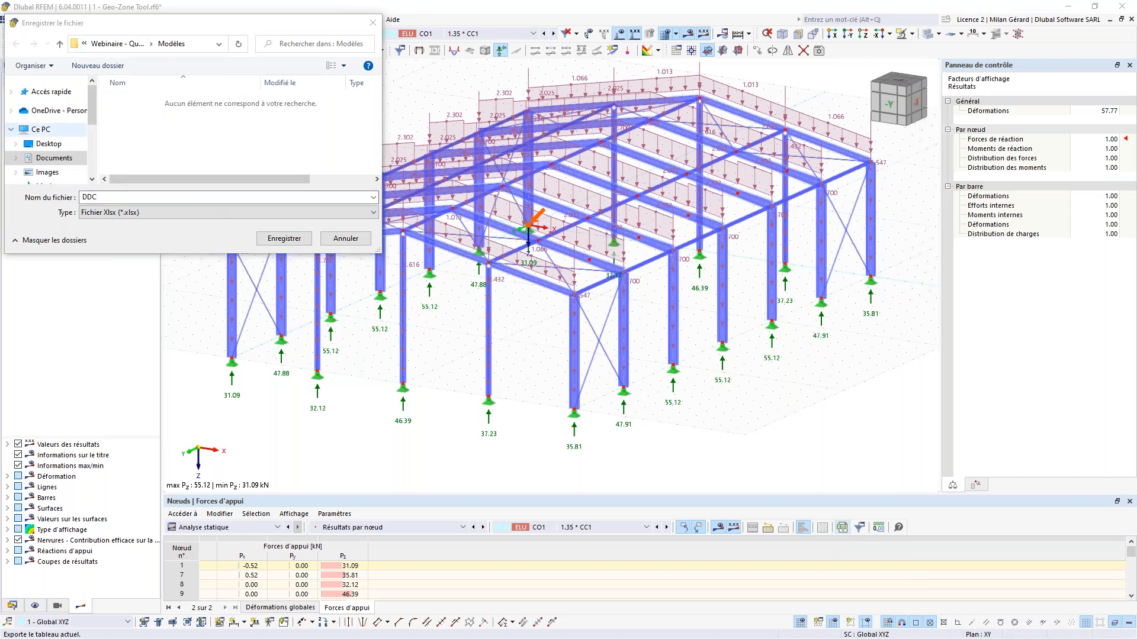
{"action": "left_click", "coordinate": [40, 130]}
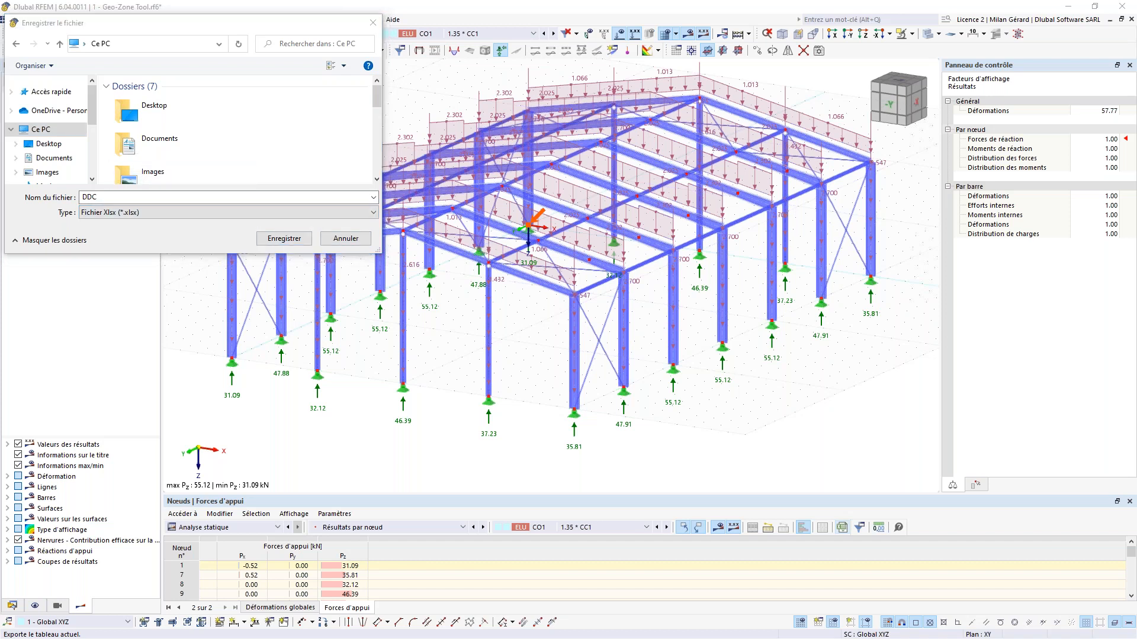
{"action": "left_click", "coordinate": [284, 239]}
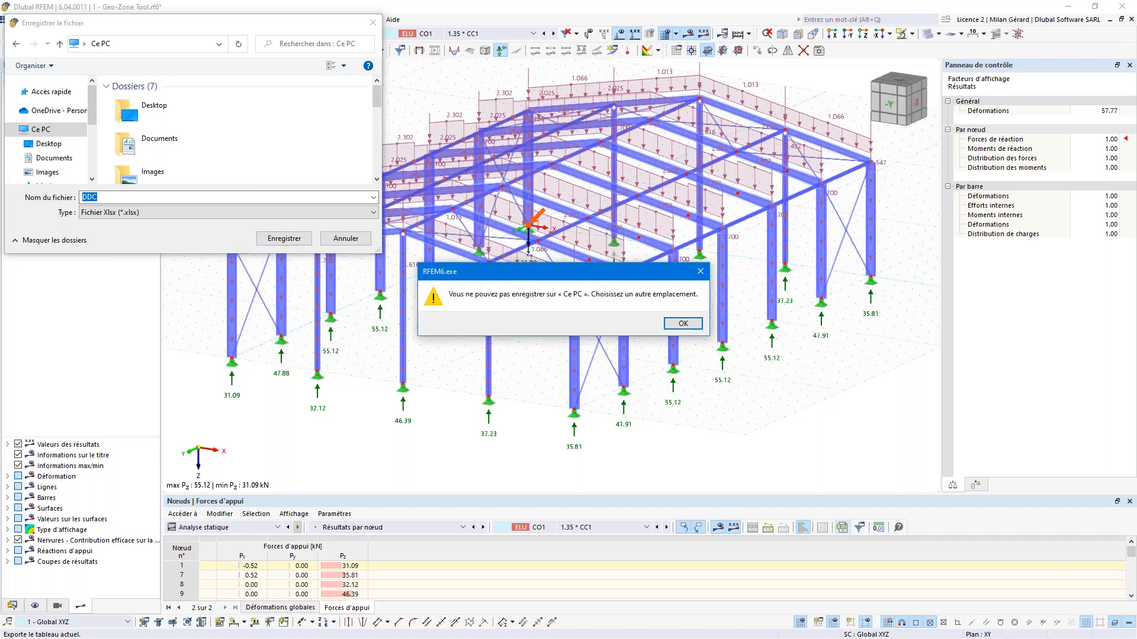
{"action": "key", "text": "Return"}
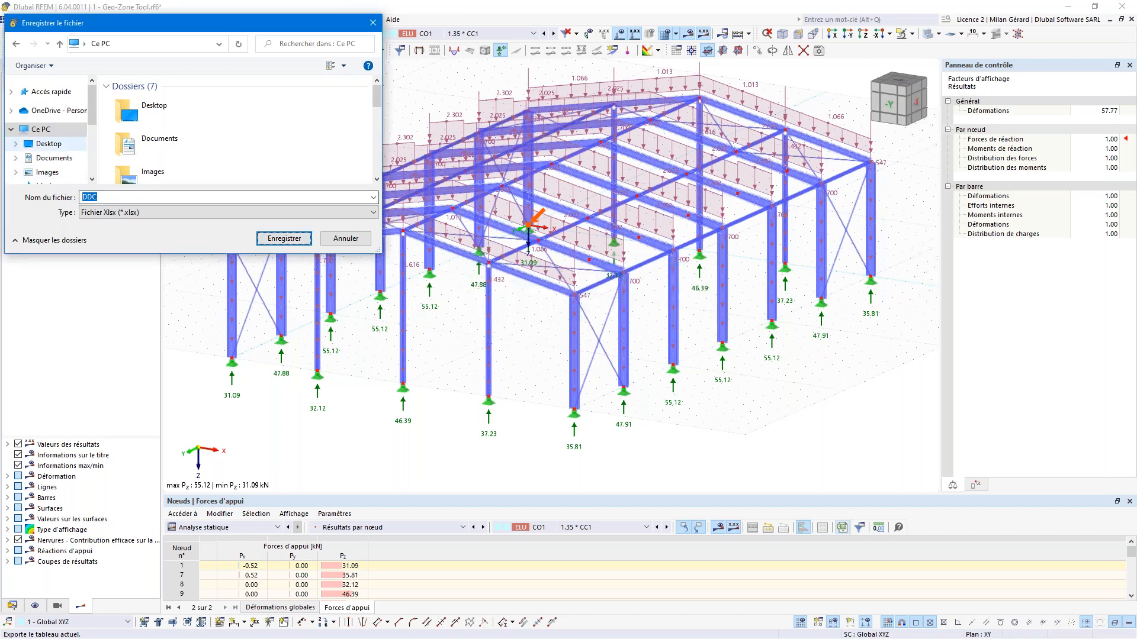
{"action": "left_click", "coordinate": [48, 143]}
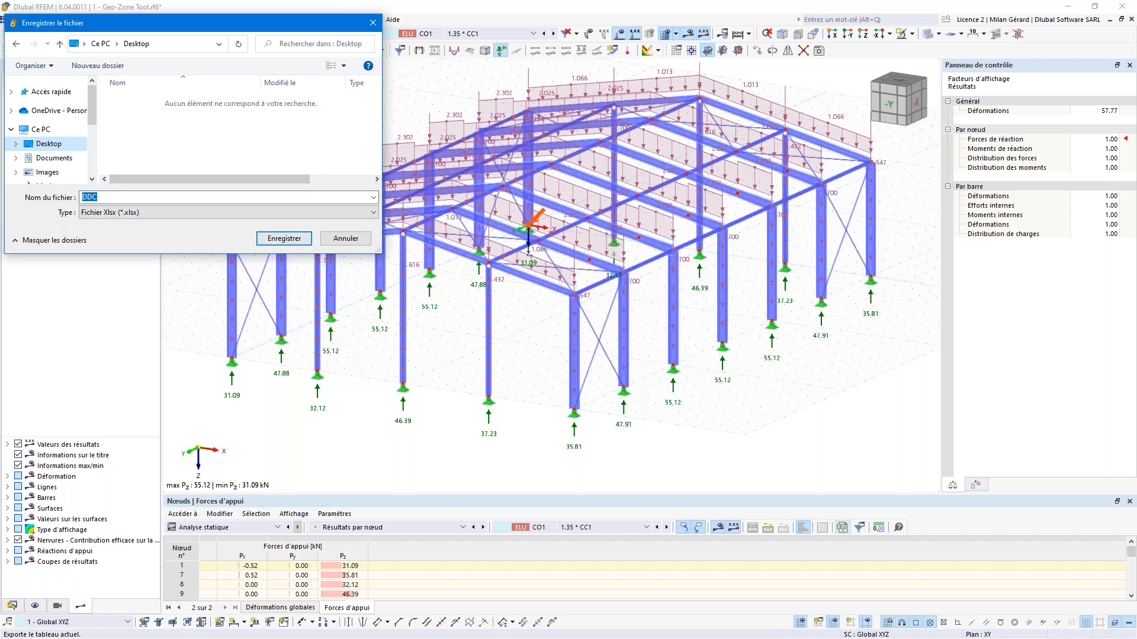
{"action": "left_click", "coordinate": [285, 238]}
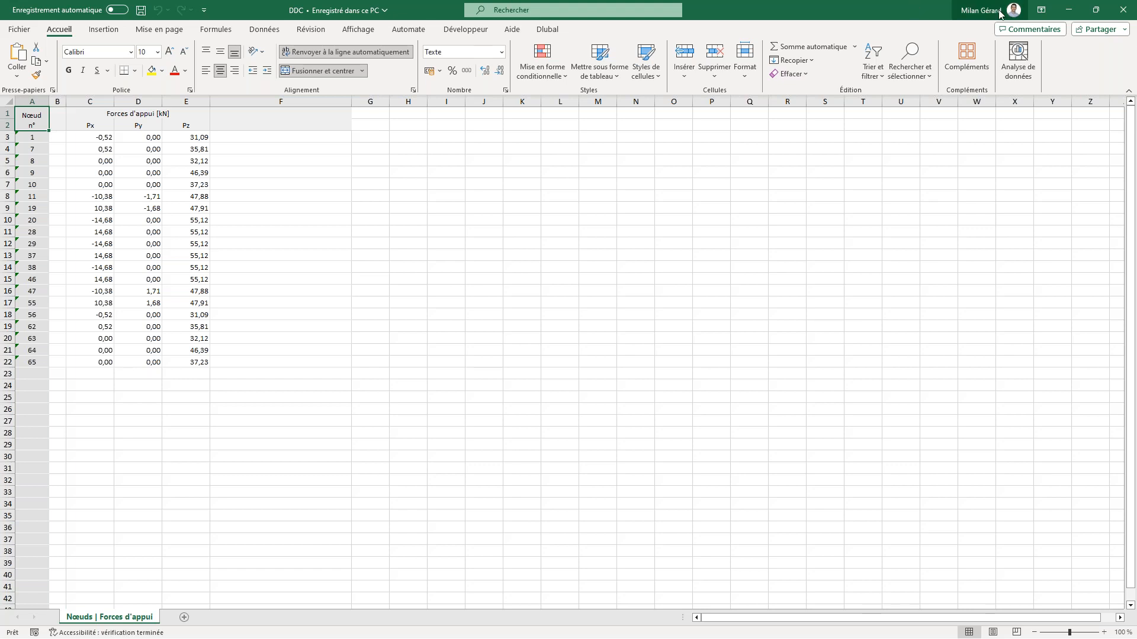
Step: Close the Excel window holding the DDC workbook
{"action": "left_click", "coordinate": [1125, 16]}
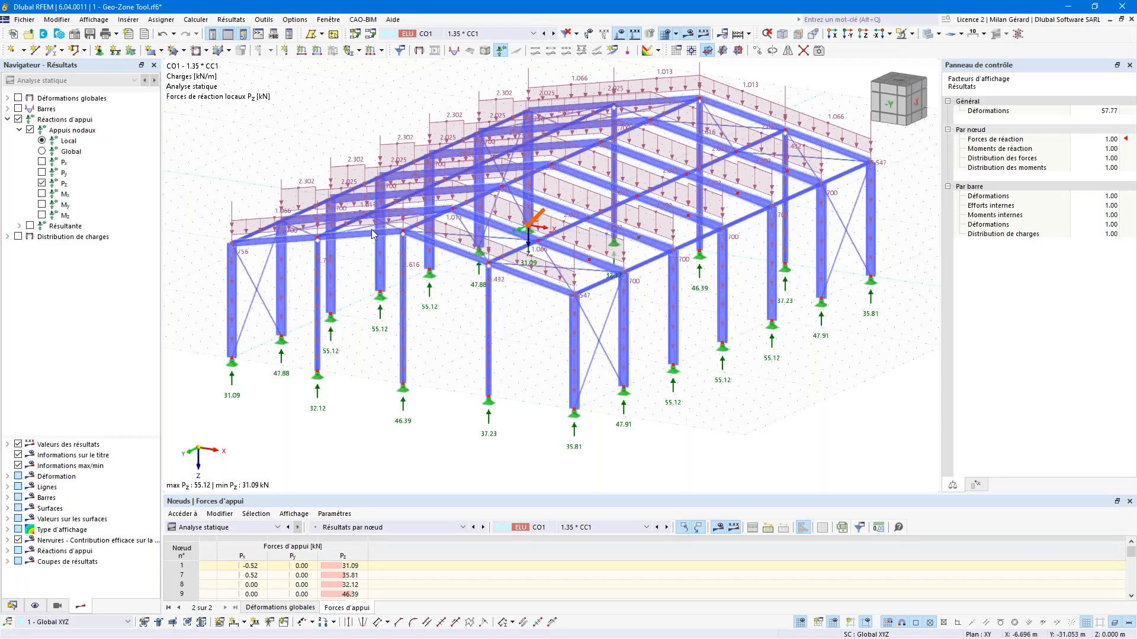
Step: Start a Fichier > Export > Tableaux export and collapse the table list to top-level groups
{"action": "left_click", "coordinate": [33, 21]}
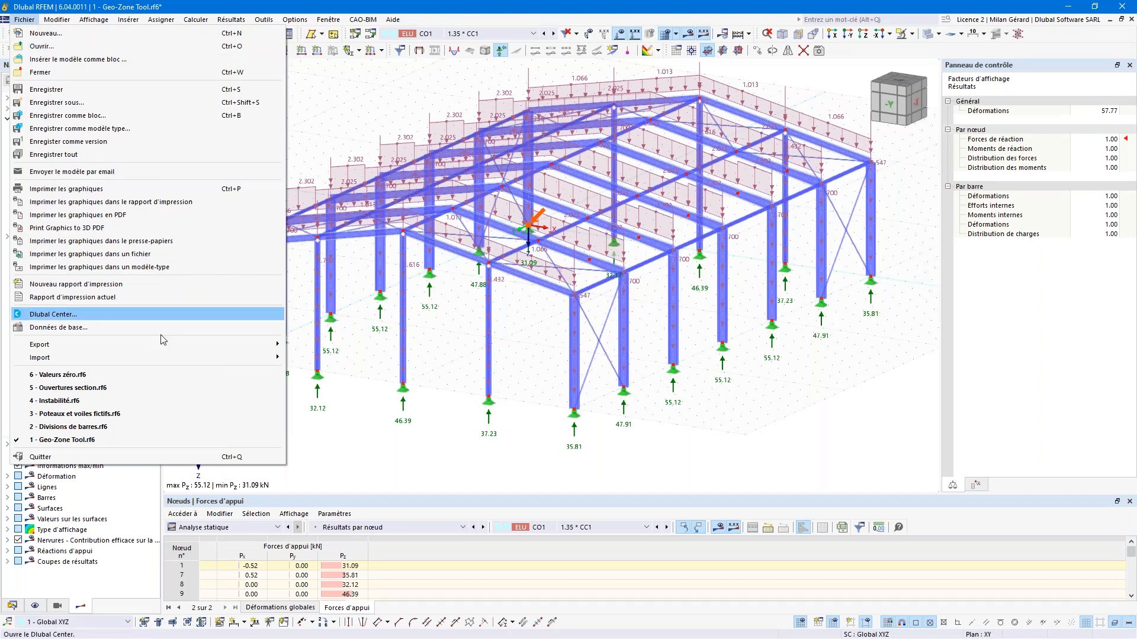
{"action": "mouse_move", "coordinate": [190, 348]}
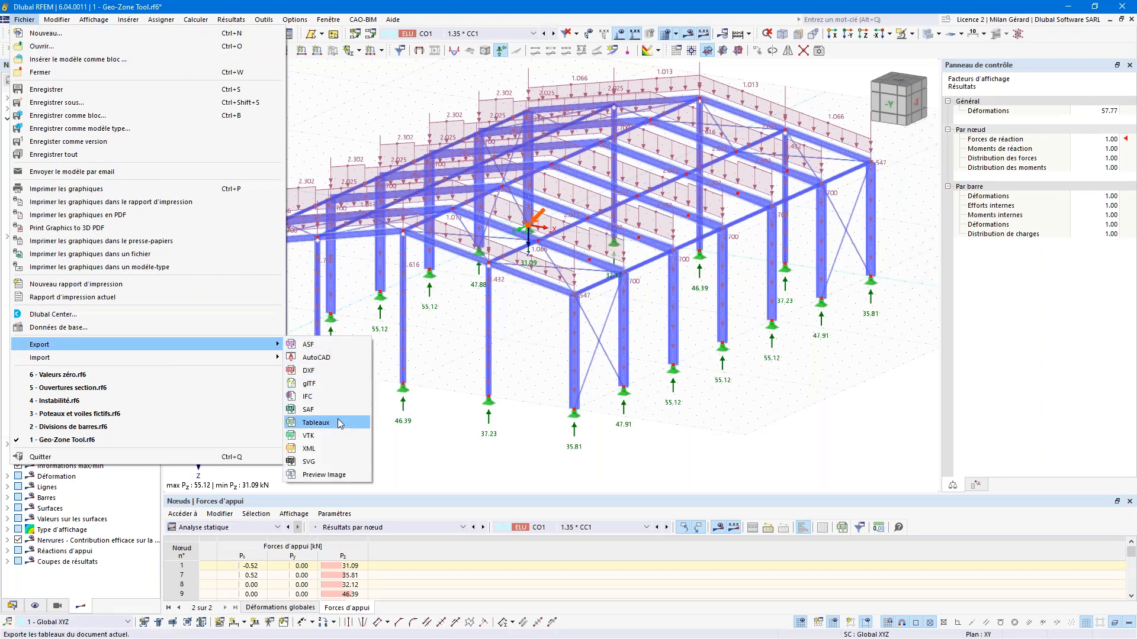
{"action": "left_click", "coordinate": [315, 422]}
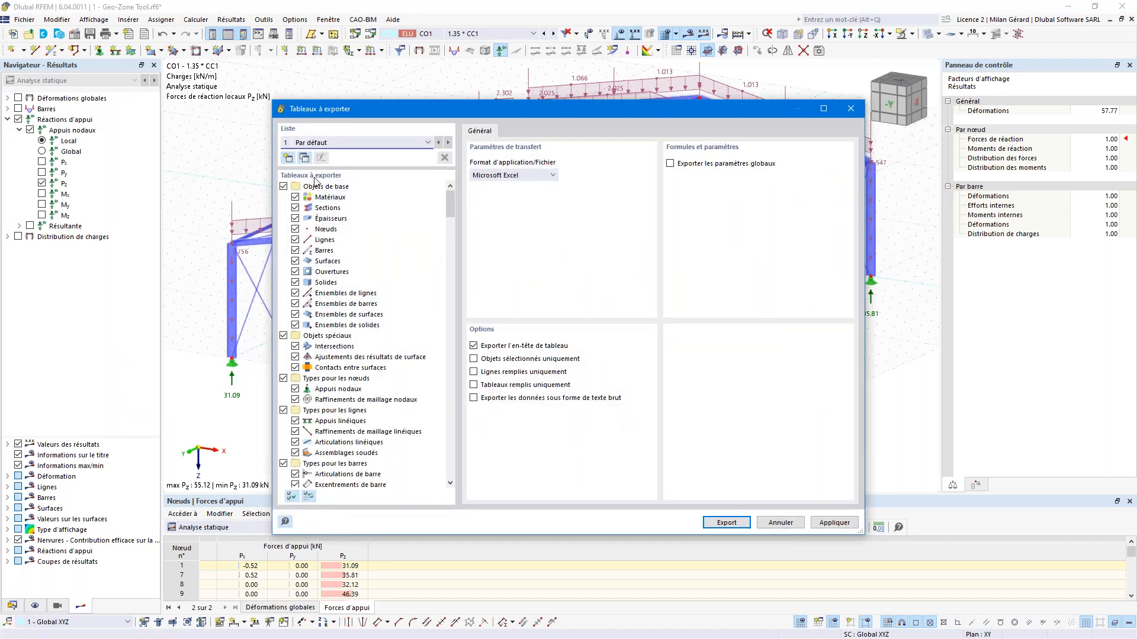
{"action": "right_click", "coordinate": [338, 227]}
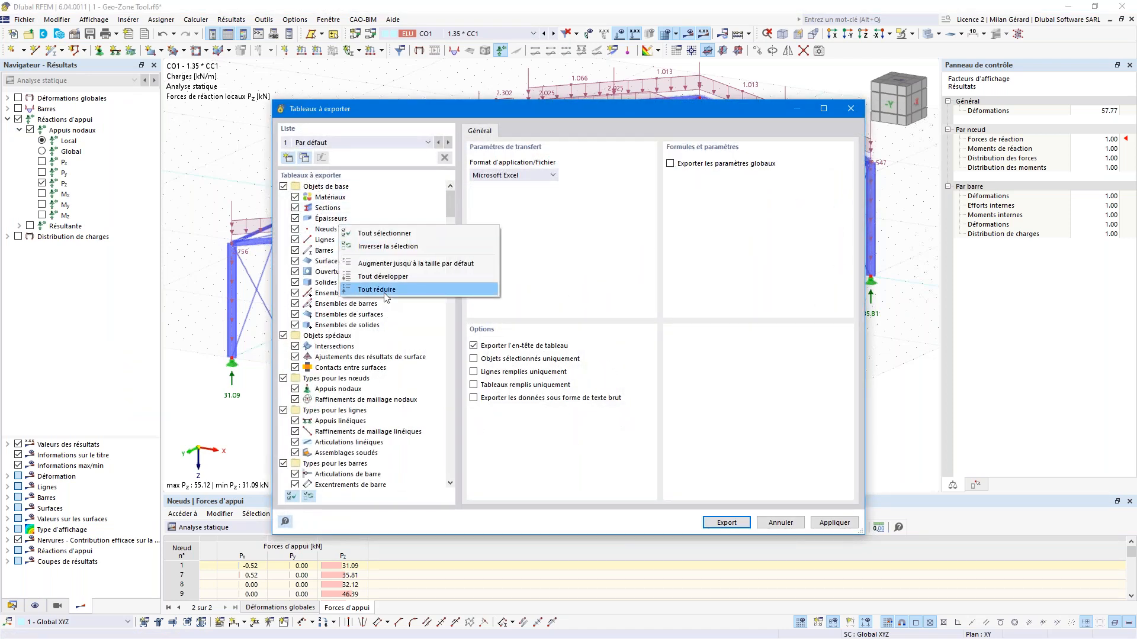
{"action": "left_click", "coordinate": [377, 290]}
Step: Exclude the objects, types, imperfections, loading, loads and mesh groups from the export
{"action": "left_click", "coordinate": [283, 186]}
{"action": "left_click", "coordinate": [283, 197]}
{"action": "left_click", "coordinate": [284, 207]}
{"action": "left_click", "coordinate": [283, 219]}
{"action": "left_click", "coordinate": [284, 229]}
{"action": "left_click", "coordinate": [283, 240]}
{"action": "left_click", "coordinate": [283, 251]}
{"action": "left_click", "coordinate": [283, 272]}
{"action": "left_click", "coordinate": [283, 282]}
{"action": "left_click", "coordinate": [283, 293]}
{"action": "left_click", "coordinate": [284, 304]}
{"action": "left_click", "coordinate": [284, 314]}
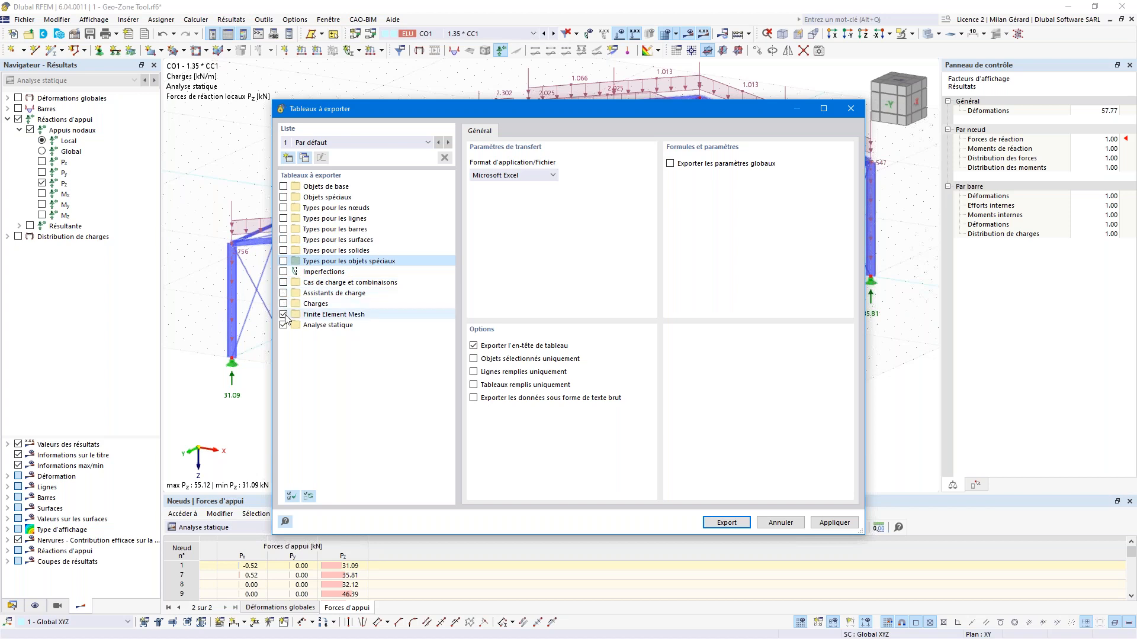
{"action": "left_click", "coordinate": [284, 314]}
Step: Keep only Nœuds | Forces d'appui under Analyse statique and enable Sélectionner un chargement
{"action": "double_click", "coordinate": [304, 326]}
{"action": "left_click", "coordinate": [295, 336]}
{"action": "left_click", "coordinate": [295, 357]}
{"action": "double_click", "coordinate": [345, 346]}
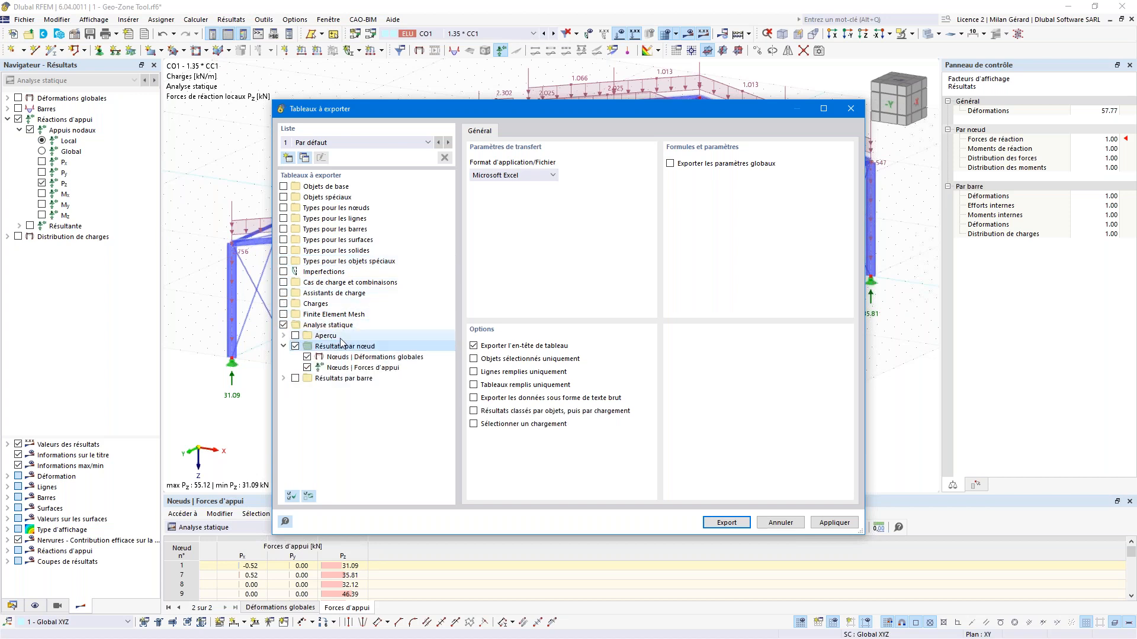
{"action": "left_click", "coordinate": [307, 357]}
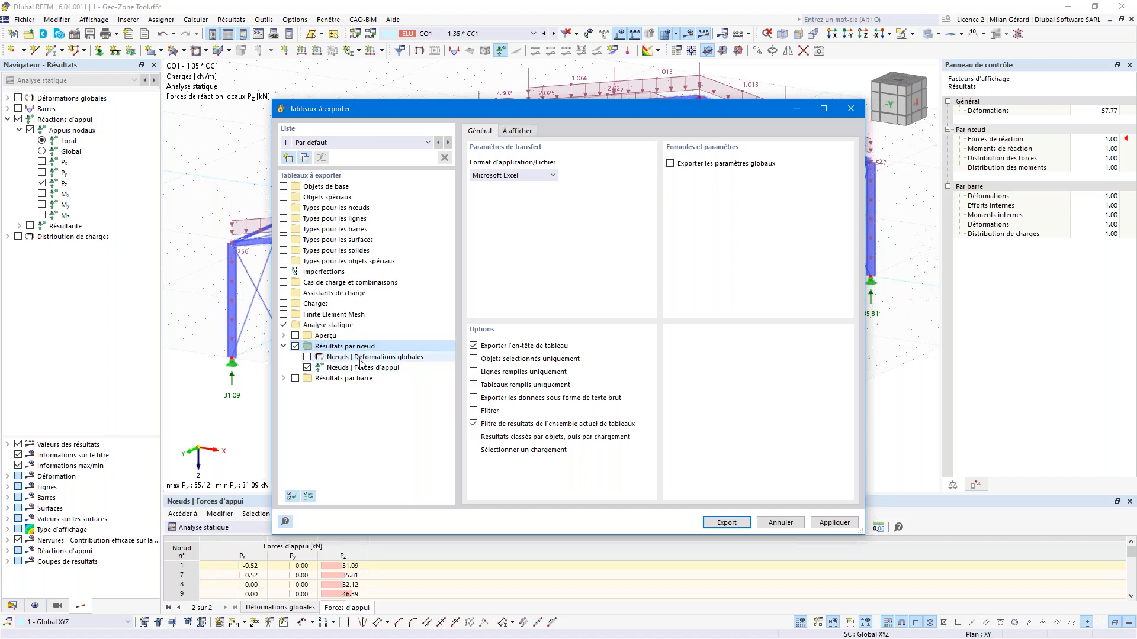
{"action": "left_click", "coordinate": [391, 369]}
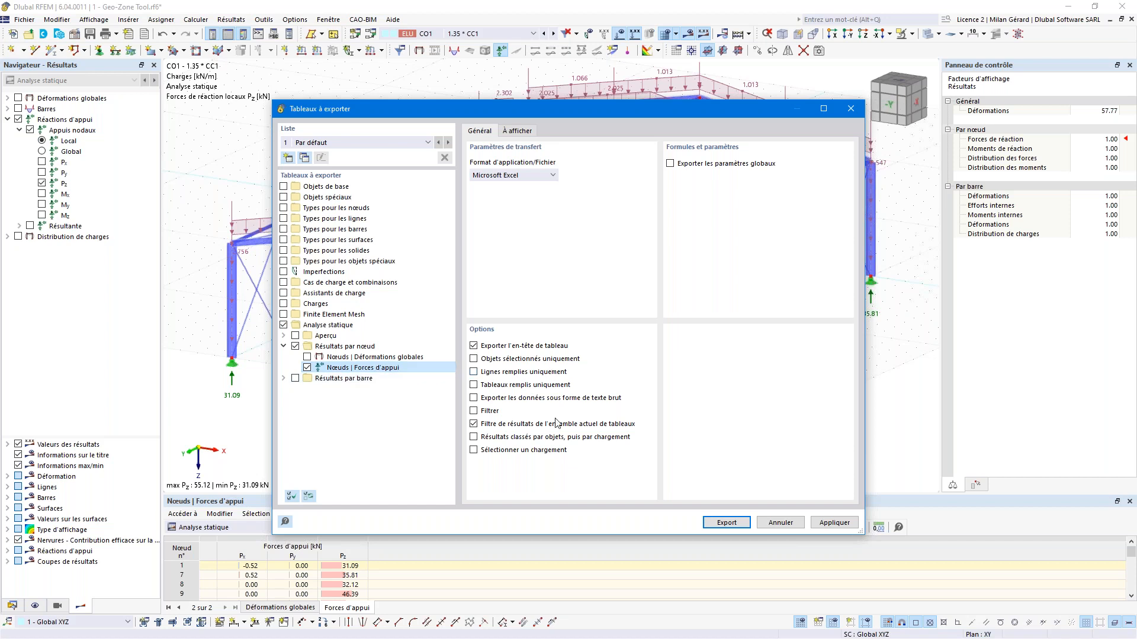
{"action": "left_click", "coordinate": [513, 450]}
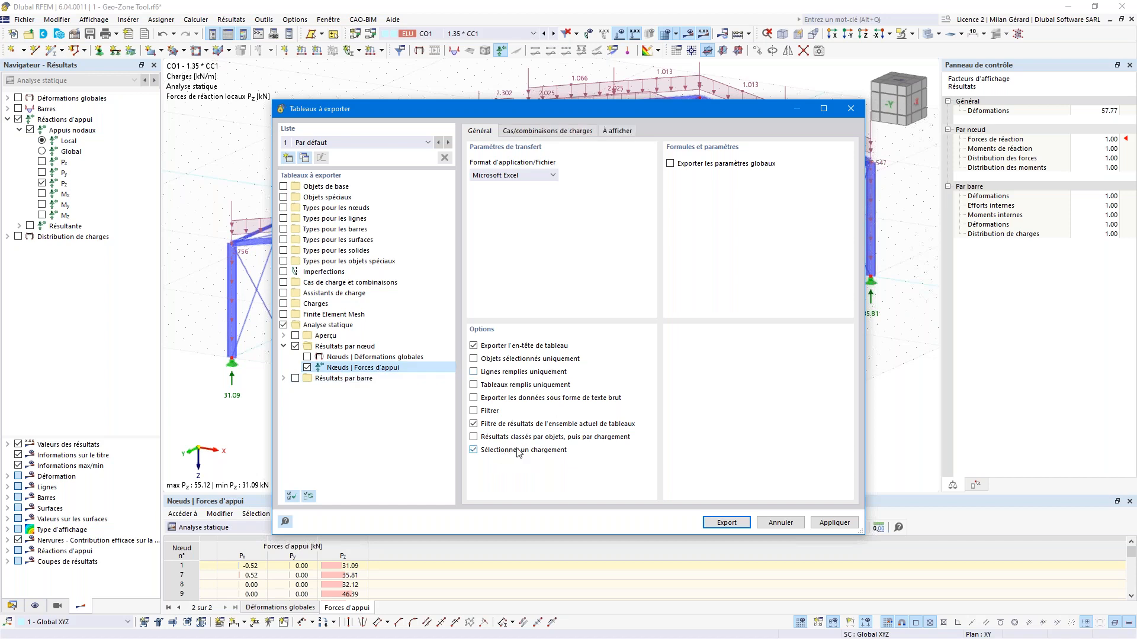
Step: Filter the loadings to Combinaisons de charges, add all 120, and run the export
{"action": "left_click", "coordinate": [543, 133]}
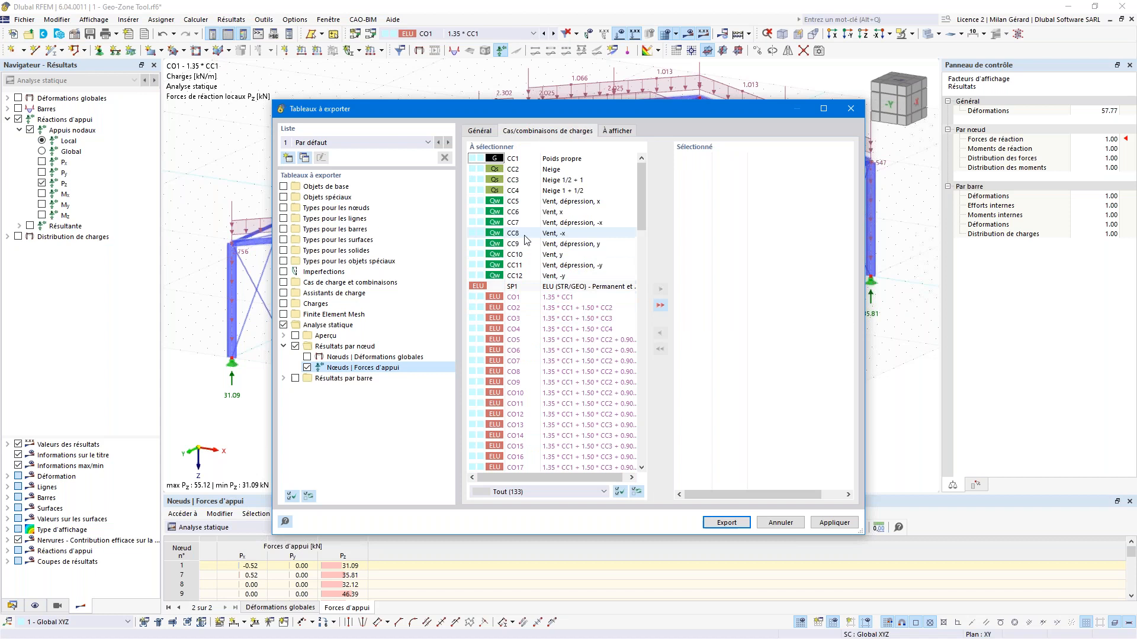
{"action": "left_click", "coordinate": [564, 492]}
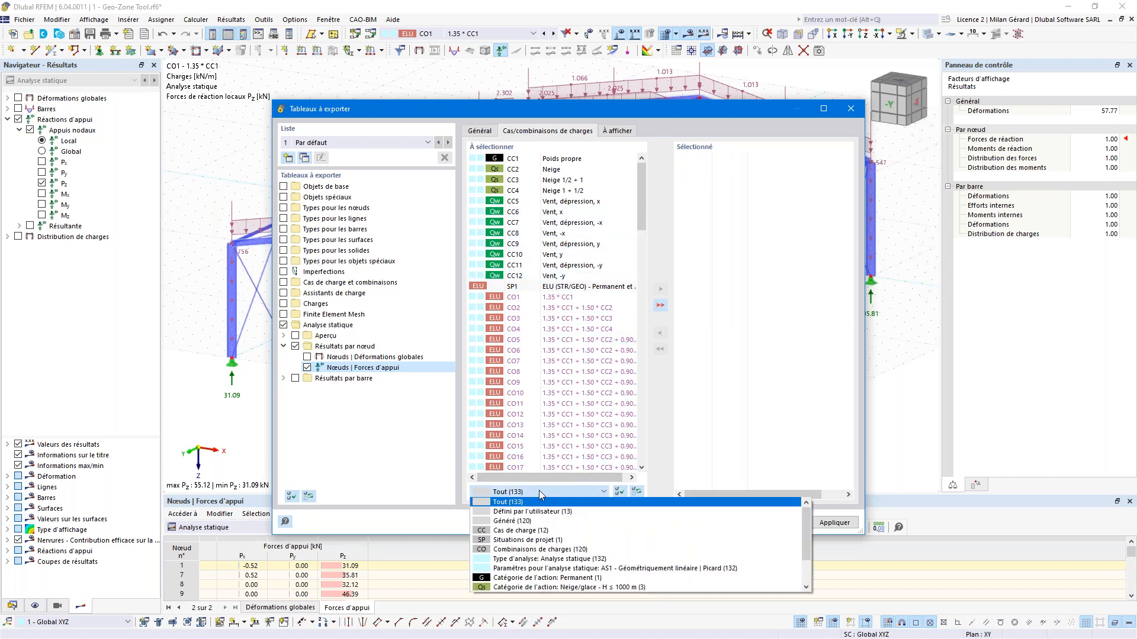
{"action": "left_click", "coordinate": [534, 551]}
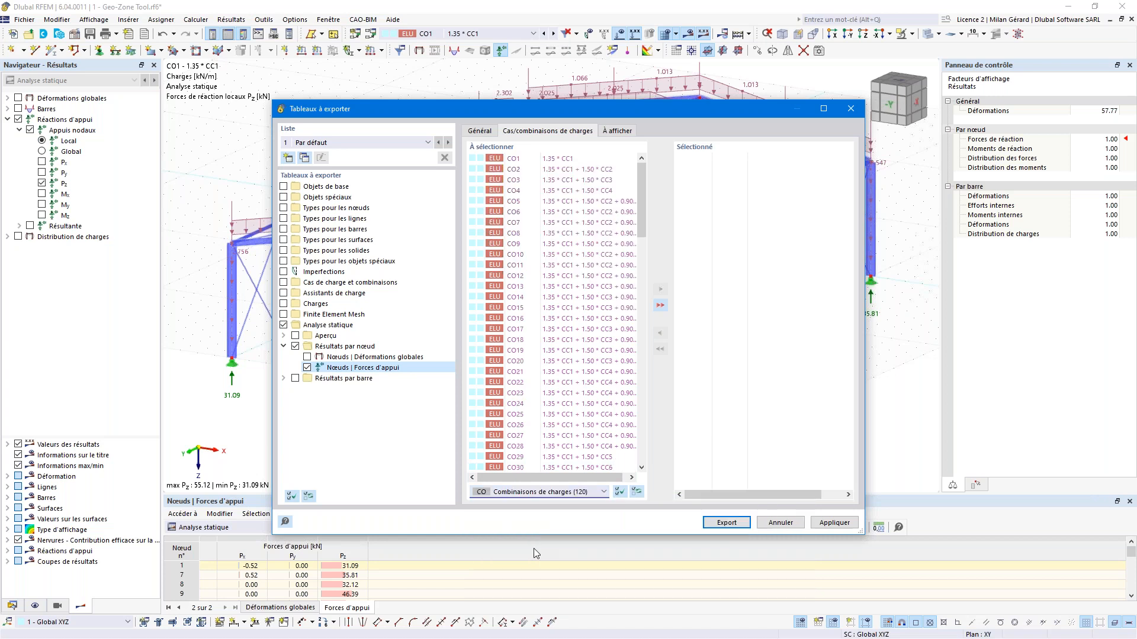
{"action": "left_click", "coordinate": [660, 307]}
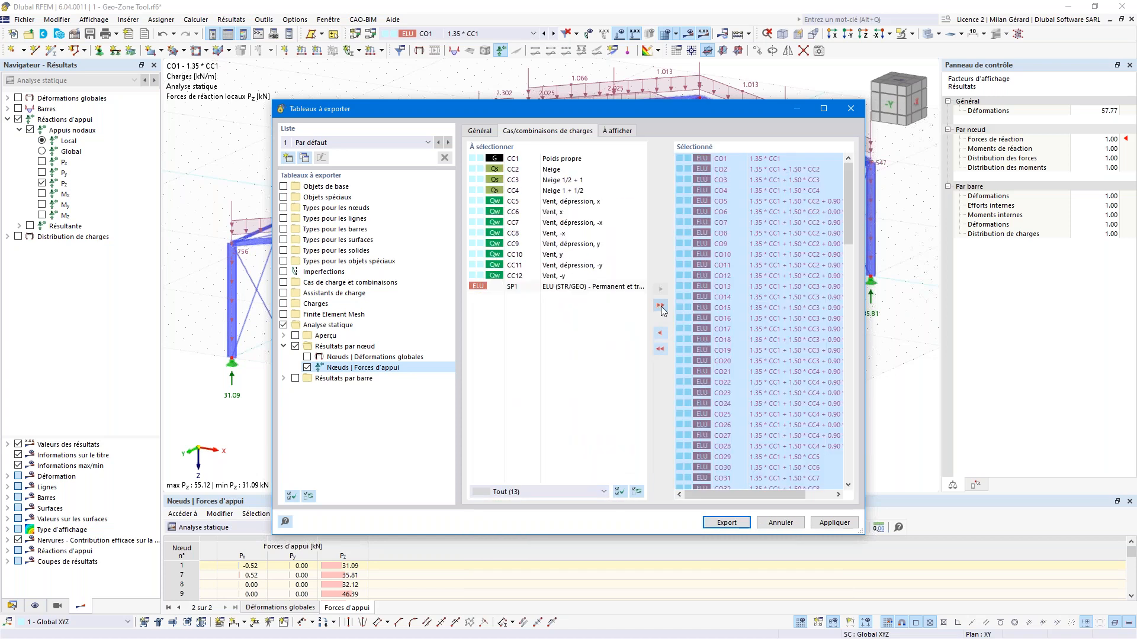
{"action": "mouse_move", "coordinate": [848, 205]}
{"action": "left_mouse_down"}
{"action": "mouse_move", "coordinate": [843, 445]}
{"action": "mouse_move", "coordinate": [840, 194]}
{"action": "left_mouse_up"}
{"action": "left_click", "coordinate": [726, 523]}
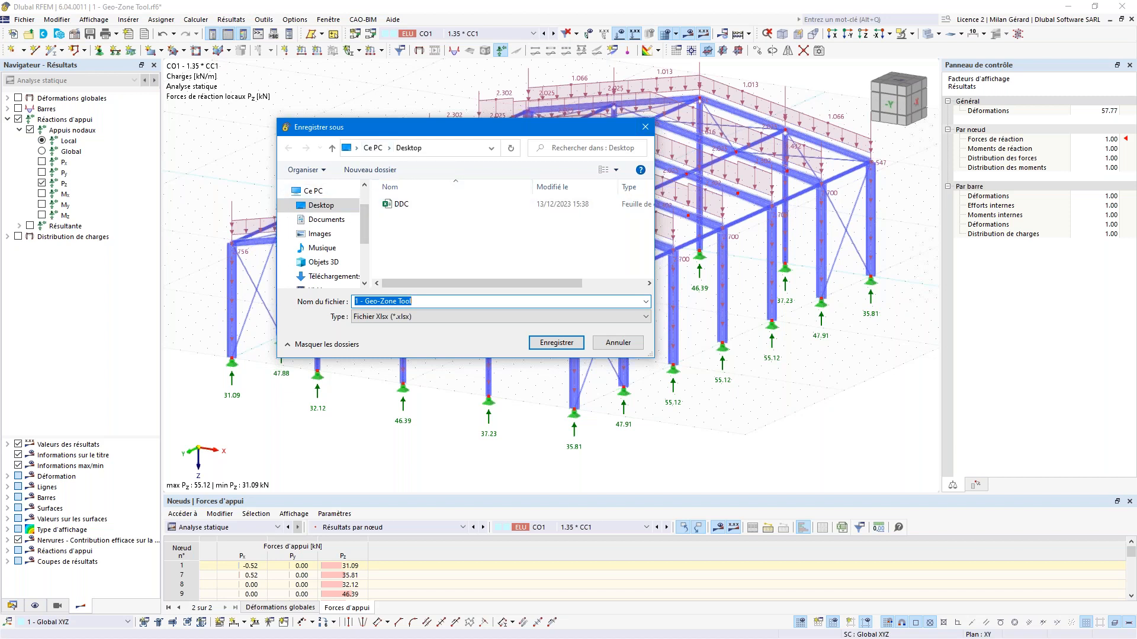
Step: Save the export as DDC.xlsx, confirming Oui to overwrite the existing file
{"action": "left_click", "coordinate": [402, 204]}
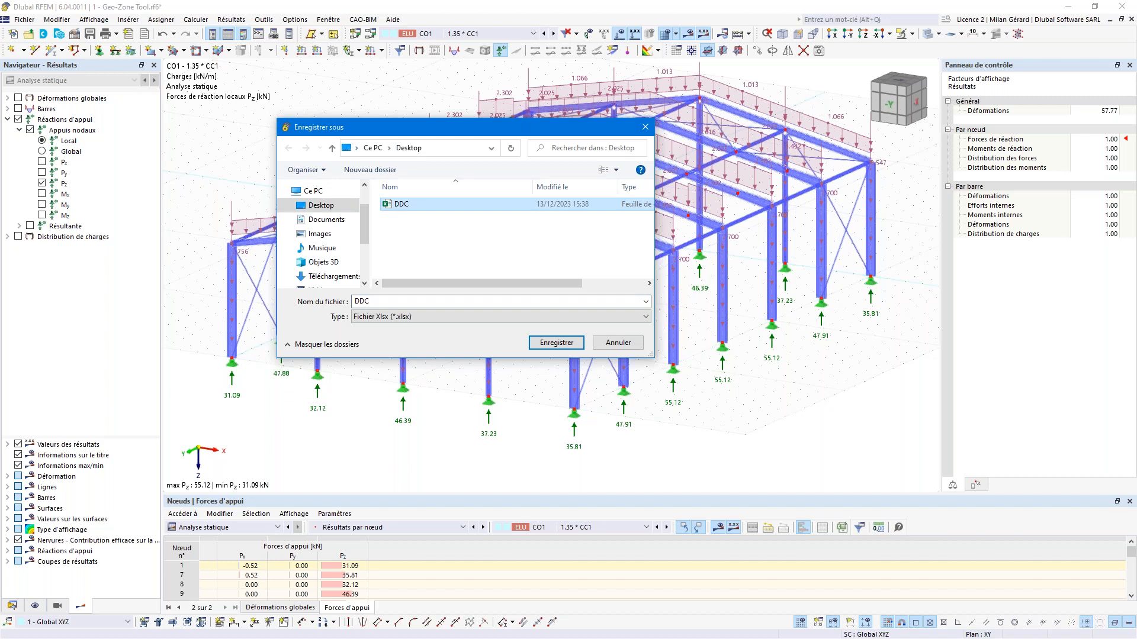
{"action": "key", "text": "Return"}
{"action": "key", "text": "Left"}
{"action": "key", "text": "Return"}
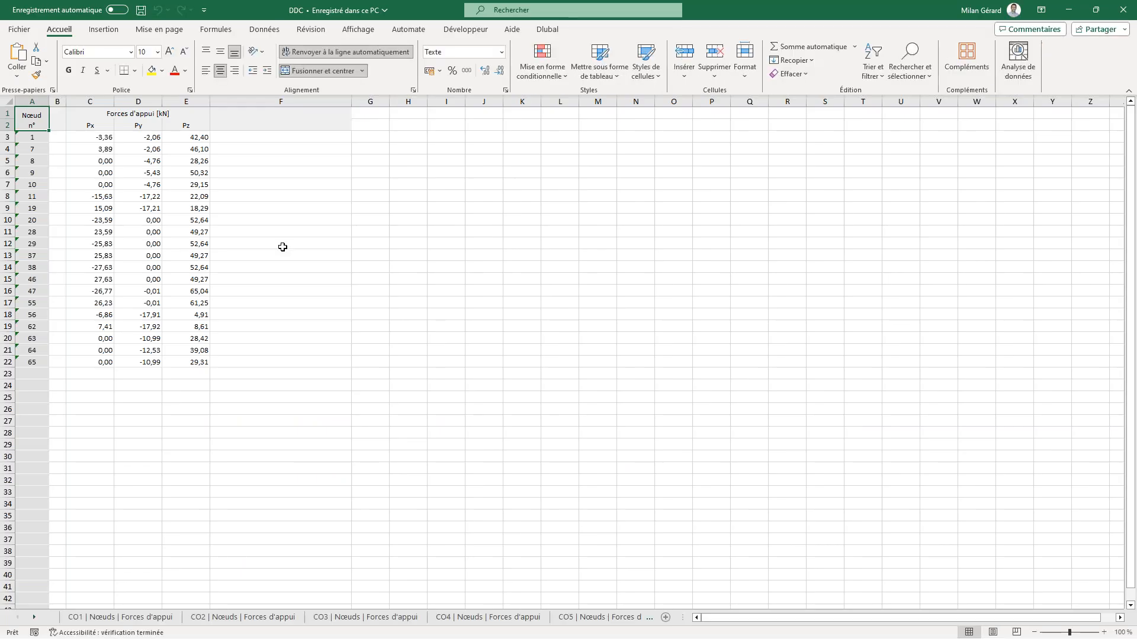
Step: Browse the support forces sheets CO1 through CO5
{"action": "left_click", "coordinate": [99, 617]}
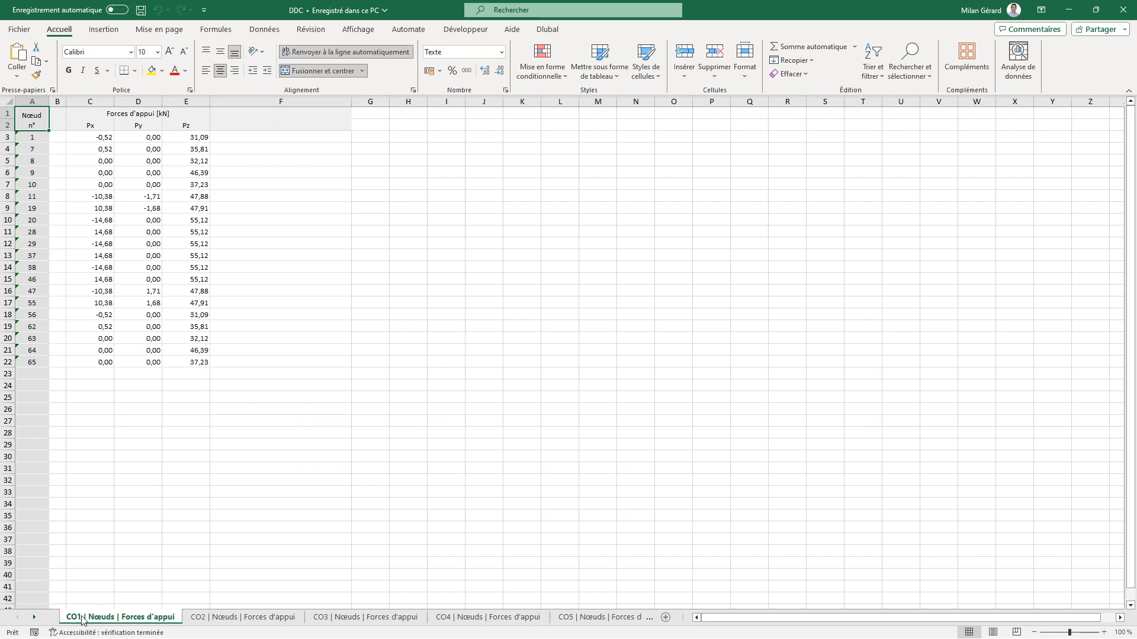
{"action": "left_click", "coordinate": [220, 620]}
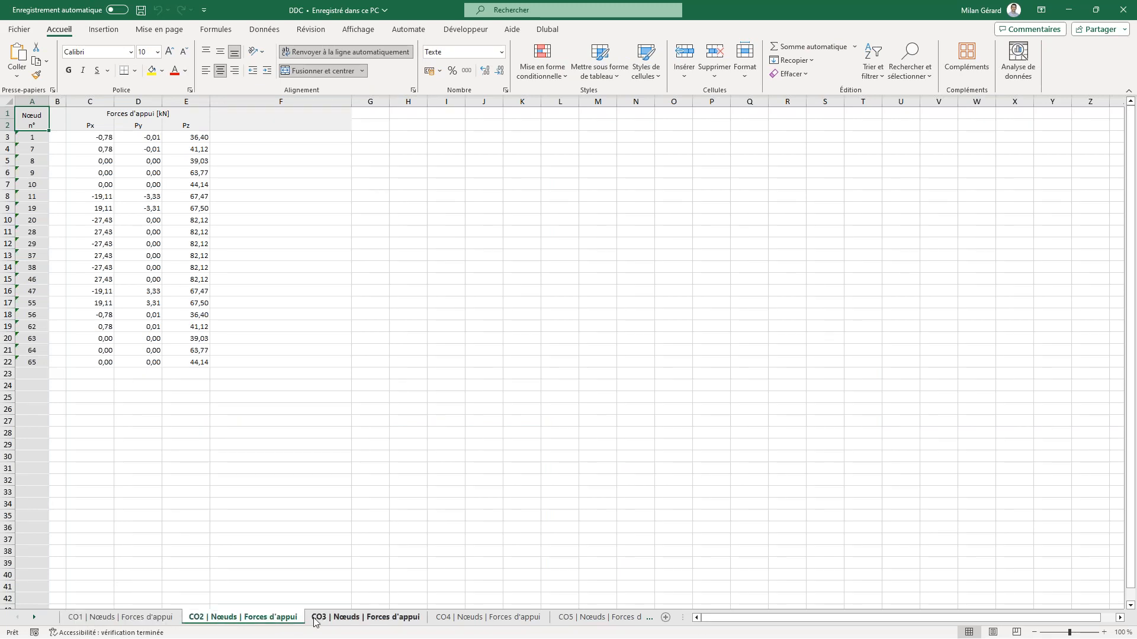
{"action": "left_click", "coordinate": [333, 622]}
{"action": "left_click", "coordinate": [469, 622]}
{"action": "left_click", "coordinate": [576, 623]}
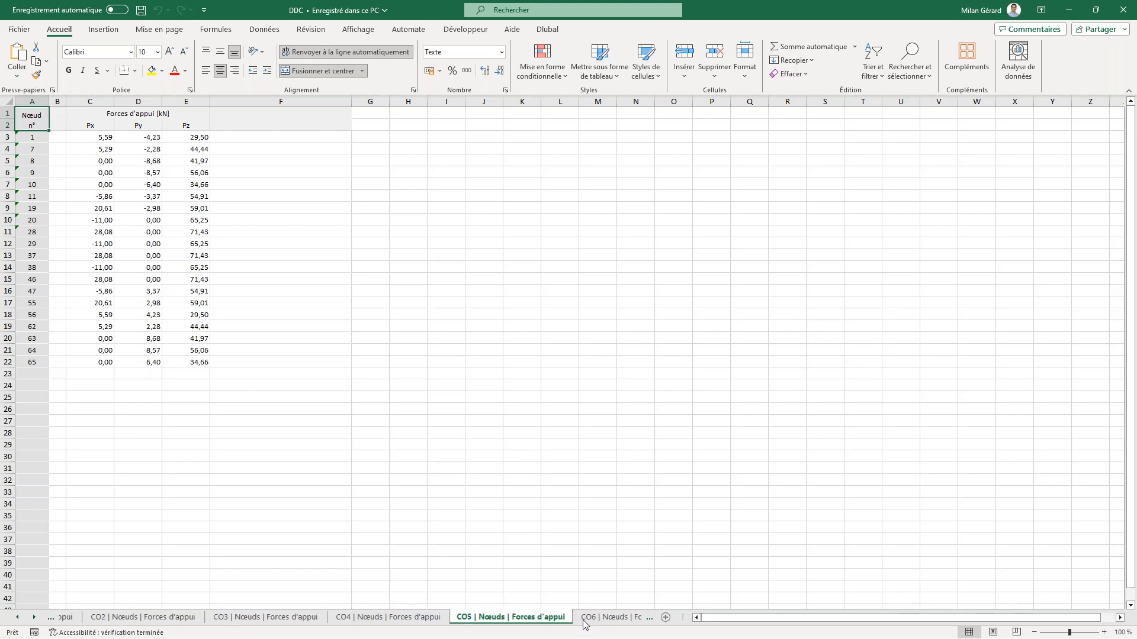
Step: Jump to the CO100 sheet via the Activer sheet list
{"action": "right_click", "coordinate": [34, 620]}
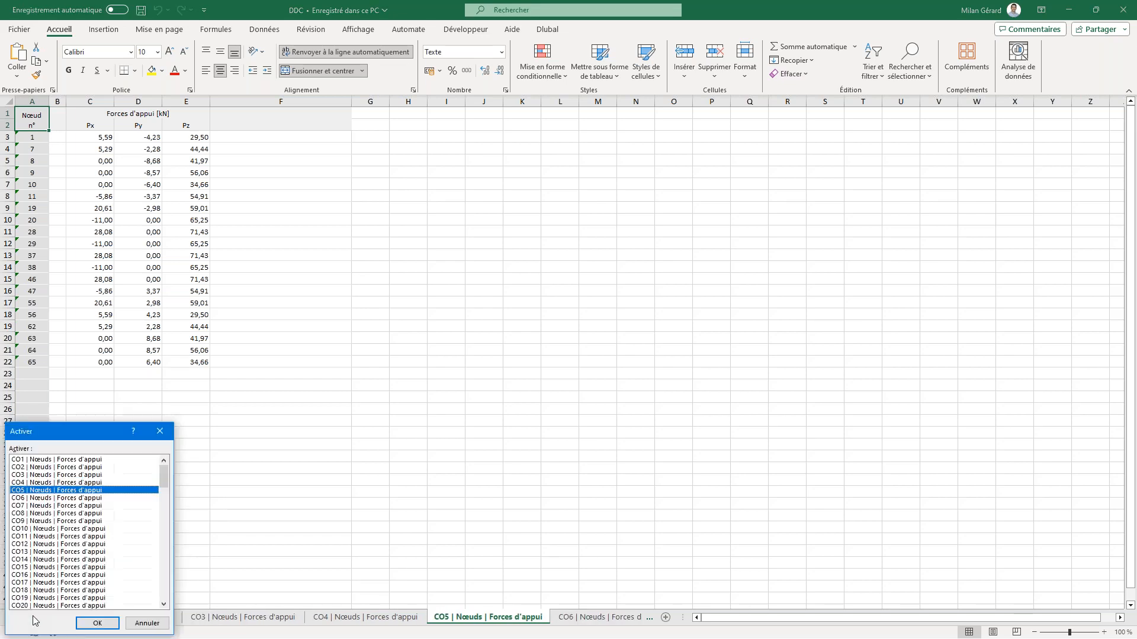
{"action": "left_click_drag", "start_coordinate": [165, 481], "coordinate": [160, 587]}
{"action": "left_click", "coordinate": [59, 537]}
{"action": "left_click", "coordinate": [111, 625]}
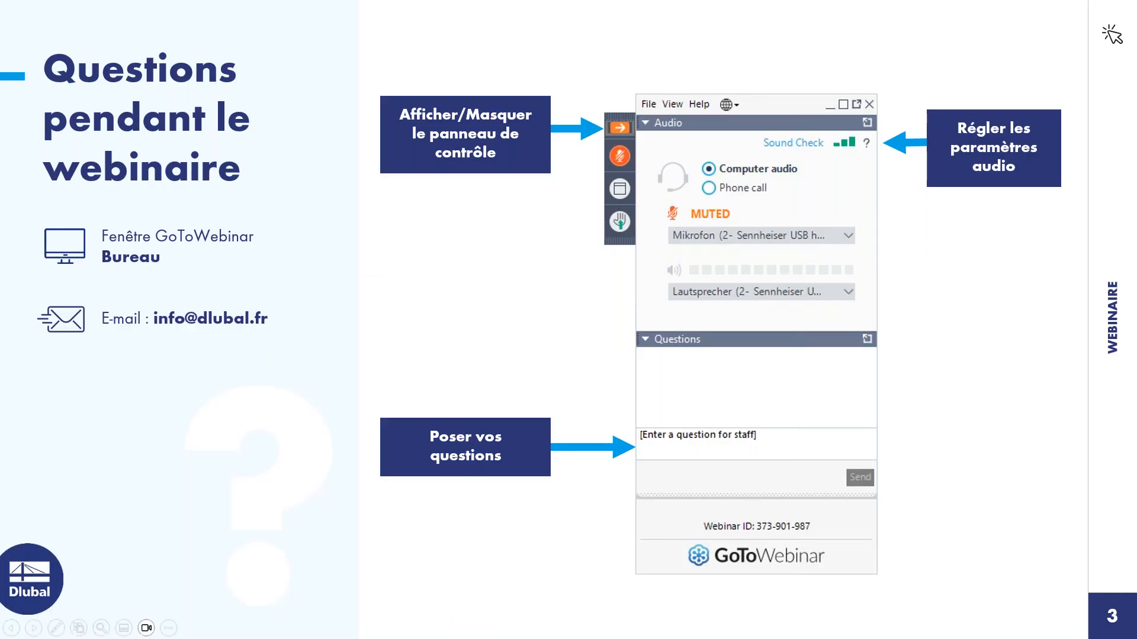
Step: Advance past both Services en ligne gratuits slides to Plus d'informations sur Dlubal Software
{"action": "key", "text": "Right"}
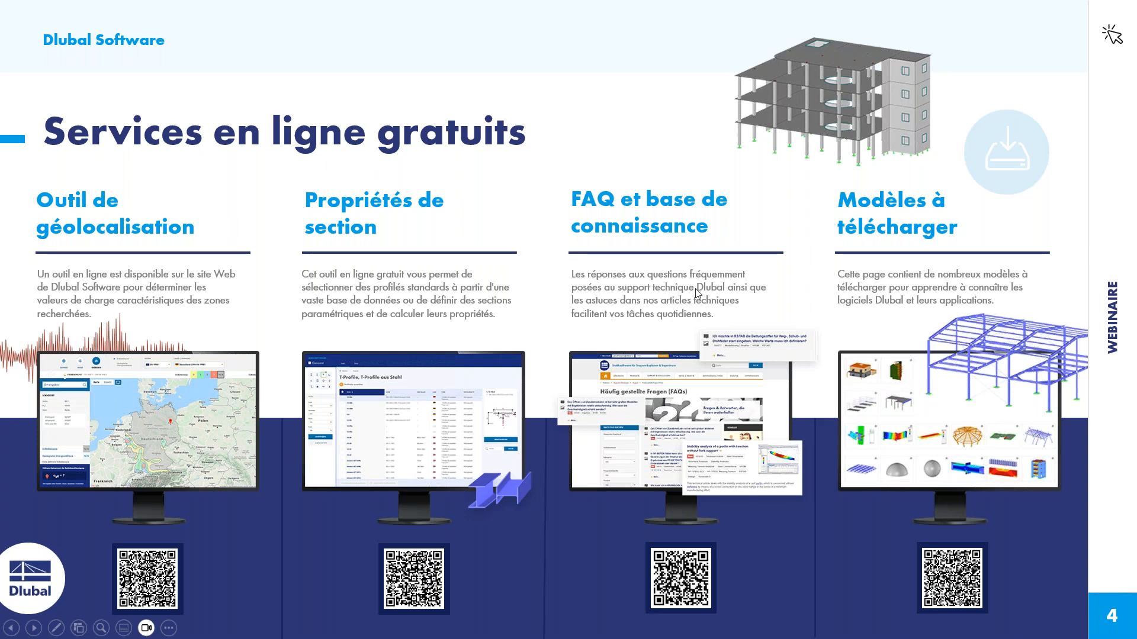
{"action": "left_click", "coordinate": [715, 226]}
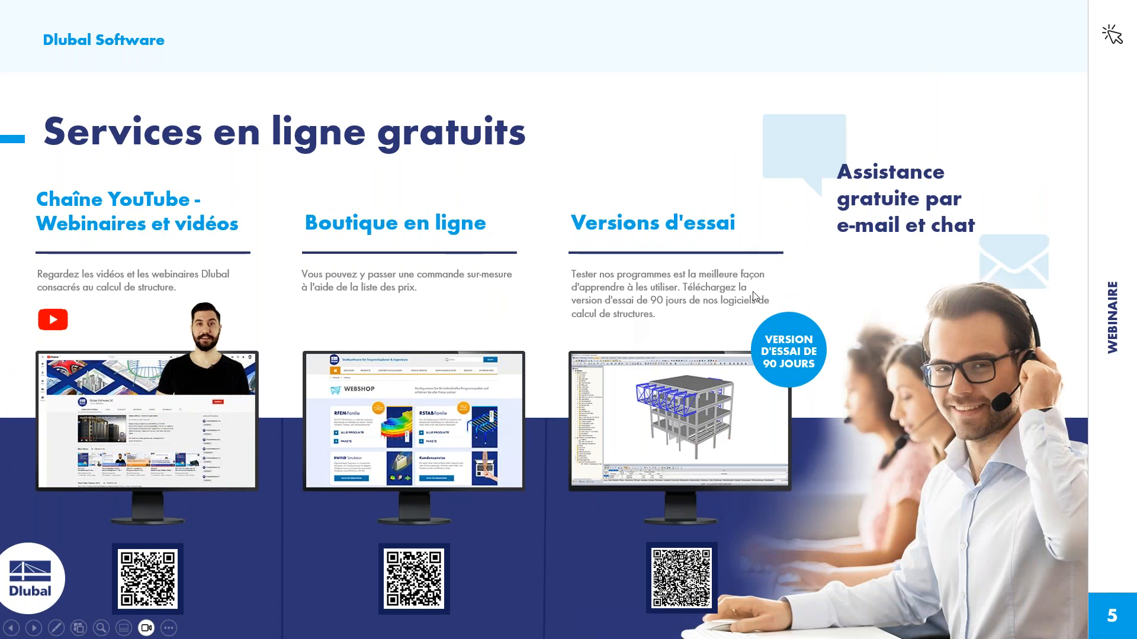
{"action": "left_click", "coordinate": [872, 258]}
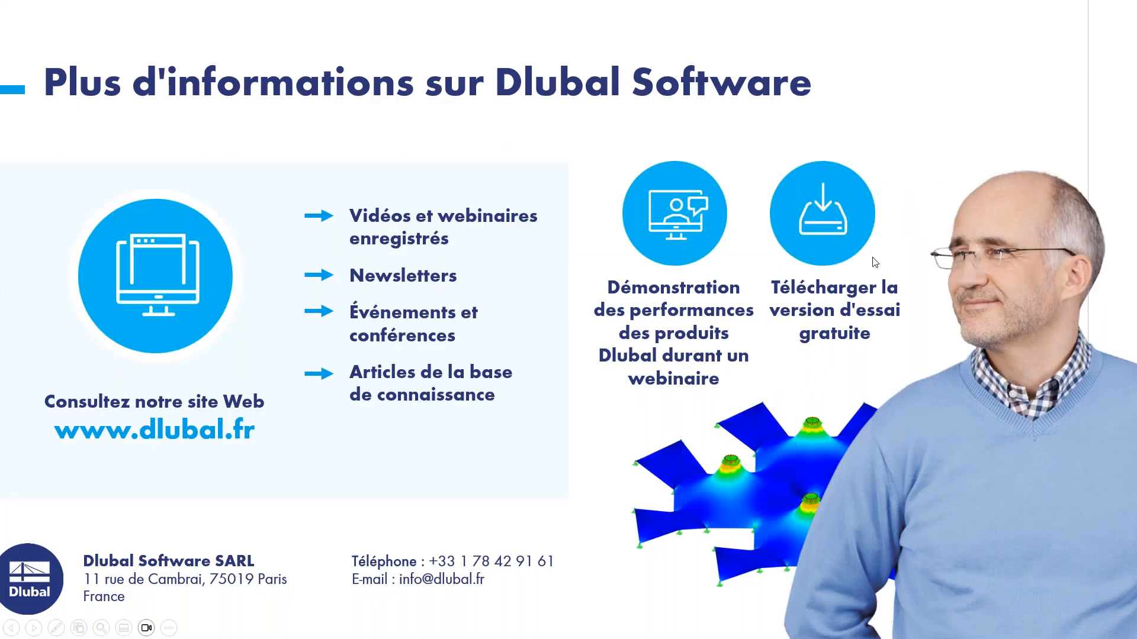